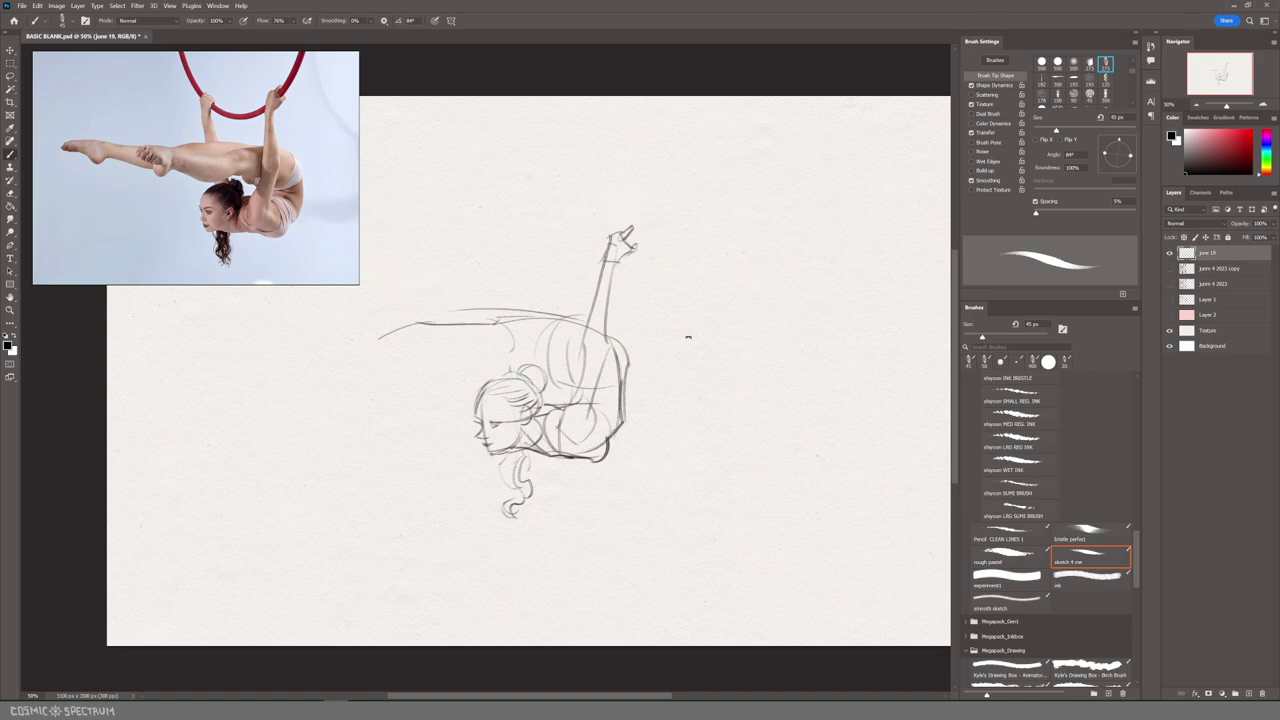
Step: Sketch the aerialist's hips and the upper and lower contours of the thighs extending from the arched torso
{"action": "key", "text": "ctrl+z"}
{"action": "left_click_drag", "start_coordinate": [514, 331], "coordinate": [637, 355]}
{"action": "left_click_drag", "start_coordinate": [494, 355], "coordinate": [583, 368]}
{"action": "mouse_move", "coordinate": [530, 326]}
{"action": "left_mouse_down"}
{"action": "mouse_move", "coordinate": [520, 357]}
{"action": "mouse_move", "coordinate": [448, 365]}
{"action": "mouse_move", "coordinate": [484, 362]}
{"action": "left_mouse_up"}
{"action": "key", "text": "ctrl+z"}
Step: Sketch the lower legs stretched out horizontally, with the near foot bent and the far foot pointed
{"action": "mouse_move", "coordinate": [418, 325]}
{"action": "left_mouse_down"}
{"action": "mouse_move", "coordinate": [526, 331]}
{"action": "mouse_move", "coordinate": [398, 326]}
{"action": "mouse_move", "coordinate": [428, 354]}
{"action": "mouse_move", "coordinate": [438, 343]}
{"action": "mouse_move", "coordinate": [382, 346]}
{"action": "mouse_move", "coordinate": [476, 316]}
{"action": "mouse_move", "coordinate": [580, 314]}
{"action": "mouse_move", "coordinate": [276, 341]}
{"action": "mouse_move", "coordinate": [350, 366]}
{"action": "mouse_move", "coordinate": [354, 350]}
{"action": "mouse_move", "coordinate": [320, 348]}
{"action": "left_mouse_up"}
{"action": "key", "text": "ctrl+z"}
{"action": "key", "text": "ctrl+z"}
{"action": "key", "text": "ctrl+z"}
{"action": "key", "text": "ctrl+z"}
{"action": "key", "text": "ctrl+z"}
{"action": "mouse_move", "coordinate": [414, 354]}
{"action": "left_mouse_down"}
{"action": "mouse_move", "coordinate": [332, 346]}
{"action": "mouse_move", "coordinate": [420, 356]}
{"action": "left_mouse_up"}
{"action": "key", "text": "ctrl+z"}
{"action": "mouse_move", "coordinate": [320, 334]}
{"action": "left_mouse_down"}
{"action": "mouse_move", "coordinate": [415, 322]}
{"action": "mouse_move", "coordinate": [258, 352]}
{"action": "mouse_move", "coordinate": [320, 366]}
{"action": "mouse_move", "coordinate": [312, 342]}
{"action": "mouse_move", "coordinate": [254, 352]}
{"action": "left_mouse_up"}
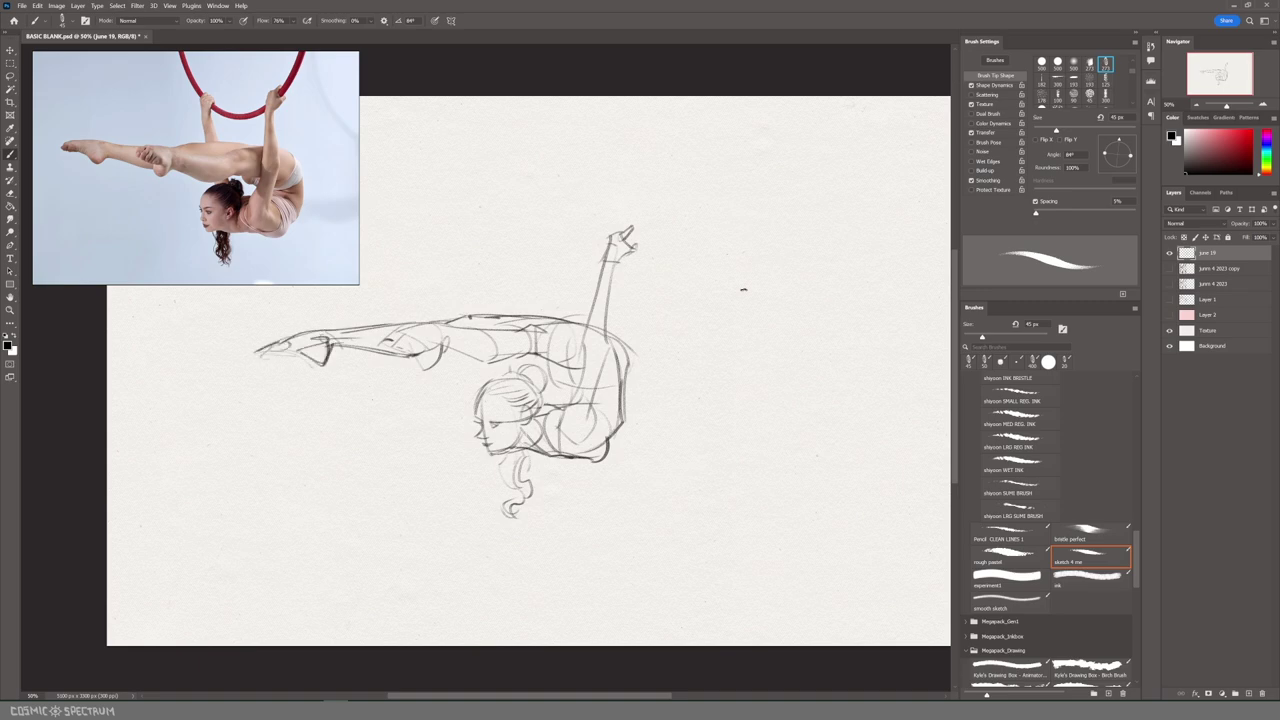
Step: Sketch the far arm reaching up to its gripping hand and add the curved lower arc of the hoop
{"action": "left_click_drag", "start_coordinate": [500, 360], "coordinate": [498, 380]}
{"action": "mouse_move", "coordinate": [502, 312]}
{"action": "left_mouse_down"}
{"action": "mouse_move", "coordinate": [490, 242]}
{"action": "mouse_move", "coordinate": [500, 276]}
{"action": "left_mouse_up"}
{"action": "left_click_drag", "start_coordinate": [468, 192], "coordinate": [652, 178]}
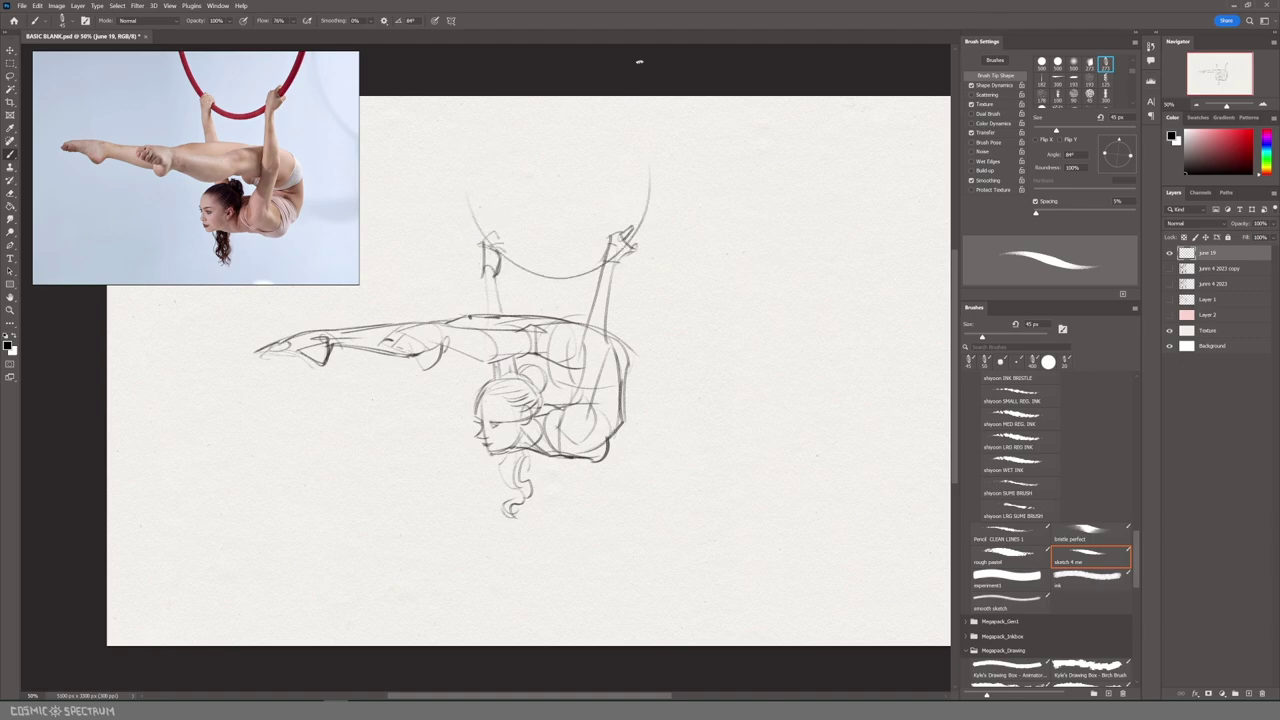
Step: Outline the costume's top and bottom with lasso selections and shade them dark with a 500 px brush
{"action": "mouse_move", "coordinate": [610, 404]}
{"action": "left_mouse_down"}
{"action": "mouse_move", "coordinate": [570, 454]}
{"action": "mouse_move", "coordinate": [590, 436]}
{"action": "left_mouse_up"}
{"action": "left_click_drag", "start_coordinate": [572, 382], "coordinate": [566, 404]}
{"action": "mouse_move", "coordinate": [540, 356]}
{"action": "left_mouse_down"}
{"action": "mouse_move", "coordinate": [574, 388]}
{"action": "mouse_move", "coordinate": [569, 374]}
{"action": "mouse_move", "coordinate": [612, 388]}
{"action": "mouse_move", "coordinate": [575, 470]}
{"action": "mouse_move", "coordinate": [625, 435]}
{"action": "mouse_move", "coordinate": [600, 365]}
{"action": "mouse_move", "coordinate": [575, 395]}
{"action": "left_mouse_up"}
{"action": "key", "text": "l"}
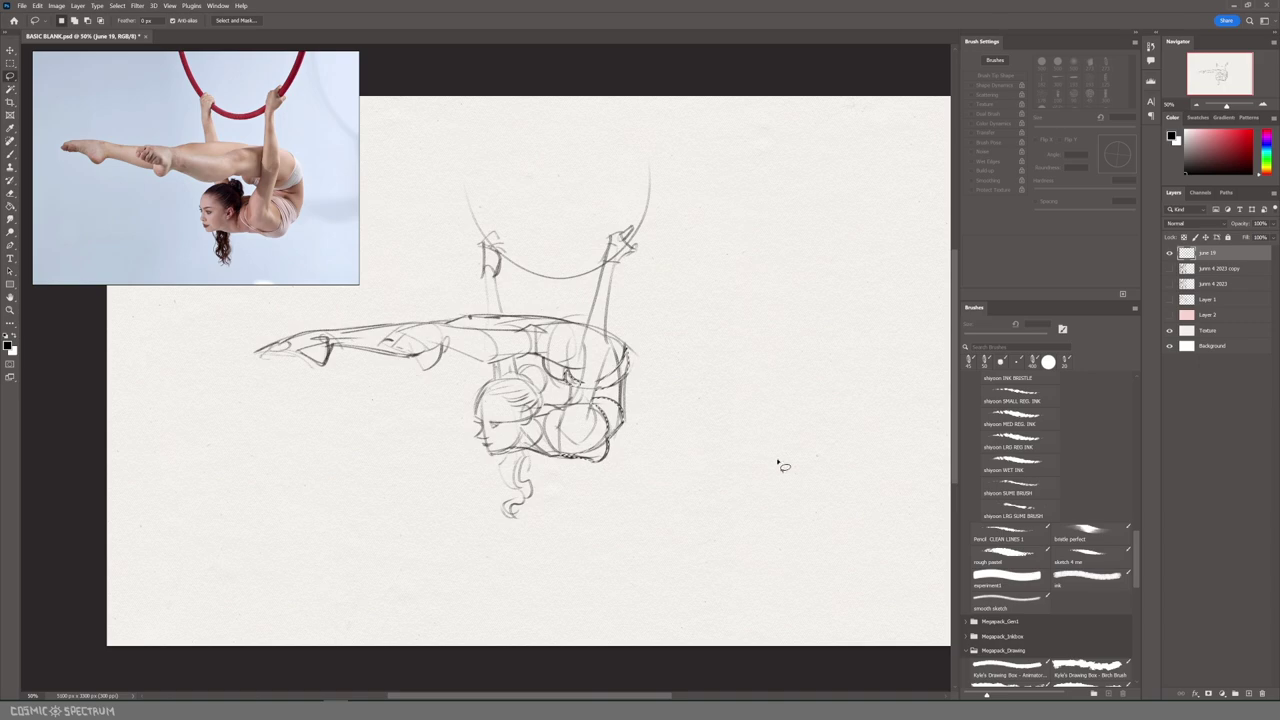
{"action": "key", "text": "b"}
{"action": "key", "text": "bracketright"}
{"action": "key", "text": "bracketright"}
{"action": "key", "text": "bracketright"}
{"action": "key", "text": "bracketright"}
{"action": "key", "text": "bracketright"}
{"action": "key", "text": "bracketright"}
{"action": "key", "text": "bracketright"}
{"action": "mouse_move", "coordinate": [580, 345]}
{"action": "left_mouse_down"}
{"action": "mouse_move", "coordinate": [648, 386]}
{"action": "mouse_move", "coordinate": [590, 446]}
{"action": "left_mouse_up"}
{"action": "key", "text": "ctrl+d"}
Step: Lasso the hair, bun and curly ponytail and shade the selected areas dark
{"action": "key", "text": "l"}
{"action": "mouse_move", "coordinate": [514, 376]}
{"action": "left_mouse_down"}
{"action": "mouse_move", "coordinate": [522, 408]}
{"action": "mouse_move", "coordinate": [544, 418]}
{"action": "mouse_move", "coordinate": [556, 402]}
{"action": "mouse_move", "coordinate": [516, 380]}
{"action": "left_mouse_up"}
{"action": "mouse_move", "coordinate": [515, 458]}
{"action": "left_mouse_down"}
{"action": "mouse_move", "coordinate": [512, 518]}
{"action": "mouse_move", "coordinate": [536, 462]}
{"action": "mouse_move", "coordinate": [516, 454]}
{"action": "left_mouse_up"}
{"action": "key", "text": "b"}
{"action": "mouse_move", "coordinate": [547, 380]}
{"action": "left_mouse_down"}
{"action": "mouse_move", "coordinate": [485, 468]}
{"action": "mouse_move", "coordinate": [534, 456]}
{"action": "mouse_move", "coordinate": [530, 376]}
{"action": "left_mouse_up"}
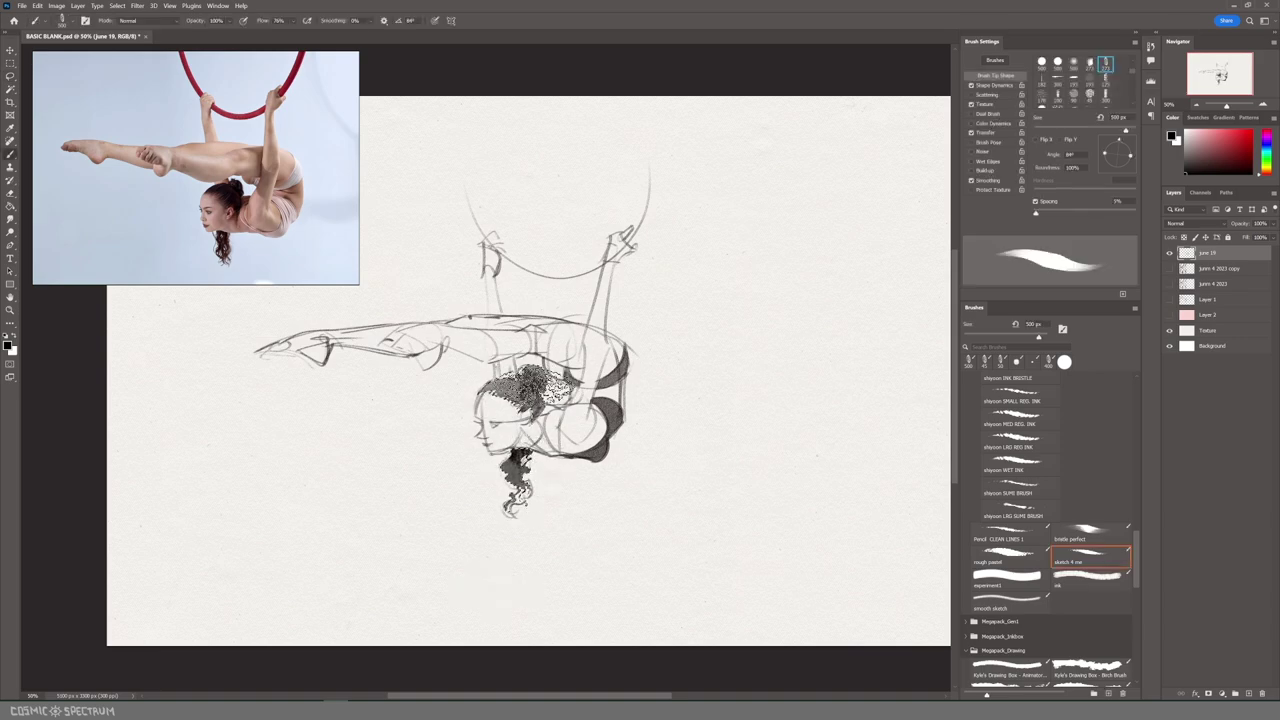
Step: Reduce the brush to 30 px and darken the contours of the near arm and shoulder
{"action": "key", "text": "bracketleft"}
{"action": "key", "text": "bracketleft"}
{"action": "key", "text": "bracketleft"}
{"action": "key", "text": "bracketleft"}
{"action": "key", "text": "bracketleft"}
{"action": "key", "text": "bracketleft"}
{"action": "key", "text": "bracketleft"}
{"action": "key", "text": "bracketleft"}
{"action": "key", "text": "bracketleft"}
{"action": "key", "text": "bracketleft"}
{"action": "key", "text": "bracketleft"}
{"action": "key", "text": "bracketleft"}
{"action": "key", "text": "bracketleft"}
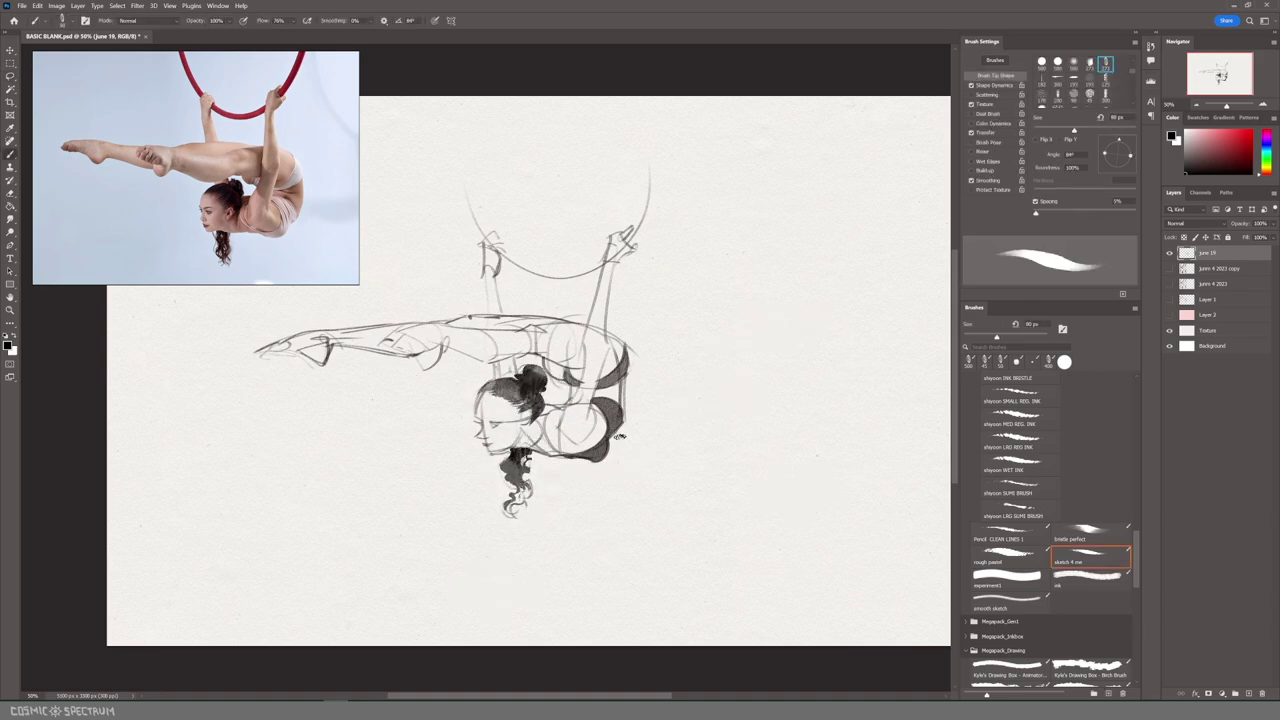
{"action": "mouse_move", "coordinate": [560, 411]}
{"action": "left_mouse_down"}
{"action": "mouse_move", "coordinate": [558, 434]}
{"action": "mouse_move", "coordinate": [600, 282]}
{"action": "left_mouse_up"}
{"action": "key", "text": "ctrl+z"}
{"action": "key", "text": "bracketleft"}
{"action": "key", "text": "bracketleft"}
{"action": "key", "text": "bracketleft"}
{"action": "key", "text": "bracketleft"}
{"action": "key", "text": "ctrl+z"}
{"action": "mouse_move", "coordinate": [559, 432]}
{"action": "left_mouse_down"}
{"action": "mouse_move", "coordinate": [600, 266]}
{"action": "mouse_move", "coordinate": [606, 356]}
{"action": "left_mouse_up"}
{"action": "left_click_drag", "start_coordinate": [582, 430], "coordinate": [609, 332]}
{"action": "left_click_drag", "start_coordinate": [591, 402], "coordinate": [586, 437]}
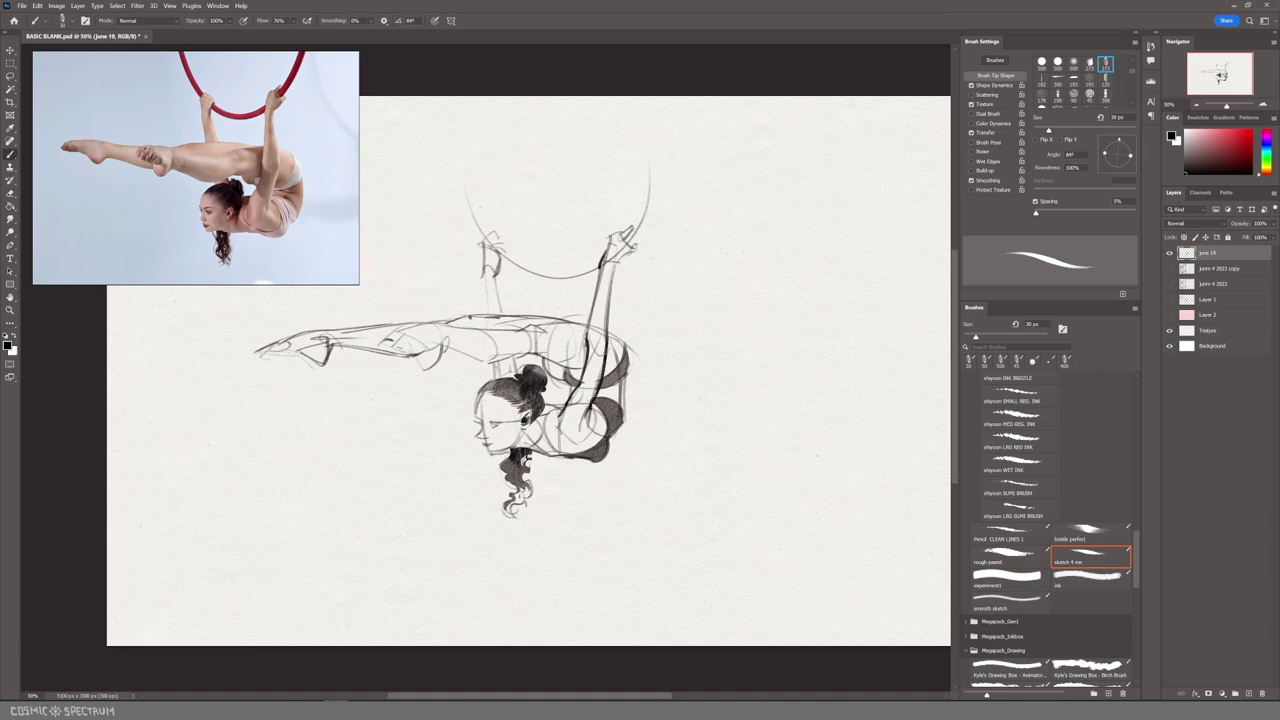
Step: Define the facial features and ponytail strands, and darken the torso's lower contour near the neck
{"action": "mouse_move", "coordinate": [546, 402]}
{"action": "left_mouse_down"}
{"action": "mouse_move", "coordinate": [500, 486]}
{"action": "mouse_move", "coordinate": [528, 488]}
{"action": "left_mouse_up"}
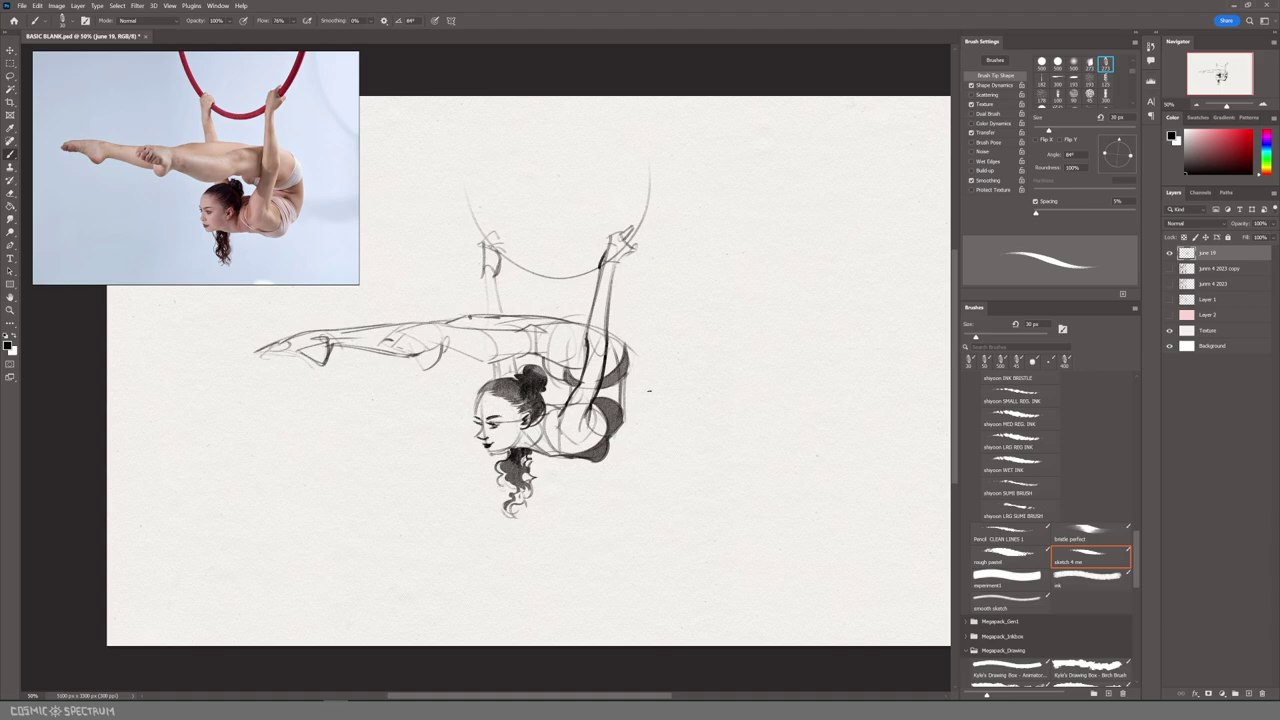
{"action": "key", "text": "ctrl+z"}
{"action": "left_click_drag", "start_coordinate": [514, 446], "coordinate": [572, 456]}
{"action": "mouse_move", "coordinate": [562, 408]}
{"action": "left_mouse_down"}
{"action": "mouse_move", "coordinate": [542, 446]}
{"action": "mouse_move", "coordinate": [568, 403]}
{"action": "left_mouse_up"}
Step: Darken the contours of the extended legs and define both feet with their toes
{"action": "mouse_move", "coordinate": [490, 362]}
{"action": "left_mouse_down"}
{"action": "mouse_move", "coordinate": [543, 347]}
{"action": "mouse_move", "coordinate": [532, 352]}
{"action": "mouse_move", "coordinate": [575, 369]}
{"action": "left_mouse_up"}
{"action": "key", "text": "ctrl+z"}
{"action": "key", "text": "ctrl+z"}
{"action": "key", "text": "ctrl+z"}
{"action": "left_click_drag", "start_coordinate": [514, 331], "coordinate": [554, 327]}
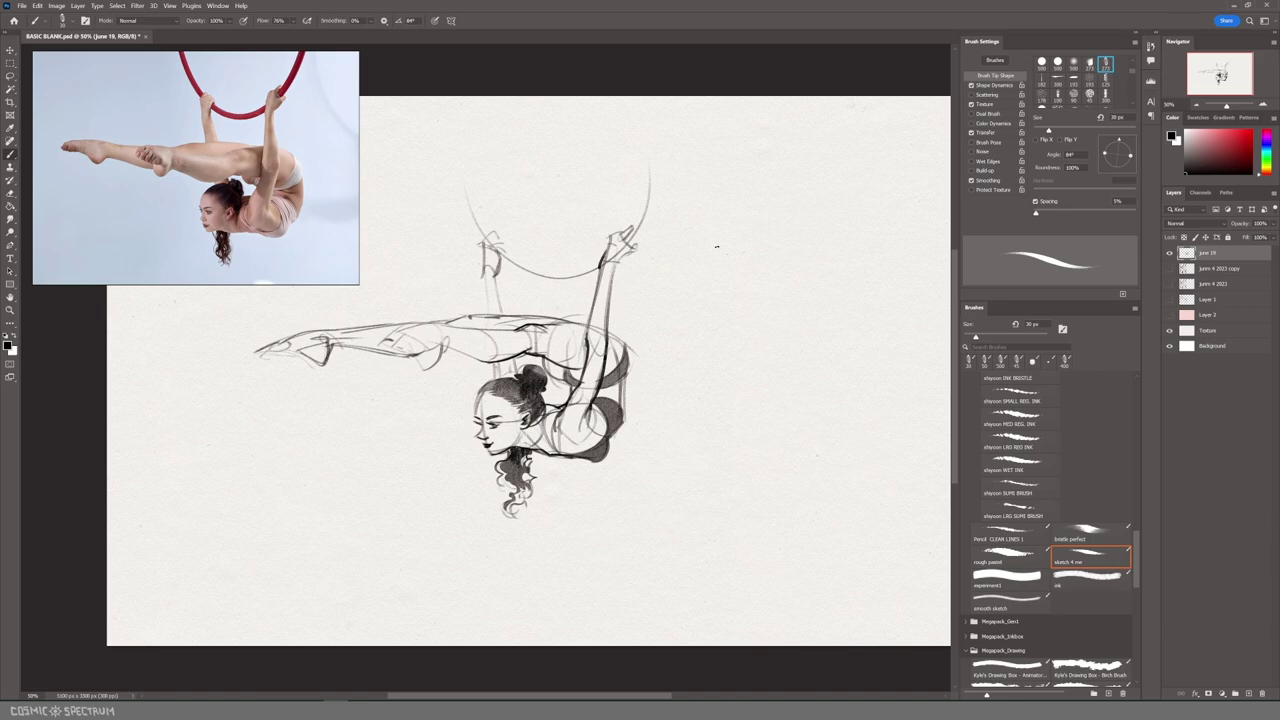
{"action": "mouse_move", "coordinate": [392, 336]}
{"action": "left_mouse_down"}
{"action": "mouse_move", "coordinate": [416, 358]}
{"action": "mouse_move", "coordinate": [455, 321]}
{"action": "mouse_move", "coordinate": [432, 368]}
{"action": "mouse_move", "coordinate": [444, 334]}
{"action": "mouse_move", "coordinate": [488, 362]}
{"action": "left_mouse_up"}
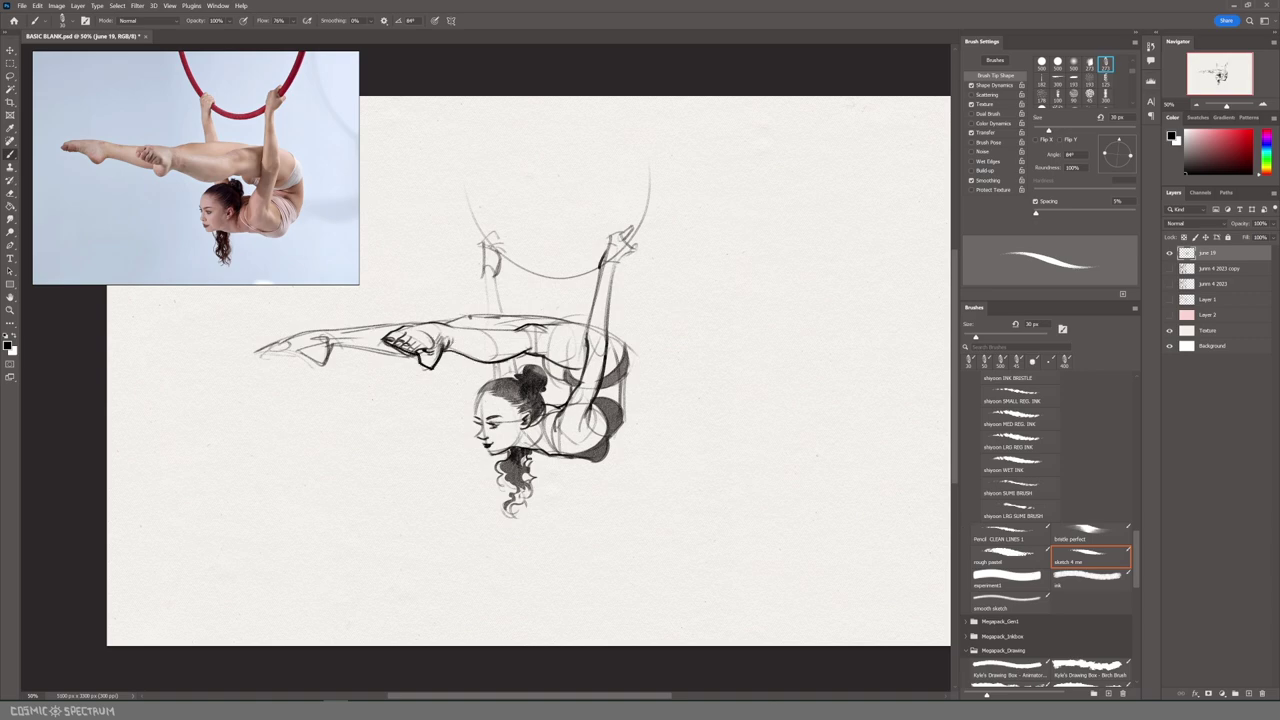
{"action": "mouse_move", "coordinate": [328, 344]}
{"action": "left_mouse_down"}
{"action": "mouse_move", "coordinate": [412, 358]}
{"action": "mouse_move", "coordinate": [266, 352]}
{"action": "mouse_move", "coordinate": [330, 364]}
{"action": "mouse_move", "coordinate": [358, 329]}
{"action": "left_mouse_up"}
Step: Refine the far forearm and hair with darker strokes, and erase stray marks along the jaw
{"action": "left_click_drag", "start_coordinate": [489, 270], "coordinate": [484, 314]}
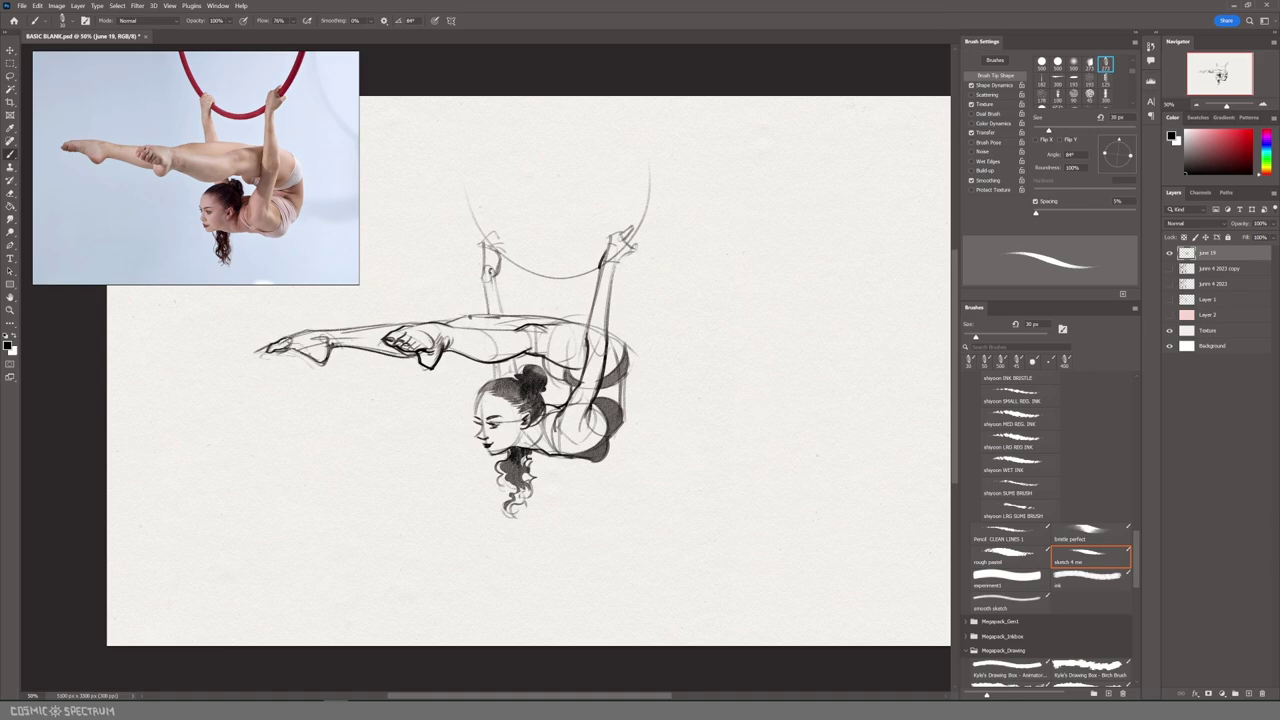
{"action": "mouse_move", "coordinate": [516, 360]}
{"action": "left_mouse_down"}
{"action": "mouse_move", "coordinate": [478, 392]}
{"action": "mouse_move", "coordinate": [526, 400]}
{"action": "left_mouse_up"}
{"action": "key", "text": "e"}
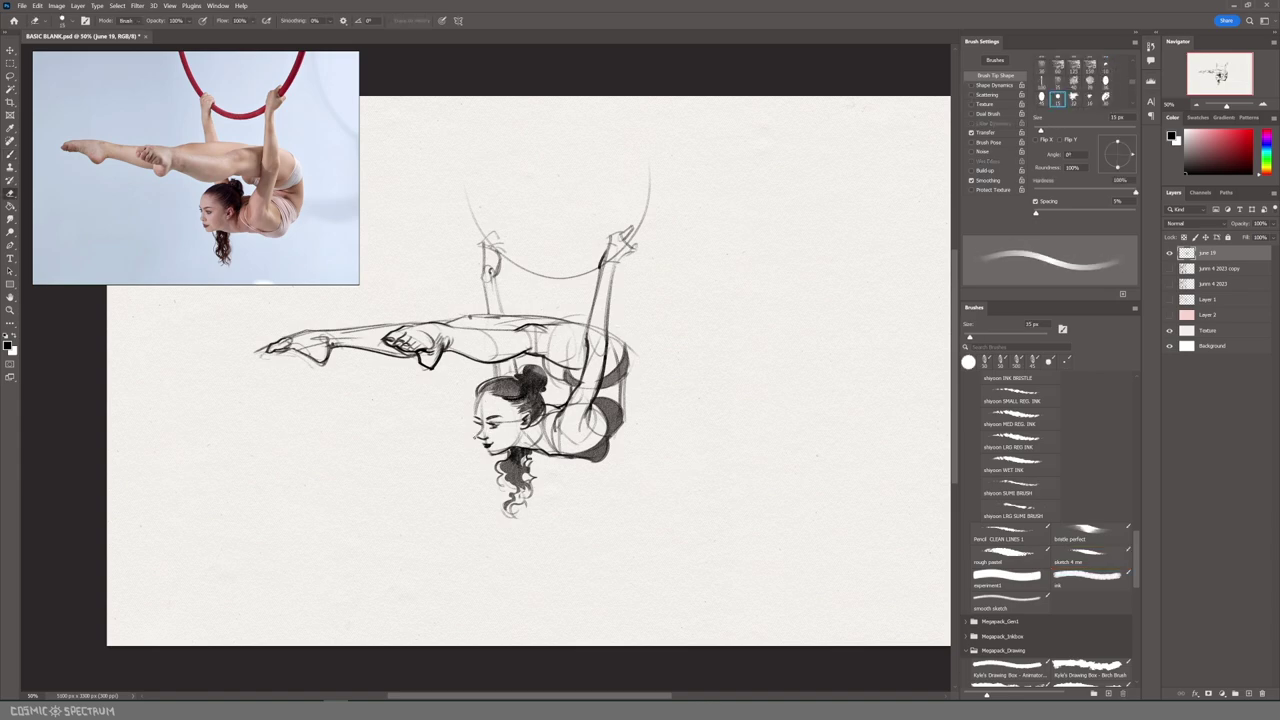
{"action": "left_click_drag", "start_coordinate": [495, 452], "coordinate": [510, 446]}
{"action": "key", "text": "b"}
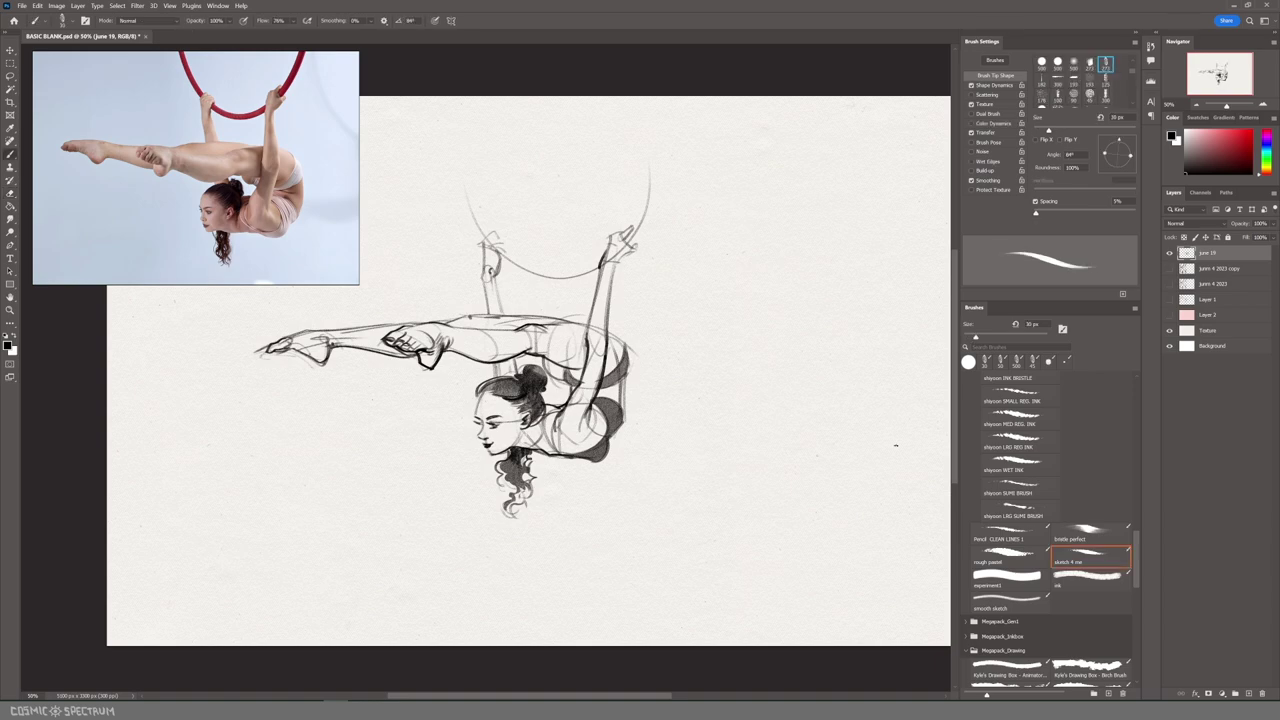
Step: Define the back, both hands and the eyes with darker strokes, and shade the far arm with hatching
{"action": "scroll", "coordinate": [706, 400], "scroll_direction": "up", "scroll_amount": 1}
{"action": "mouse_move", "coordinate": [617, 369]}
{"action": "left_mouse_down"}
{"action": "mouse_move", "coordinate": [628, 409]}
{"action": "mouse_move", "coordinate": [610, 467]}
{"action": "mouse_move", "coordinate": [558, 487]}
{"action": "left_mouse_up"}
{"action": "mouse_move", "coordinate": [614, 306]}
{"action": "left_mouse_down"}
{"action": "mouse_move", "coordinate": [630, 276]}
{"action": "mouse_move", "coordinate": [606, 286]}
{"action": "mouse_move", "coordinate": [610, 276]}
{"action": "left_mouse_up"}
{"action": "left_click_drag", "start_coordinate": [616, 298], "coordinate": [610, 330]}
{"action": "left_click_drag", "start_coordinate": [492, 264], "coordinate": [484, 286]}
{"action": "mouse_move", "coordinate": [488, 274]}
{"action": "left_mouse_down"}
{"action": "mouse_move", "coordinate": [506, 280]}
{"action": "mouse_move", "coordinate": [484, 311]}
{"action": "left_mouse_up"}
{"action": "mouse_move", "coordinate": [499, 307]}
{"action": "left_mouse_down"}
{"action": "mouse_move", "coordinate": [495, 335]}
{"action": "mouse_move", "coordinate": [482, 331]}
{"action": "mouse_move", "coordinate": [506, 348]}
{"action": "left_mouse_up"}
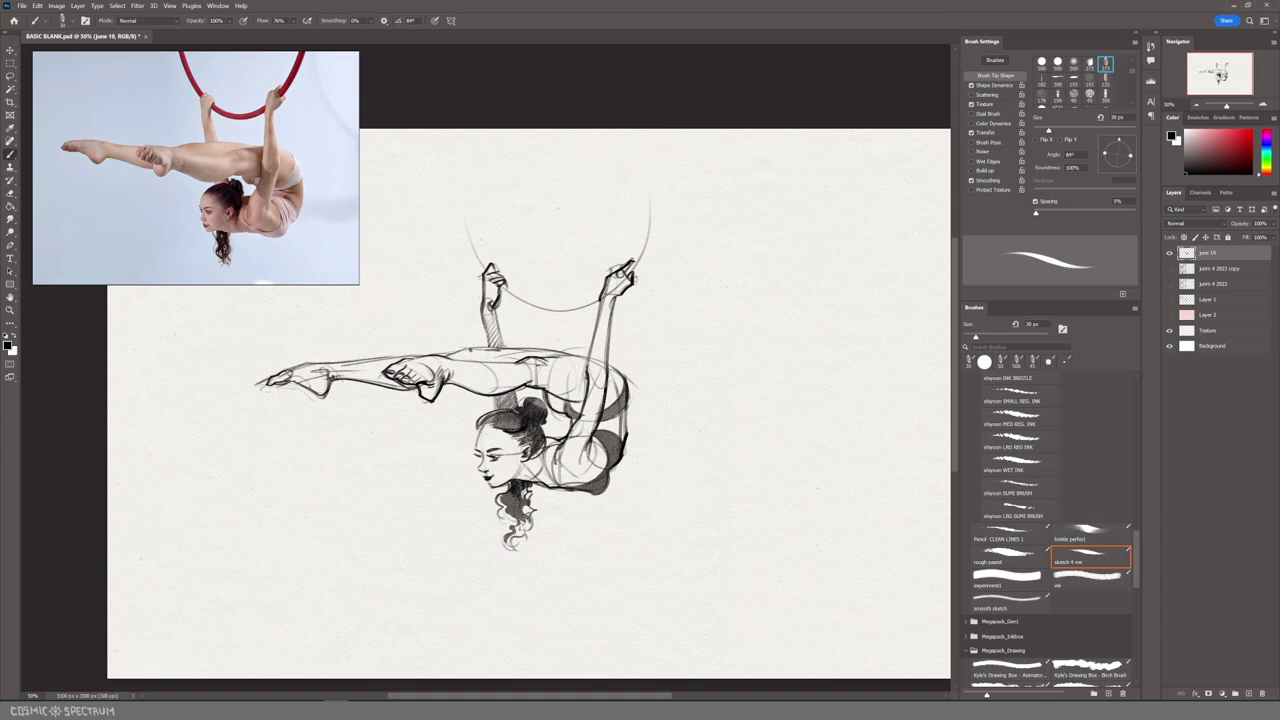
{"action": "left_click_drag", "start_coordinate": [482, 431], "coordinate": [496, 423]}
{"action": "left_click_drag", "start_coordinate": [483, 432], "coordinate": [503, 425]}
Step: Try to lasso the finished aerialist, scale the sketch down and move it to the canvas's upper-left corner
{"action": "left_click_drag", "start_coordinate": [752, 530], "coordinate": [820, 554]}
{"action": "key", "text": "l"}
{"action": "mouse_move", "coordinate": [722, 582]}
{"action": "left_mouse_down"}
{"action": "mouse_move", "coordinate": [606, 180]}
{"action": "mouse_move", "coordinate": [698, 604]}
{"action": "left_mouse_up"}
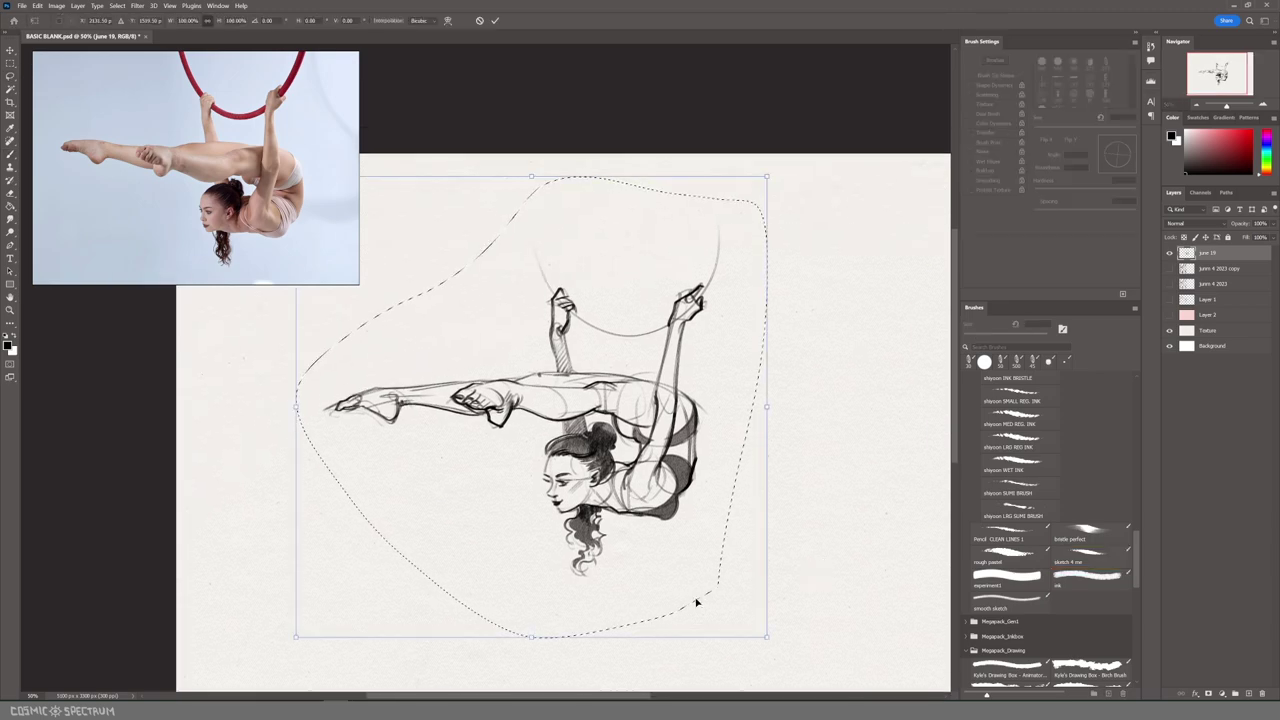
{"action": "key", "text": "ctrl+t"}
{"action": "left_click_drag", "start_coordinate": [768, 177], "coordinate": [583, 357]}
{"action": "left_click_drag", "start_coordinate": [560, 460], "coordinate": [723, 512]}
{"action": "left_click_drag", "start_coordinate": [697, 560], "coordinate": [588, 306]}
{"action": "key", "text": "Return"}
{"action": "key", "text": "ctrl+d"}
{"action": "key", "text": "b"}
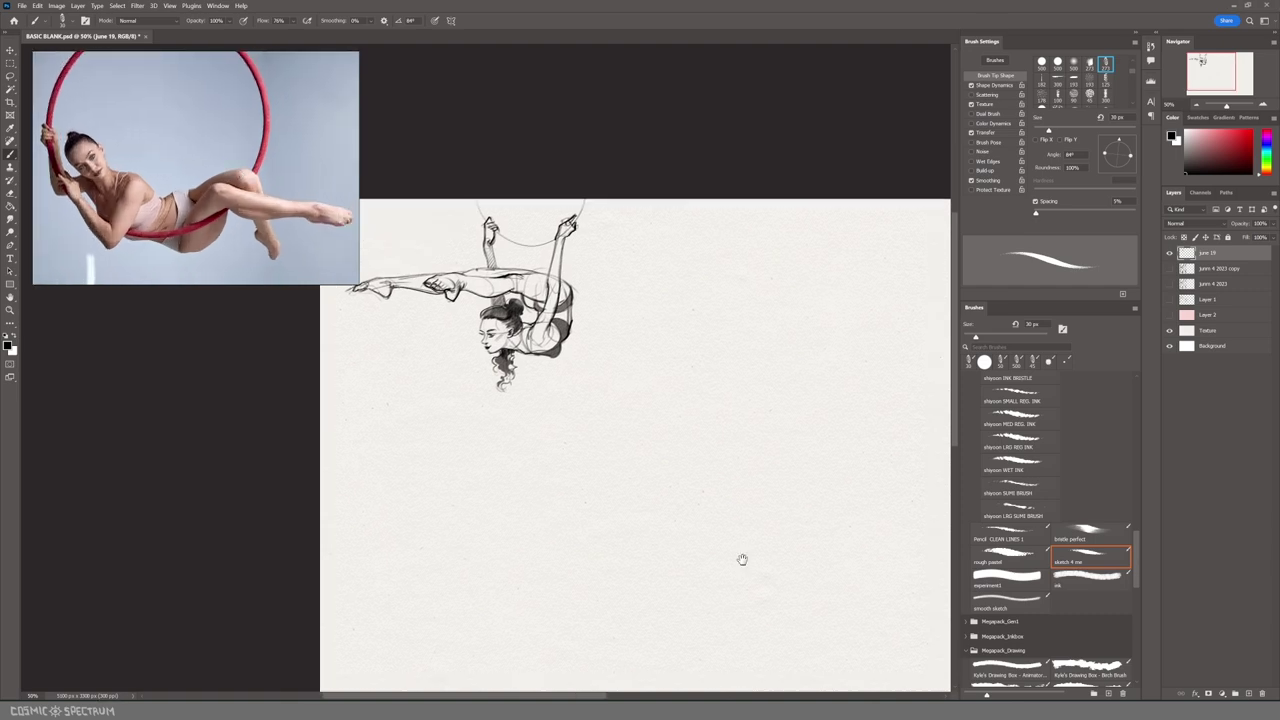
{"action": "key", "text": "ctrl+z"}
{"action": "key", "text": "ctrl+z"}
Step: Scale the aerialist sketch down and place it in the canvas's upper-left corner
{"action": "key", "text": "ctrl+d"}
{"action": "key", "text": "ctrl+t"}
{"action": "mouse_move", "coordinate": [806, 276]}
{"action": "left_mouse_down"}
{"action": "mouse_move", "coordinate": [757, 347]}
{"action": "mouse_move", "coordinate": [712, 376]}
{"action": "left_mouse_up"}
{"action": "left_click_drag", "start_coordinate": [674, 506], "coordinate": [540, 352]}
{"action": "left_click_drag", "start_coordinate": [560, 436], "coordinate": [554, 413]}
{"action": "key", "text": "Return"}
Step: Sketch a new hoop's lower arc on the empty canvas and rough in the second figure's head and torso
{"action": "mouse_move", "coordinate": [813, 590]}
{"action": "left_mouse_down"}
{"action": "mouse_move", "coordinate": [620, 491]}
{"action": "mouse_move", "coordinate": [614, 511]}
{"action": "left_mouse_up"}
{"action": "left_click_drag", "start_coordinate": [447, 535], "coordinate": [735, 468]}
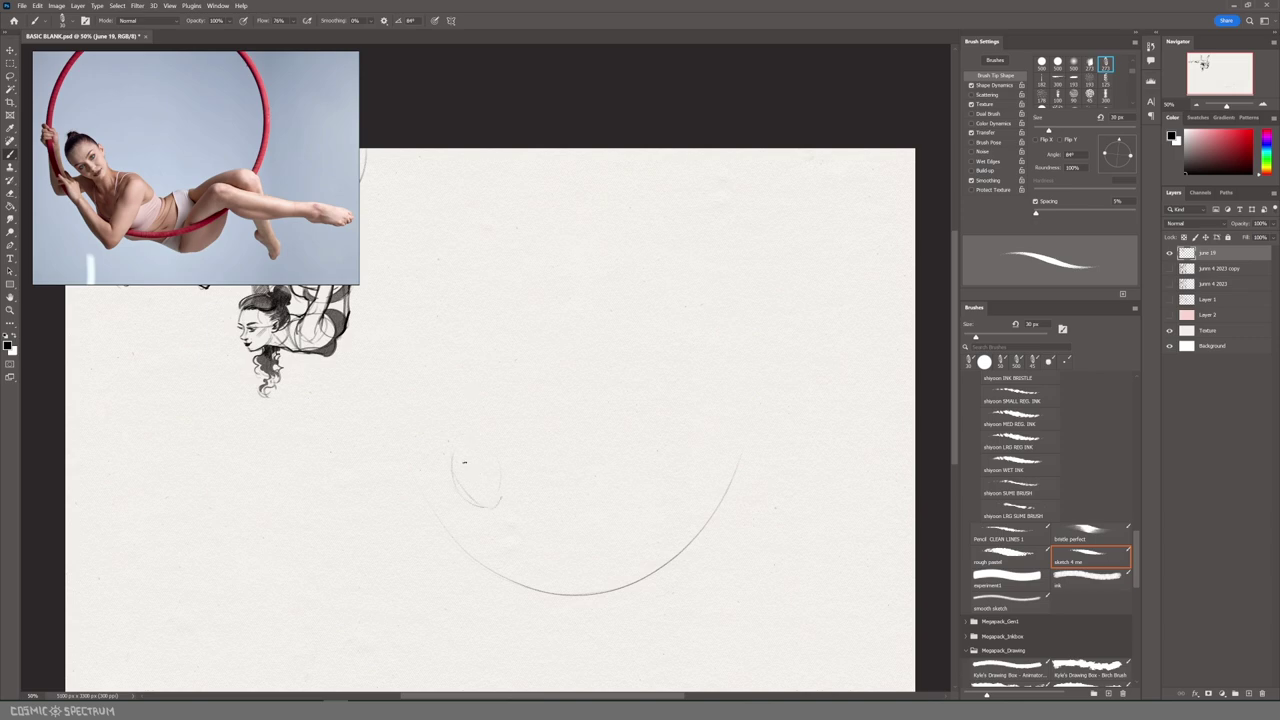
{"action": "mouse_move", "coordinate": [480, 508]}
{"action": "left_mouse_down"}
{"action": "mouse_move", "coordinate": [506, 494]}
{"action": "mouse_move", "coordinate": [542, 588]}
{"action": "left_mouse_up"}
{"action": "left_click_drag", "start_coordinate": [546, 520], "coordinate": [536, 586]}
{"action": "left_click_drag", "start_coordinate": [446, 450], "coordinate": [444, 468]}
Step: Lasso the new hoop arc, delete it and clear the selection
{"action": "key", "text": "l"}
{"action": "mouse_move", "coordinate": [763, 522]}
{"action": "left_mouse_down"}
{"action": "mouse_move", "coordinate": [691, 592]}
{"action": "mouse_move", "coordinate": [766, 530]}
{"action": "left_mouse_up"}
{"action": "key", "text": "Delete"}
{"action": "key", "text": "ctrl+d"}
Step: Sketch the second figure's shoulders, chest and bent arms in the leaning pose from the reference photo
{"action": "key", "text": "b"}
{"action": "left_click_drag", "start_coordinate": [683, 442], "coordinate": [671, 375]}
{"action": "left_click_drag", "start_coordinate": [532, 431], "coordinate": [488, 543]}
{"action": "left_click_drag", "start_coordinate": [442, 464], "coordinate": [490, 510]}
{"action": "left_click_drag", "start_coordinate": [432, 467], "coordinate": [488, 543]}
{"action": "left_click_drag", "start_coordinate": [417, 437], "coordinate": [430, 465]}
{"action": "left_click_drag", "start_coordinate": [418, 420], "coordinate": [434, 435]}
{"action": "mouse_move", "coordinate": [434, 435]}
{"action": "left_mouse_down"}
{"action": "mouse_move", "coordinate": [415, 435]}
{"action": "mouse_move", "coordinate": [456, 452]}
{"action": "mouse_move", "coordinate": [478, 498]}
{"action": "left_mouse_up"}
{"action": "left_click_drag", "start_coordinate": [488, 482], "coordinate": [492, 496]}
Step: Sketch the second figure's neck, waist and hips, with the start of the thighs
{"action": "left_click_drag", "start_coordinate": [478, 380], "coordinate": [492, 444]}
{"action": "left_click_drag", "start_coordinate": [504, 524], "coordinate": [594, 532]}
{"action": "left_click_drag", "start_coordinate": [556, 476], "coordinate": [568, 512]}
{"action": "left_click_drag", "start_coordinate": [552, 520], "coordinate": [627, 457]}
{"action": "left_click_drag", "start_coordinate": [576, 514], "coordinate": [624, 493]}
{"action": "mouse_move", "coordinate": [566, 535]}
{"action": "left_mouse_down"}
{"action": "mouse_move", "coordinate": [620, 557]}
{"action": "mouse_move", "coordinate": [588, 551]}
{"action": "left_mouse_up"}
Step: Try sketching the second figure's raised forearm and hand, and undo those strokes
{"action": "left_click_drag", "start_coordinate": [413, 428], "coordinate": [398, 336]}
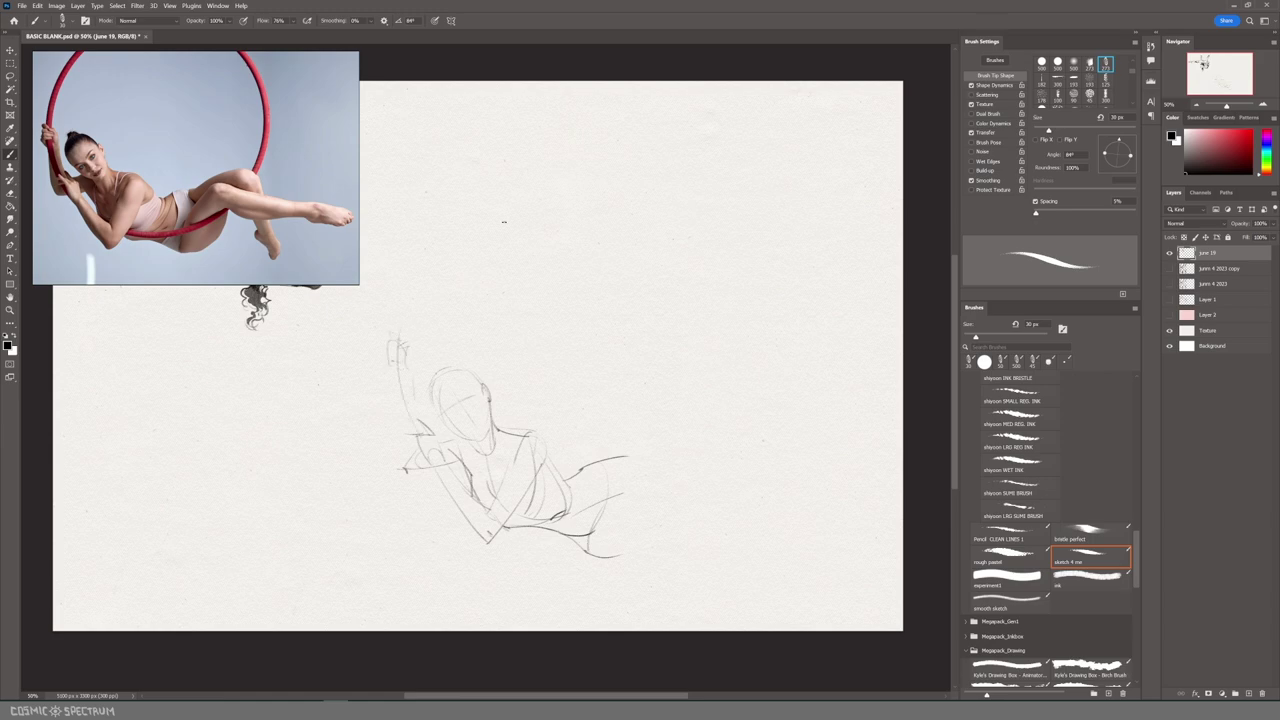
{"action": "key", "text": "ctrl+z"}
{"action": "key", "text": "ctrl+z"}
{"action": "key", "text": "ctrl+z"}
Step: Draw the second figure's raised forearm with a boxy hand, and add the facial features and hair bun
{"action": "mouse_move", "coordinate": [390, 381]}
{"action": "left_mouse_down"}
{"action": "mouse_move", "coordinate": [402, 379]}
{"action": "mouse_move", "coordinate": [391, 379]}
{"action": "left_mouse_up"}
{"action": "mouse_move", "coordinate": [390, 361]}
{"action": "left_mouse_down"}
{"action": "mouse_move", "coordinate": [408, 361]}
{"action": "mouse_move", "coordinate": [405, 469]}
{"action": "left_mouse_up"}
{"action": "mouse_move", "coordinate": [417, 393]}
{"action": "left_mouse_down"}
{"action": "mouse_move", "coordinate": [413, 444]}
{"action": "mouse_move", "coordinate": [470, 415]}
{"action": "left_mouse_up"}
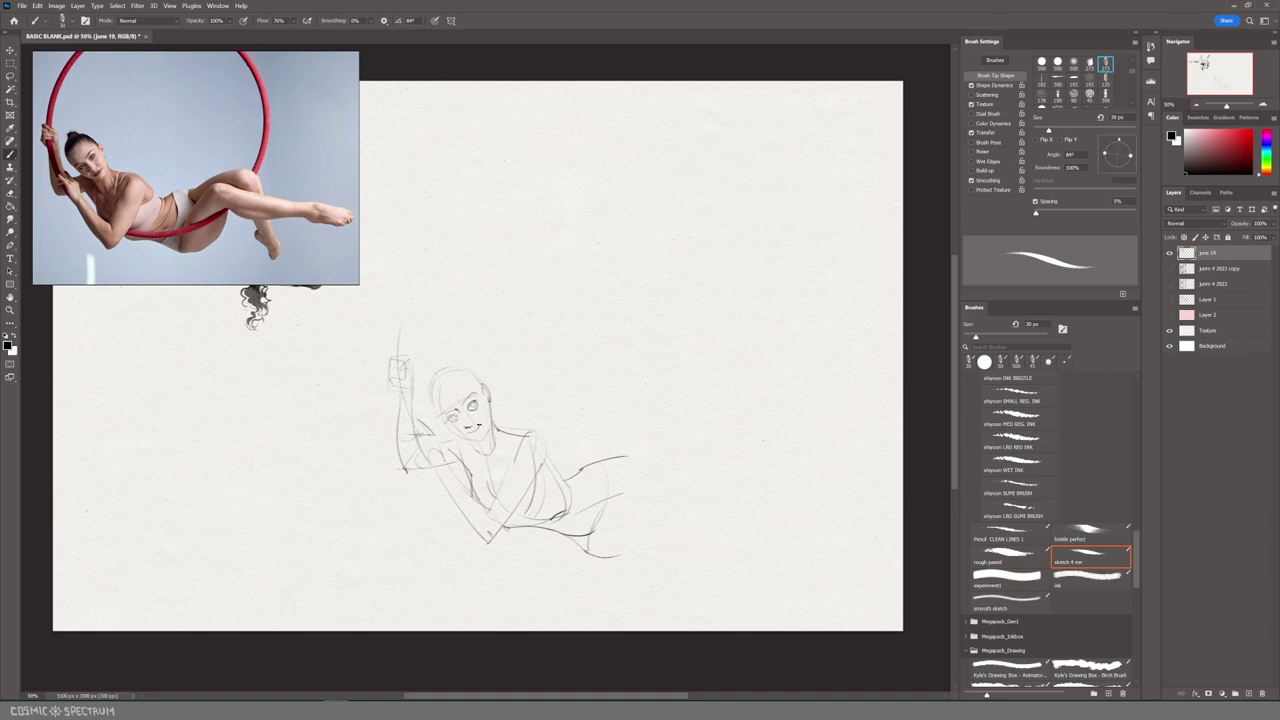
{"action": "key", "text": "e"}
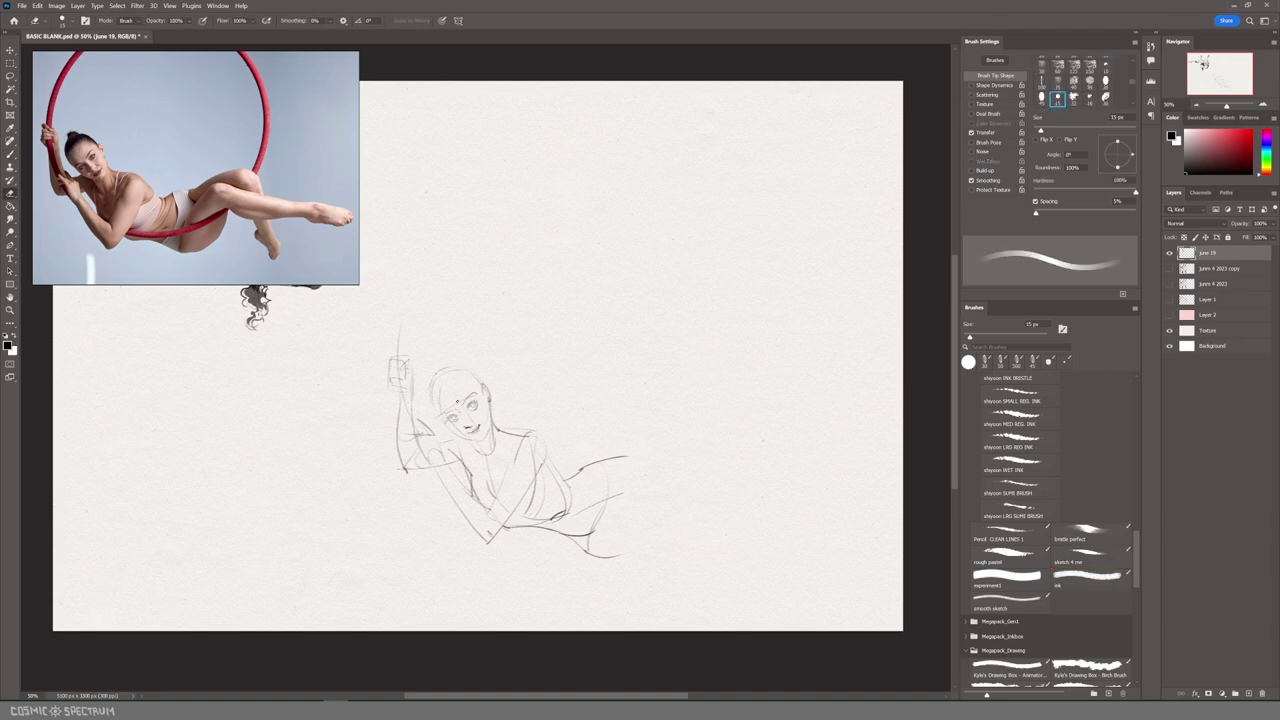
{"action": "key", "text": "b"}
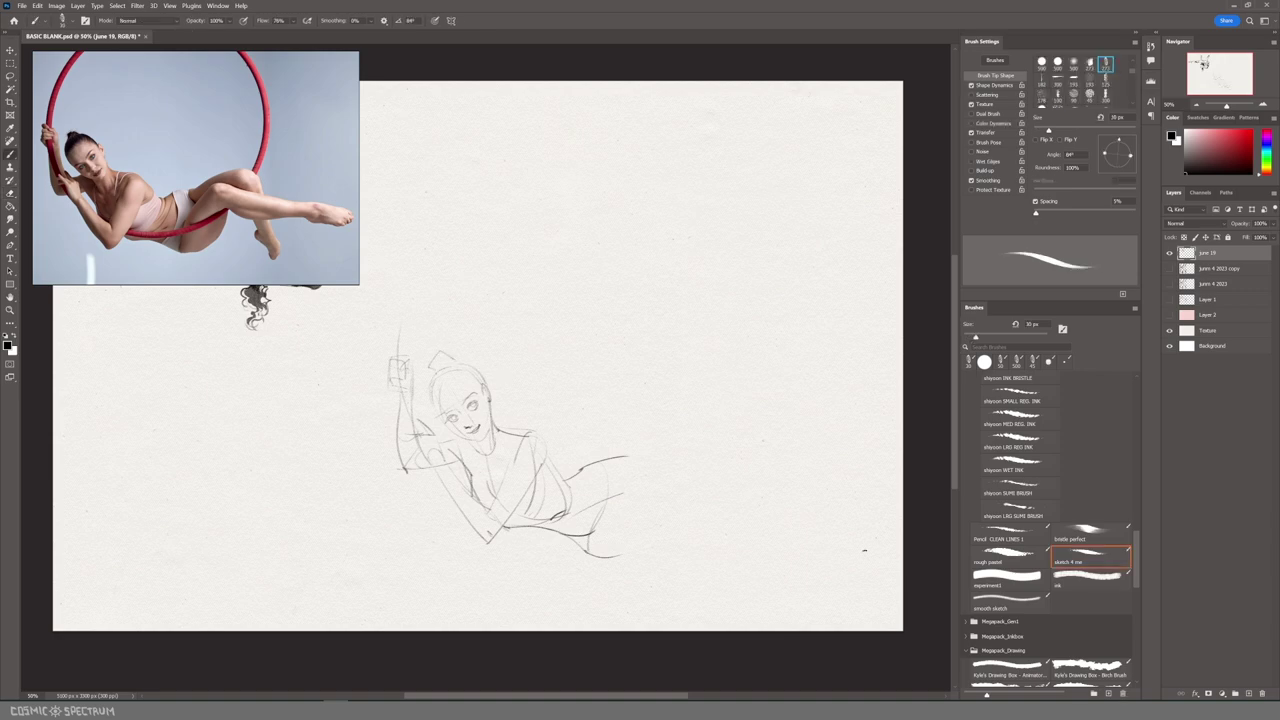
Step: Lasso the second figure's sketch, scale it down slightly, reposition it and return to the brush
{"action": "key", "text": "l"}
{"action": "left_click_drag", "start_coordinate": [690, 556], "coordinate": [680, 568]}
{"action": "key", "text": "ctrl+t"}
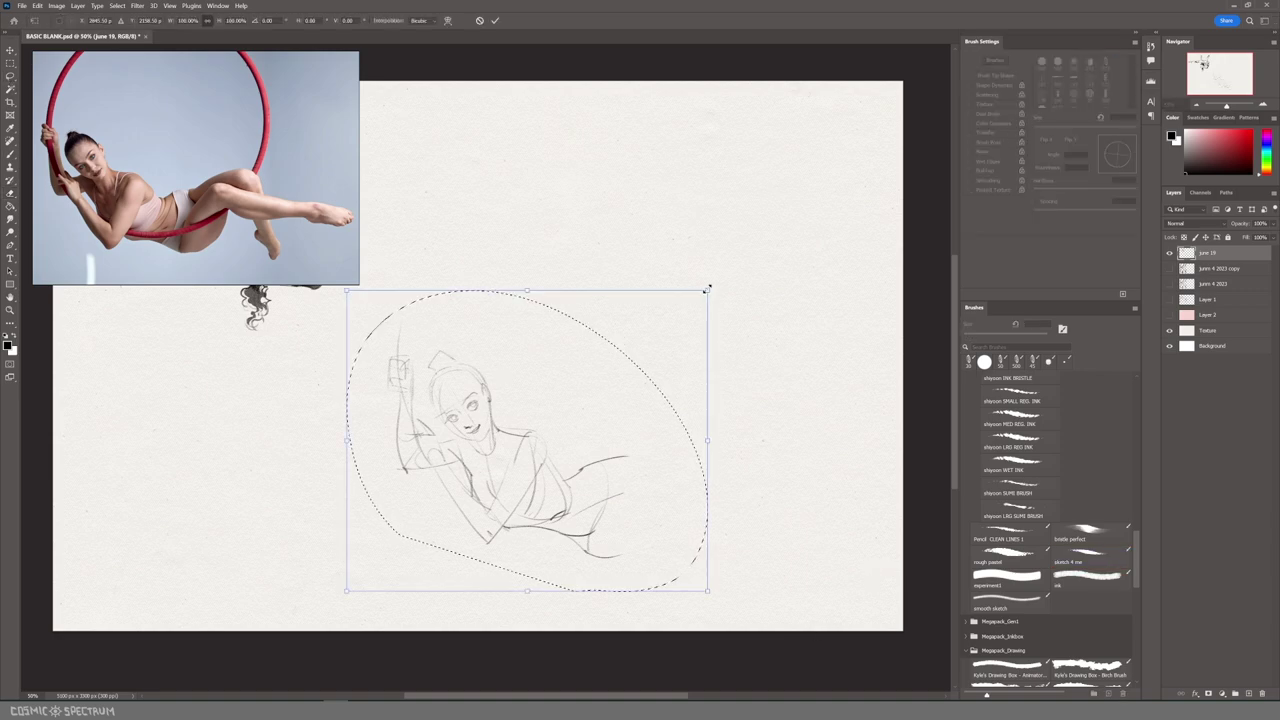
{"action": "left_click_drag", "start_coordinate": [708, 290], "coordinate": [661, 329]}
{"action": "left_click_drag", "start_coordinate": [628, 388], "coordinate": [603, 383]}
{"action": "key", "text": "Return"}
{"action": "key", "text": "ctrl+d"}
{"action": "key", "text": "b"}
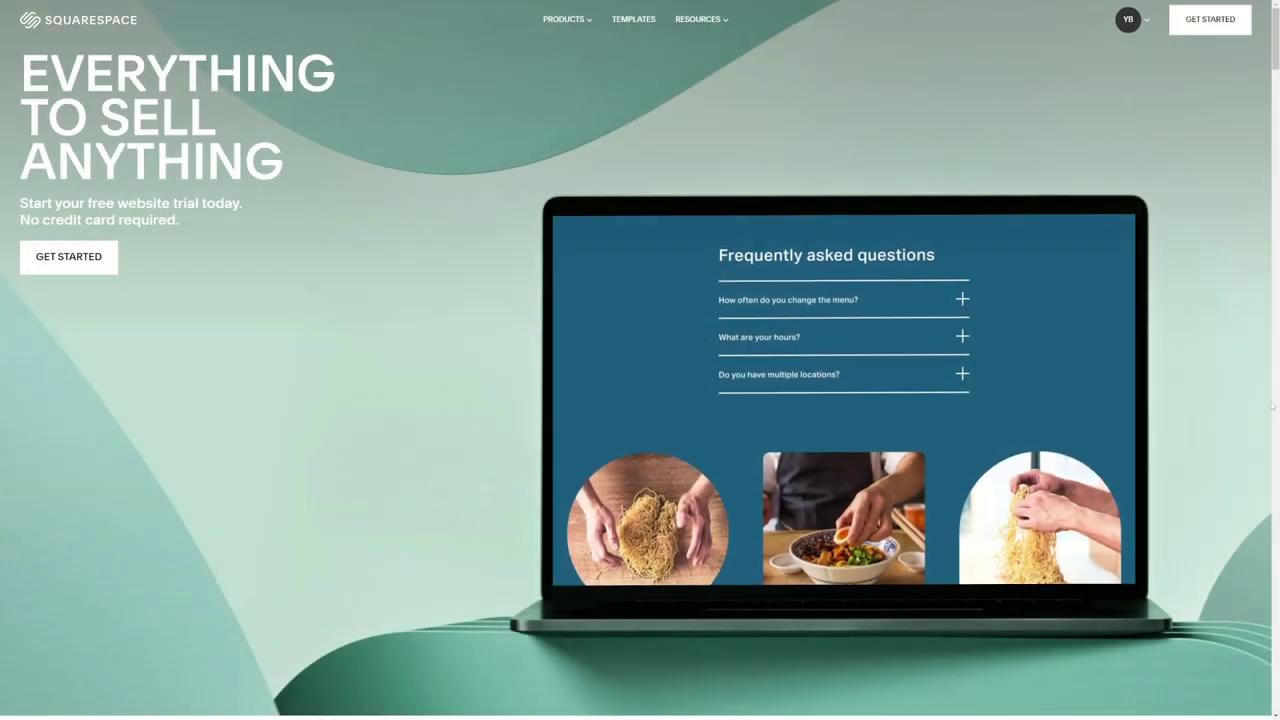
Step: Switch to the Squarespace website and examine its homepage sections on website creation, templates and ecommerce
{"action": "scroll", "coordinate": [1273, 405], "scroll_direction": "down", "scroll_amount": 10}
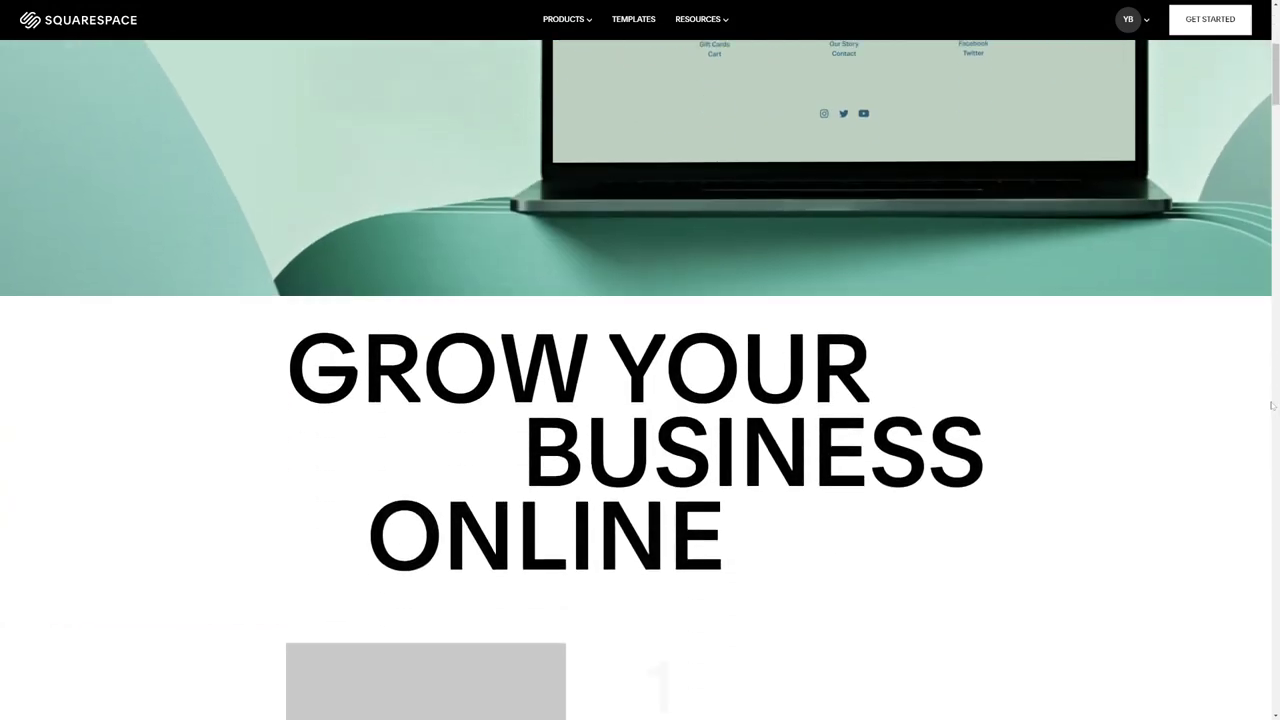
{"action": "scroll", "coordinate": [1273, 405], "scroll_direction": "down", "scroll_amount": 3}
{"action": "scroll", "coordinate": [1273, 405], "scroll_direction": "down", "scroll_amount": 1}
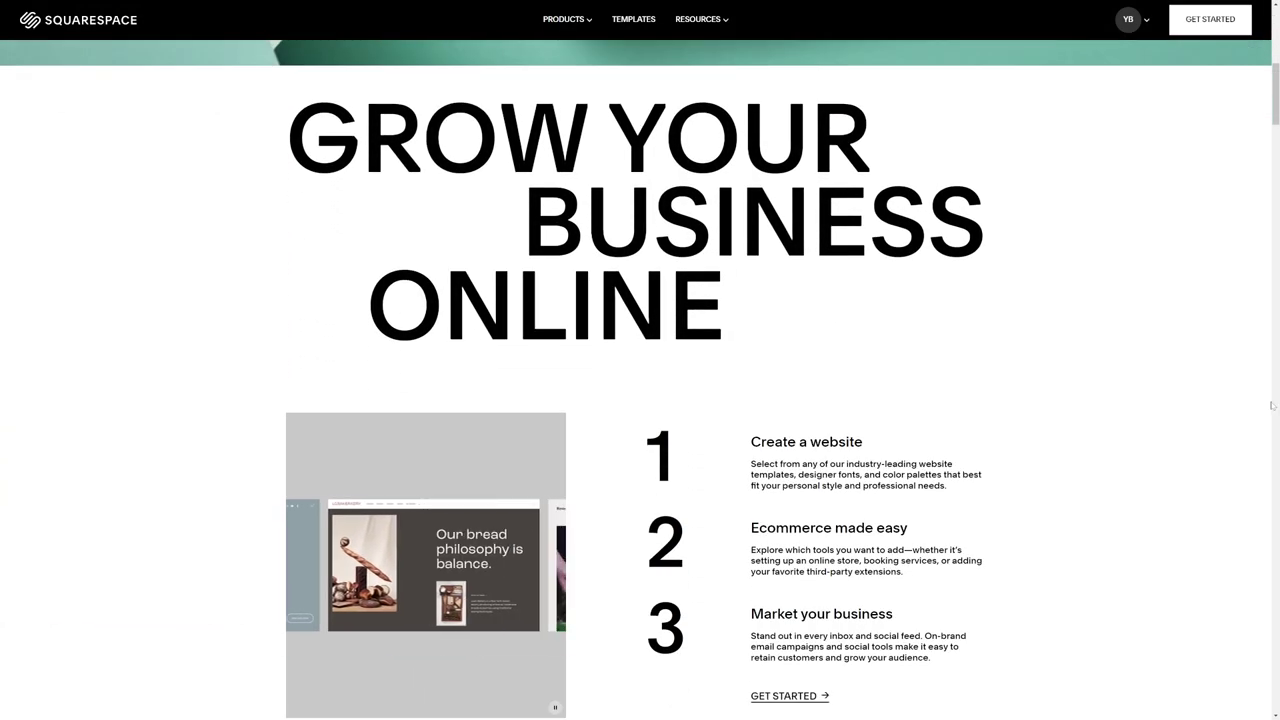
{"action": "scroll", "coordinate": [1271, 405], "scroll_direction": "down", "scroll_amount": 6}
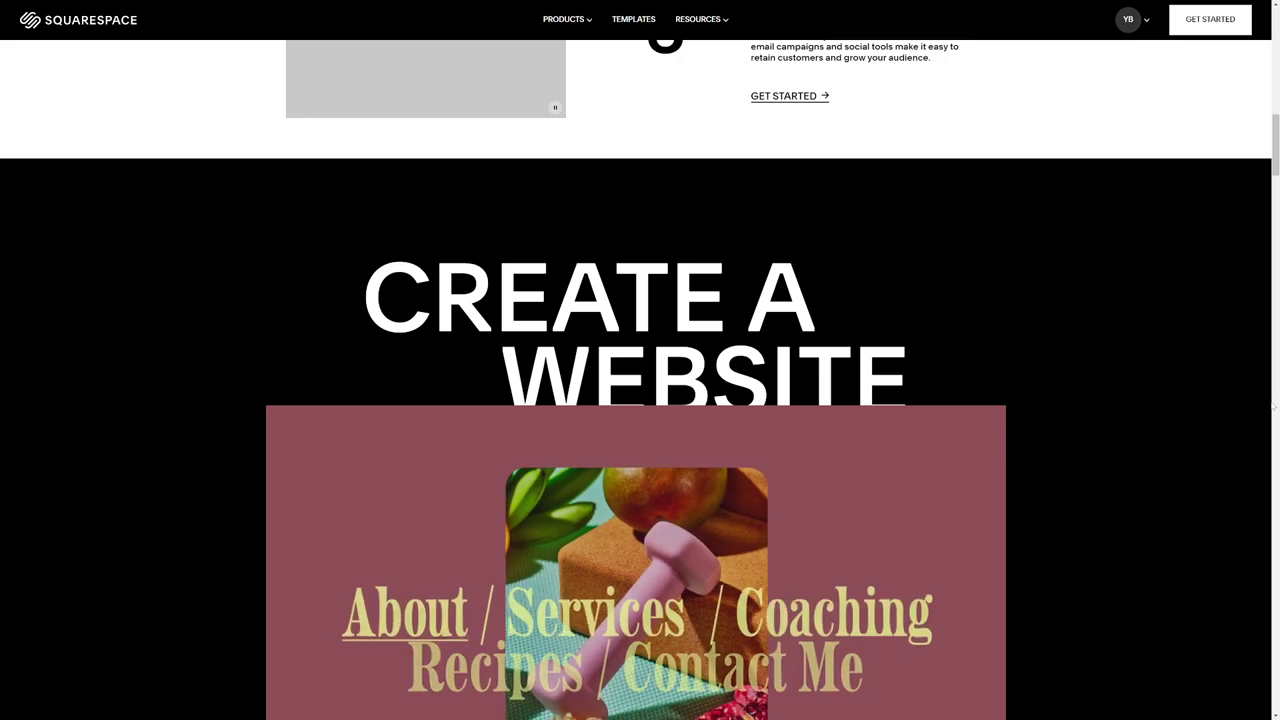
{"action": "scroll", "coordinate": [1273, 405], "scroll_direction": "down", "scroll_amount": 6}
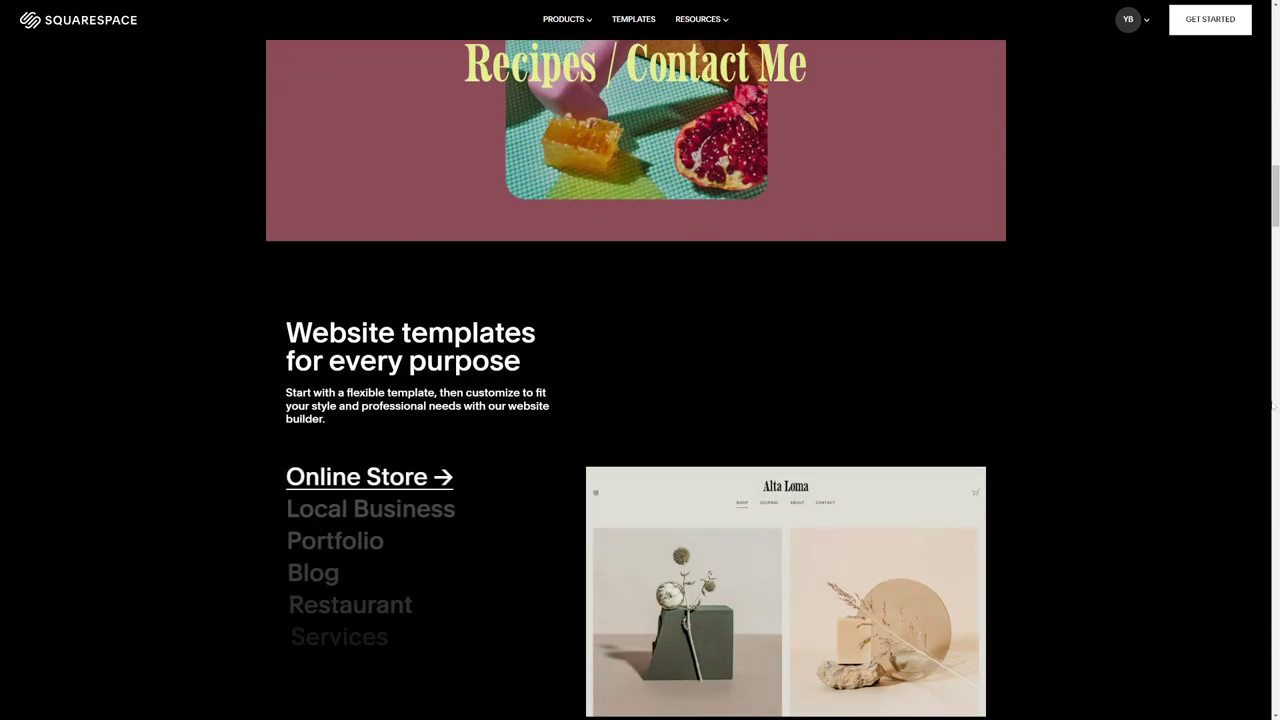
{"action": "scroll", "coordinate": [1273, 405], "scroll_direction": "down", "scroll_amount": 3}
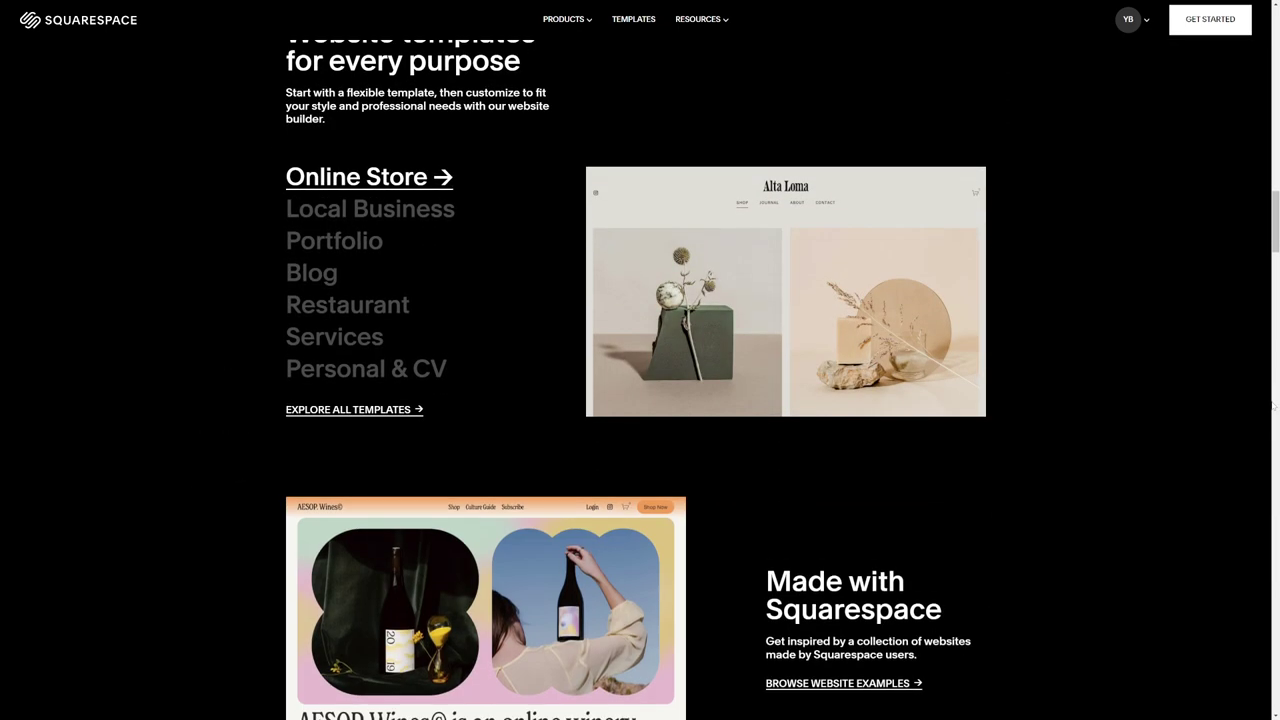
{"action": "scroll", "coordinate": [1273, 405], "scroll_direction": "down", "scroll_amount": 3}
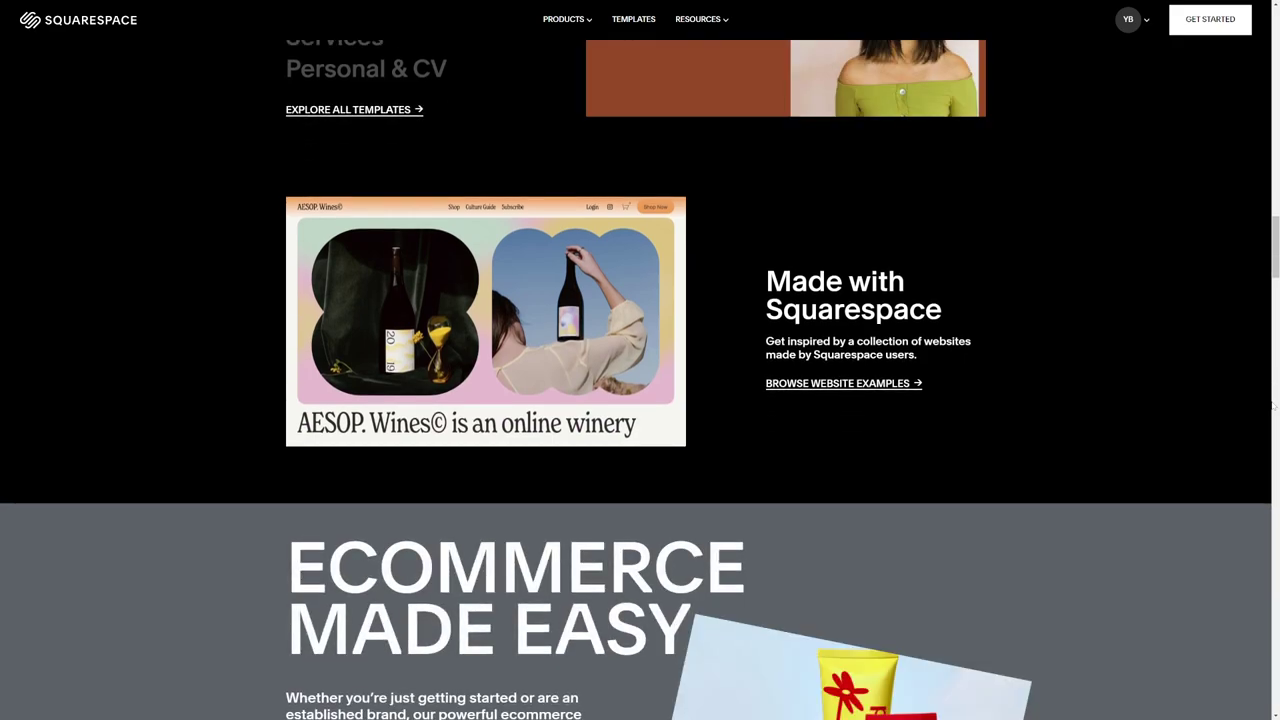
{"action": "scroll", "coordinate": [1273, 405], "scroll_direction": "down", "scroll_amount": 3}
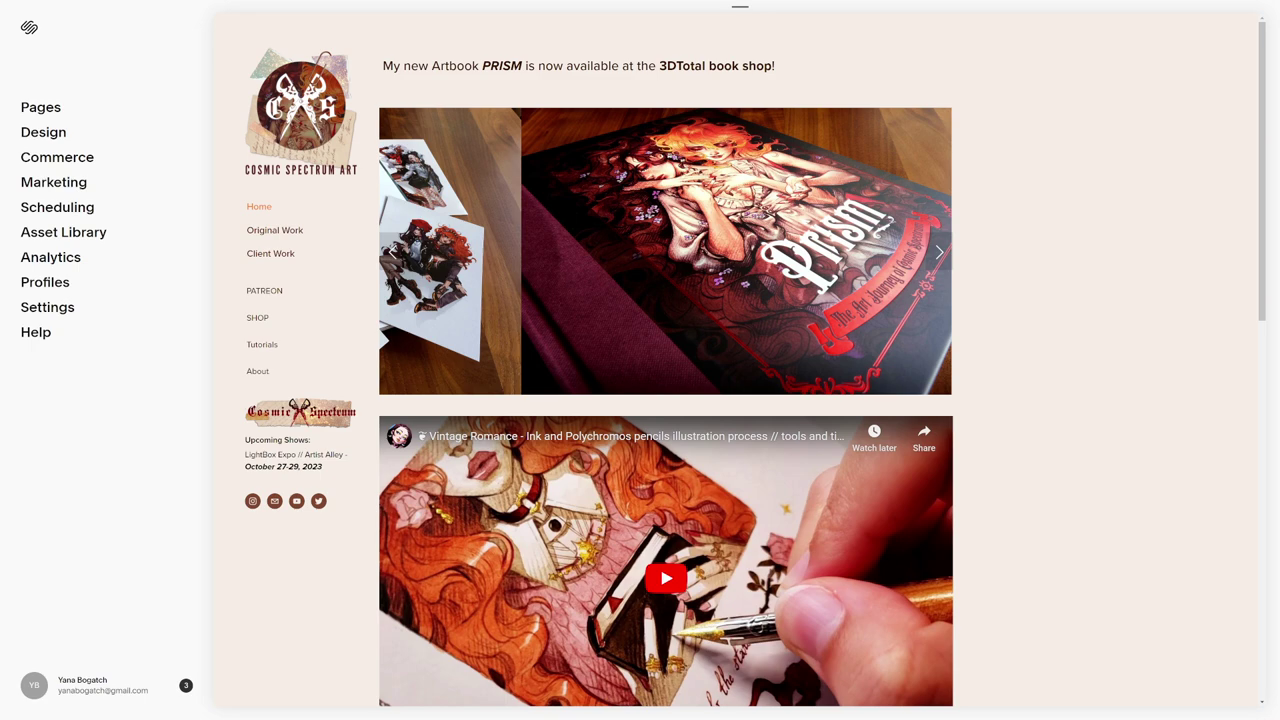
Step: Review the portfolio site's home page in the Squarespace editor, from the embedded videos down to the artwork gallery
{"action": "scroll", "coordinate": [835, 353], "scroll_direction": "down", "scroll_amount": 5}
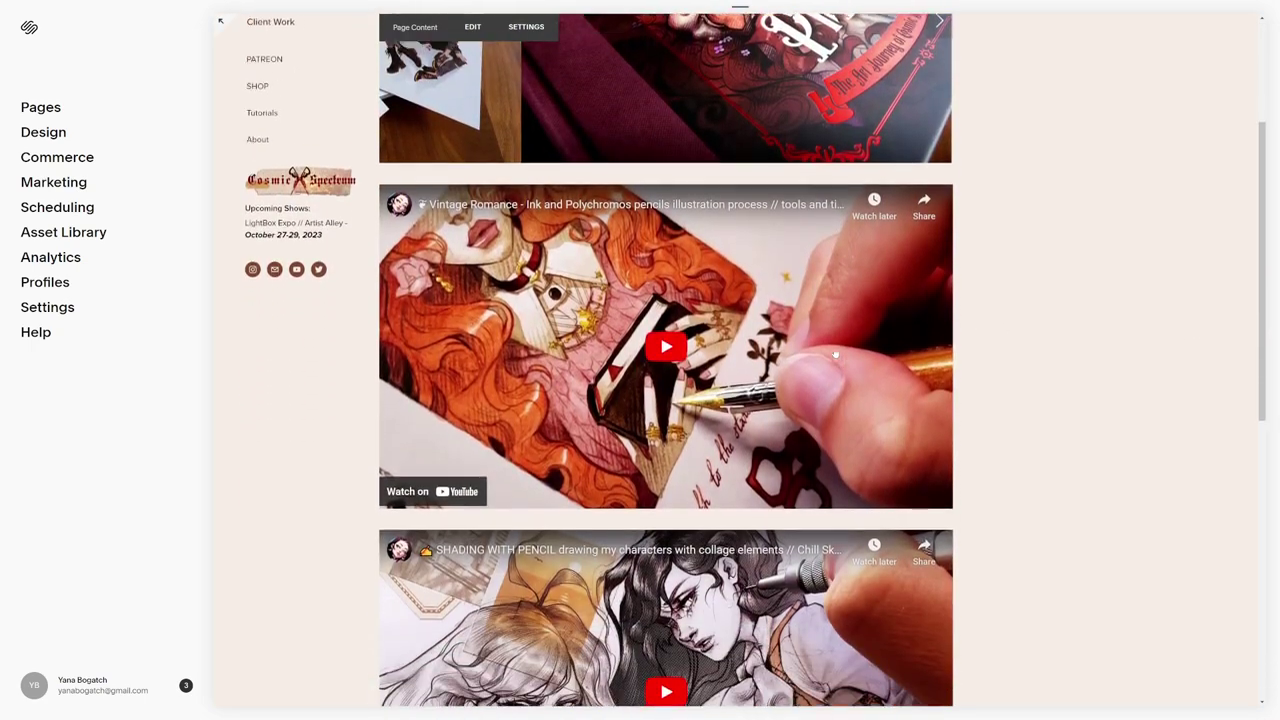
{"action": "scroll", "coordinate": [835, 353], "scroll_direction": "down", "scroll_amount": 5}
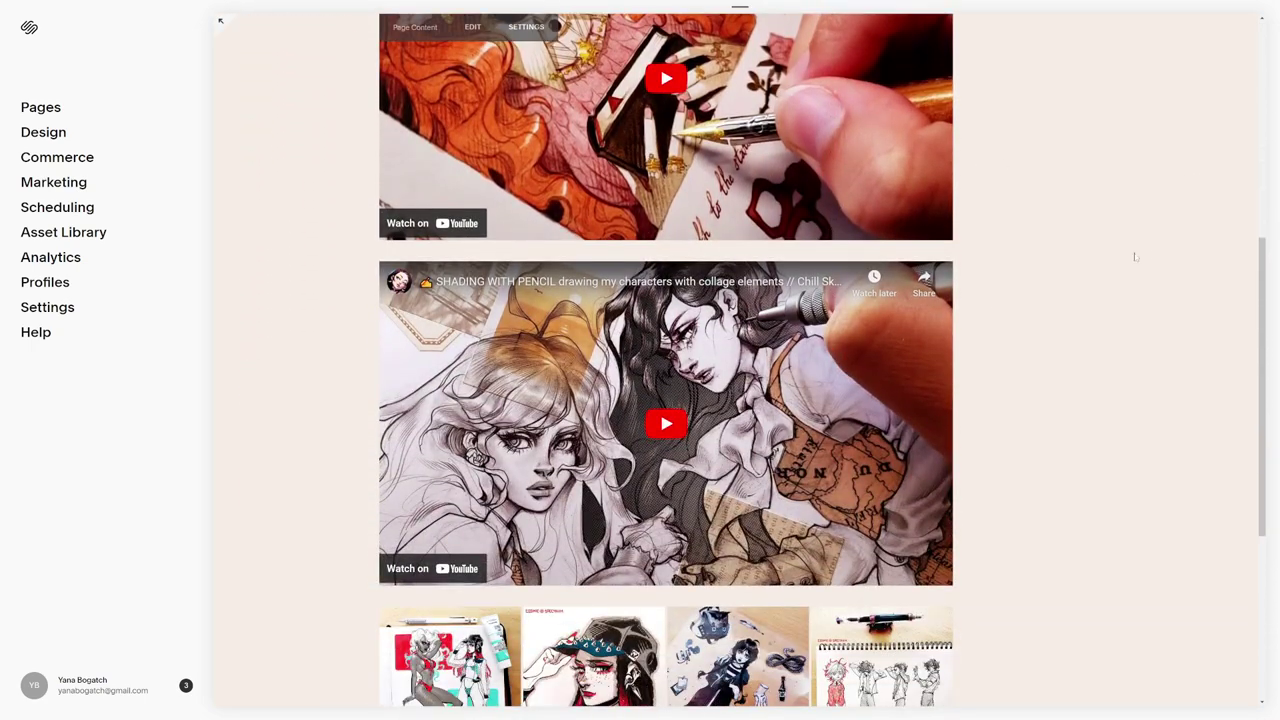
{"action": "scroll", "coordinate": [835, 353], "scroll_direction": "down", "scroll_amount": 7}
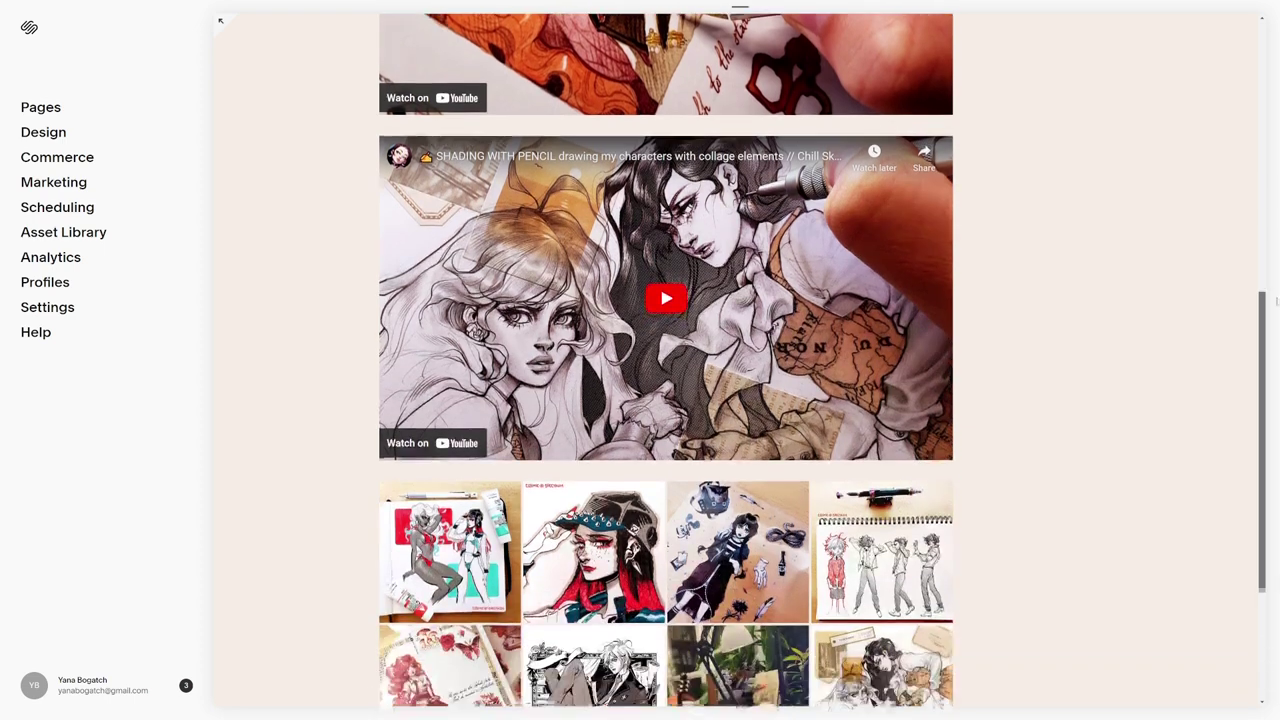
{"action": "scroll", "coordinate": [666, 360], "scroll_direction": "down", "scroll_amount": 3}
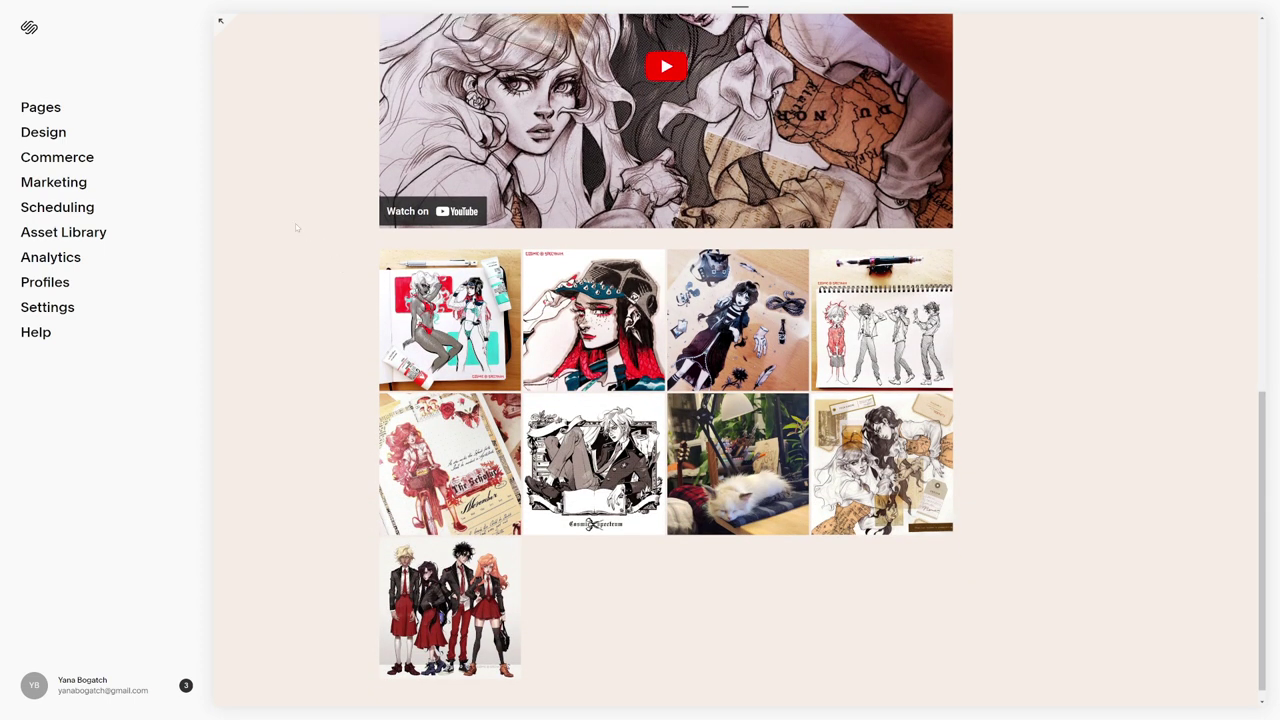
Step: View the site's Commerce overview, dismiss the settings notice and return to the site's main dashboard
{"action": "left_click", "coordinate": [60, 164]}
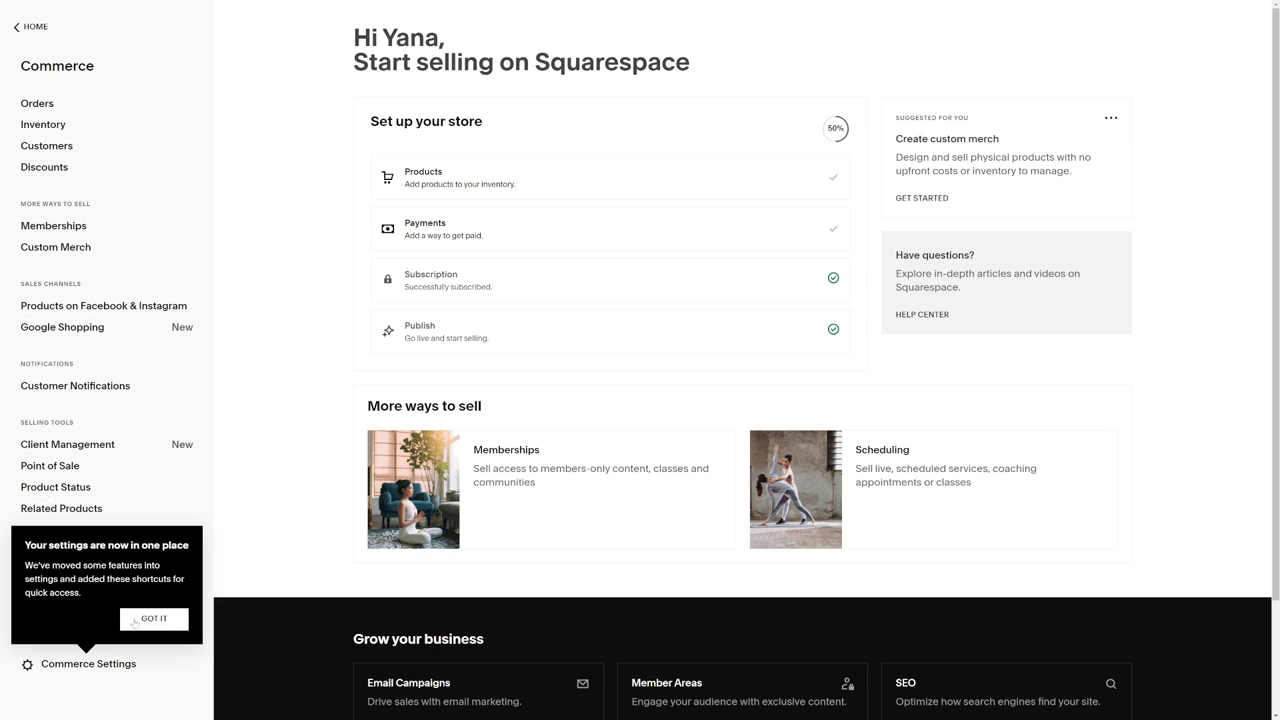
{"action": "left_click", "coordinate": [155, 618]}
{"action": "left_click", "coordinate": [40, 28]}
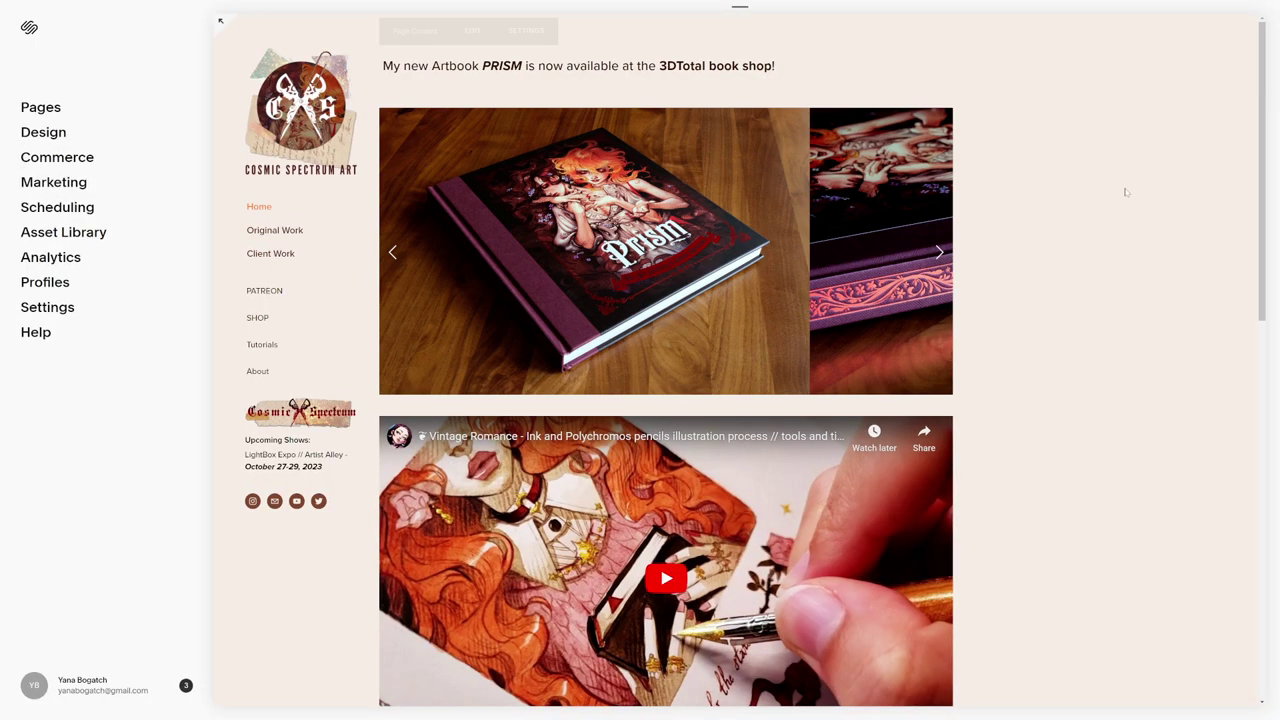
Step: Preview the portfolio site full screen and browse the Traditional Illustration gallery under Original Work
{"action": "left_click", "coordinate": [1126, 191]}
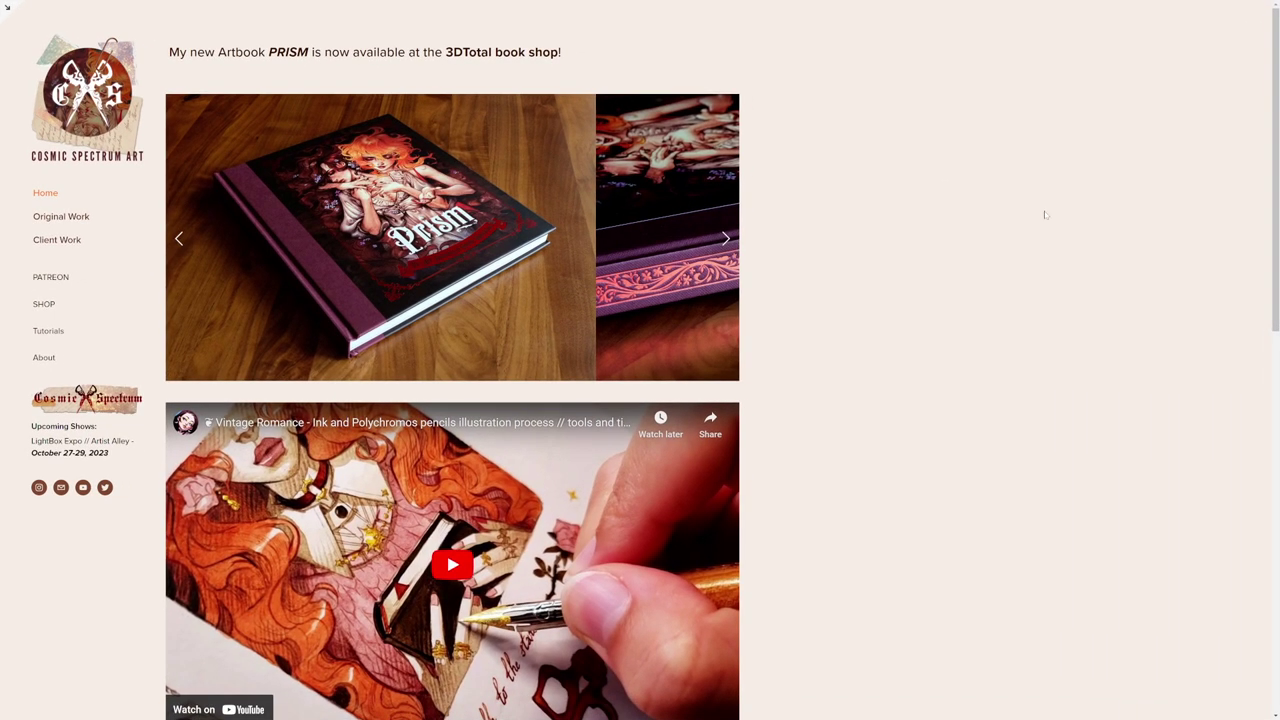
{"action": "left_click", "coordinate": [67, 220]}
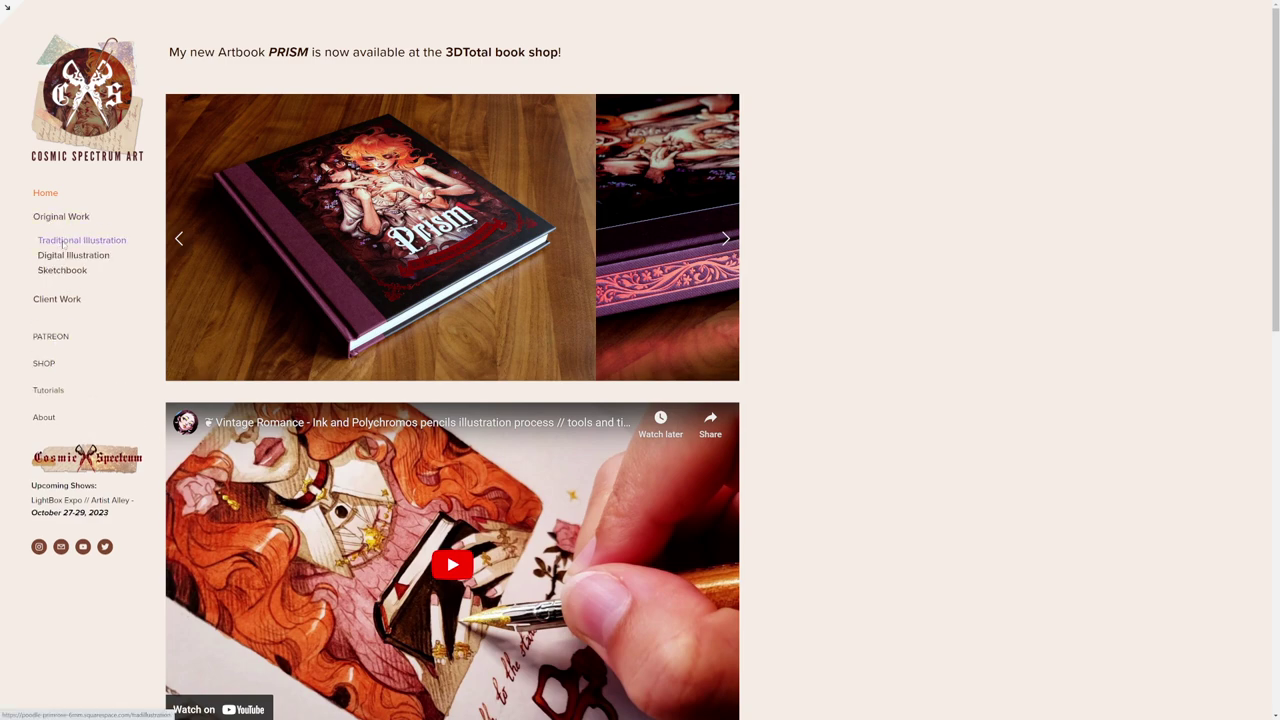
{"action": "left_click", "coordinate": [62, 241]}
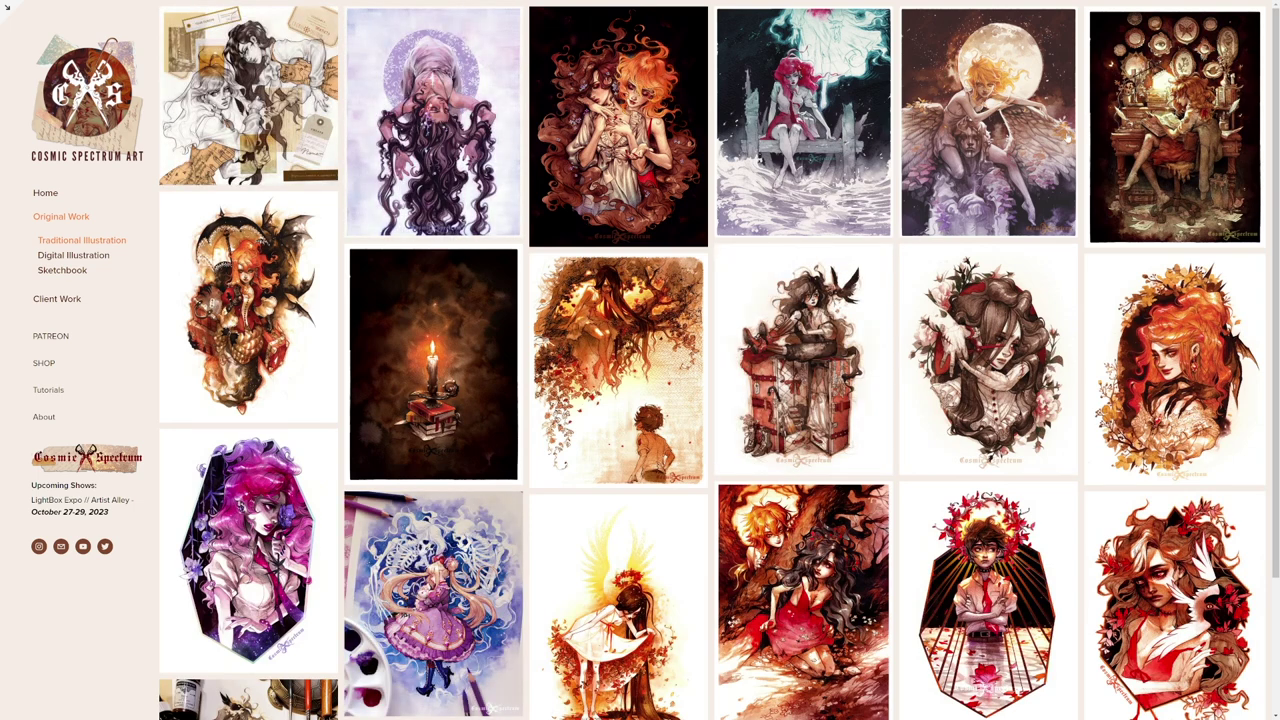
{"action": "scroll", "coordinate": [1270, 95], "scroll_direction": "down", "scroll_amount": 1}
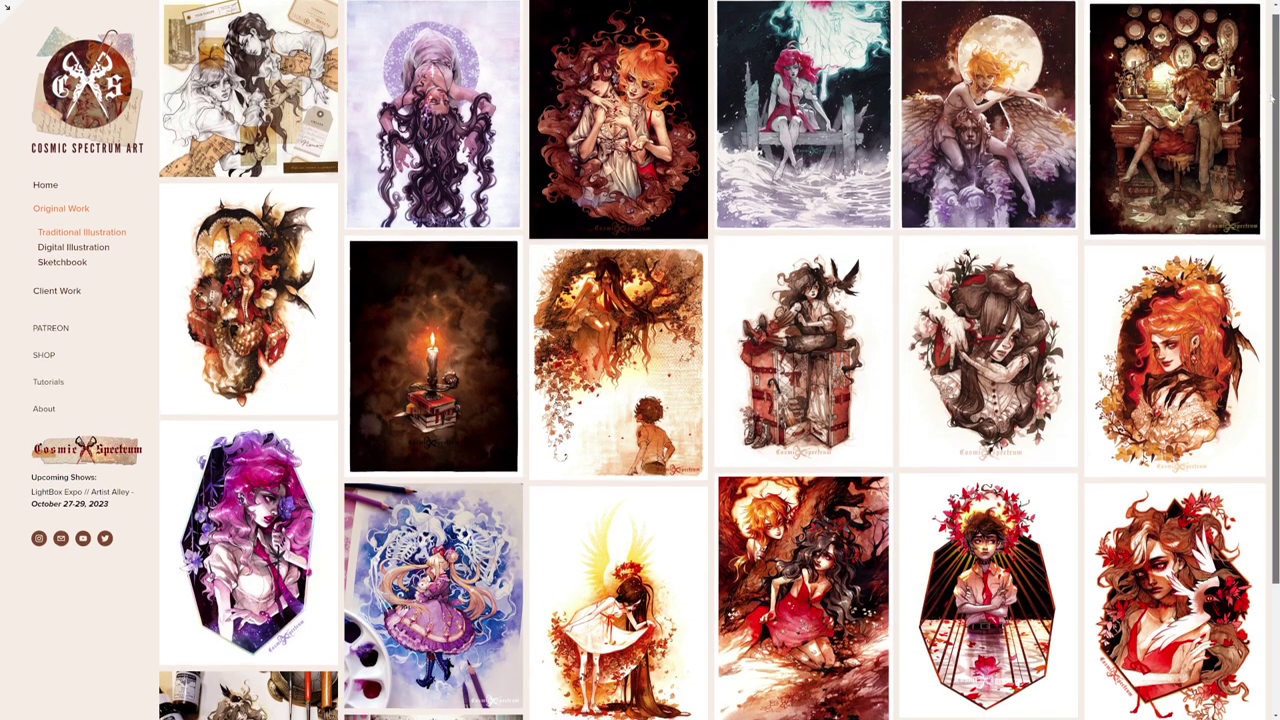
{"action": "scroll", "coordinate": [1270, 95], "scroll_direction": "down", "scroll_amount": 3}
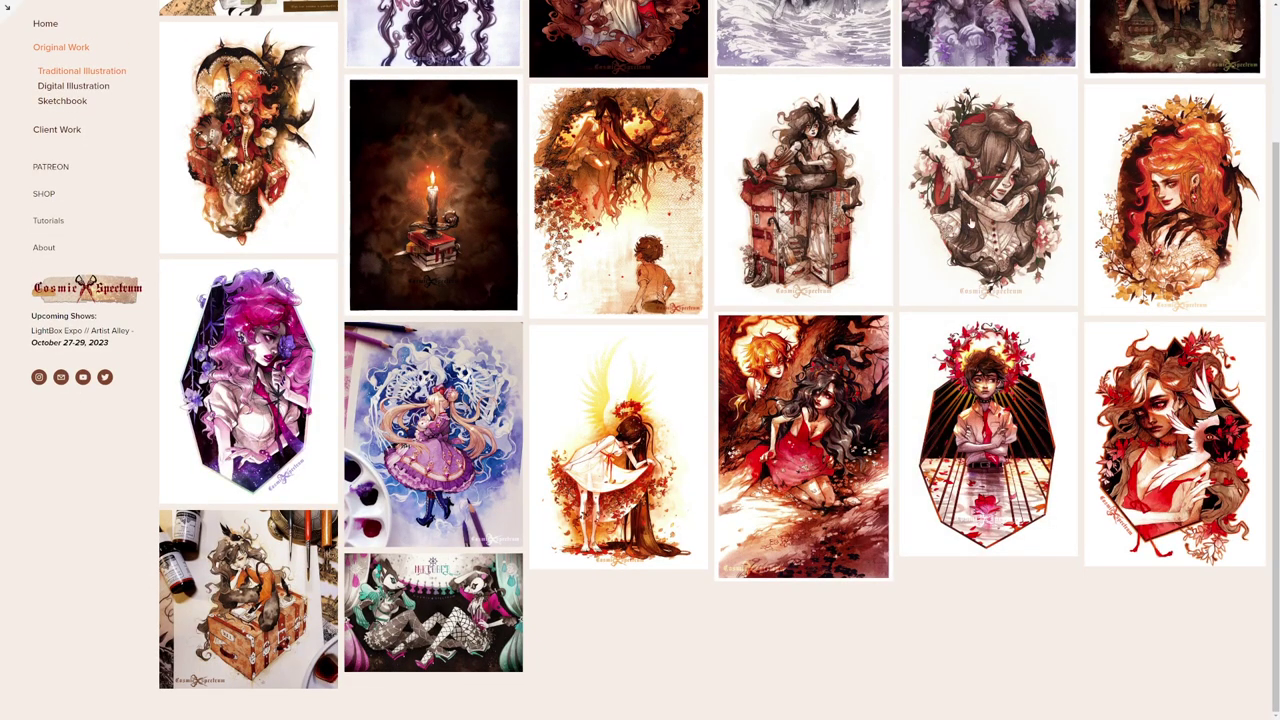
Step: View several traditional illustrations at full size, including the red-haired woman and the winged figure, and return to the Photoshop canvas
{"action": "left_click", "coordinate": [1172, 236]}
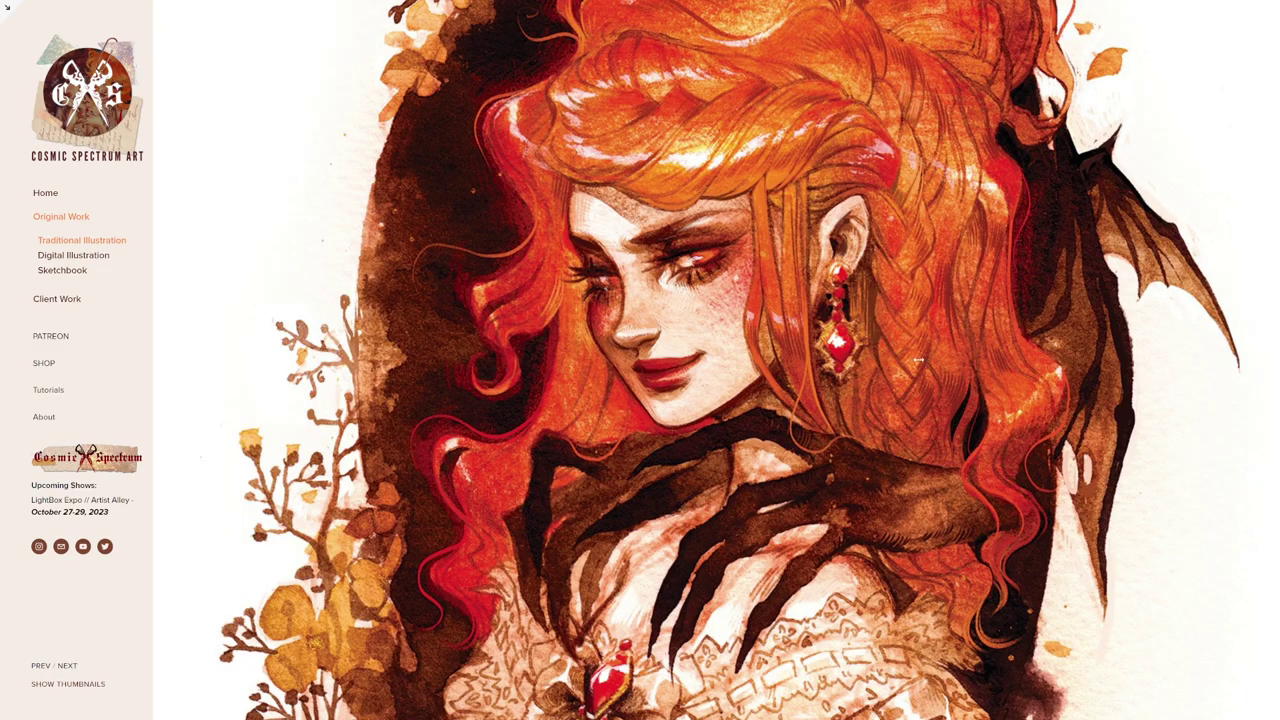
{"action": "left_click", "coordinate": [64, 684]}
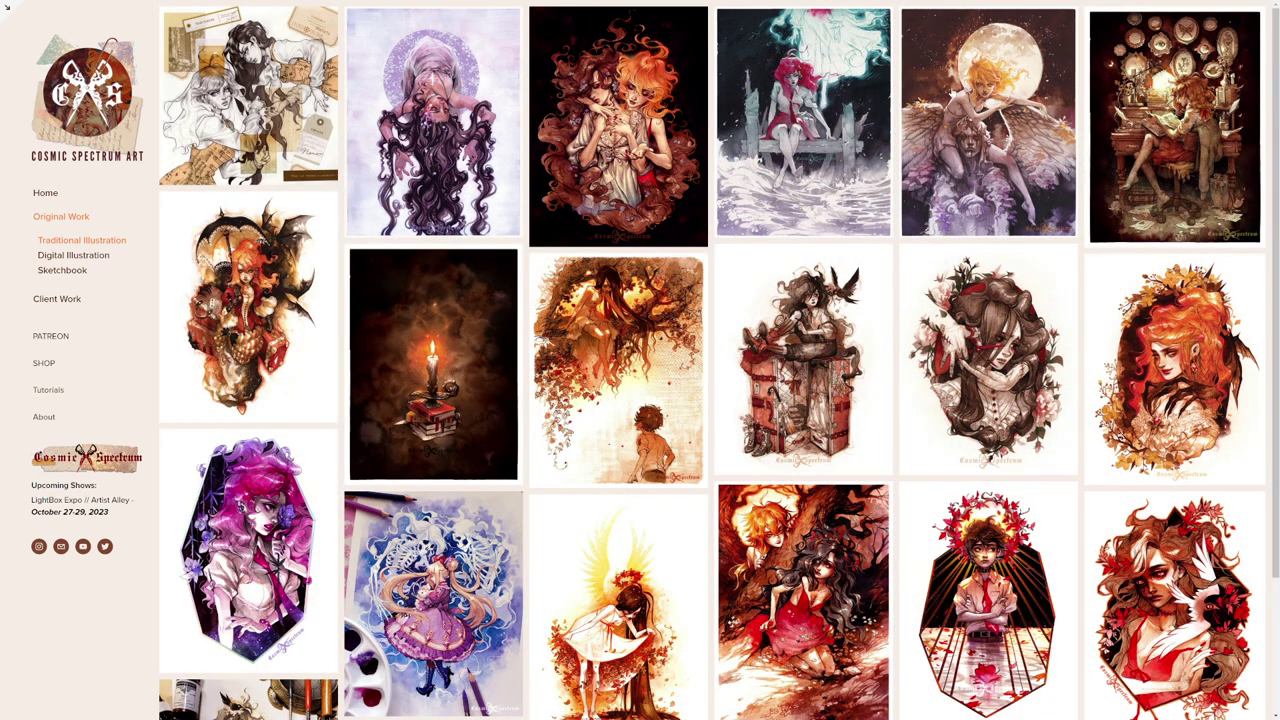
{"action": "left_click", "coordinate": [977, 94]}
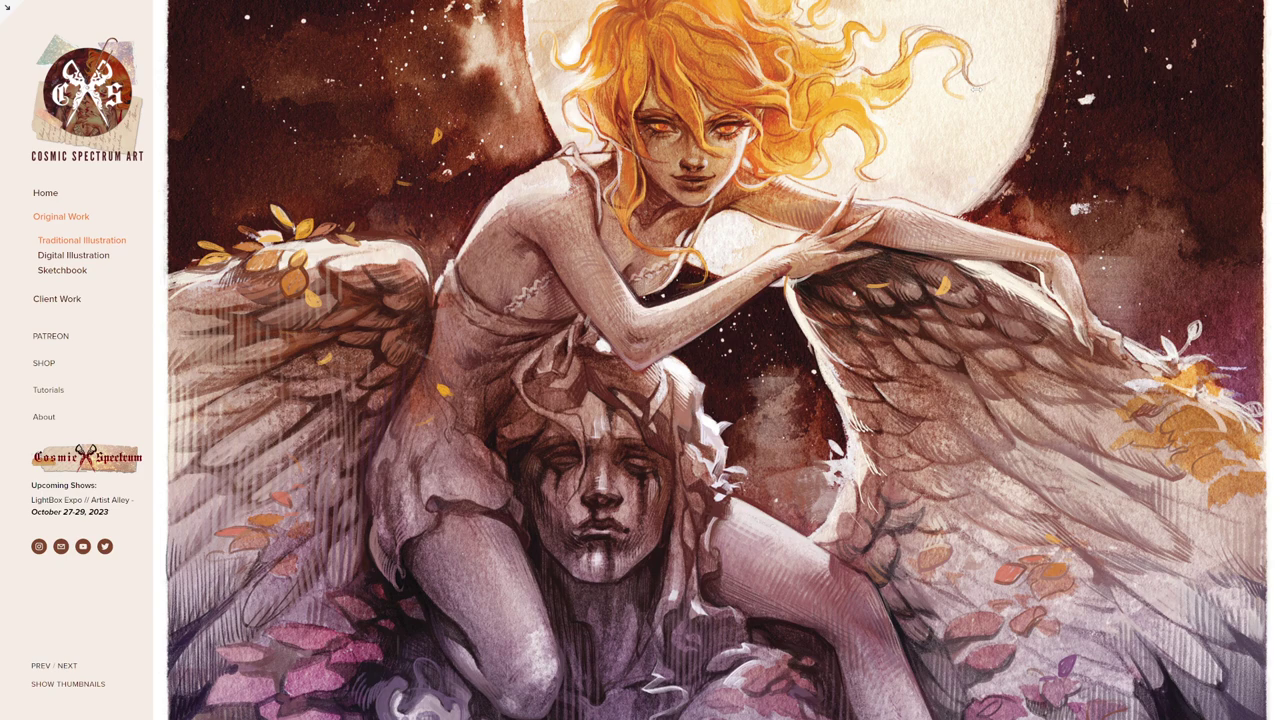
{"action": "left_click", "coordinate": [976, 89]}
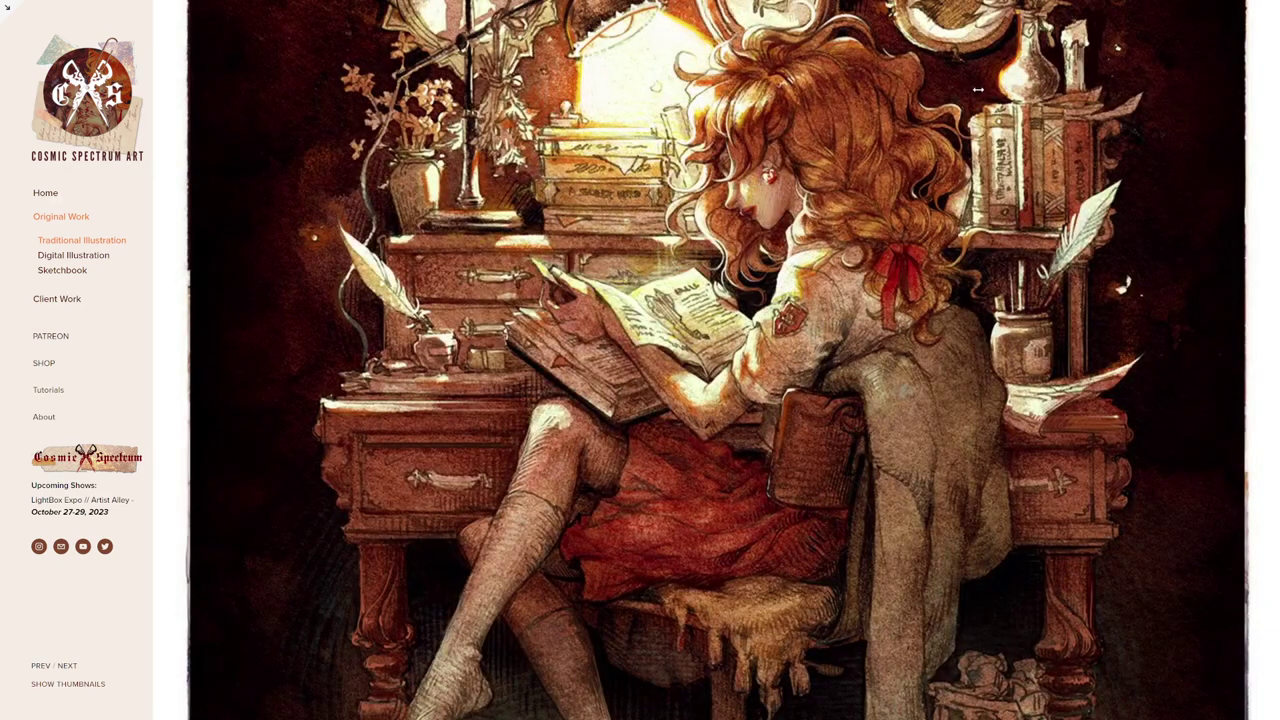
{"action": "left_click", "coordinate": [1190, 113]}
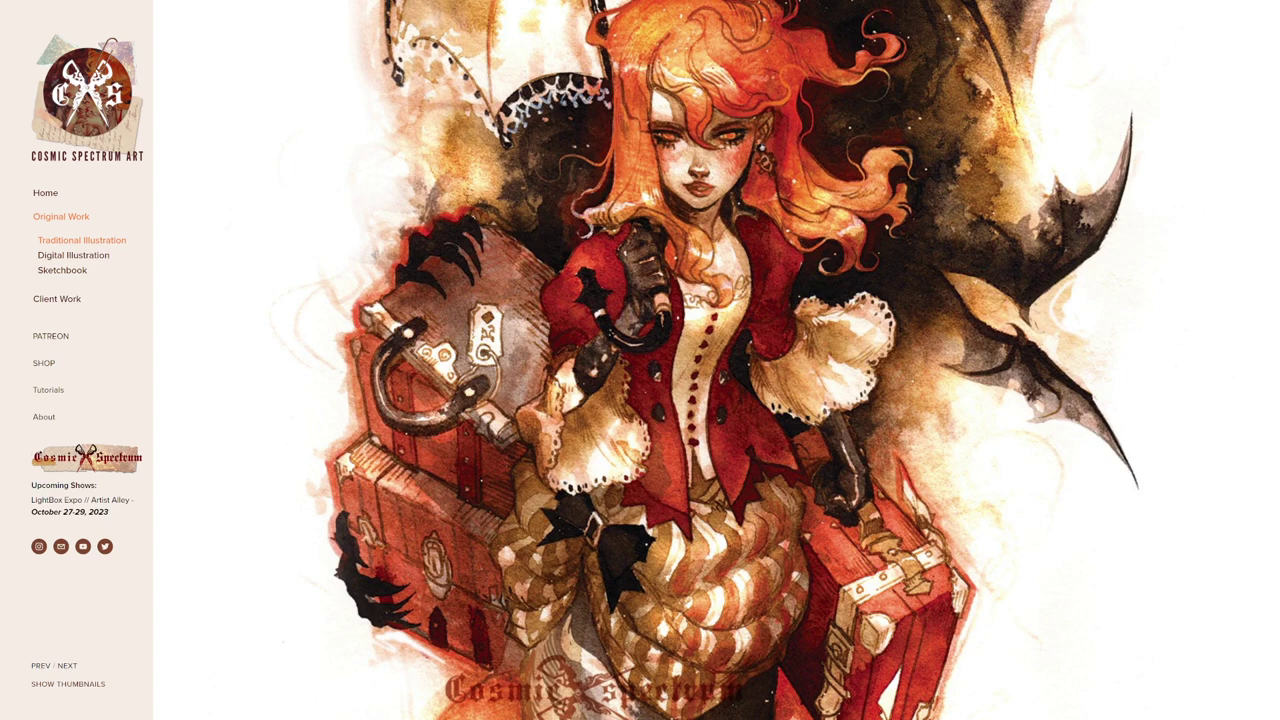
{"action": "key", "text": "Escape"}
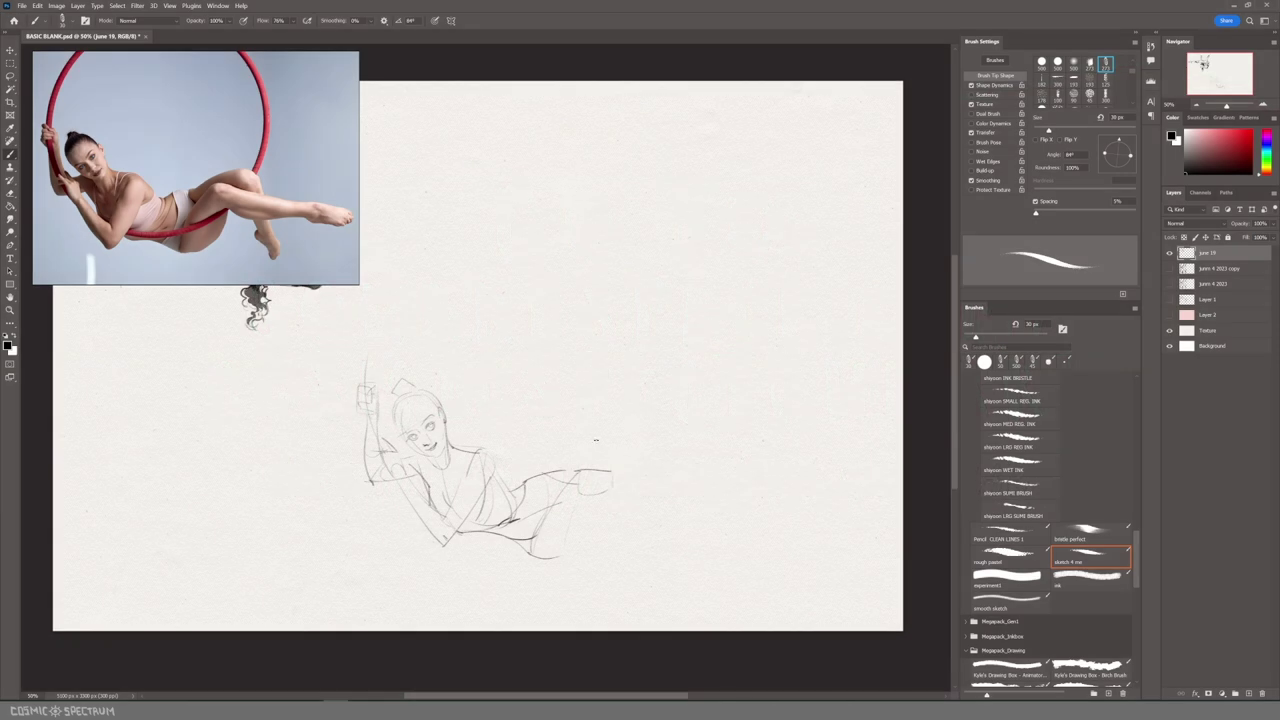
Step: Sketch the acrobat's crossed legs, extending the front leg from the knee to the pointed foot
{"action": "mouse_move", "coordinate": [558, 475]}
{"action": "left_mouse_down"}
{"action": "mouse_move", "coordinate": [651, 452]}
{"action": "mouse_move", "coordinate": [643, 486]}
{"action": "left_mouse_up"}
{"action": "left_click_drag", "start_coordinate": [643, 486], "coordinate": [653, 461]}
{"action": "key", "text": "ctrl+z"}
{"action": "left_click_drag", "start_coordinate": [608, 497], "coordinate": [690, 509]}
{"action": "left_click_drag", "start_coordinate": [608, 505], "coordinate": [709, 514]}
{"action": "key", "text": "ctrl+z"}
{"action": "left_click_drag", "start_coordinate": [608, 473], "coordinate": [731, 503]}
{"action": "key", "text": "ctrl+z"}
{"action": "key", "text": "ctrl+z"}
{"action": "left_click_drag", "start_coordinate": [602, 501], "coordinate": [690, 510]}
{"action": "mouse_move", "coordinate": [616, 475]}
{"action": "left_mouse_down"}
{"action": "mouse_move", "coordinate": [717, 502]}
{"action": "mouse_move", "coordinate": [725, 517]}
{"action": "mouse_move", "coordinate": [706, 500]}
{"action": "mouse_move", "coordinate": [760, 520]}
{"action": "left_mouse_up"}
{"action": "left_click_drag", "start_coordinate": [702, 518], "coordinate": [768, 530]}
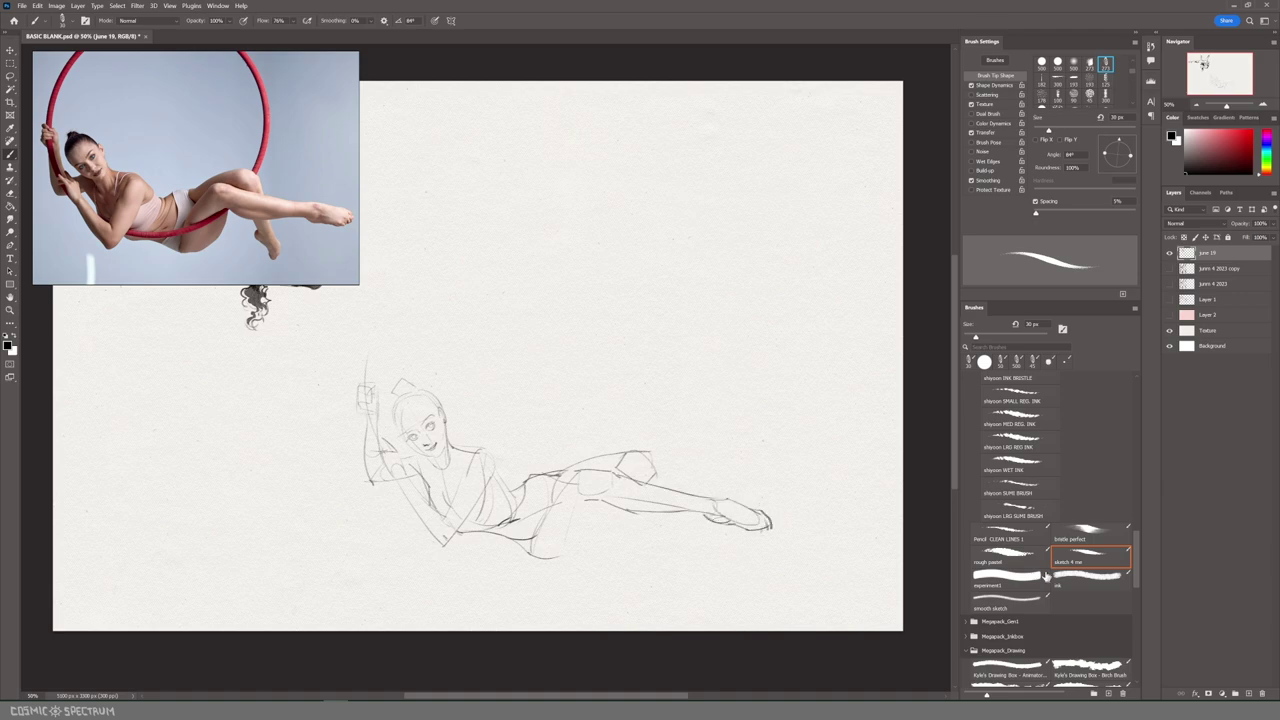
Step: Sketch the far leg's hanging calf and pointed foot below the extended leg
{"action": "left_click_drag", "start_coordinate": [636, 511], "coordinate": [655, 537]}
{"action": "mouse_move", "coordinate": [662, 515]}
{"action": "left_mouse_down"}
{"action": "mouse_move", "coordinate": [669, 545]}
{"action": "mouse_move", "coordinate": [650, 516]}
{"action": "mouse_move", "coordinate": [682, 557]}
{"action": "mouse_move", "coordinate": [674, 584]}
{"action": "left_mouse_up"}
{"action": "left_click_drag", "start_coordinate": [668, 552], "coordinate": [682, 578]}
Step: Sketch the hoop's arc under the torso and its segment rising above the knee, plus the curve of the buttock
{"action": "mouse_move", "coordinate": [382, 434]}
{"action": "left_mouse_down"}
{"action": "mouse_move", "coordinate": [486, 527]}
{"action": "mouse_move", "coordinate": [598, 500]}
{"action": "left_mouse_up"}
{"action": "key", "text": "ctrl+z"}
{"action": "left_click_drag", "start_coordinate": [498, 528], "coordinate": [601, 500]}
{"action": "key", "text": "ctrl+z"}
{"action": "left_click_drag", "start_coordinate": [636, 455], "coordinate": [655, 408]}
{"action": "left_click_drag", "start_coordinate": [606, 505], "coordinate": [536, 560]}
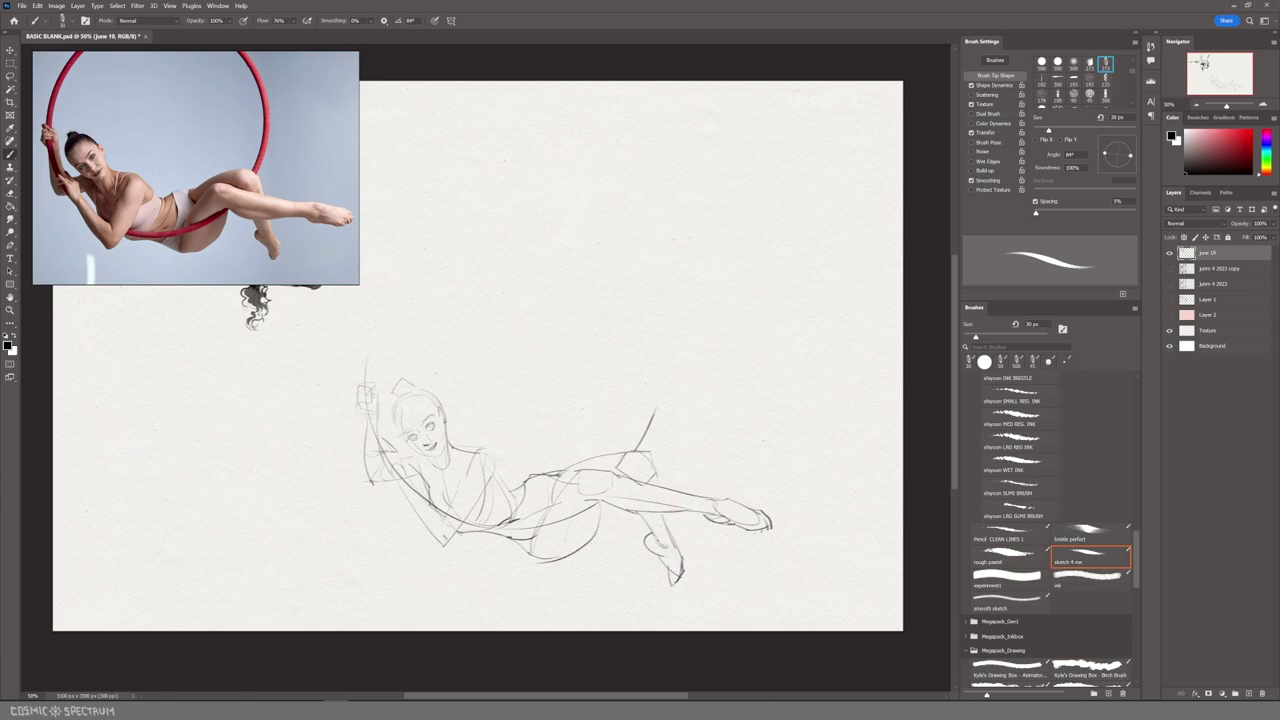
Step: Darken the extended front leg's contours from the knee along the shin and calf to the foot
{"action": "key", "text": "l"}
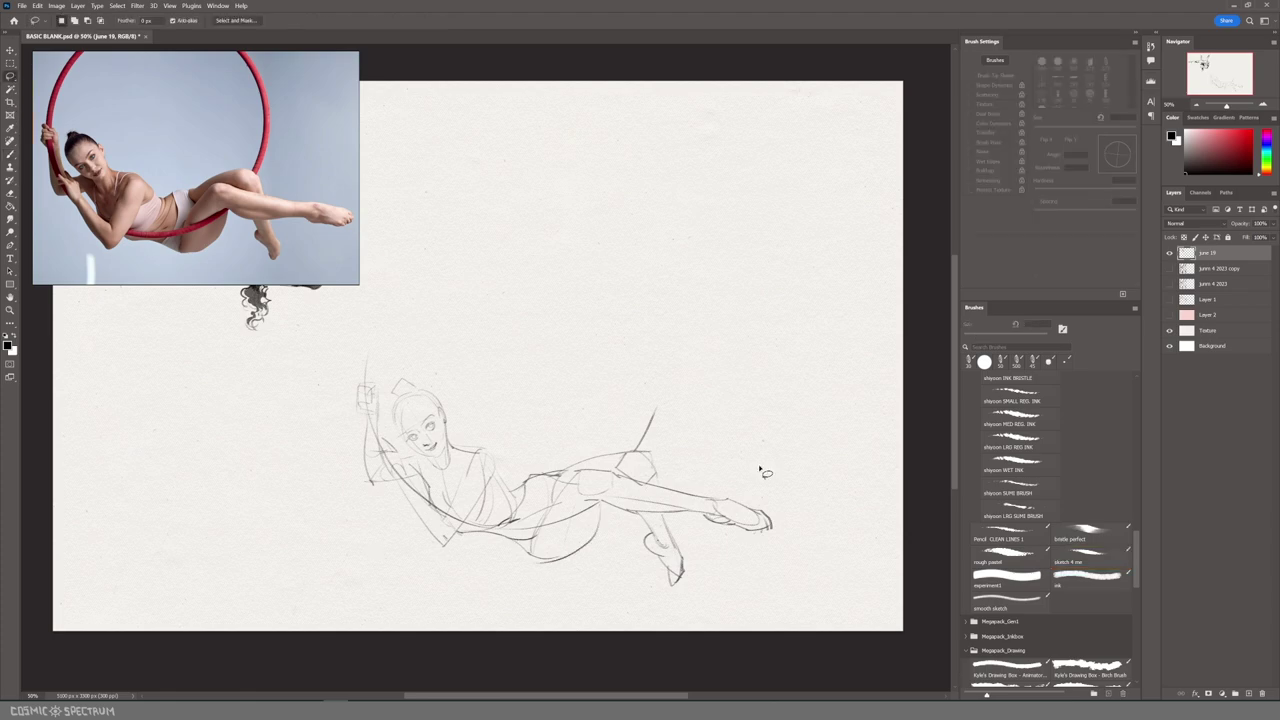
{"action": "key", "text": "b"}
{"action": "left_click_drag", "start_coordinate": [603, 466], "coordinate": [732, 524]}
{"action": "mouse_move", "coordinate": [676, 491]}
{"action": "left_mouse_down"}
{"action": "mouse_move", "coordinate": [724, 498]}
{"action": "mouse_move", "coordinate": [766, 530]}
{"action": "left_mouse_up"}
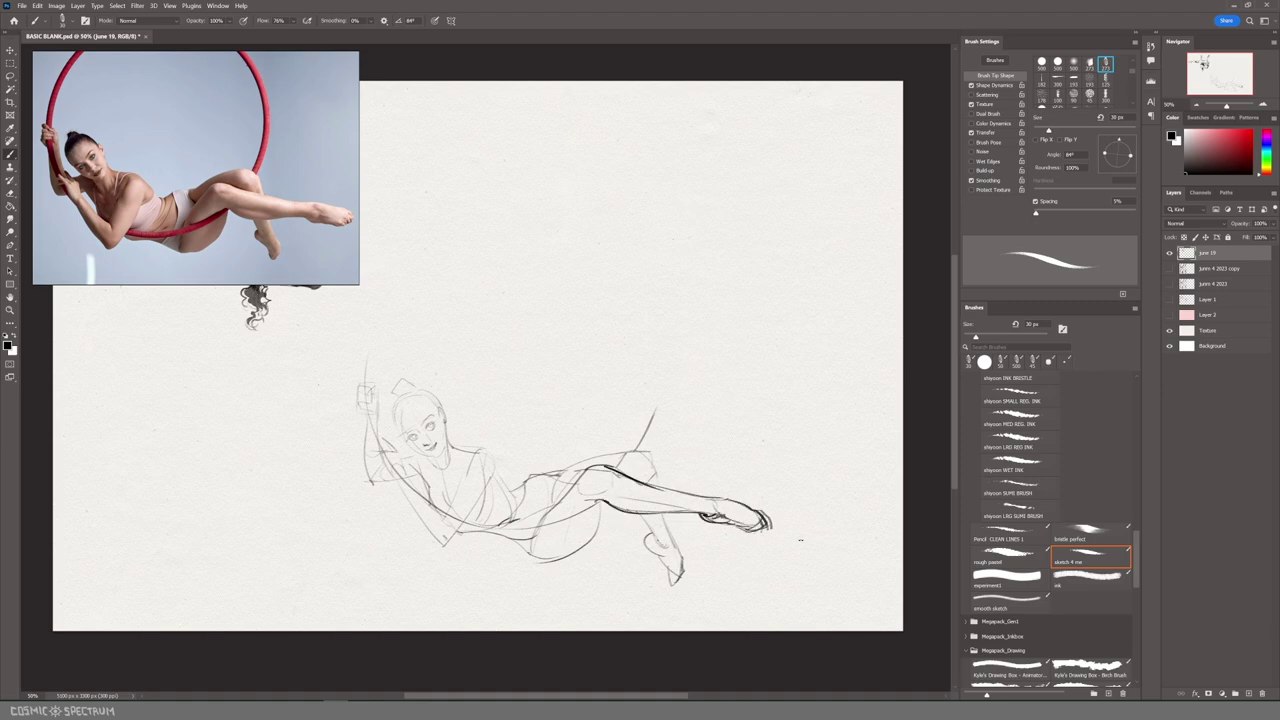
{"action": "left_click_drag", "start_coordinate": [600, 490], "coordinate": [652, 503]}
Step: Darken the front thigh's edge and the lower contour running from the waist around the buttock
{"action": "left_click_drag", "start_coordinate": [588, 469], "coordinate": [543, 523]}
{"action": "key", "text": "ctrl+z"}
{"action": "left_click_drag", "start_coordinate": [598, 466], "coordinate": [543, 523]}
{"action": "mouse_move", "coordinate": [463, 528]}
{"action": "left_mouse_down"}
{"action": "mouse_move", "coordinate": [566, 557]}
{"action": "mouse_move", "coordinate": [589, 547]}
{"action": "mouse_move", "coordinate": [592, 508]}
{"action": "left_mouse_up"}
{"action": "left_click", "coordinate": [1126, 577]}
{"action": "left_click_drag", "start_coordinate": [476, 453], "coordinate": [463, 483]}
{"action": "key", "text": "ctrl+z"}
{"action": "left_click", "coordinate": [1090, 555]}
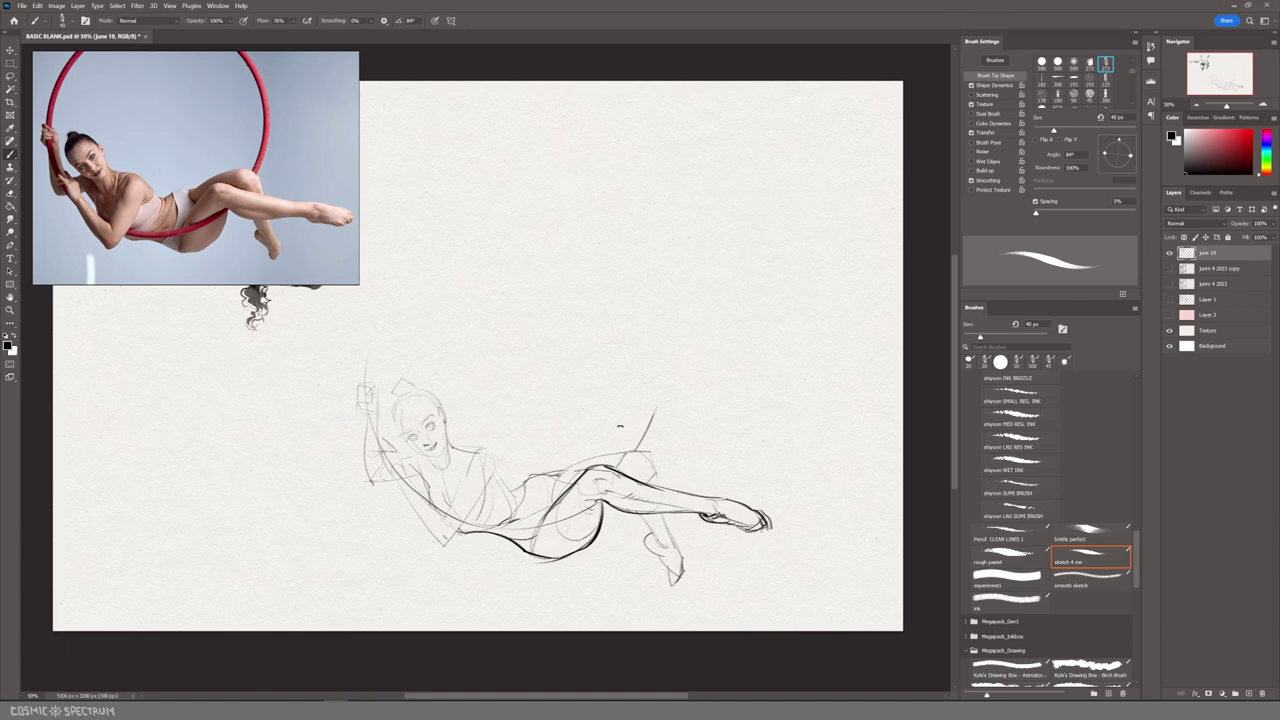
Step: Set the brush size to 35 px and darken the supporting arm's shoulder, upper arm and forearm lines
{"action": "mouse_move", "coordinate": [476, 454]}
{"action": "left_mouse_down"}
{"action": "mouse_move", "coordinate": [438, 545]}
{"action": "mouse_move", "coordinate": [490, 481]}
{"action": "left_mouse_up"}
{"action": "key", "text": "["}
{"action": "key", "text": "ctrl+z"}
{"action": "mouse_move", "coordinate": [394, 473]}
{"action": "left_mouse_down"}
{"action": "mouse_move", "coordinate": [443, 546]}
{"action": "mouse_move", "coordinate": [398, 490]}
{"action": "left_mouse_up"}
{"action": "key", "text": "ctrl+z"}
{"action": "key", "text": "ctrl+z"}
{"action": "key", "text": "ctrl+z"}
{"action": "left_click_drag", "start_coordinate": [441, 545], "coordinate": [394, 475]}
{"action": "key", "text": "ctrl+z"}
{"action": "mouse_move", "coordinate": [441, 545]}
{"action": "left_mouse_down"}
{"action": "mouse_move", "coordinate": [394, 475]}
{"action": "mouse_move", "coordinate": [462, 524]}
{"action": "mouse_move", "coordinate": [449, 513]}
{"action": "mouse_move", "coordinate": [489, 485]}
{"action": "left_mouse_up"}
{"action": "key", "text": "ctrl+z"}
{"action": "key", "text": "ctrl+z"}
{"action": "key", "text": "ctrl+z"}
{"action": "key", "text": "ctrl+z"}
{"action": "left_click_drag", "start_coordinate": [396, 483], "coordinate": [443, 541]}
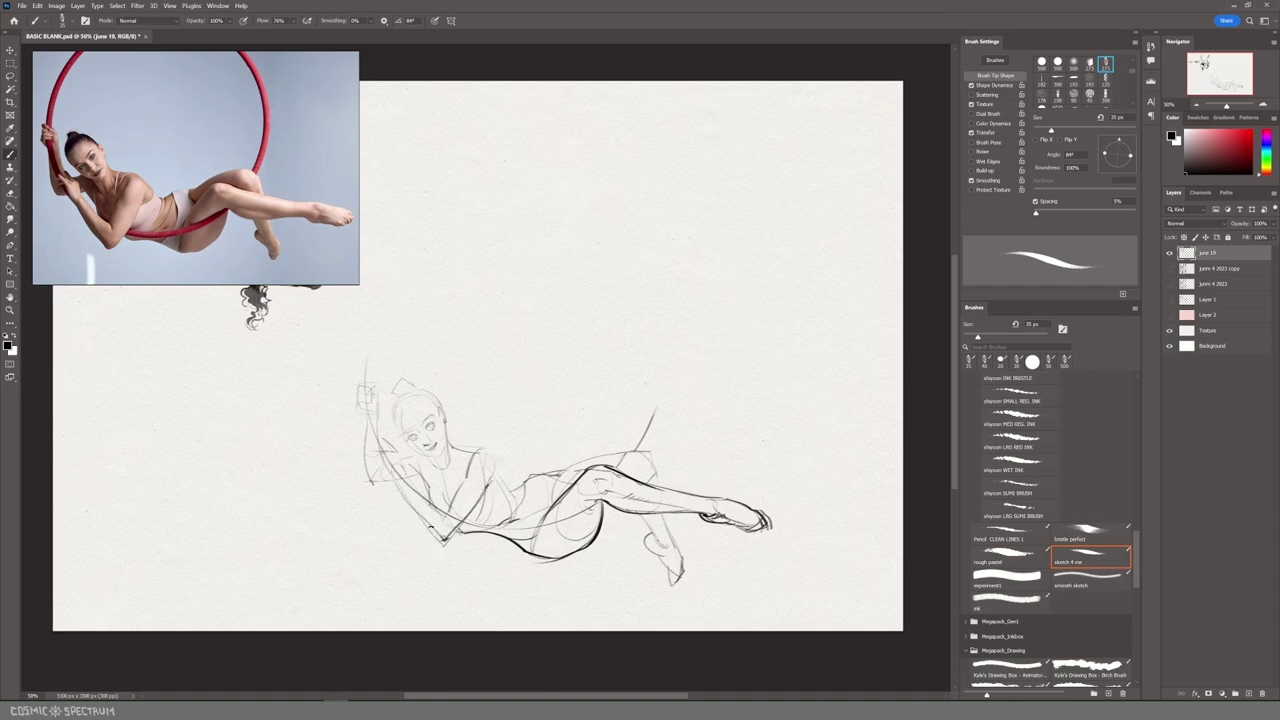
Step: Redraw the bent forearm's outer contour from wrist to elbow and add its inner edge
{"action": "left_click_drag", "start_coordinate": [396, 479], "coordinate": [443, 541]}
{"action": "mouse_move", "coordinate": [405, 481]}
{"action": "left_mouse_down"}
{"action": "mouse_move", "coordinate": [446, 513]}
{"action": "mouse_move", "coordinate": [444, 542]}
{"action": "left_mouse_up"}
{"action": "key", "text": "ctrl+z"}
{"action": "key", "text": "ctrl+z"}
{"action": "key", "text": "ctrl+z"}
{"action": "left_click_drag", "start_coordinate": [398, 484], "coordinate": [444, 541]}
{"action": "key", "text": "ctrl+z"}
{"action": "key", "text": "ctrl+z"}
{"action": "left_click_drag", "start_coordinate": [400, 488], "coordinate": [444, 542]}
{"action": "left_click_drag", "start_coordinate": [404, 474], "coordinate": [443, 514]}
Step: Reduce the brush to 25 px and draw the hand beside the face, the wrist and the collarbone line
{"action": "key", "text": "e"}
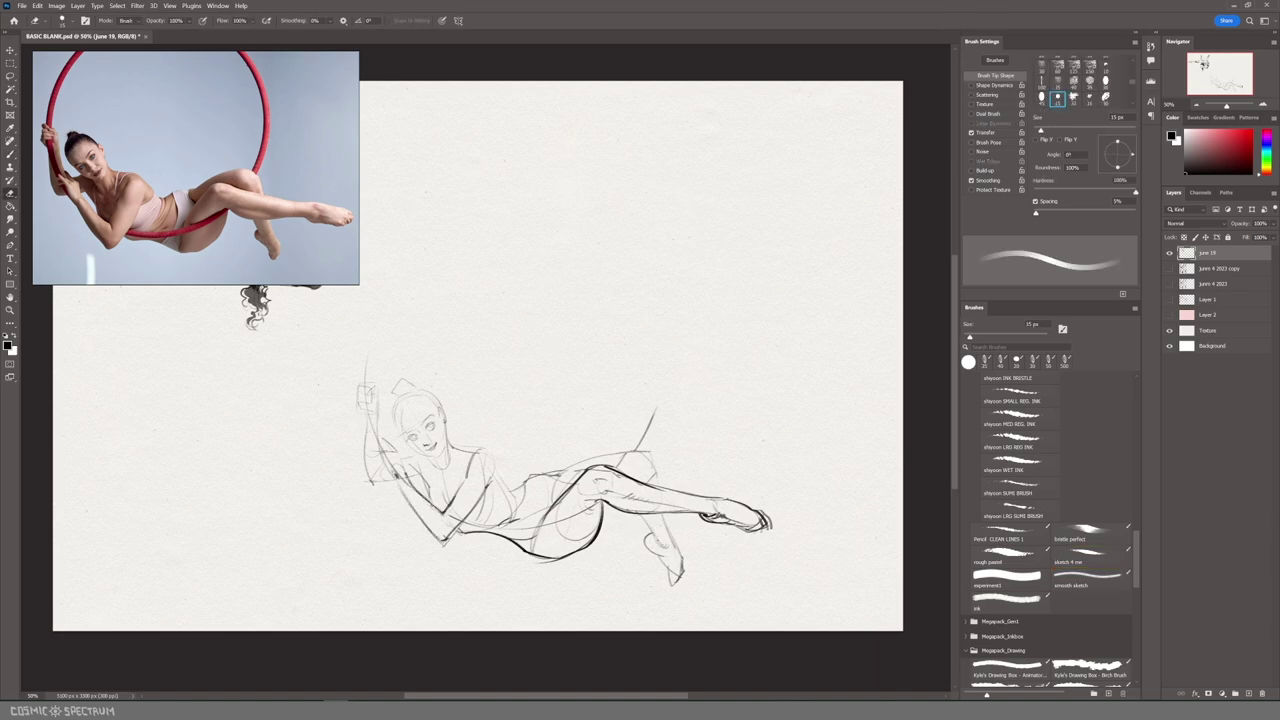
{"action": "key", "text": "b"}
{"action": "mouse_move", "coordinate": [394, 473]}
{"action": "left_mouse_down"}
{"action": "mouse_move", "coordinate": [427, 516]}
{"action": "mouse_move", "coordinate": [395, 481]}
{"action": "left_mouse_up"}
{"action": "key", "text": "bracketleft"}
{"action": "key", "text": "bracketleft"}
{"action": "left_click_drag", "start_coordinate": [375, 437], "coordinate": [391, 459]}
{"action": "mouse_move", "coordinate": [374, 438]}
{"action": "left_mouse_down"}
{"action": "mouse_move", "coordinate": [384, 459]}
{"action": "mouse_move", "coordinate": [406, 452]}
{"action": "mouse_move", "coordinate": [421, 493]}
{"action": "left_mouse_up"}
{"action": "mouse_move", "coordinate": [470, 456]}
{"action": "left_mouse_down"}
{"action": "mouse_move", "coordinate": [492, 470]}
{"action": "mouse_move", "coordinate": [460, 487]}
{"action": "mouse_move", "coordinate": [468, 457]}
{"action": "left_mouse_up"}
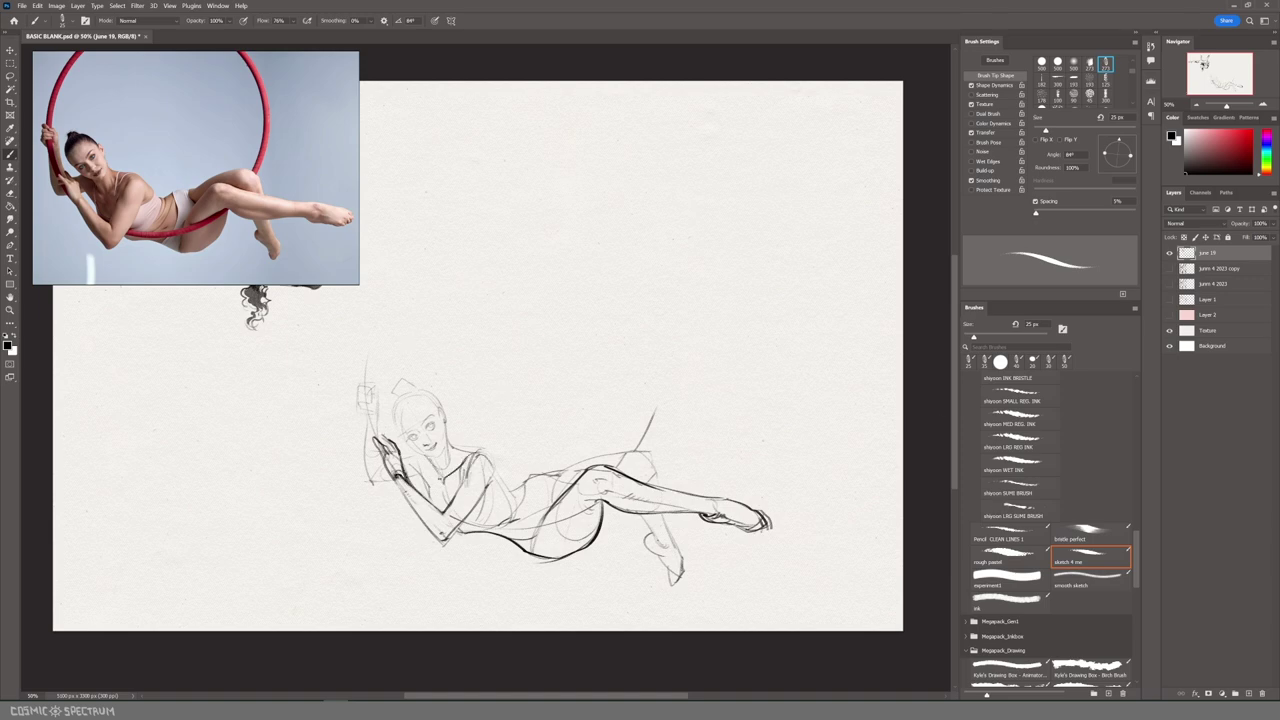
Step: Lasso the areas of the acrobat's top and briefs, fill them with dark brush shading and deselect
{"action": "key", "text": "l"}
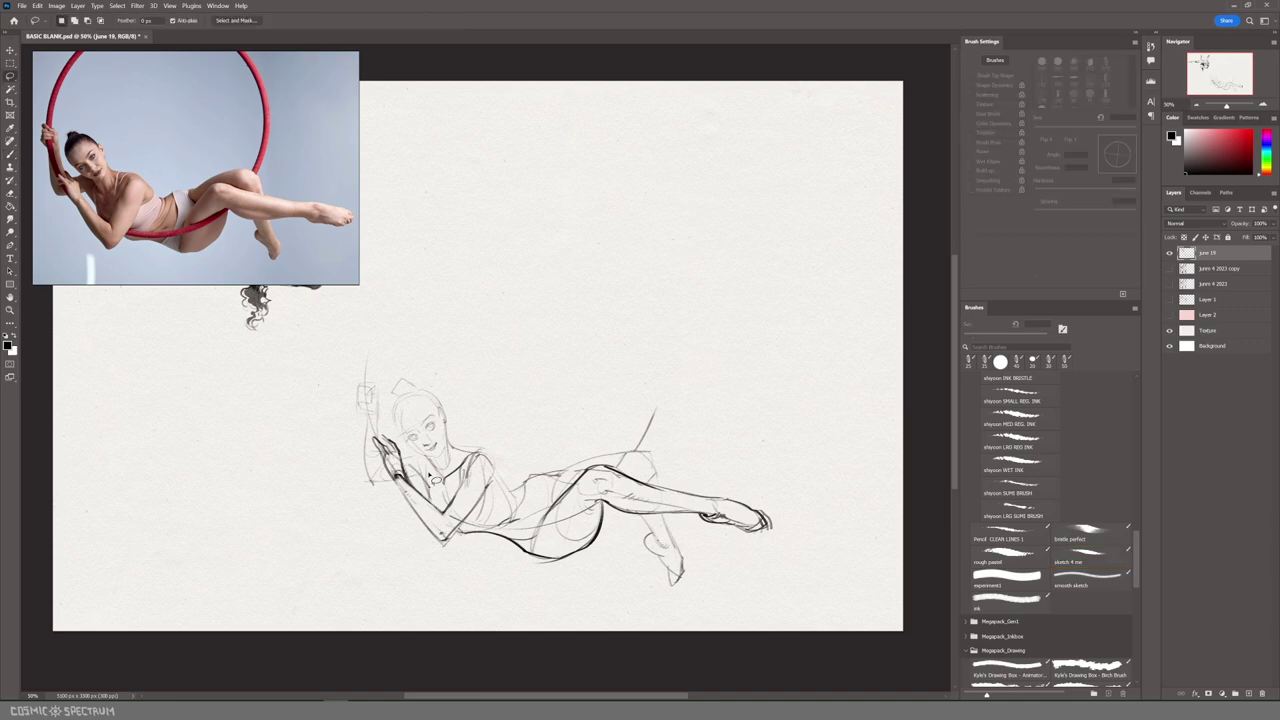
{"action": "mouse_move", "coordinate": [428, 478]}
{"action": "left_mouse_down"}
{"action": "mouse_move", "coordinate": [447, 511]}
{"action": "mouse_move", "coordinate": [433, 427]}
{"action": "mouse_move", "coordinate": [507, 486]}
{"action": "mouse_move", "coordinate": [513, 499]}
{"action": "mouse_move", "coordinate": [461, 531]}
{"action": "left_mouse_up"}
{"action": "mouse_move", "coordinate": [528, 482]}
{"action": "left_mouse_down"}
{"action": "mouse_move", "coordinate": [549, 507]}
{"action": "mouse_move", "coordinate": [526, 554]}
{"action": "mouse_move", "coordinate": [515, 541]}
{"action": "left_mouse_up"}
{"action": "key", "text": "b"}
{"action": "mouse_move", "coordinate": [438, 498]}
{"action": "left_mouse_down"}
{"action": "mouse_move", "coordinate": [512, 475]}
{"action": "mouse_move", "coordinate": [565, 499]}
{"action": "left_mouse_up"}
{"action": "key", "text": "ctrl+d"}
Step: Reduce the brush to 20 px and darken the ear on the acrobat's head
{"action": "key", "text": "bracketleft"}
{"action": "key", "text": "bracketleft"}
{"action": "key", "text": "bracketleft"}
{"action": "key", "text": "bracketleft"}
{"action": "key", "text": "bracketleft"}
{"action": "key", "text": "bracketleft"}
{"action": "key", "text": "bracketleft"}
{"action": "key", "text": "bracketleft"}
{"action": "key", "text": "bracketleft"}
{"action": "key", "text": "bracketleft"}
{"action": "key", "text": "bracketleft"}
{"action": "key", "text": "bracketleft"}
{"action": "key", "text": "bracketleft"}
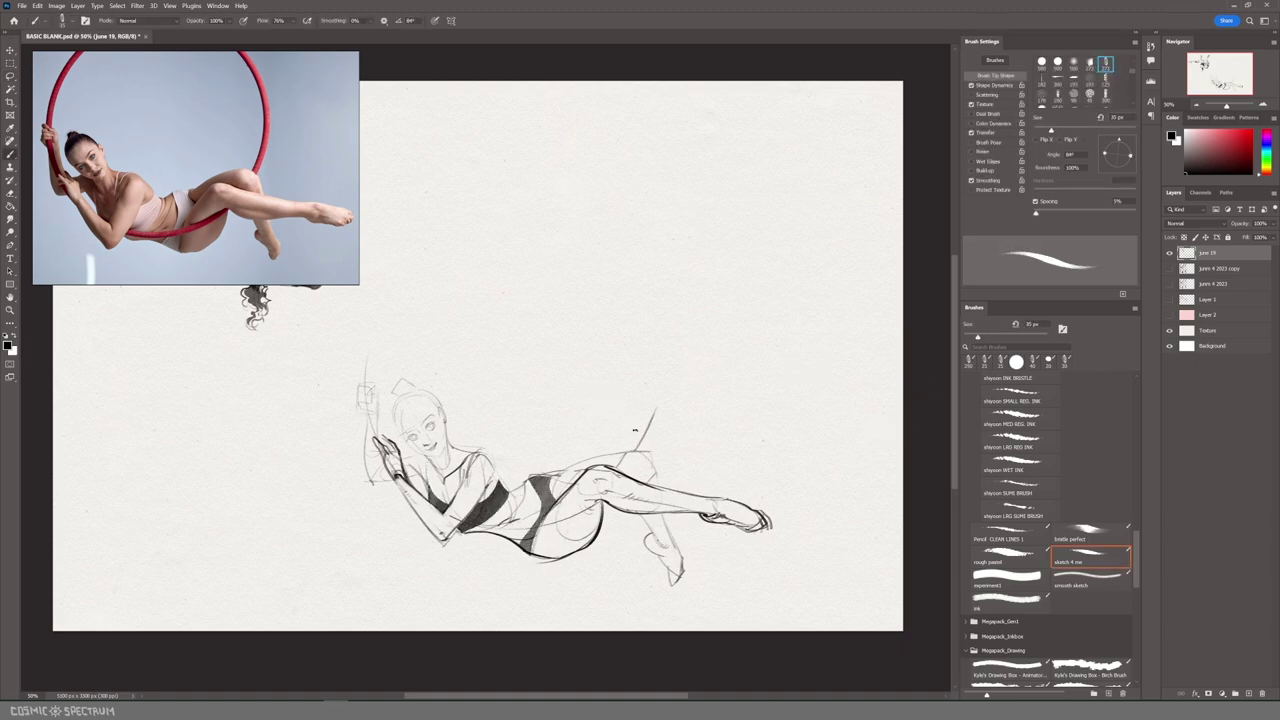
{"action": "key", "text": "bracketleft"}
{"action": "key", "text": "bracketleft"}
{"action": "key", "text": "bracketleft"}
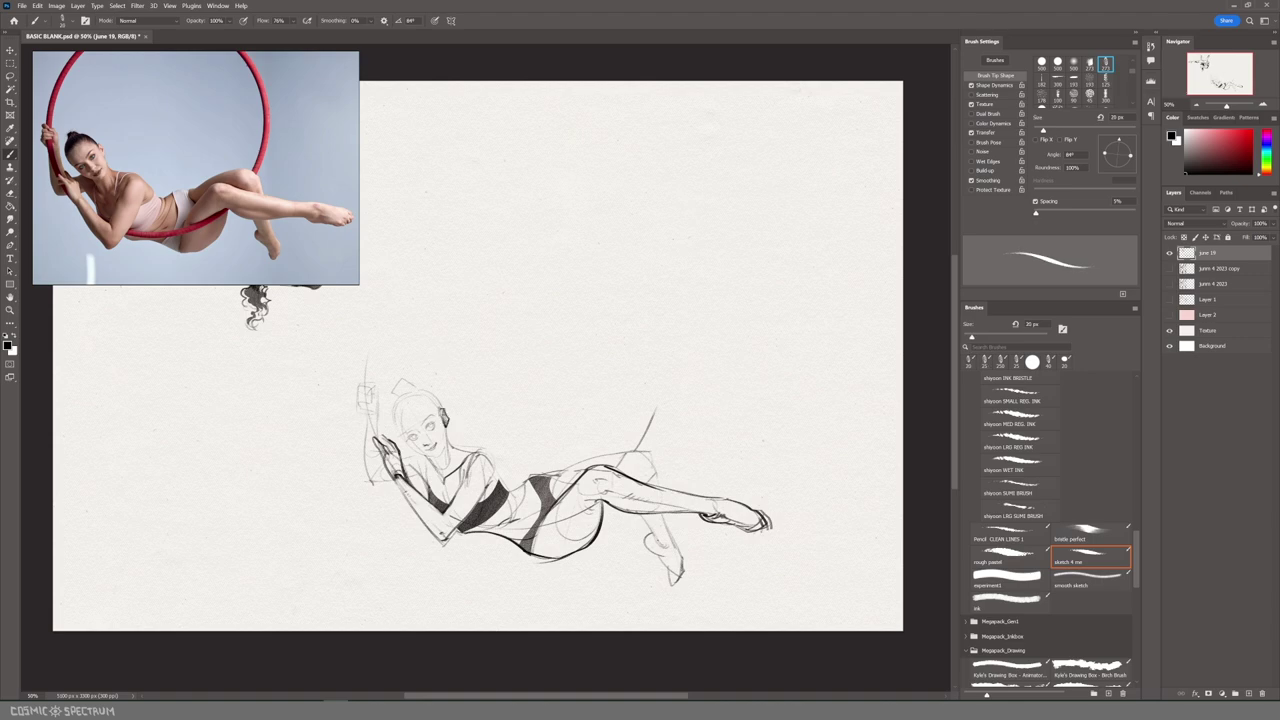
Step: Draw the acrobat's brows, eyes, jaw and neck contour and darken the outline of the forehead
{"action": "key", "text": "ctrl+plus"}
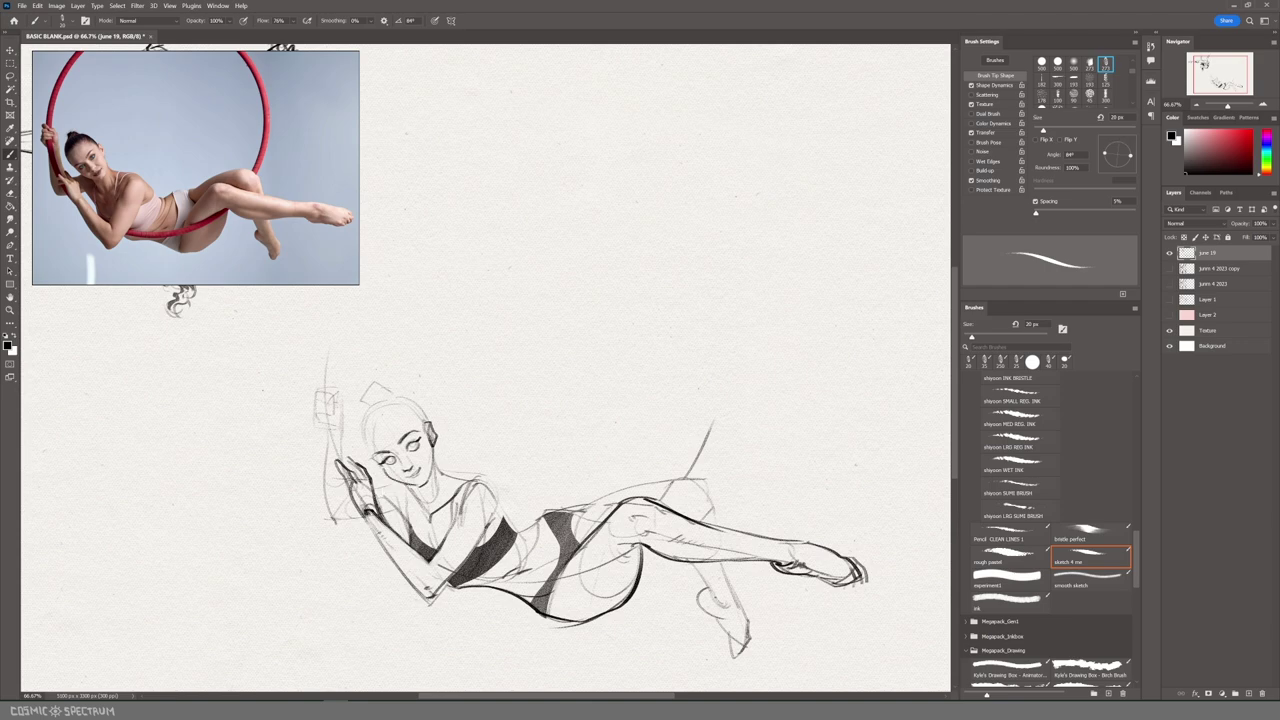
{"action": "left_click_drag", "start_coordinate": [432, 460], "coordinate": [421, 486]}
{"action": "mouse_move", "coordinate": [377, 425]}
{"action": "left_mouse_down"}
{"action": "mouse_move", "coordinate": [364, 462]}
{"action": "mouse_move", "coordinate": [410, 483]}
{"action": "left_mouse_up"}
{"action": "key", "text": "e"}
{"action": "key", "text": "b"}
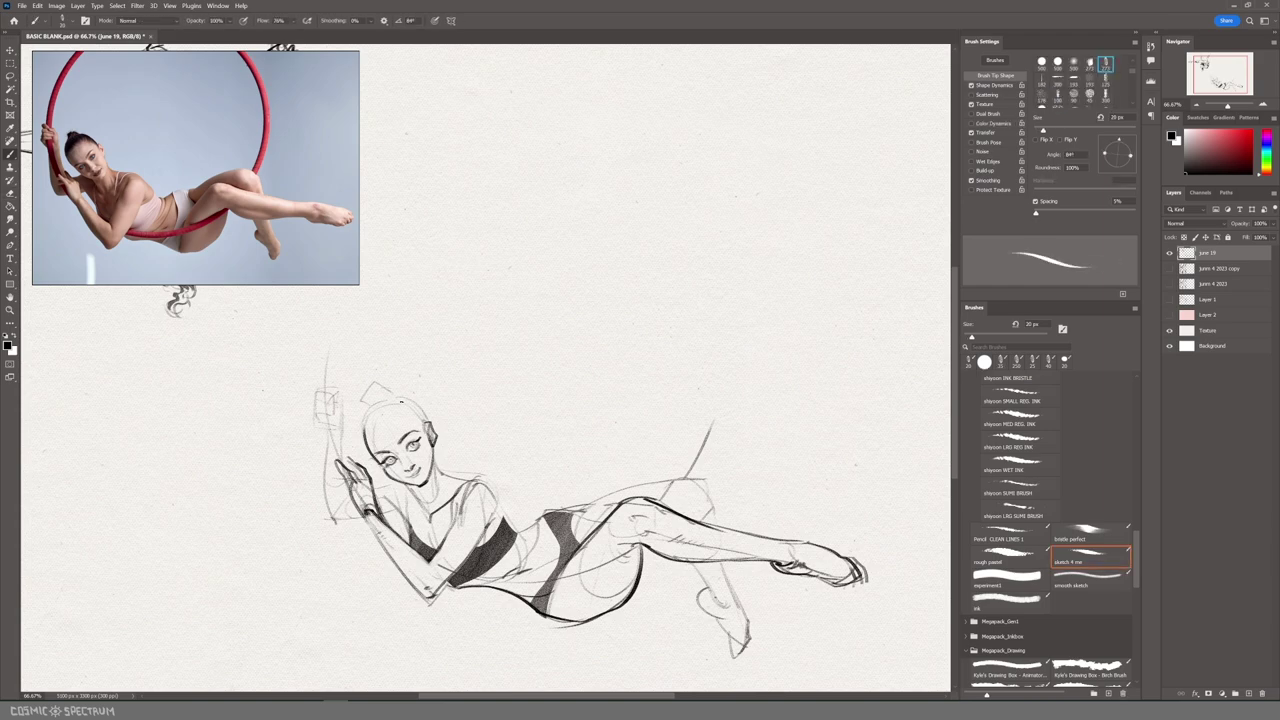
Step: Refine the face by filling the lips dark, cleaning stray lines around the features with the eraser
{"action": "key", "text": "e"}
{"action": "key", "text": "b"}
{"action": "key", "text": "e"}
{"action": "key", "text": "b"}
{"action": "key", "text": "e"}
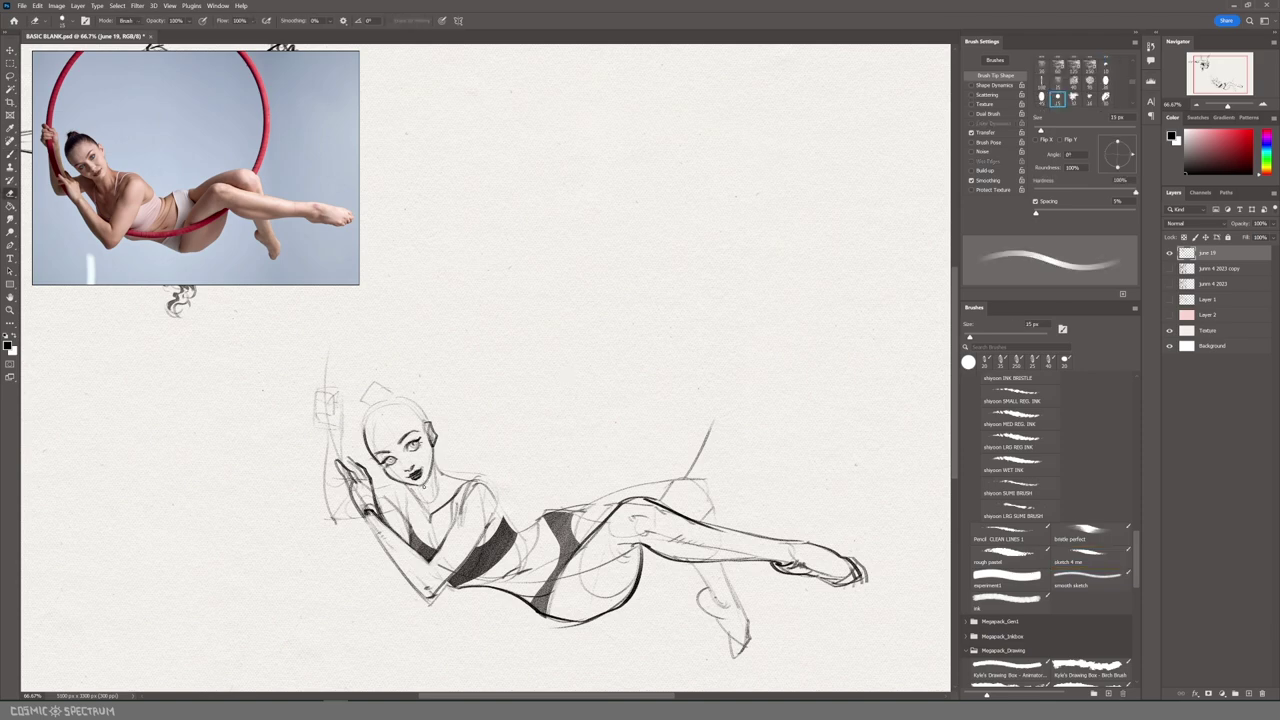
{"action": "left_click_drag", "start_coordinate": [430, 445], "coordinate": [423, 421]}
{"action": "key", "text": "b"}
Step: Lasso the head, enlarge and rotate it very slightly with Free Transform, deselect and return to the brush
{"action": "key", "text": "l"}
{"action": "mouse_move", "coordinate": [423, 489]}
{"action": "left_mouse_down"}
{"action": "mouse_move", "coordinate": [404, 364]}
{"action": "mouse_move", "coordinate": [413, 486]}
{"action": "left_mouse_up"}
{"action": "key", "text": "ctrl+t"}
{"action": "left_click_drag", "start_coordinate": [352, 358], "coordinate": [355, 346]}
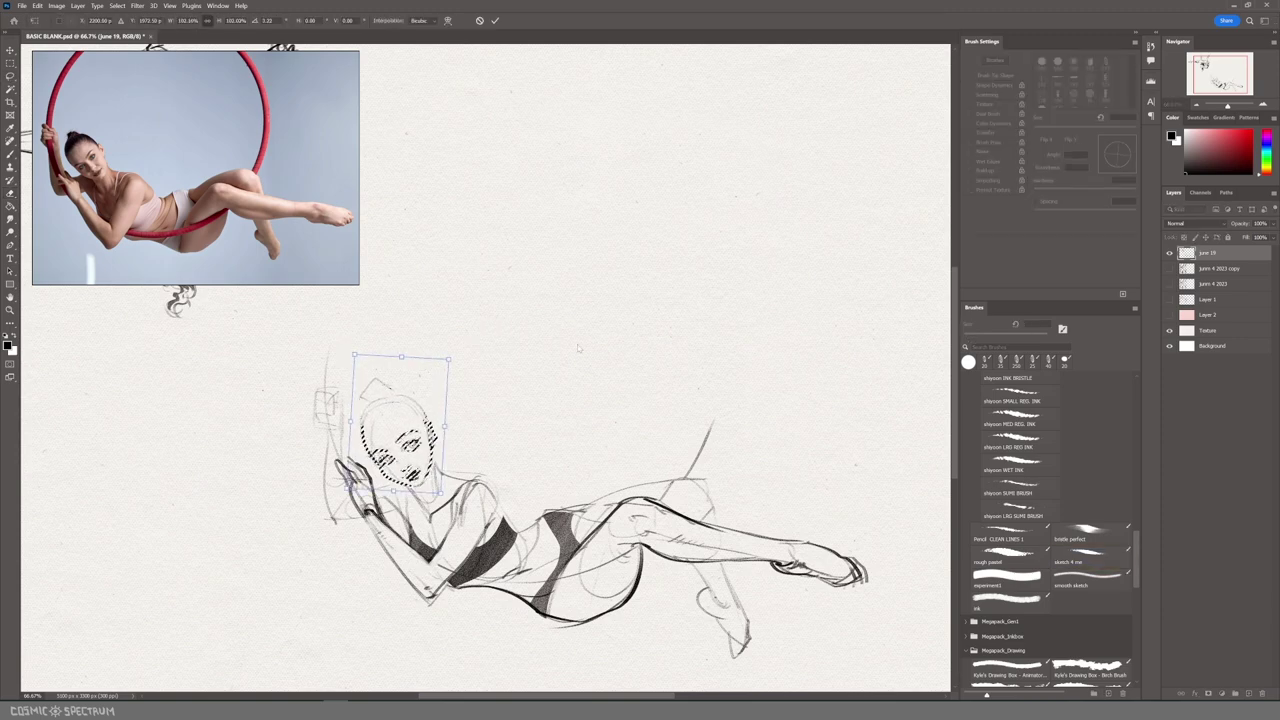
{"action": "key", "text": "Return"}
{"action": "key", "text": "ctrl+d"}
{"action": "key", "text": "b"}
Step: Reconnect the neck line from the jaw to the collarbone and erase excess lines around the face and neck
{"action": "left_click_drag", "start_coordinate": [412, 486], "coordinate": [428, 515]}
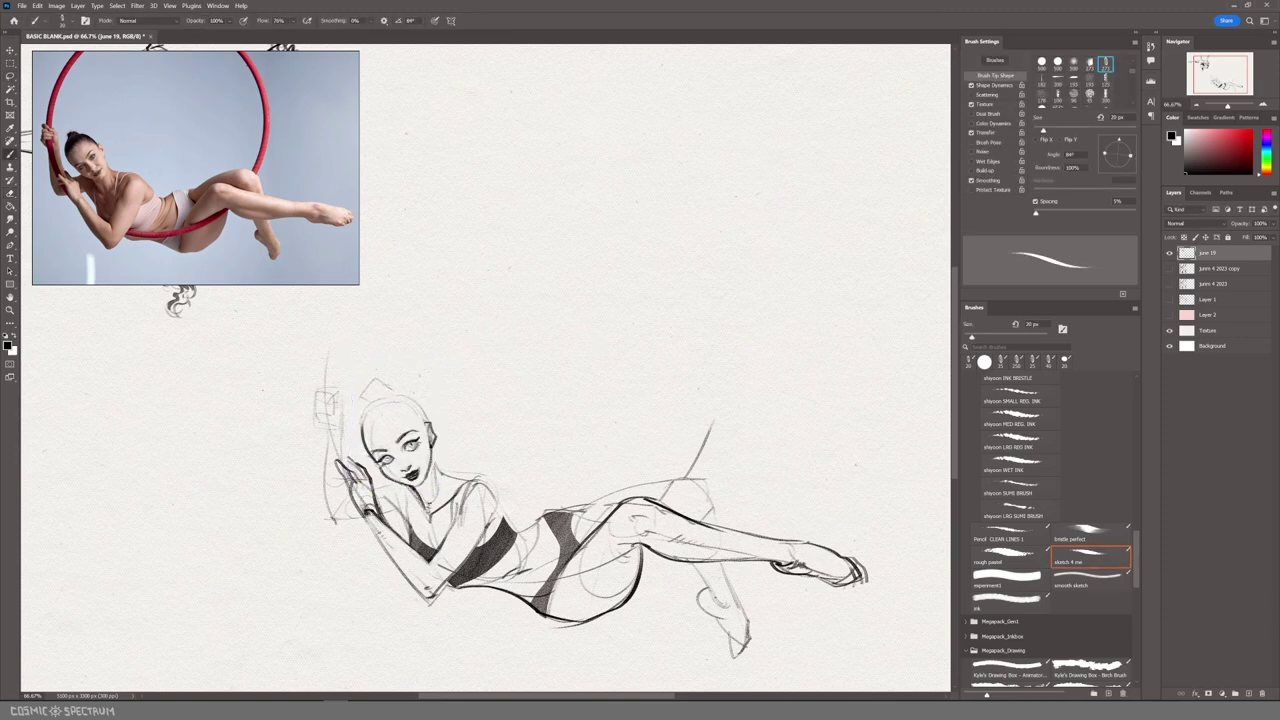
{"action": "key", "text": "e"}
{"action": "mouse_move", "coordinate": [430, 442]}
{"action": "left_mouse_down"}
{"action": "mouse_move", "coordinate": [428, 480]}
{"action": "mouse_move", "coordinate": [465, 480]}
{"action": "mouse_move", "coordinate": [411, 525]}
{"action": "mouse_move", "coordinate": [400, 507]}
{"action": "left_mouse_up"}
{"action": "key", "text": "b"}
Step: Outline the hairline and top bun, lasso the hair area, shade it dark with an enlarged brush and deselect
{"action": "mouse_move", "coordinate": [374, 403]}
{"action": "left_mouse_down"}
{"action": "mouse_move", "coordinate": [364, 443]}
{"action": "mouse_move", "coordinate": [364, 402]}
{"action": "left_mouse_up"}
{"action": "mouse_move", "coordinate": [400, 391]}
{"action": "left_mouse_down"}
{"action": "mouse_move", "coordinate": [428, 420]}
{"action": "mouse_move", "coordinate": [371, 427]}
{"action": "mouse_move", "coordinate": [414, 416]}
{"action": "mouse_move", "coordinate": [406, 395]}
{"action": "mouse_move", "coordinate": [366, 414]}
{"action": "mouse_move", "coordinate": [372, 432]}
{"action": "left_mouse_up"}
{"action": "left_click", "coordinate": [11, 77]}
{"action": "key", "text": "b"}
{"action": "key", "text": "]"}
{"action": "key", "text": "]"}
{"action": "key", "text": "]"}
{"action": "key", "text": "]"}
{"action": "key", "text": "]"}
{"action": "key", "text": "]"}
{"action": "key", "text": "]"}
{"action": "mouse_move", "coordinate": [370, 420]}
{"action": "left_mouse_down"}
{"action": "mouse_move", "coordinate": [384, 386]}
{"action": "mouse_move", "coordinate": [405, 415]}
{"action": "left_mouse_up"}
{"action": "key", "text": "ctrl+d"}
Step: Set the brush size to 15 px
{"action": "key", "text": "["}
{"action": "key", "text": "["}
{"action": "key", "text": "["}
{"action": "key", "text": "["}
{"action": "key", "text": "["}
{"action": "key", "text": "["}
{"action": "key", "text": "["}
{"action": "key", "text": "["}
{"action": "key", "text": "["}
{"action": "key", "text": "["}
{"action": "key", "text": "["}
{"action": "key", "text": "["}
{"action": "key", "text": "["}
{"action": "key", "text": "["}
{"action": "key", "text": "["}
{"action": "key", "text": "["}
{"action": "key", "text": "bracketright"}
{"action": "key", "text": "bracketright"}
{"action": "key", "text": "bracketright"}
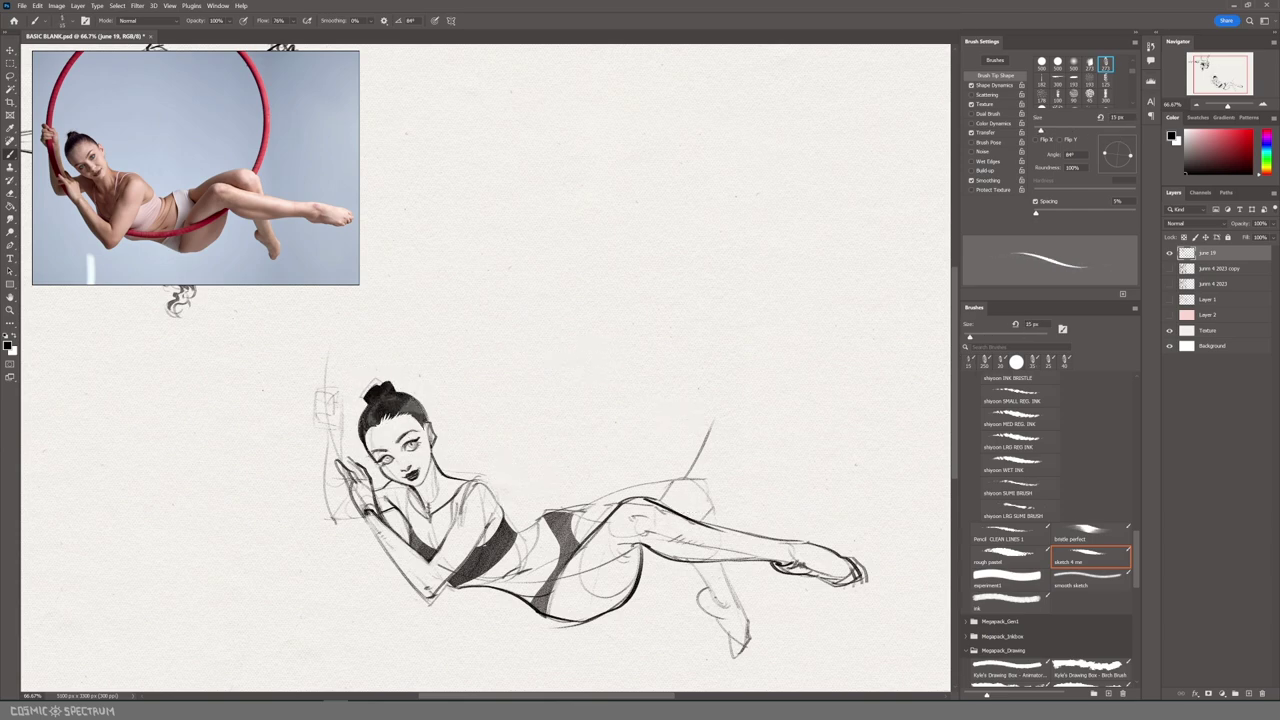
Step: Redraw the reclining figure's raised arm from the forearm down to the elbow with darker lines
{"action": "key", "text": "bracketleft"}
{"action": "mouse_move", "coordinate": [328, 518]}
{"action": "left_mouse_down"}
{"action": "mouse_move", "coordinate": [362, 518]}
{"action": "mouse_move", "coordinate": [350, 497]}
{"action": "left_mouse_up"}
{"action": "key", "text": "ctrl+z"}
{"action": "key", "text": "ctrl+z"}
{"action": "left_click_drag", "start_coordinate": [328, 446], "coordinate": [335, 519]}
{"action": "mouse_move", "coordinate": [335, 516]}
{"action": "left_mouse_down"}
{"action": "mouse_move", "coordinate": [356, 515]}
{"action": "mouse_move", "coordinate": [342, 514]}
{"action": "left_mouse_up"}
Step: Draw the raised gripping hand over its block-in and darken both sides of the forearm with a 20 px brush
{"action": "key", "text": "bracketleft"}
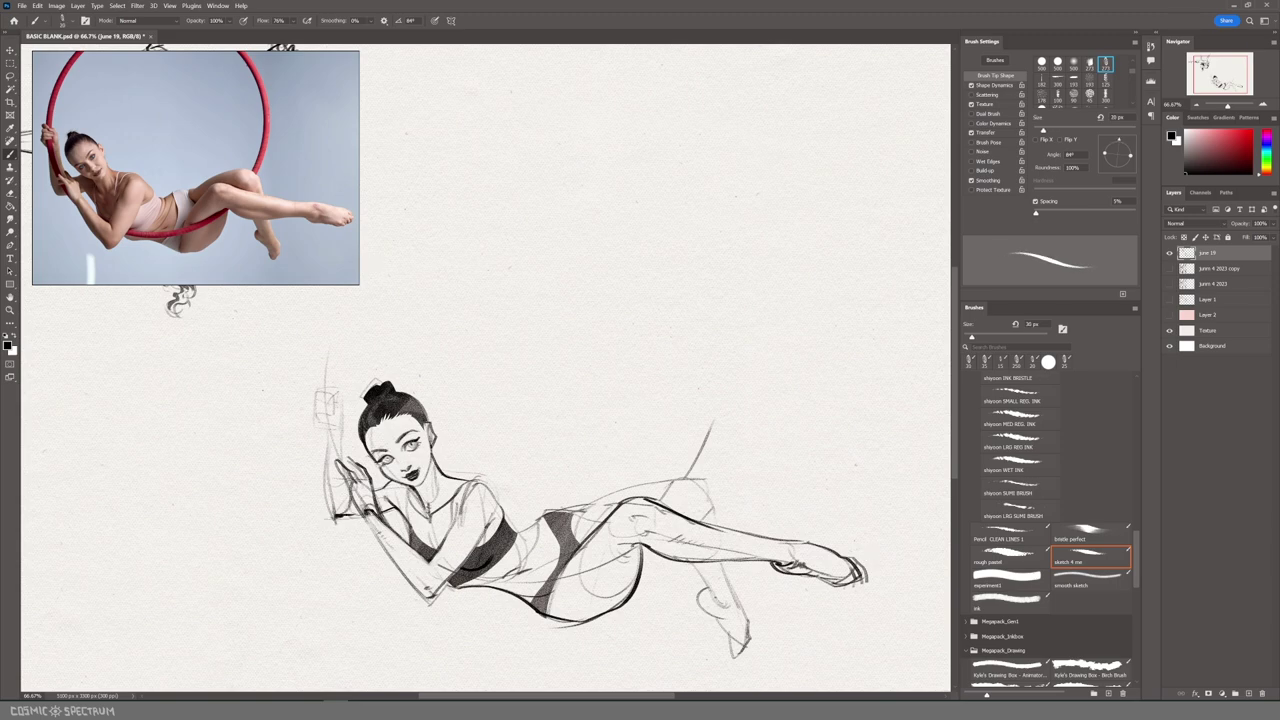
{"action": "mouse_move", "coordinate": [318, 421]}
{"action": "left_mouse_down"}
{"action": "mouse_move", "coordinate": [334, 415]}
{"action": "mouse_move", "coordinate": [318, 407]}
{"action": "left_mouse_up"}
{"action": "left_click_drag", "start_coordinate": [320, 406], "coordinate": [340, 411]}
{"action": "mouse_move", "coordinate": [332, 410]}
{"action": "left_mouse_down"}
{"action": "mouse_move", "coordinate": [347, 430]}
{"action": "mouse_move", "coordinate": [323, 429]}
{"action": "left_mouse_up"}
{"action": "mouse_move", "coordinate": [317, 426]}
{"action": "left_mouse_down"}
{"action": "mouse_move", "coordinate": [339, 441]}
{"action": "mouse_move", "coordinate": [333, 516]}
{"action": "left_mouse_up"}
{"action": "left_click_drag", "start_coordinate": [341, 424], "coordinate": [345, 462]}
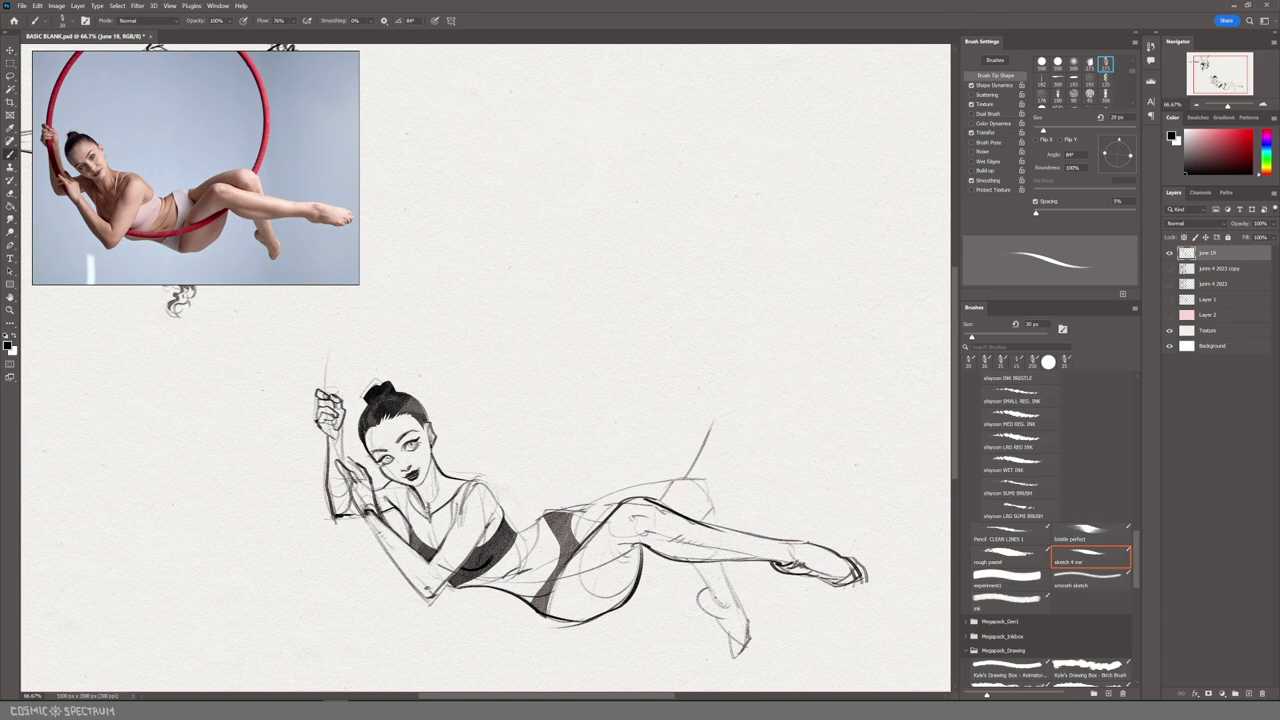
Step: Darken the torso side and the far leg from thigh and knee down to the hanging foot with a 25 px brush
{"action": "key", "text": "bracketright"}
{"action": "mouse_move", "coordinate": [517, 531]}
{"action": "left_mouse_down"}
{"action": "mouse_move", "coordinate": [528, 578]}
{"action": "mouse_move", "coordinate": [543, 516]}
{"action": "mouse_move", "coordinate": [494, 580]}
{"action": "mouse_move", "coordinate": [513, 571]}
{"action": "mouse_move", "coordinate": [488, 577]}
{"action": "left_mouse_up"}
{"action": "left_click_drag", "start_coordinate": [548, 514], "coordinate": [697, 480]}
{"action": "key", "text": "ctrl+z"}
{"action": "left_click_drag", "start_coordinate": [586, 508], "coordinate": [684, 481]}
{"action": "mouse_move", "coordinate": [692, 478]}
{"action": "left_mouse_down"}
{"action": "mouse_move", "coordinate": [714, 530]}
{"action": "mouse_move", "coordinate": [700, 604]}
{"action": "left_mouse_up"}
{"action": "left_click_drag", "start_coordinate": [698, 586], "coordinate": [716, 614]}
{"action": "mouse_move", "coordinate": [734, 562]}
{"action": "left_mouse_down"}
{"action": "mouse_move", "coordinate": [724, 606]}
{"action": "mouse_move", "coordinate": [722, 566]}
{"action": "mouse_move", "coordinate": [750, 646]}
{"action": "left_mouse_up"}
{"action": "left_click_drag", "start_coordinate": [704, 610], "coordinate": [746, 658]}
{"action": "left_click_drag", "start_coordinate": [726, 634], "coordinate": [742, 652]}
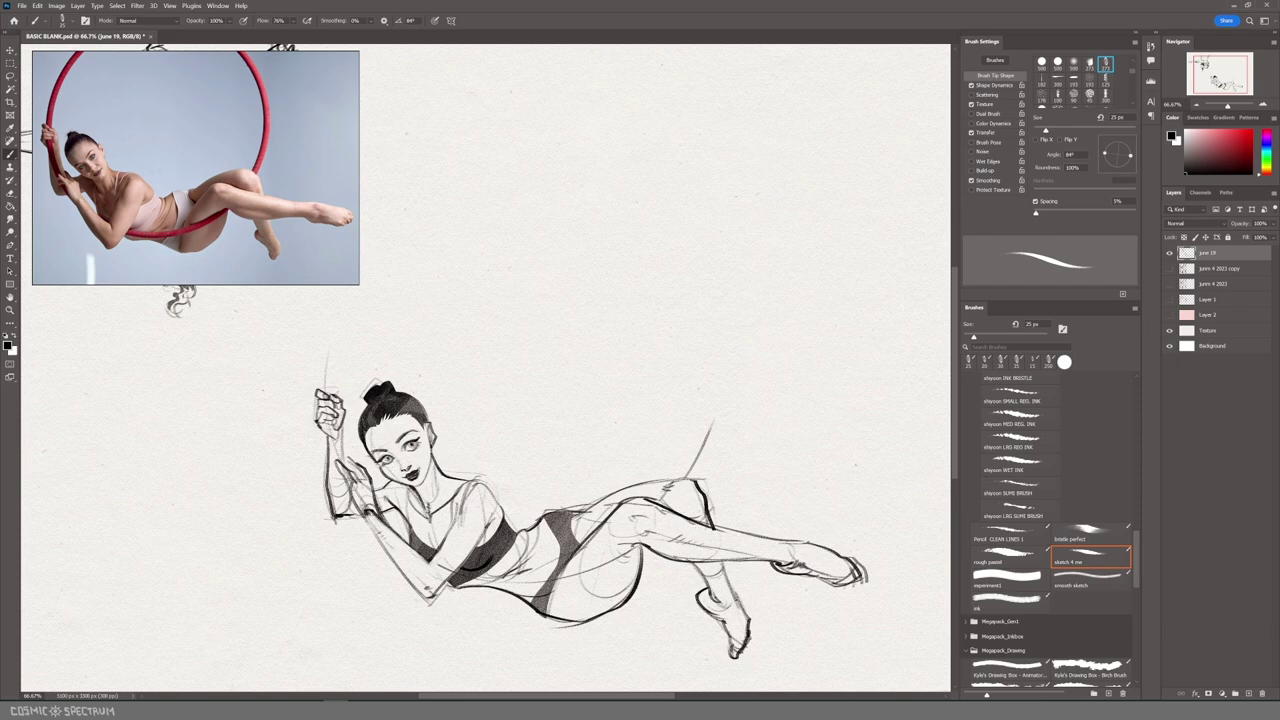
Step: Refine the raised forearm, extend the hoop above the hand and draw the hoop's curved band beneath the hips
{"action": "left_click_drag", "start_coordinate": [325, 419], "coordinate": [331, 458]}
{"action": "key", "text": "ctrl+z"}
{"action": "left_click_drag", "start_coordinate": [350, 474], "coordinate": [330, 420]}
{"action": "left_click_drag", "start_coordinate": [326, 392], "coordinate": [322, 368]}
{"action": "left_click_drag", "start_coordinate": [548, 571], "coordinate": [638, 543]}
{"action": "left_click_drag", "start_coordinate": [638, 543], "coordinate": [466, 458]}
{"action": "mouse_move", "coordinate": [288, 485]}
{"action": "left_mouse_down"}
{"action": "mouse_move", "coordinate": [394, 486]}
{"action": "mouse_move", "coordinate": [374, 498]}
{"action": "left_mouse_up"}
{"action": "left_click_drag", "start_coordinate": [396, 485], "coordinate": [464, 457]}
{"action": "left_click_drag", "start_coordinate": [356, 498], "coordinate": [470, 461]}
Step: Lasso the hoop band under the figure, fill it black with an enlarged brush, deselect and shrink the brush again
{"action": "key", "text": "l"}
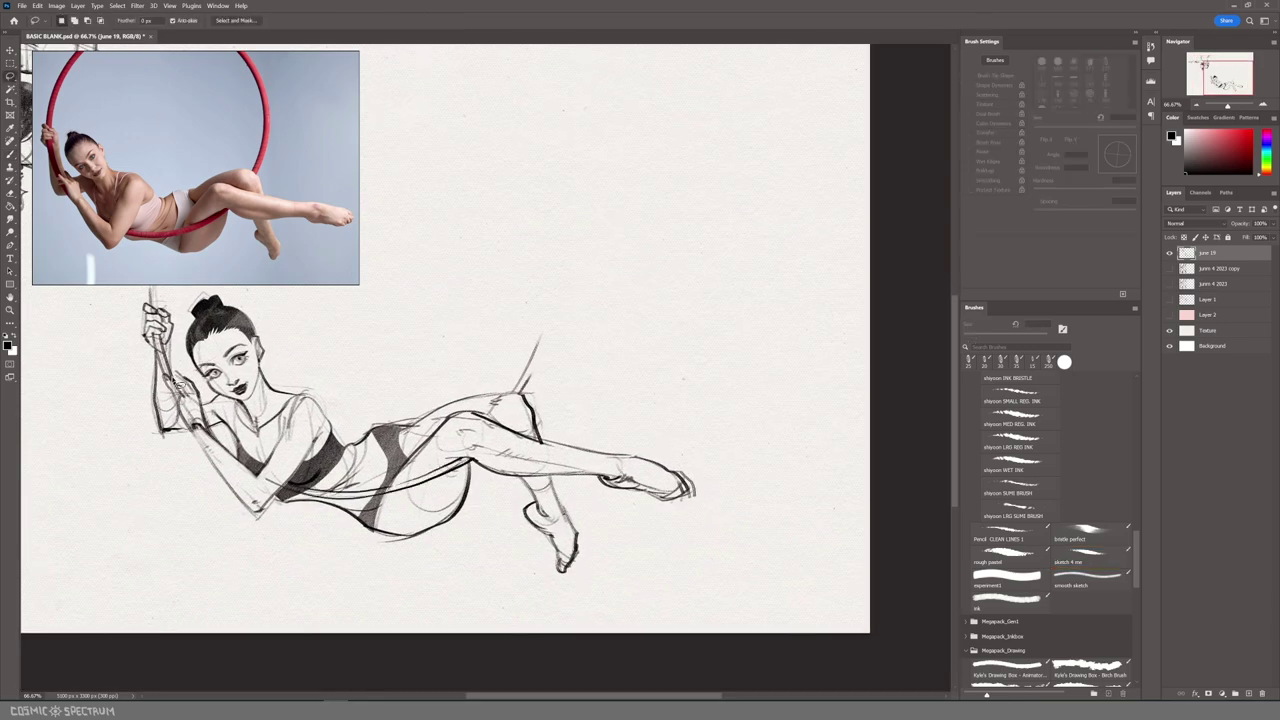
{"action": "mouse_move", "coordinate": [338, 498]}
{"action": "left_mouse_down"}
{"action": "mouse_move", "coordinate": [395, 495]}
{"action": "mouse_move", "coordinate": [455, 468]}
{"action": "mouse_move", "coordinate": [418, 495]}
{"action": "left_mouse_up"}
{"action": "key", "text": "b"}
{"action": "mouse_move", "coordinate": [515, 393]}
{"action": "left_mouse_down"}
{"action": "mouse_move", "coordinate": [531, 370]}
{"action": "mouse_move", "coordinate": [522, 390]}
{"action": "left_mouse_up"}
{"action": "key", "text": "bracketright"}
{"action": "key", "text": "bracketright"}
{"action": "key", "text": "bracketright"}
{"action": "key", "text": "bracketright"}
{"action": "key", "text": "bracketright"}
{"action": "key", "text": "bracketright"}
{"action": "key", "text": "bracketright"}
{"action": "key", "text": "bracketright"}
{"action": "key", "text": "bracketright"}
{"action": "key", "text": "bracketright"}
{"action": "key", "text": "bracketright"}
{"action": "key", "text": "bracketright"}
{"action": "key", "text": "bracketright"}
{"action": "key", "text": "bracketright"}
{"action": "left_click_drag", "start_coordinate": [468, 464], "coordinate": [290, 490]}
{"action": "key", "text": "ctrl+d"}
{"action": "key", "text": "bracketleft"}
{"action": "key", "text": "bracketleft"}
{"action": "key", "text": "bracketleft"}
{"action": "key", "text": "bracketleft"}
{"action": "key", "text": "bracketleft"}
{"action": "key", "text": "bracketleft"}
{"action": "key", "text": "bracketleft"}
{"action": "key", "text": "bracketleft"}
{"action": "key", "text": "bracketleft"}
{"action": "key", "text": "bracketleft"}
{"action": "key", "text": "bracketleft"}
{"action": "key", "text": "bracketleft"}
{"action": "key", "text": "bracketleft"}
Step: Lasso the whole reclining figure, scale it down and move it beneath the first figure with Free Transform
{"action": "left_click_drag", "start_coordinate": [1227, 106], "coordinate": [1225, 106]}
{"action": "left_click", "coordinate": [10, 77]}
{"action": "mouse_move", "coordinate": [622, 618]}
{"action": "left_mouse_down"}
{"action": "mouse_move", "coordinate": [597, 643]}
{"action": "mouse_move", "coordinate": [612, 634]}
{"action": "left_mouse_up"}
{"action": "key", "text": "ctrl+t"}
{"action": "mouse_move", "coordinate": [632, 431]}
{"action": "left_mouse_down"}
{"action": "mouse_move", "coordinate": [586, 474]}
{"action": "mouse_move", "coordinate": [538, 492]}
{"action": "left_mouse_up"}
{"action": "left_click_drag", "start_coordinate": [430, 550], "coordinate": [275, 446]}
{"action": "left_click_drag", "start_coordinate": [138, 386], "coordinate": [118, 365]}
{"action": "left_click_drag", "start_coordinate": [358, 473], "coordinate": [352, 473]}
{"action": "left_click", "coordinate": [643, 560]}
{"action": "left_click", "coordinate": [645, 561]}
Step: Switch the reference to the photo of the acrobat seated in the hoop with arms outstretched, and resize and reposition it
{"action": "left_click", "coordinate": [172, 145]}
{"action": "key", "text": "Right"}
{"action": "scroll", "coordinate": [170, 146], "scroll_direction": "down", "scroll_amount": 2}
{"action": "mouse_move", "coordinate": [170, 146]}
{"action": "left_mouse_down"}
{"action": "mouse_move", "coordinate": [170, 75]}
{"action": "mouse_move", "coordinate": [150, 155]}
{"action": "left_mouse_up"}
{"action": "left_click_drag", "start_coordinate": [359, 285], "coordinate": [267, 340]}
{"action": "left_click_drag", "start_coordinate": [186, 206], "coordinate": [153, 193]}
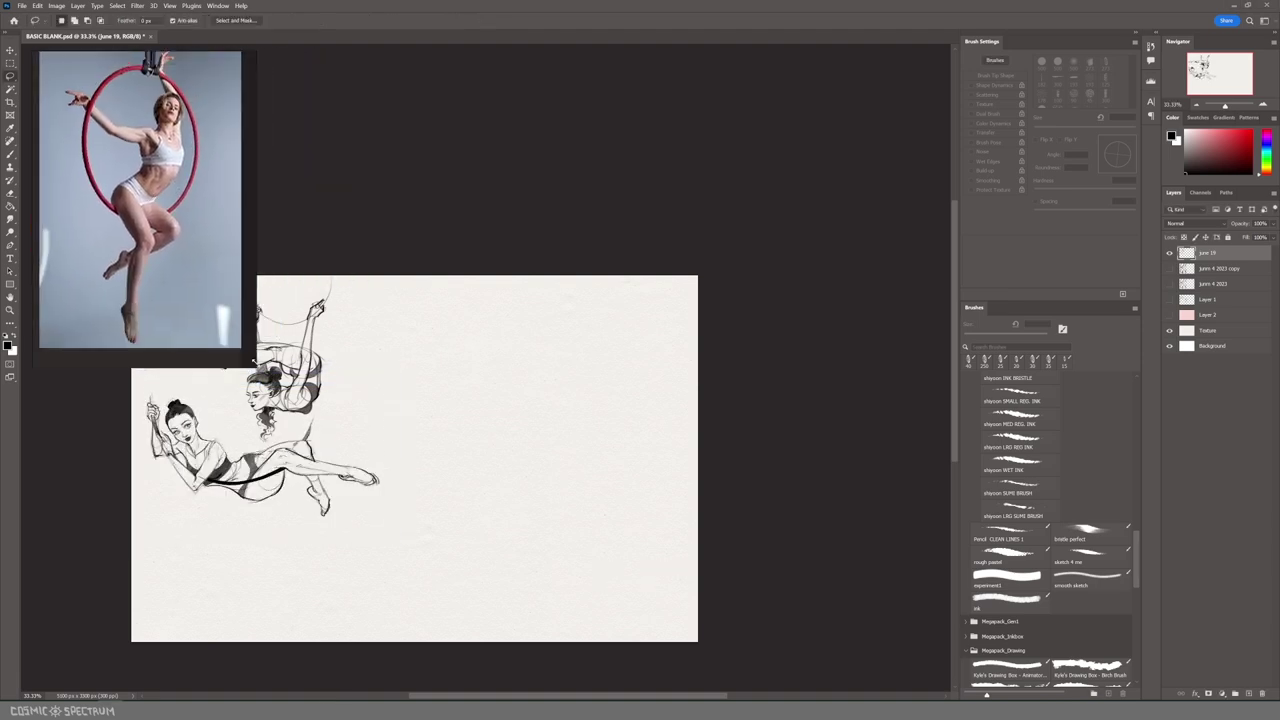
Step: Block in a tapered ribcage and a waist line for a third figure on blank canvas with a 40 px brush
{"action": "key", "text": "b"}
{"action": "left_click_drag", "start_coordinate": [578, 542], "coordinate": [698, 545]}
{"action": "key", "text": "ctrl+plus"}
{"action": "mouse_move", "coordinate": [802, 493]}
{"action": "left_mouse_down"}
{"action": "mouse_move", "coordinate": [606, 389]}
{"action": "mouse_move", "coordinate": [672, 401]}
{"action": "left_mouse_up"}
{"action": "mouse_move", "coordinate": [553, 337]}
{"action": "left_mouse_down"}
{"action": "mouse_move", "coordinate": [607, 316]}
{"action": "mouse_move", "coordinate": [597, 392]}
{"action": "left_mouse_up"}
{"action": "key", "text": "ctrl+z"}
{"action": "mouse_move", "coordinate": [531, 340]}
{"action": "left_mouse_down"}
{"action": "mouse_move", "coordinate": [545, 416]}
{"action": "mouse_move", "coordinate": [596, 404]}
{"action": "mouse_move", "coordinate": [548, 466]}
{"action": "left_mouse_up"}
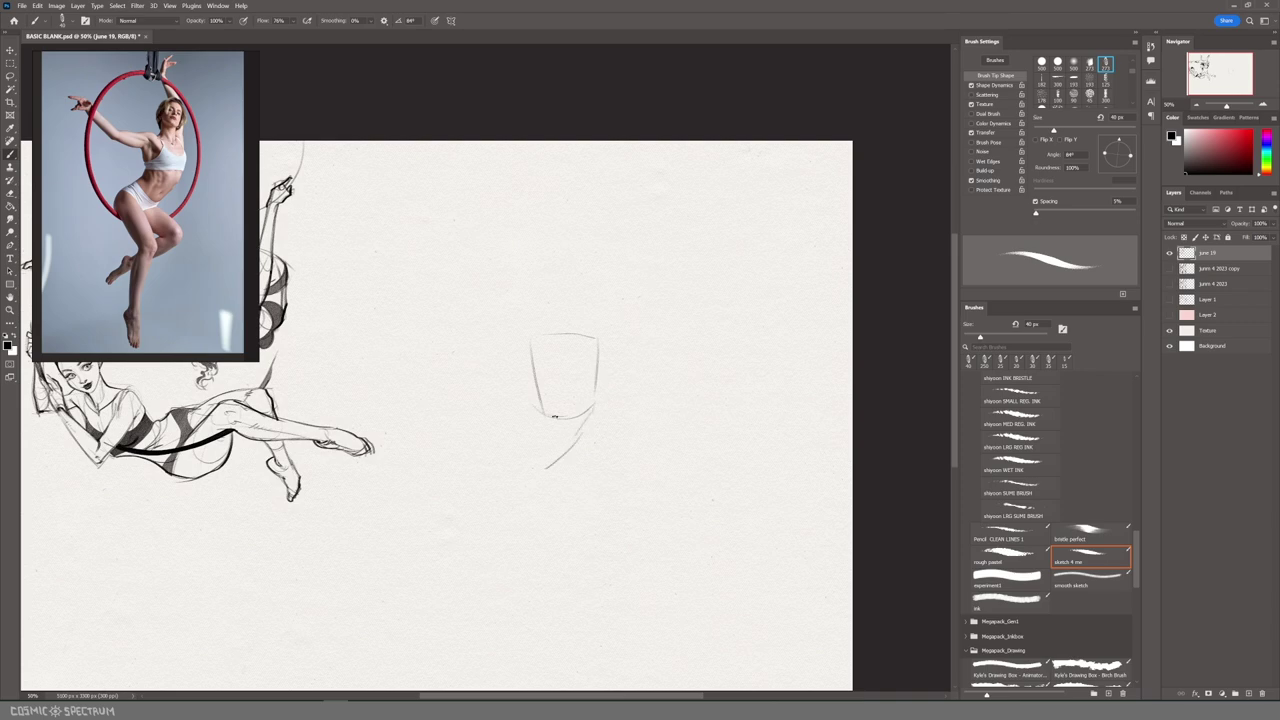
Step: Sketch the third figure's waist and pelvis curves and refine the sides of the ribcage
{"action": "left_click_drag", "start_coordinate": [572, 372], "coordinate": [572, 420]}
{"action": "left_click_drag", "start_coordinate": [562, 438], "coordinate": [548, 456]}
{"action": "left_click_drag", "start_coordinate": [538, 408], "coordinate": [470, 470]}
{"action": "left_click_drag", "start_coordinate": [562, 456], "coordinate": [547, 480]}
{"action": "left_click_drag", "start_coordinate": [472, 452], "coordinate": [460, 484]}
{"action": "mouse_move", "coordinate": [576, 386]}
{"action": "left_mouse_down"}
{"action": "mouse_move", "coordinate": [608, 341]}
{"action": "mouse_move", "coordinate": [569, 446]}
{"action": "mouse_move", "coordinate": [527, 476]}
{"action": "mouse_move", "coordinate": [576, 434]}
{"action": "left_mouse_up"}
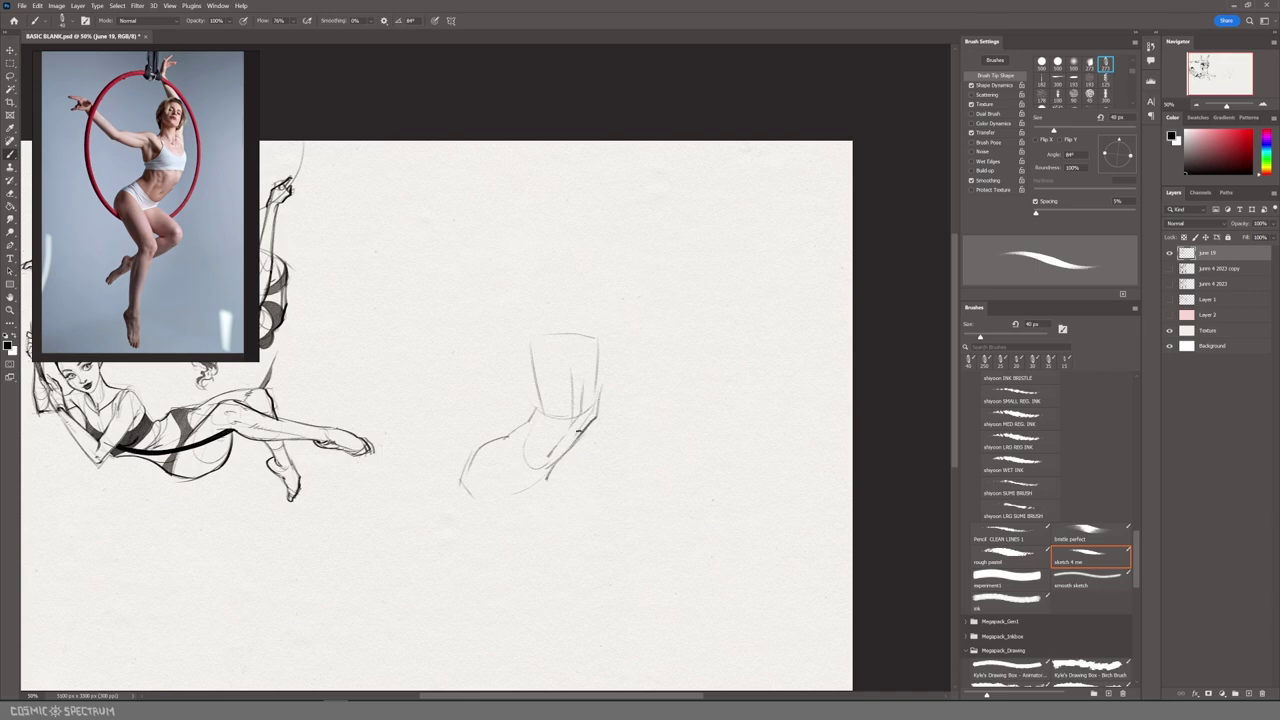
{"action": "left_click_drag", "start_coordinate": [582, 386], "coordinate": [578, 434]}
{"action": "mouse_move", "coordinate": [528, 370]}
{"action": "left_mouse_down"}
{"action": "mouse_move", "coordinate": [532, 422]}
{"action": "mouse_move", "coordinate": [578, 384]}
{"action": "mouse_move", "coordinate": [592, 434]}
{"action": "left_mouse_up"}
Step: Rough in the third figure's neck, head block and bobbed hair outline, and correct the torso's outer contour
{"action": "left_click_drag", "start_coordinate": [576, 346], "coordinate": [576, 314]}
{"action": "left_click_drag", "start_coordinate": [557, 256], "coordinate": [560, 304]}
{"action": "left_click_drag", "start_coordinate": [558, 313], "coordinate": [596, 312]}
{"action": "left_click_drag", "start_coordinate": [556, 250], "coordinate": [604, 256]}
{"action": "left_click_drag", "start_coordinate": [601, 262], "coordinate": [600, 312]}
{"action": "mouse_move", "coordinate": [544, 287]}
{"action": "left_mouse_down"}
{"action": "mouse_move", "coordinate": [553, 296]}
{"action": "mouse_move", "coordinate": [602, 241]}
{"action": "left_mouse_up"}
{"action": "mouse_move", "coordinate": [614, 290]}
{"action": "left_mouse_down"}
{"action": "mouse_move", "coordinate": [584, 348]}
{"action": "mouse_move", "coordinate": [607, 378]}
{"action": "mouse_move", "coordinate": [601, 411]}
{"action": "left_mouse_up"}
{"action": "key", "text": "bracketleft"}
{"action": "key", "text": "ctrl+z"}
{"action": "key", "text": "e"}
{"action": "key", "text": "b"}
{"action": "key", "text": "e"}
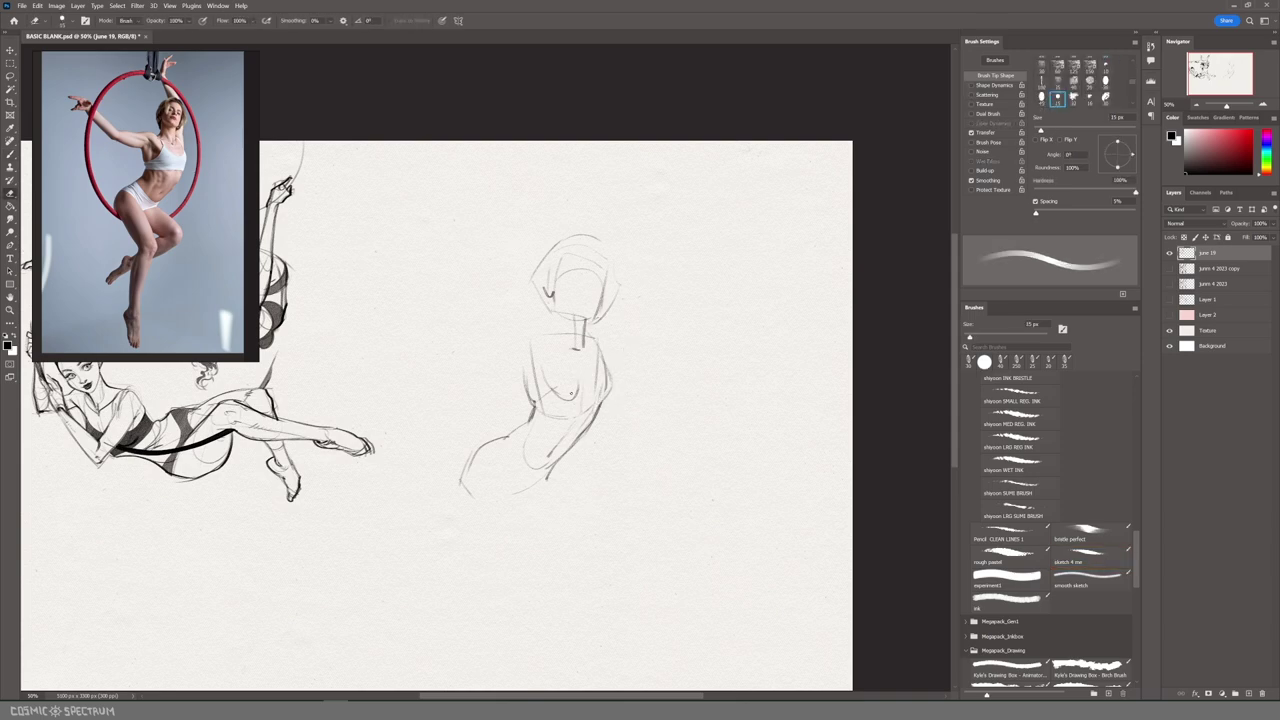
Step: Lasso the third figure, scale it down with Free Transform and return to the brush
{"action": "key", "text": "b"}
{"action": "key", "text": "l"}
{"action": "mouse_move", "coordinate": [552, 547]}
{"action": "left_mouse_down"}
{"action": "mouse_move", "coordinate": [476, 545]}
{"action": "mouse_move", "coordinate": [551, 494]}
{"action": "left_mouse_up"}
{"action": "key", "text": "ctrl+t"}
{"action": "left_click_drag", "start_coordinate": [645, 172], "coordinate": [617, 225]}
{"action": "left_click_drag", "start_coordinate": [562, 396], "coordinate": [566, 417]}
{"action": "key", "text": "Return"}
{"action": "key", "text": "Return"}
{"action": "key", "text": "b"}
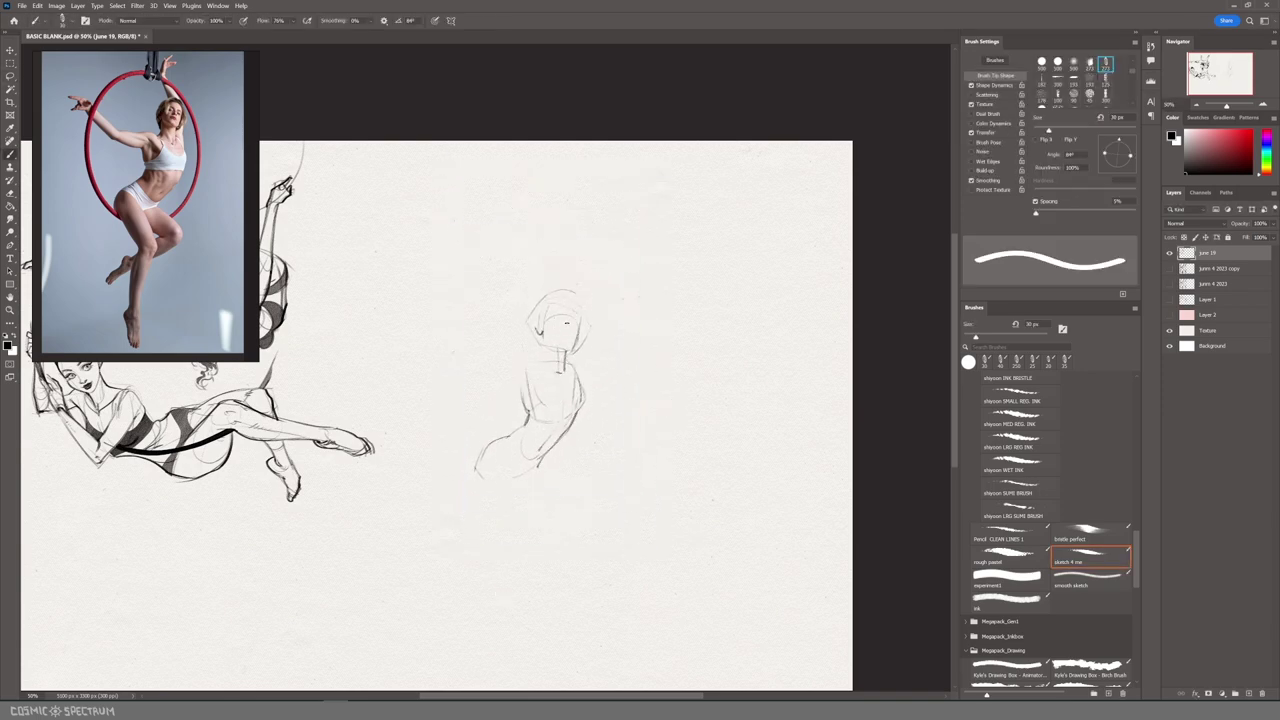
Step: Sketch the third figure's facial features and jaw, then lasso the head and adjust it slightly with Free Transform
{"action": "left_click_drag", "start_coordinate": [563, 328], "coordinate": [567, 323]}
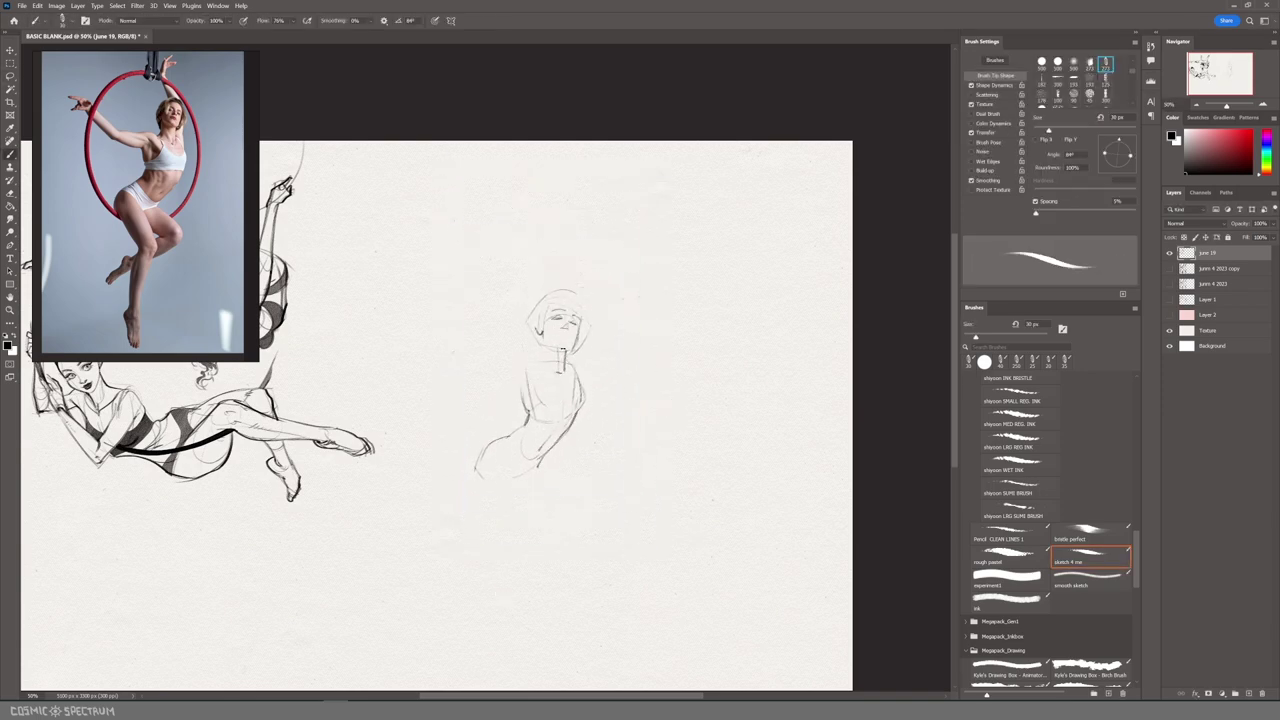
{"action": "mouse_move", "coordinate": [545, 334]}
{"action": "left_mouse_down"}
{"action": "mouse_move", "coordinate": [564, 347]}
{"action": "mouse_move", "coordinate": [578, 299]}
{"action": "left_mouse_up"}
{"action": "key", "text": "l"}
{"action": "left_click_drag", "start_coordinate": [514, 338], "coordinate": [523, 349]}
{"action": "key", "text": "ctrl+t"}
{"action": "left_click_drag", "start_coordinate": [508, 270], "coordinate": [517, 277]}
{"action": "left_click_drag", "start_coordinate": [555, 308], "coordinate": [551, 305]}
{"action": "key", "text": "Return"}
Step: Draw the third figure's collarbones and shoulders, strengthen the torso contour and rough in the raised arm
{"action": "mouse_move", "coordinate": [533, 359]}
{"action": "left_mouse_down"}
{"action": "mouse_move", "coordinate": [562, 374]}
{"action": "mouse_move", "coordinate": [511, 354]}
{"action": "mouse_move", "coordinate": [558, 412]}
{"action": "left_mouse_up"}
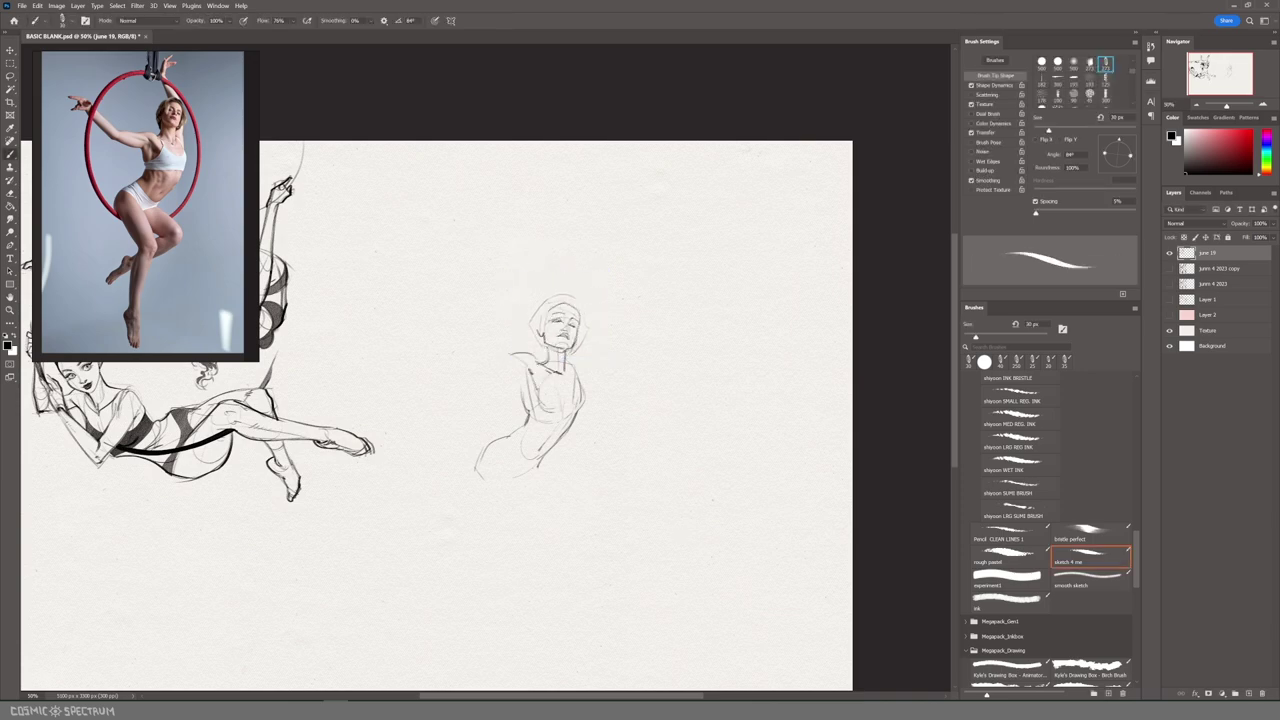
{"action": "left_click_drag", "start_coordinate": [538, 362], "coordinate": [518, 384]}
{"action": "mouse_move", "coordinate": [520, 390]}
{"action": "left_mouse_down"}
{"action": "mouse_move", "coordinate": [526, 428]}
{"action": "mouse_move", "coordinate": [470, 472]}
{"action": "left_mouse_up"}
{"action": "mouse_move", "coordinate": [577, 368]}
{"action": "left_mouse_down"}
{"action": "mouse_move", "coordinate": [584, 412]}
{"action": "mouse_move", "coordinate": [585, 304]}
{"action": "mouse_move", "coordinate": [548, 232]}
{"action": "left_mouse_up"}
{"action": "mouse_move", "coordinate": [578, 298]}
{"action": "left_mouse_down"}
{"action": "mouse_move", "coordinate": [548, 240]}
{"action": "mouse_move", "coordinate": [574, 210]}
{"action": "left_mouse_up"}
Step: Sketch the third figure's hip, both thighs and bent knees
{"action": "mouse_move", "coordinate": [478, 444]}
{"action": "left_mouse_down"}
{"action": "mouse_move", "coordinate": [520, 480]}
{"action": "mouse_move", "coordinate": [542, 460]}
{"action": "mouse_move", "coordinate": [464, 462]}
{"action": "left_mouse_up"}
{"action": "left_click_drag", "start_coordinate": [464, 456], "coordinate": [524, 568]}
{"action": "left_click_drag", "start_coordinate": [536, 544], "coordinate": [538, 580]}
{"action": "left_click_drag", "start_coordinate": [576, 526], "coordinate": [592, 540]}
{"action": "mouse_move", "coordinate": [534, 468]}
{"action": "left_mouse_down"}
{"action": "mouse_move", "coordinate": [584, 518]}
{"action": "mouse_move", "coordinate": [590, 550]}
{"action": "mouse_move", "coordinate": [528, 516]}
{"action": "left_mouse_up"}
{"action": "mouse_move", "coordinate": [524, 482]}
{"action": "left_mouse_down"}
{"action": "mouse_move", "coordinate": [558, 514]}
{"action": "mouse_move", "coordinate": [514, 546]}
{"action": "mouse_move", "coordinate": [540, 541]}
{"action": "mouse_move", "coordinate": [549, 554]}
{"action": "mouse_move", "coordinate": [539, 586]}
{"action": "left_mouse_up"}
{"action": "key", "text": "ctrl+z"}
{"action": "key", "text": "ctrl+z"}
{"action": "left_click_drag", "start_coordinate": [592, 528], "coordinate": [570, 560]}
Step: Sketch the third figure's outstretched arm with its open hand and rework the neck and shoulder lines
{"action": "mouse_move", "coordinate": [528, 376]}
{"action": "left_mouse_down"}
{"action": "mouse_move", "coordinate": [453, 370]}
{"action": "mouse_move", "coordinate": [518, 388]}
{"action": "mouse_move", "coordinate": [468, 378]}
{"action": "left_mouse_up"}
{"action": "key", "text": "ctrl+z"}
{"action": "key", "text": "ctrl+z"}
{"action": "mouse_move", "coordinate": [540, 350]}
{"action": "left_mouse_down"}
{"action": "mouse_move", "coordinate": [466, 362]}
{"action": "mouse_move", "coordinate": [532, 356]}
{"action": "left_mouse_up"}
{"action": "key", "text": "e"}
{"action": "key", "text": "b"}
{"action": "left_click_drag", "start_coordinate": [412, 311], "coordinate": [462, 354]}
{"action": "left_click_drag", "start_coordinate": [422, 308], "coordinate": [468, 350]}
{"action": "left_click_drag", "start_coordinate": [412, 313], "coordinate": [394, 312]}
{"action": "mouse_move", "coordinate": [393, 310]}
{"action": "left_mouse_down"}
{"action": "mouse_move", "coordinate": [422, 293]}
{"action": "mouse_move", "coordinate": [407, 297]}
{"action": "left_mouse_up"}
{"action": "key", "text": "ctrl+z"}
{"action": "mouse_move", "coordinate": [410, 299]}
{"action": "left_mouse_down"}
{"action": "mouse_move", "coordinate": [423, 304]}
{"action": "mouse_move", "coordinate": [381, 293]}
{"action": "left_mouse_up"}
{"action": "mouse_move", "coordinate": [399, 297]}
{"action": "left_mouse_down"}
{"action": "mouse_move", "coordinate": [403, 311]}
{"action": "mouse_move", "coordinate": [379, 318]}
{"action": "left_mouse_up"}
{"action": "left_click_drag", "start_coordinate": [541, 343], "coordinate": [544, 363]}
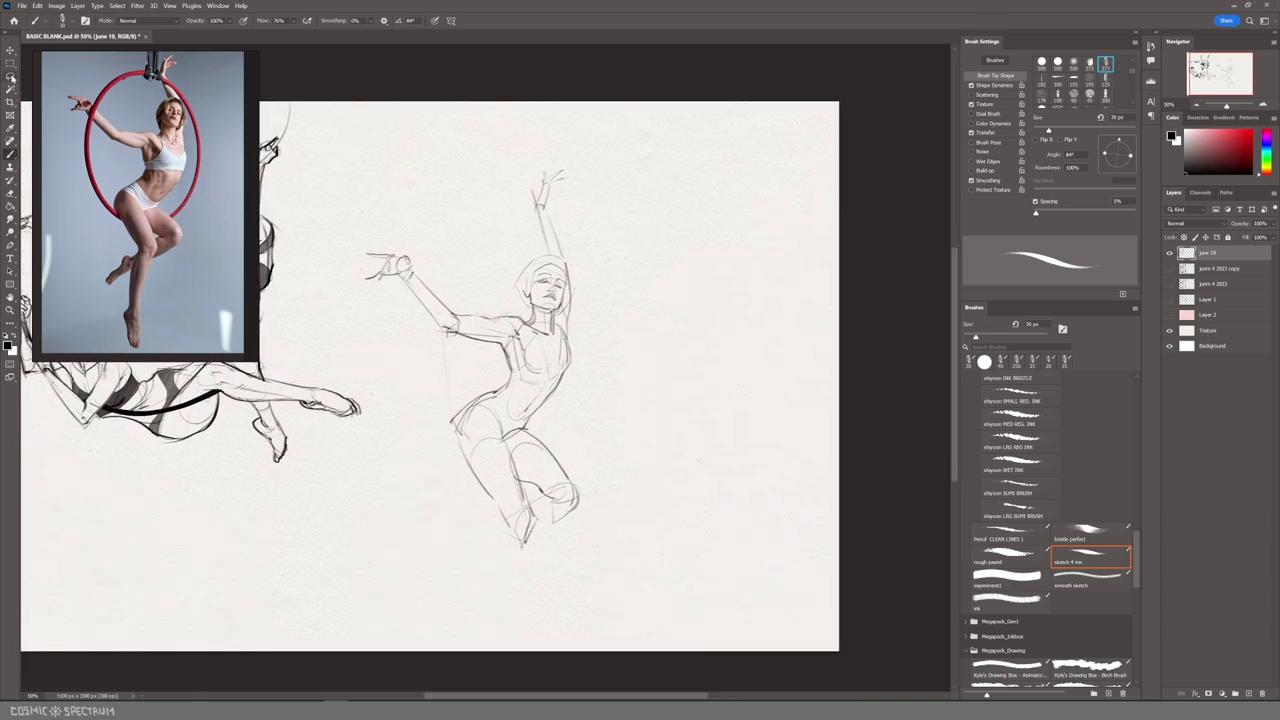
Step: Move the third figure up and closer to the other sketches with Free Transform, and draw its hanging lower leg and foot
{"action": "key", "text": "ctrl+t"}
{"action": "left_click_drag", "start_coordinate": [560, 470], "coordinate": [497, 462]}
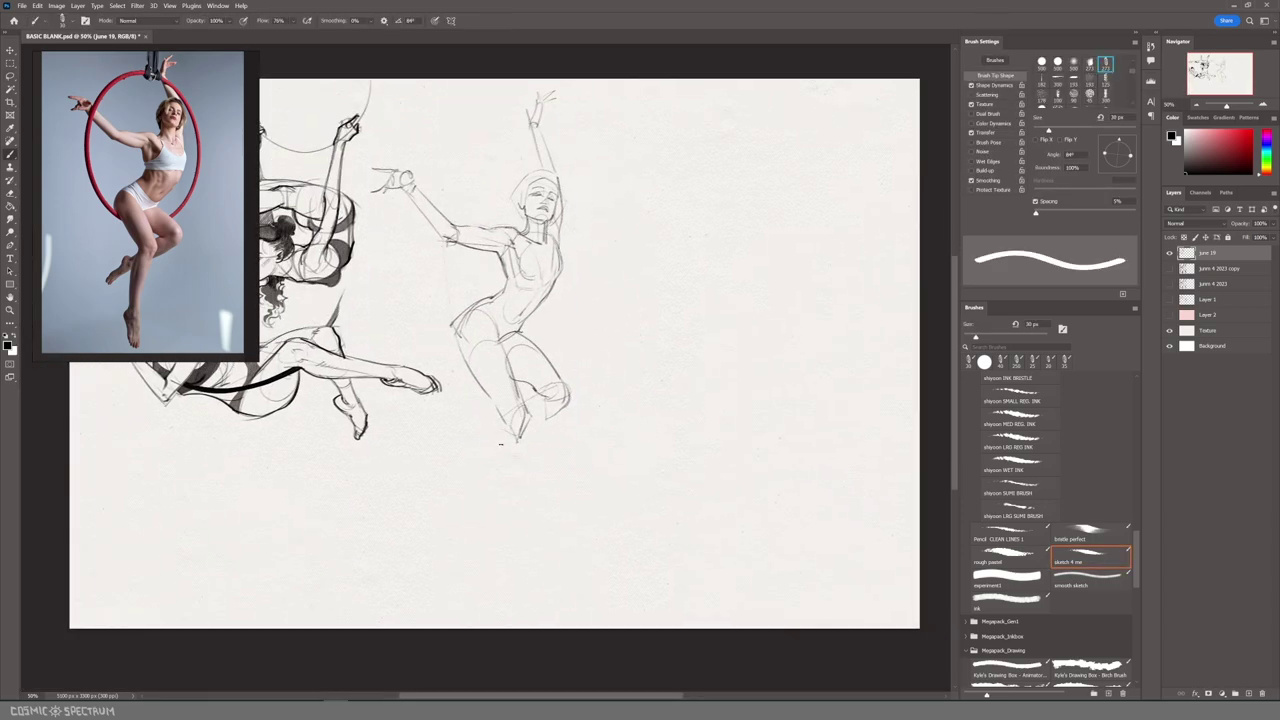
{"action": "mouse_move", "coordinate": [502, 422]}
{"action": "left_mouse_down"}
{"action": "mouse_move", "coordinate": [476, 531]}
{"action": "mouse_move", "coordinate": [482, 568]}
{"action": "left_mouse_up"}
{"action": "left_click_drag", "start_coordinate": [478, 522], "coordinate": [472, 582]}
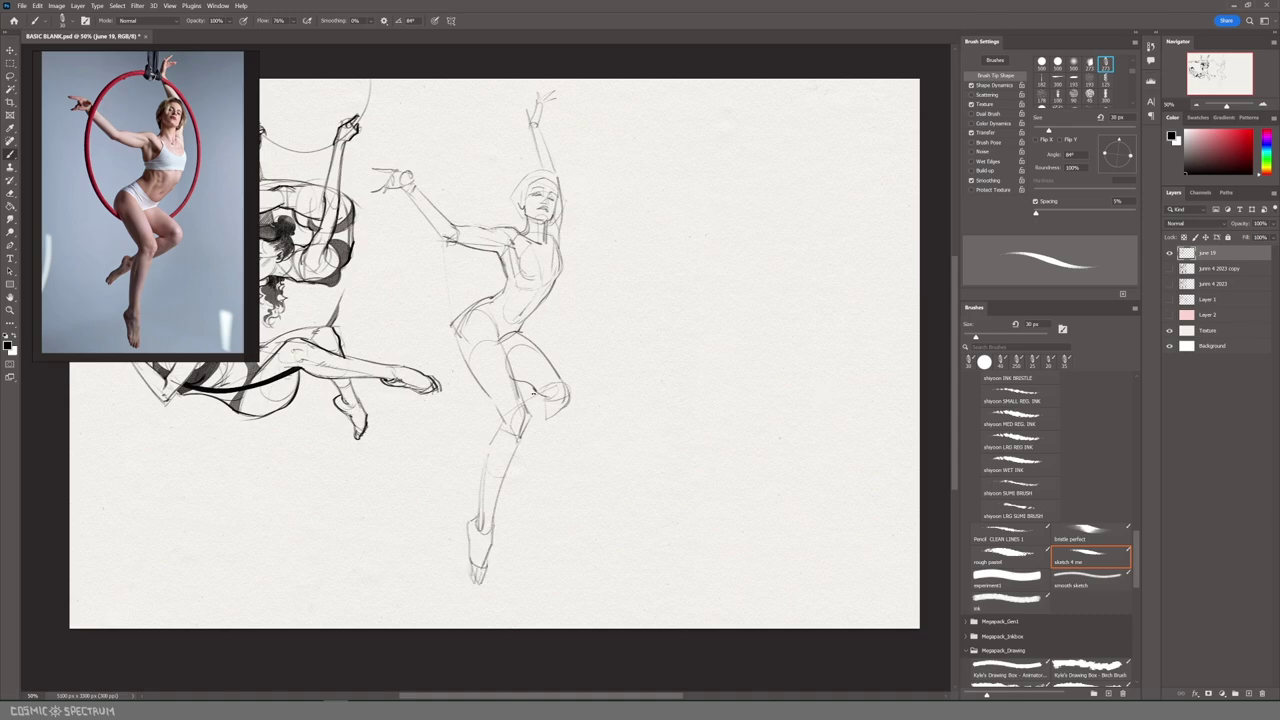
Step: Sketch the third figure's tucked-back lower leg and foot, refine the hanging foot and clean up its stray lines with the Eraser
{"action": "mouse_move", "coordinate": [514, 372]}
{"action": "left_mouse_down"}
{"action": "mouse_move", "coordinate": [562, 424]}
{"action": "mouse_move", "coordinate": [456, 446]}
{"action": "mouse_move", "coordinate": [486, 438]}
{"action": "mouse_move", "coordinate": [470, 430]}
{"action": "mouse_move", "coordinate": [446, 450]}
{"action": "left_mouse_up"}
{"action": "mouse_move", "coordinate": [464, 434]}
{"action": "left_mouse_down"}
{"action": "mouse_move", "coordinate": [444, 454]}
{"action": "mouse_move", "coordinate": [477, 514]}
{"action": "left_mouse_up"}
{"action": "left_click_drag", "start_coordinate": [487, 452], "coordinate": [470, 578]}
{"action": "mouse_move", "coordinate": [496, 496]}
{"action": "left_mouse_down"}
{"action": "mouse_move", "coordinate": [482, 576]}
{"action": "mouse_move", "coordinate": [472, 566]}
{"action": "left_mouse_up"}
{"action": "key", "text": "e"}
{"action": "mouse_move", "coordinate": [490, 518]}
{"action": "left_mouse_down"}
{"action": "mouse_move", "coordinate": [476, 584]}
{"action": "mouse_move", "coordinate": [479, 484]}
{"action": "mouse_move", "coordinate": [471, 568]}
{"action": "left_mouse_up"}
{"action": "key", "text": "b"}
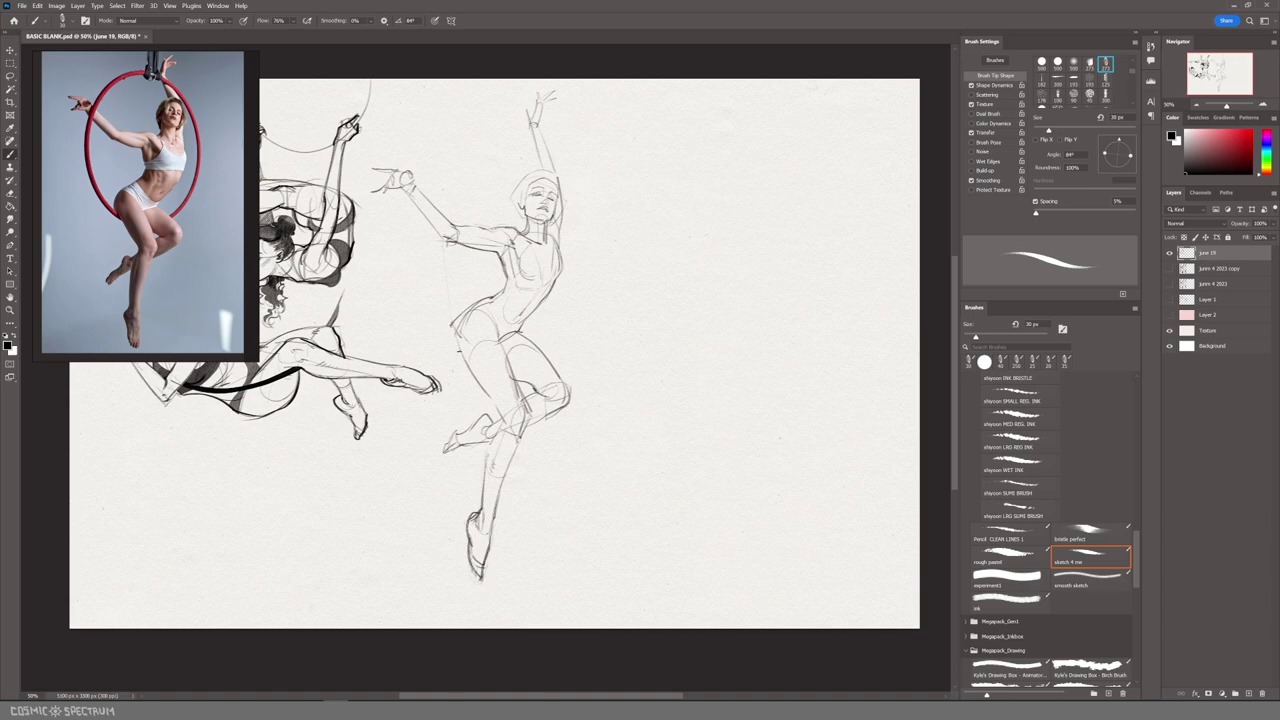
Step: Sketch a large, light oval hoop around the third figure from the raised hand down to the thighs
{"action": "left_click_drag", "start_coordinate": [520, 96], "coordinate": [501, 393]}
{"action": "left_click_drag", "start_coordinate": [415, 219], "coordinate": [456, 343]}
{"action": "key", "text": "ctrl+z"}
{"action": "left_click_drag", "start_coordinate": [417, 222], "coordinate": [452, 345]}
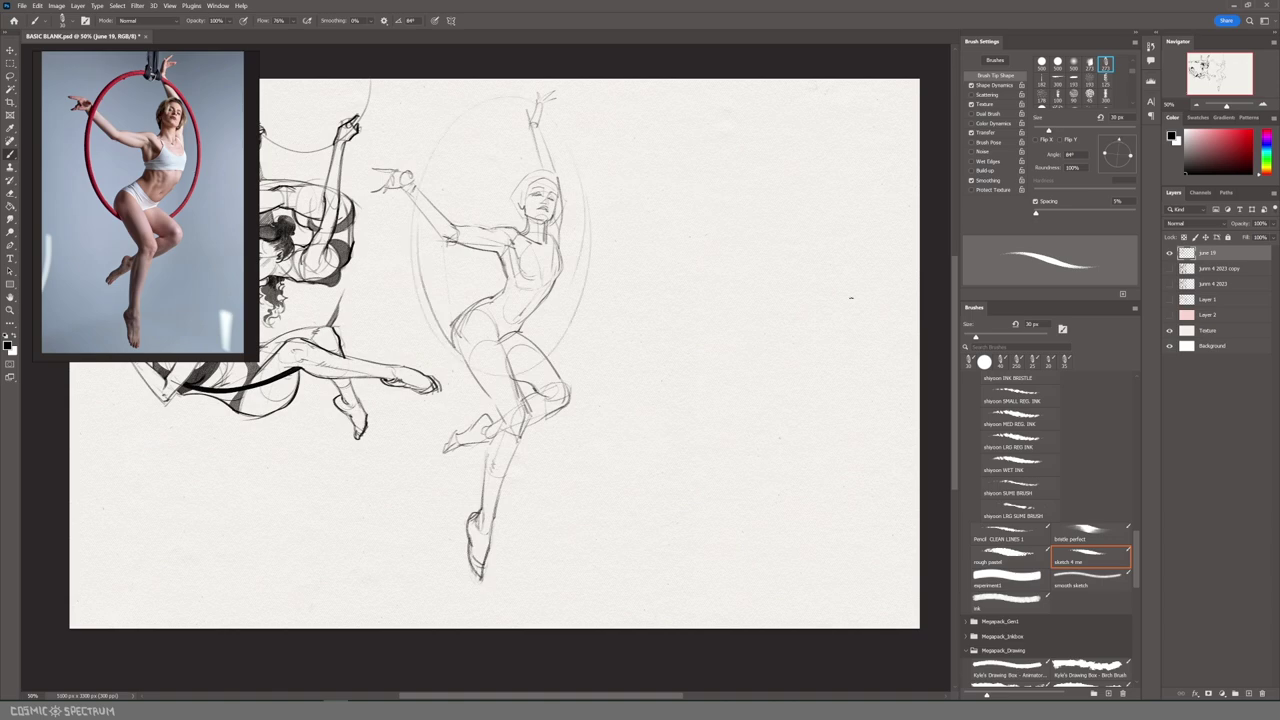
Step: Draw the third figure's chest, waist contour and navel, and erase rough lines along the torso and underarm
{"action": "mouse_move", "coordinate": [560, 238]}
{"action": "left_mouse_down"}
{"action": "mouse_move", "coordinate": [557, 286]}
{"action": "mouse_move", "coordinate": [502, 338]}
{"action": "left_mouse_up"}
{"action": "left_click_drag", "start_coordinate": [512, 286], "coordinate": [542, 296]}
{"action": "mouse_move", "coordinate": [548, 242]}
{"action": "left_mouse_down"}
{"action": "mouse_move", "coordinate": [570, 308]}
{"action": "mouse_move", "coordinate": [560, 189]}
{"action": "left_mouse_up"}
{"action": "mouse_move", "coordinate": [541, 252]}
{"action": "left_mouse_down"}
{"action": "mouse_move", "coordinate": [549, 277]}
{"action": "mouse_move", "coordinate": [523, 321]}
{"action": "left_mouse_up"}
{"action": "key", "text": "e"}
{"action": "left_click_drag", "start_coordinate": [556, 288], "coordinate": [549, 304]}
{"action": "mouse_move", "coordinate": [564, 244]}
{"action": "left_mouse_down"}
{"action": "mouse_move", "coordinate": [558, 286]}
{"action": "mouse_move", "coordinate": [540, 284]}
{"action": "left_mouse_up"}
{"action": "key", "text": "b"}
{"action": "key", "text": "shift+7"}
{"action": "key", "text": "shift+6"}
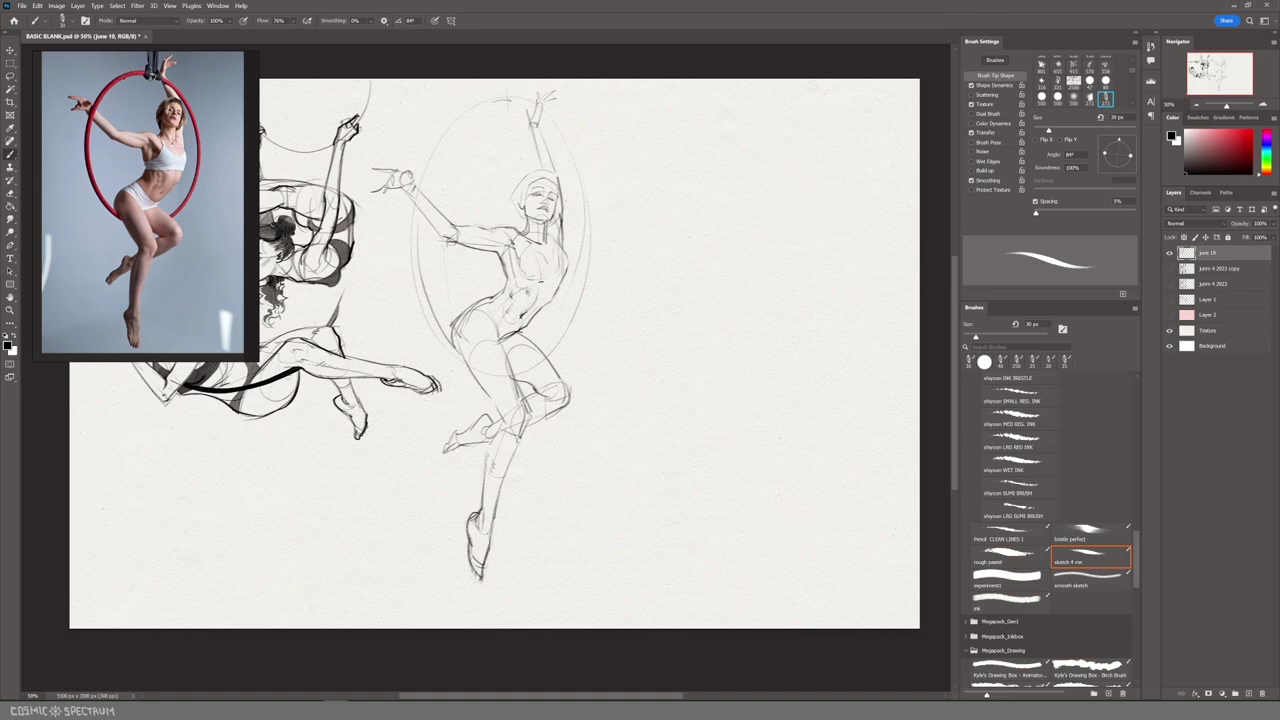
Step: Outline the third figure's bikini top and bottom with the Lasso and shade them dark with a large brush
{"action": "key", "text": "l"}
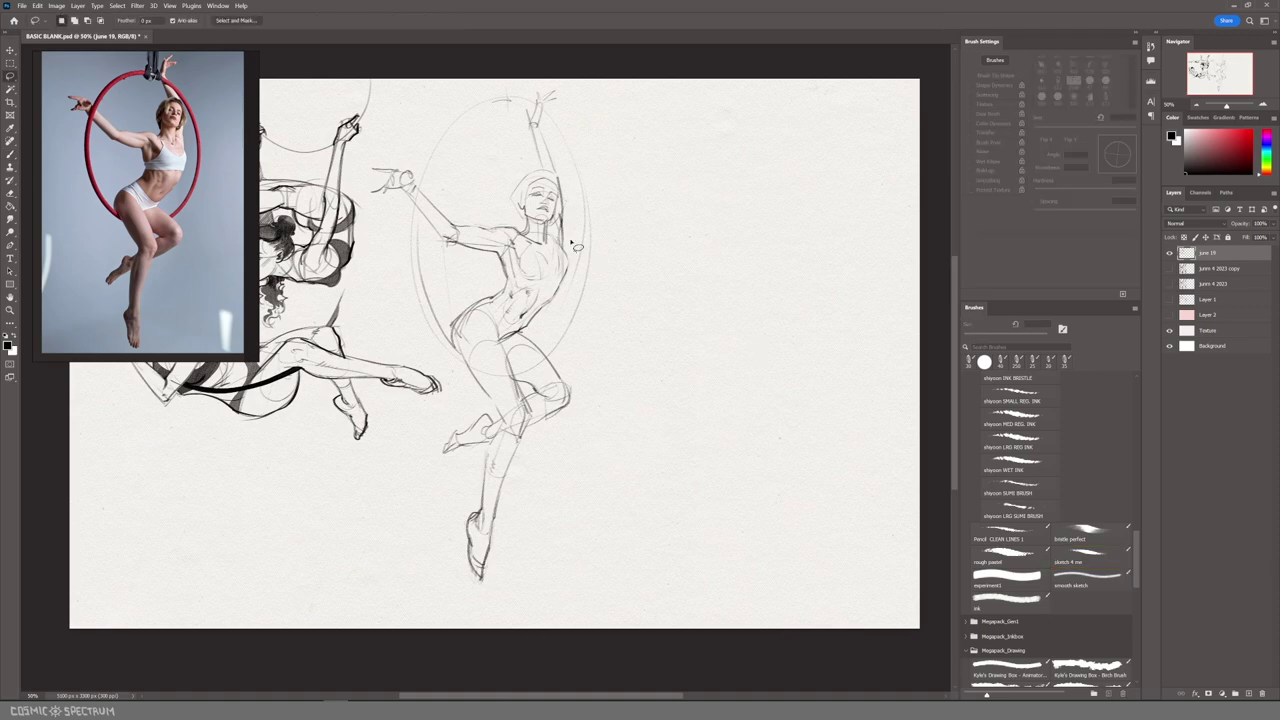
{"action": "mouse_move", "coordinate": [513, 330]}
{"action": "left_mouse_down"}
{"action": "mouse_move", "coordinate": [520, 345]}
{"action": "mouse_move", "coordinate": [505, 352]}
{"action": "mouse_move", "coordinate": [475, 305]}
{"action": "mouse_move", "coordinate": [562, 290]}
{"action": "mouse_move", "coordinate": [538, 256]}
{"action": "mouse_move", "coordinate": [509, 277]}
{"action": "mouse_move", "coordinate": [522, 332]}
{"action": "left_mouse_up"}
{"action": "key", "text": "ctrl+z"}
{"action": "key", "text": "b"}
{"action": "key", "text": "bracketright"}
{"action": "key", "text": "bracketright"}
{"action": "key", "text": "bracketright"}
{"action": "key", "text": "bracketright"}
{"action": "key", "text": "bracketright"}
{"action": "key", "text": "bracketright"}
{"action": "key", "text": "bracketright"}
{"action": "key", "text": "bracketright"}
{"action": "key", "text": "bracketright"}
{"action": "key", "text": "bracketright"}
{"action": "left_click_drag", "start_coordinate": [520, 262], "coordinate": [560, 270]}
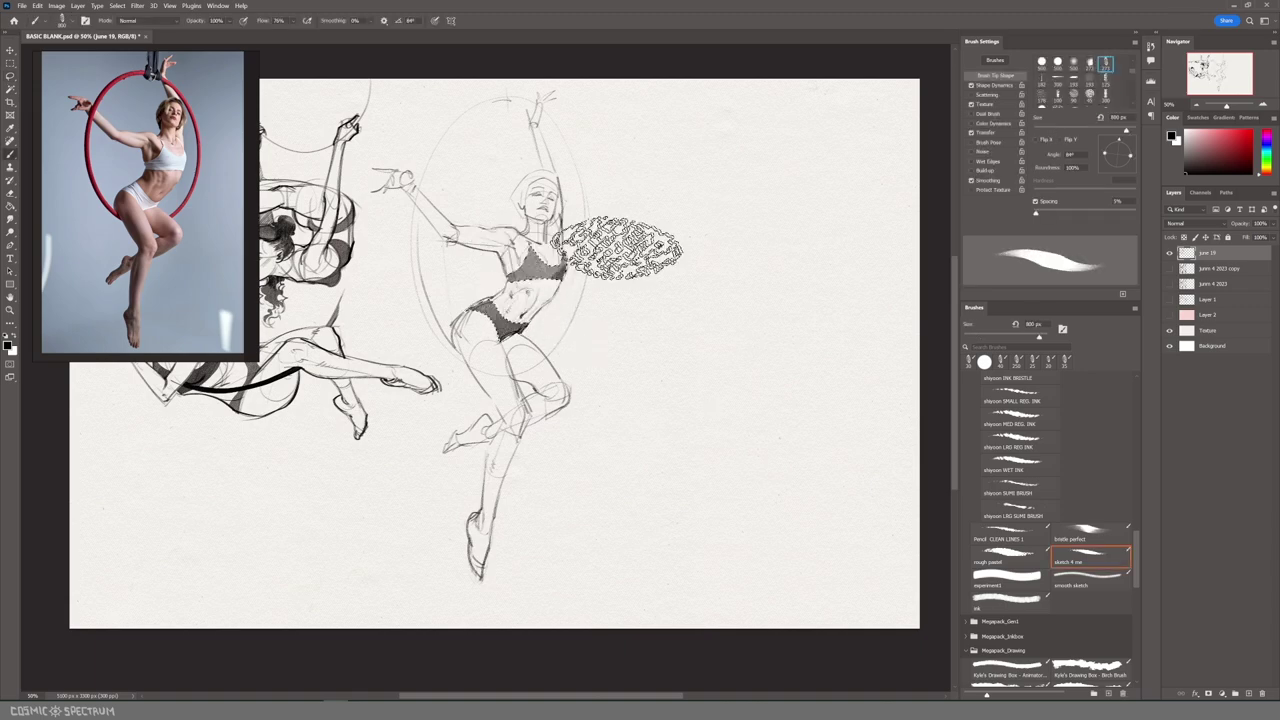
{"action": "key", "text": "ctrl+d"}
Step: Reduce the brush to a fine size and strengthen the contours of the third figure's thighs, knees and hanging leg
{"action": "key", "text": "bracketleft"}
{"action": "key", "text": "bracketleft"}
{"action": "key", "text": "bracketleft"}
{"action": "key", "text": "bracketleft"}
{"action": "key", "text": "bracketleft"}
{"action": "key", "text": "bracketleft"}
{"action": "key", "text": "bracketleft"}
{"action": "key", "text": "bracketleft"}
{"action": "key", "text": "bracketleft"}
{"action": "key", "text": "bracketleft"}
{"action": "key", "text": "bracketleft"}
{"action": "key", "text": "bracketleft"}
{"action": "key", "text": "bracketleft"}
{"action": "key", "text": "bracketleft"}
{"action": "key", "text": "bracketleft"}
{"action": "key", "text": "bracketleft"}
{"action": "key", "text": "bracketleft"}
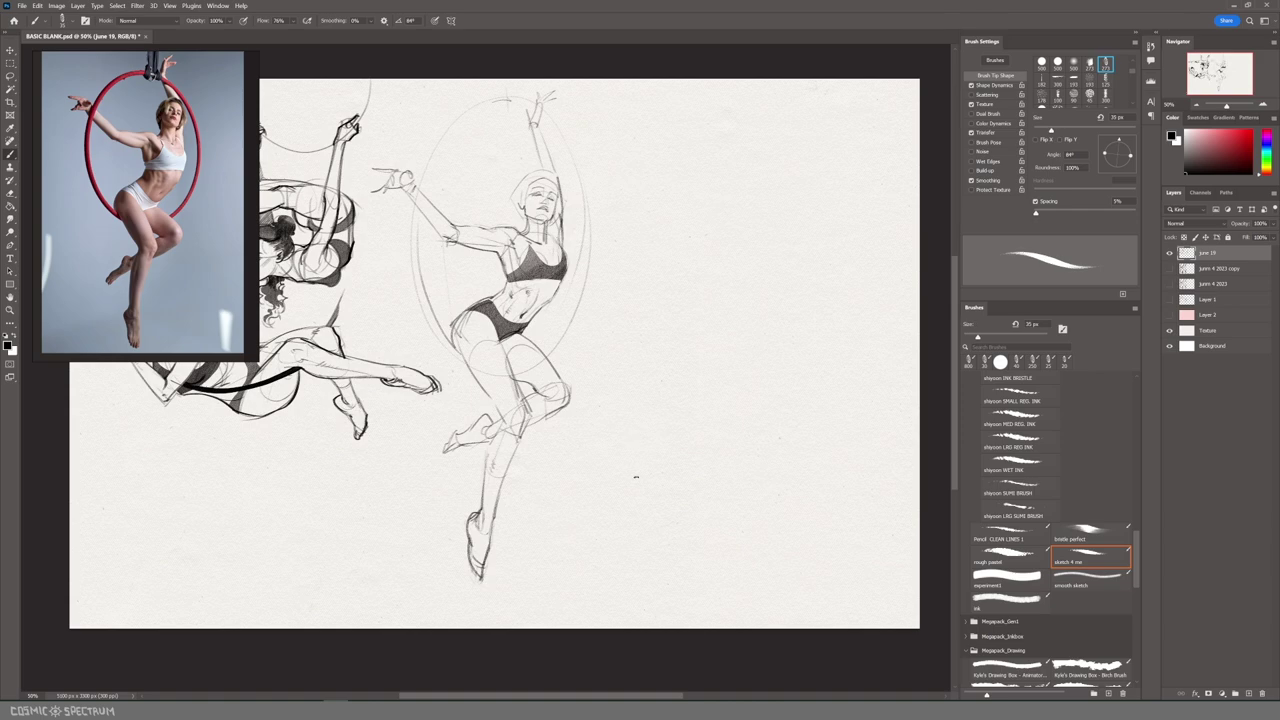
{"action": "mouse_move", "coordinate": [463, 356]}
{"action": "left_mouse_down"}
{"action": "mouse_move", "coordinate": [501, 430]}
{"action": "mouse_move", "coordinate": [477, 519]}
{"action": "left_mouse_up"}
{"action": "left_click_drag", "start_coordinate": [518, 420], "coordinate": [498, 497]}
{"action": "mouse_move", "coordinate": [492, 328]}
{"action": "left_mouse_down"}
{"action": "mouse_move", "coordinate": [530, 418]}
{"action": "mouse_move", "coordinate": [546, 393]}
{"action": "mouse_move", "coordinate": [530, 421]}
{"action": "left_mouse_up"}
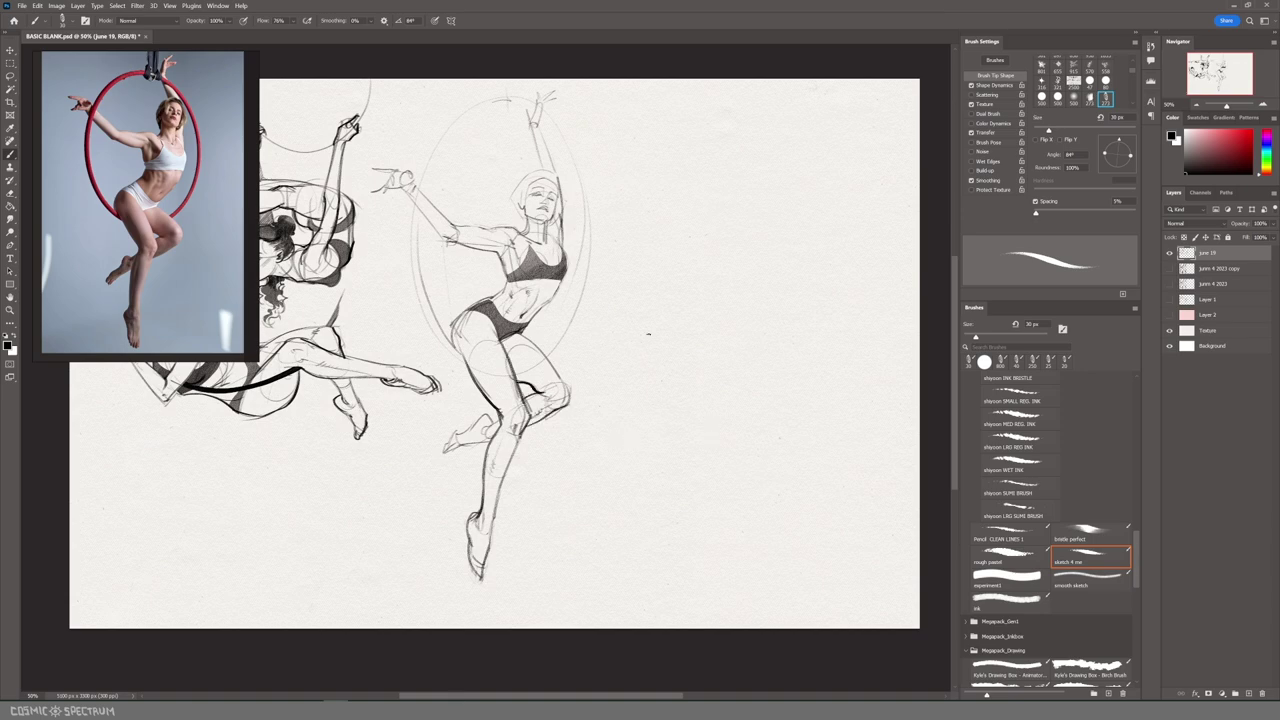
Step: Darken the third figure's hip, shoulder and underarm lines, and refine the hanging foot and knee
{"action": "left_click_drag", "start_coordinate": [470, 304], "coordinate": [452, 346]}
{"action": "mouse_move", "coordinate": [484, 244]}
{"action": "left_mouse_down"}
{"action": "mouse_move", "coordinate": [511, 238]}
{"action": "mouse_move", "coordinate": [509, 261]}
{"action": "mouse_move", "coordinate": [546, 247]}
{"action": "mouse_move", "coordinate": [566, 256]}
{"action": "left_mouse_up"}
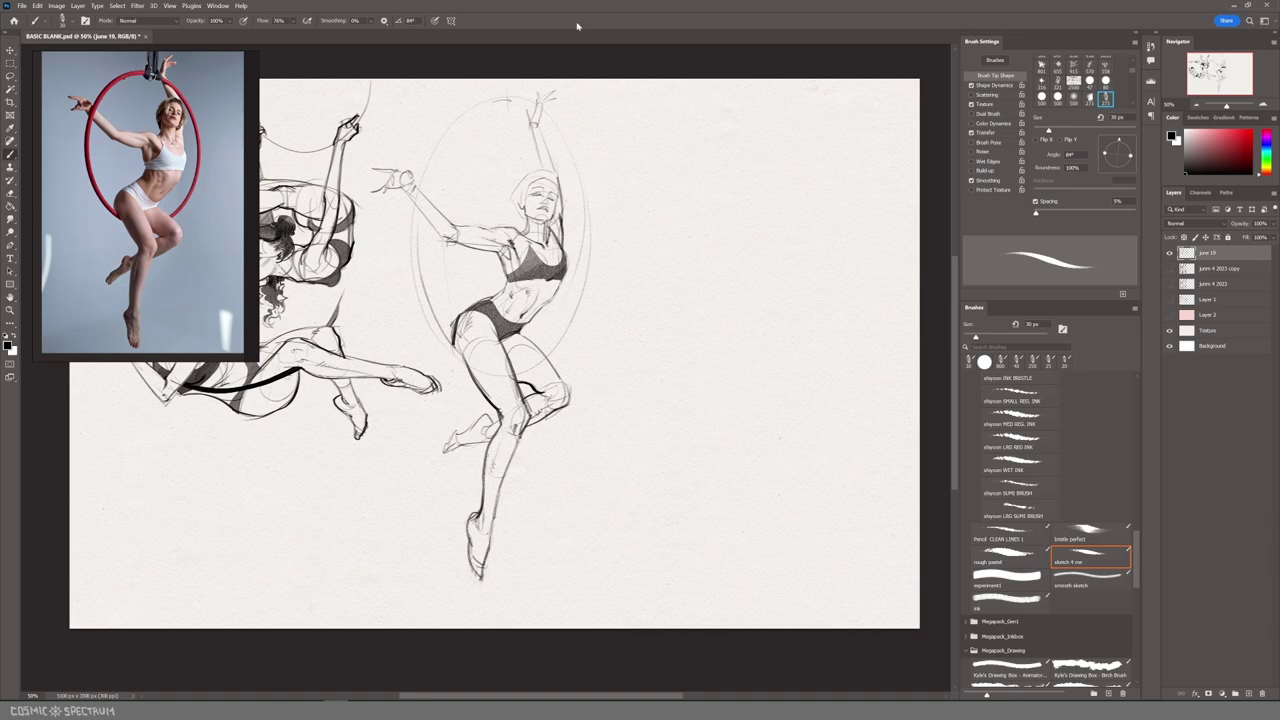
{"action": "left_click_drag", "start_coordinate": [510, 464], "coordinate": [482, 575]}
{"action": "left_click_drag", "start_coordinate": [473, 515], "coordinate": [467, 552]}
{"action": "mouse_move", "coordinate": [494, 416]}
{"action": "left_mouse_down"}
{"action": "mouse_move", "coordinate": [450, 438]}
{"action": "mouse_move", "coordinate": [500, 434]}
{"action": "left_mouse_up"}
Step: Set the brush to 25 px and ink the third figure's outstretched arm, elbow and fingers, with small accents at the waist
{"action": "scroll", "coordinate": [780, 354], "scroll_direction": "up", "scroll_amount": 3}
{"action": "key", "text": "bracketleft"}
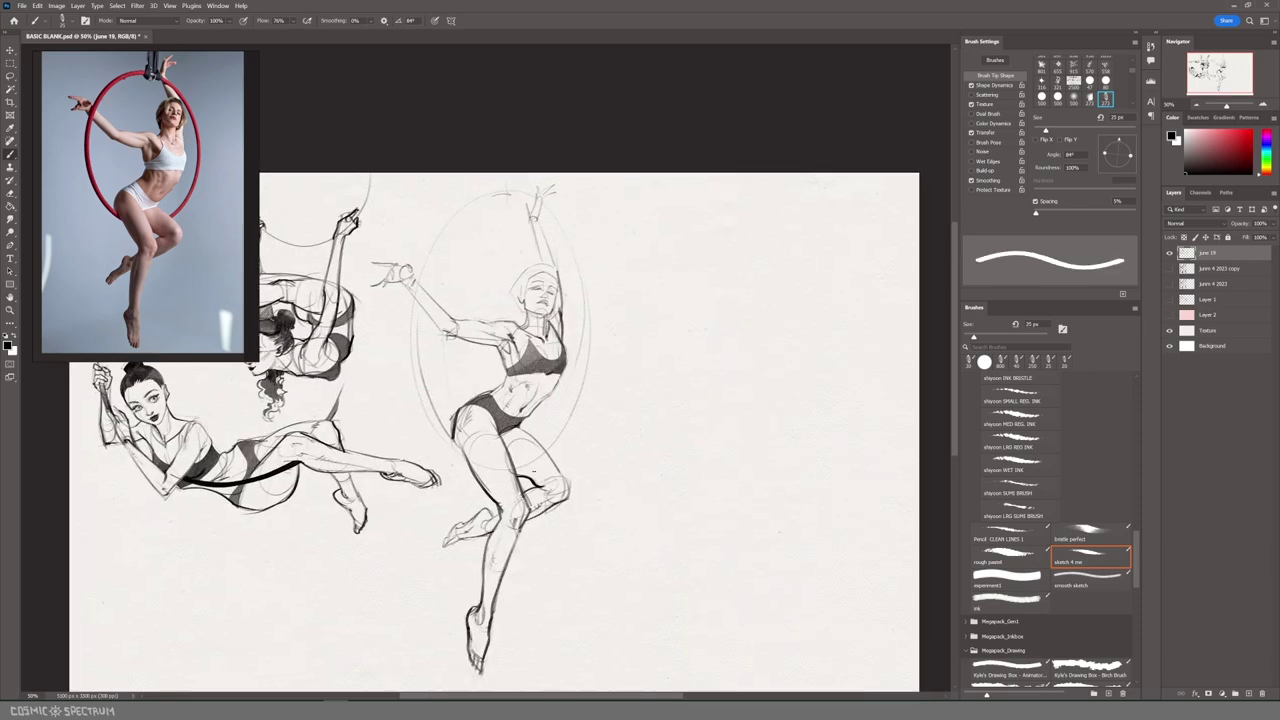
{"action": "left_click_drag", "start_coordinate": [432, 318], "coordinate": [452, 336]}
{"action": "mouse_move", "coordinate": [388, 271]}
{"action": "left_mouse_down"}
{"action": "mouse_move", "coordinate": [397, 283]}
{"action": "mouse_move", "coordinate": [378, 287]}
{"action": "mouse_move", "coordinate": [374, 266]}
{"action": "left_mouse_up"}
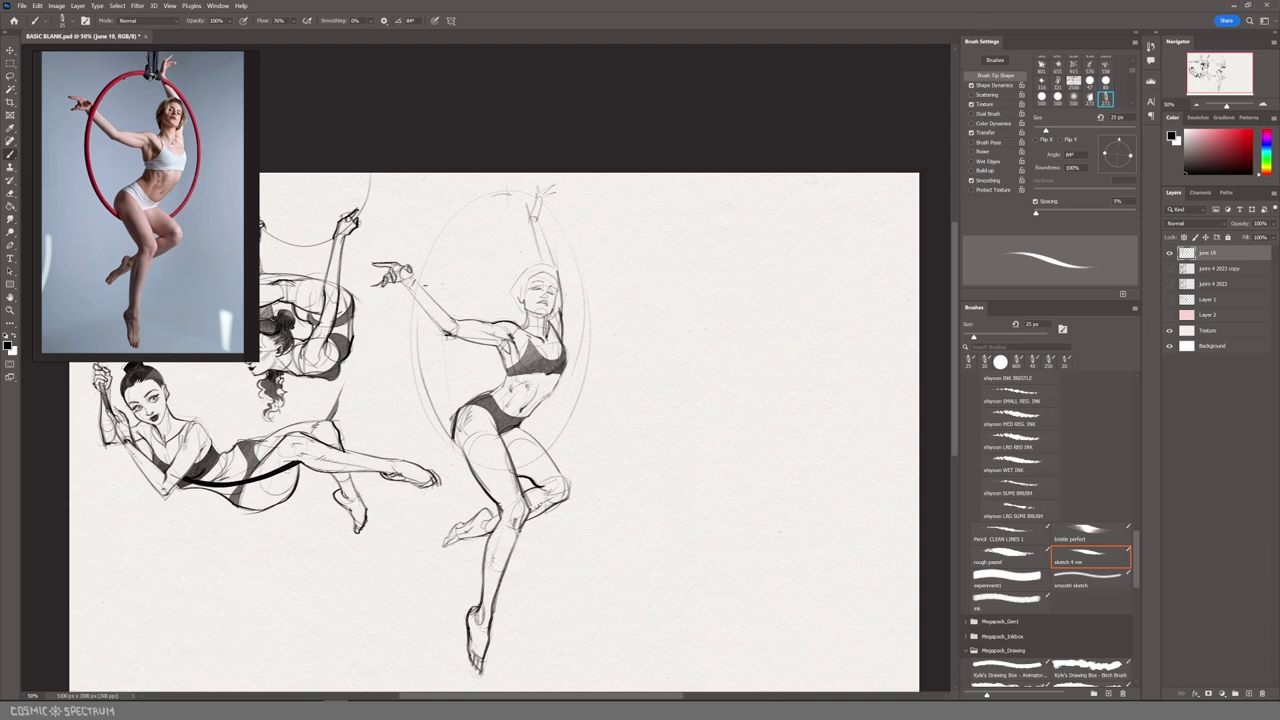
{"action": "mouse_move", "coordinate": [548, 382]}
{"action": "left_mouse_down"}
{"action": "mouse_move", "coordinate": [530, 412]}
{"action": "mouse_move", "coordinate": [548, 392]}
{"action": "left_mouse_up"}
Step: Set the brush to 20 px and draw the third figure's facial features, hairline, jaw and neck
{"action": "key", "text": "ctrl+plus"}
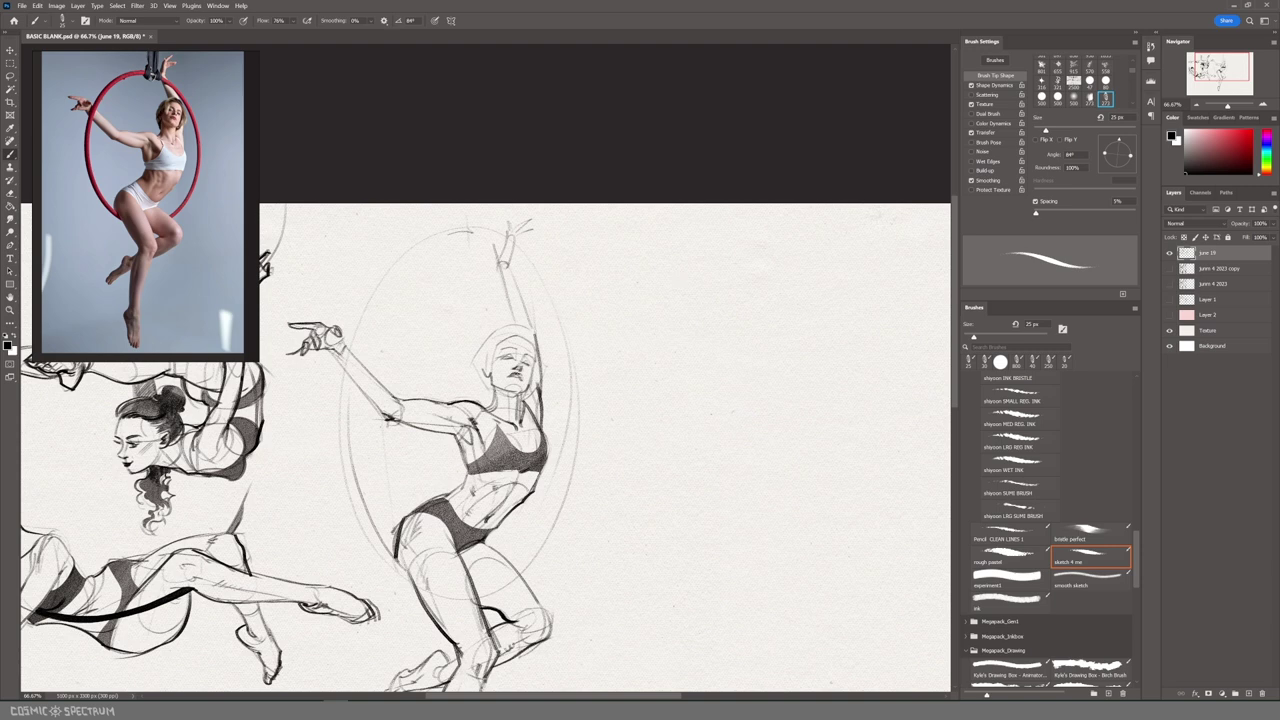
{"action": "key", "text": "bracketleft"}
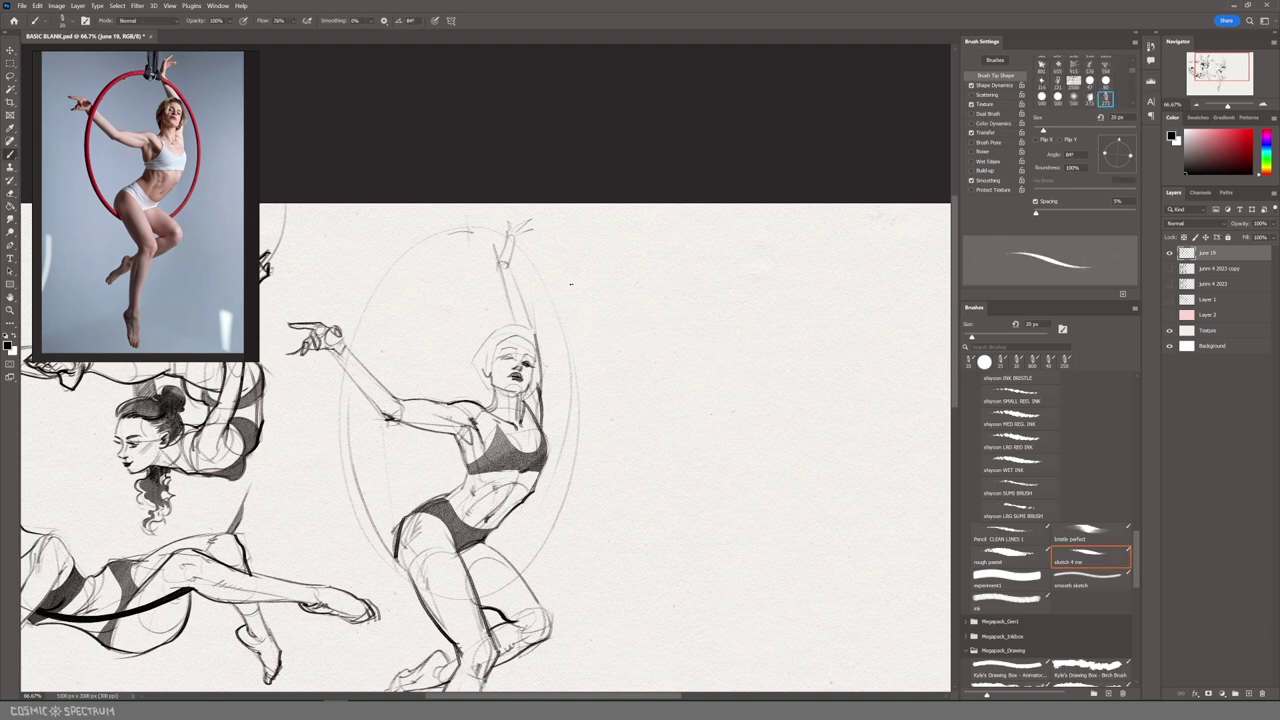
{"action": "left_click_drag", "start_coordinate": [505, 355], "coordinate": [515, 352]}
{"action": "left_click_drag", "start_coordinate": [523, 356], "coordinate": [533, 360]}
{"action": "mouse_move", "coordinate": [494, 338]}
{"action": "left_mouse_down"}
{"action": "mouse_move", "coordinate": [532, 326]}
{"action": "mouse_move", "coordinate": [474, 370]}
{"action": "mouse_move", "coordinate": [490, 396]}
{"action": "left_mouse_up"}
{"action": "mouse_move", "coordinate": [540, 338]}
{"action": "left_mouse_down"}
{"action": "mouse_move", "coordinate": [554, 378]}
{"action": "mouse_move", "coordinate": [524, 394]}
{"action": "left_mouse_up"}
{"action": "left_click_drag", "start_coordinate": [528, 390], "coordinate": [520, 414]}
Step: Redraw the third figure's raised hand, wrist and forearm with firmer lines
{"action": "mouse_move", "coordinate": [512, 239]}
{"action": "left_mouse_down"}
{"action": "mouse_move", "coordinate": [507, 267]}
{"action": "mouse_move", "coordinate": [534, 218]}
{"action": "left_mouse_up"}
{"action": "key", "text": "ctrl+z"}
{"action": "mouse_move", "coordinate": [518, 231]}
{"action": "left_mouse_down"}
{"action": "mouse_move", "coordinate": [540, 236]}
{"action": "mouse_move", "coordinate": [509, 272]}
{"action": "left_mouse_up"}
{"action": "mouse_move", "coordinate": [510, 264]}
{"action": "left_mouse_down"}
{"action": "mouse_move", "coordinate": [523, 298]}
{"action": "mouse_move", "coordinate": [488, 386]}
{"action": "mouse_move", "coordinate": [500, 394]}
{"action": "mouse_move", "coordinate": [540, 350]}
{"action": "mouse_move", "coordinate": [558, 376]}
{"action": "mouse_move", "coordinate": [494, 326]}
{"action": "left_mouse_up"}
Step: Draw short, wavy hair around the third figure's face and shade it dark within a Lasso selection
{"action": "key", "text": "l"}
{"action": "key", "text": "b"}
{"action": "left_click_drag", "start_coordinate": [530, 335], "coordinate": [546, 388]}
{"action": "key", "text": "ctrl+z"}
{"action": "left_click_drag", "start_coordinate": [482, 350], "coordinate": [490, 390]}
{"action": "left_click_drag", "start_coordinate": [535, 338], "coordinate": [546, 390]}
{"action": "key", "text": "ctrl+d"}
{"action": "left_click_drag", "start_coordinate": [614, 664], "coordinate": [689, 509]}
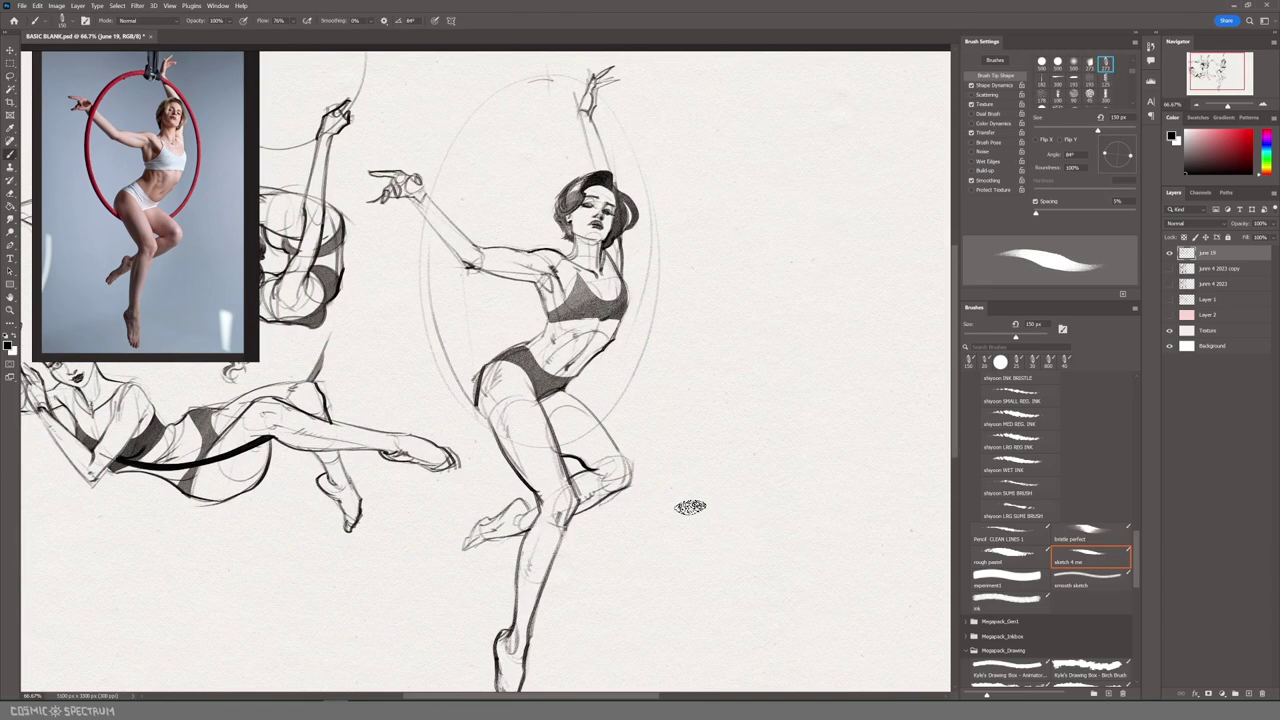
Step: Select the third figure's legs with the Lasso and shade them grey with the Gradient tool
{"action": "key", "text": "ctrl+minus"}
{"action": "key", "text": "ctrl+minus"}
{"action": "left_click_drag", "start_coordinate": [657, 443], "coordinate": [656, 478]}
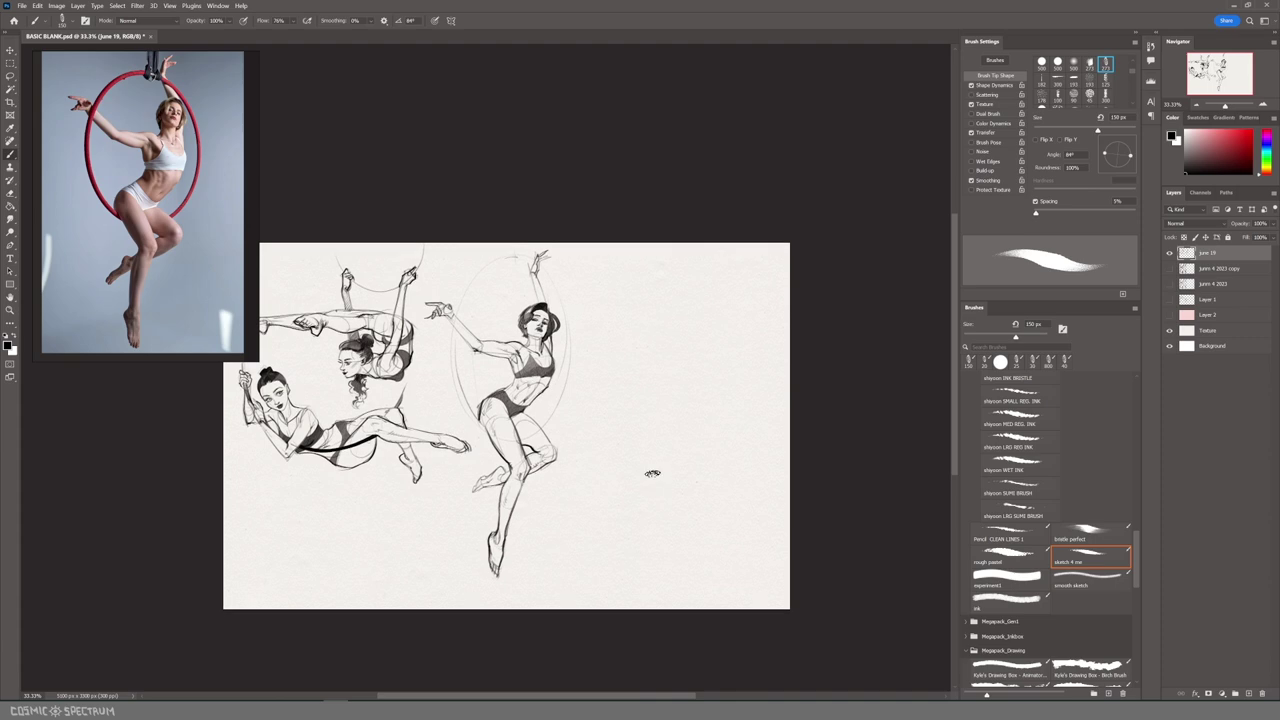
{"action": "key", "text": "l"}
{"action": "key", "text": "ctrl+plus"}
{"action": "mouse_move", "coordinate": [468, 434]}
{"action": "left_mouse_down"}
{"action": "mouse_move", "coordinate": [500, 497]}
{"action": "mouse_move", "coordinate": [447, 530]}
{"action": "mouse_move", "coordinate": [489, 533]}
{"action": "mouse_move", "coordinate": [534, 497]}
{"action": "mouse_move", "coordinate": [468, 387]}
{"action": "mouse_move", "coordinate": [568, 341]}
{"action": "mouse_move", "coordinate": [531, 400]}
{"action": "mouse_move", "coordinate": [505, 399]}
{"action": "left_mouse_up"}
{"action": "mouse_move", "coordinate": [529, 490]}
{"action": "left_mouse_down"}
{"action": "mouse_move", "coordinate": [519, 409]}
{"action": "mouse_move", "coordinate": [561, 481]}
{"action": "mouse_move", "coordinate": [494, 534]}
{"action": "mouse_move", "coordinate": [470, 600]}
{"action": "mouse_move", "coordinate": [492, 610]}
{"action": "mouse_move", "coordinate": [530, 495]}
{"action": "left_mouse_up"}
{"action": "key", "text": "g"}
{"action": "left_click_drag", "start_coordinate": [670, 396], "coordinate": [669, 655]}
{"action": "left_click_drag", "start_coordinate": [670, 344], "coordinate": [672, 326]}
{"action": "key", "text": "ctrl+z"}
{"action": "key", "text": "ctrl+shift+z"}
{"action": "key", "text": "ctrl+d"}
Step: Select the reclining figure's far leg with the Lasso and shade it with a grey gradient
{"action": "key", "text": "l"}
{"action": "left_click_drag", "start_coordinate": [542, 542], "coordinate": [782, 587]}
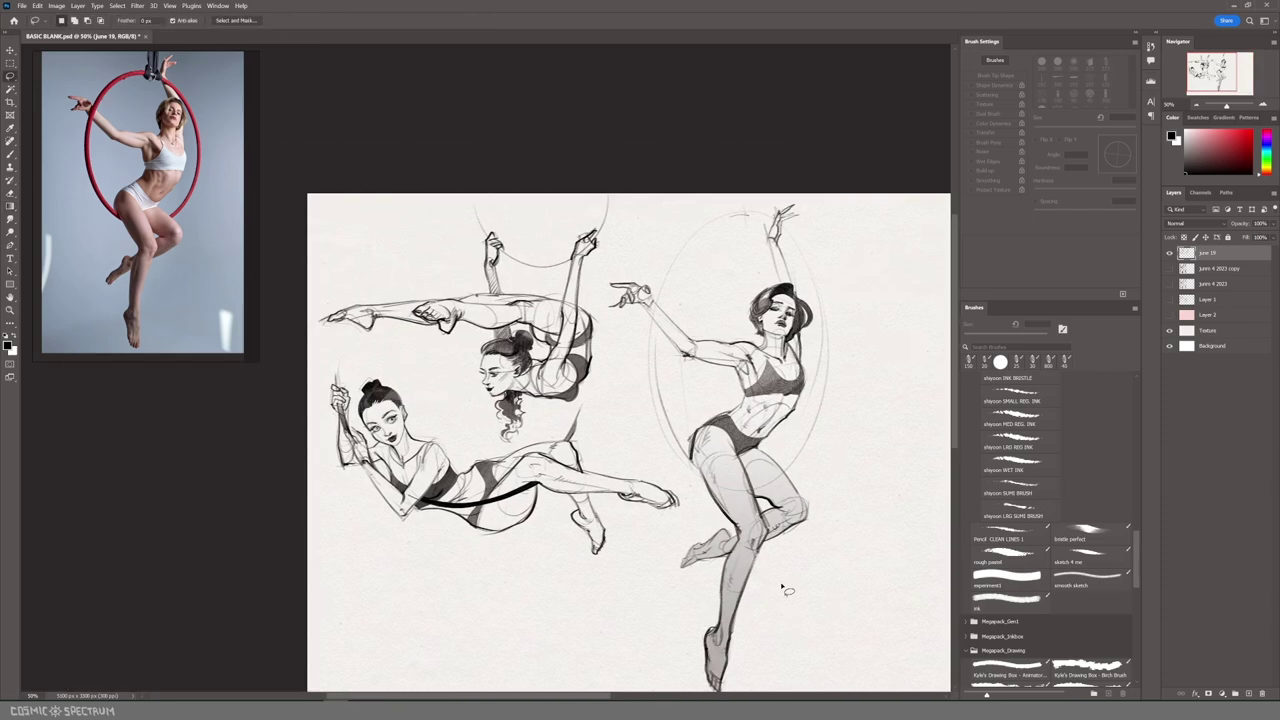
{"action": "mouse_move", "coordinate": [578, 505]}
{"action": "left_mouse_down"}
{"action": "mouse_move", "coordinate": [598, 545]}
{"action": "mouse_move", "coordinate": [595, 505]}
{"action": "mouse_move", "coordinate": [563, 490]}
{"action": "mouse_move", "coordinate": [491, 527]}
{"action": "mouse_move", "coordinate": [579, 462]}
{"action": "mouse_move", "coordinate": [530, 453]}
{"action": "left_mouse_up"}
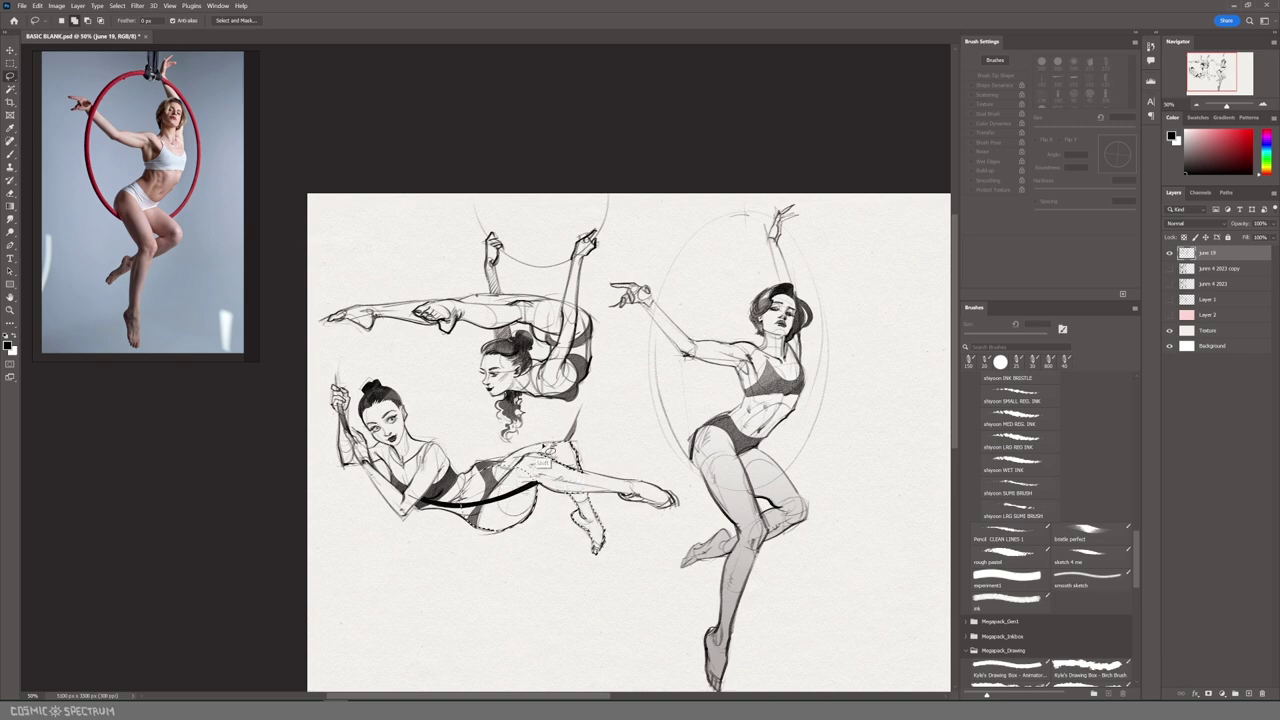
{"action": "left_click", "coordinate": [10, 206]}
{"action": "left_click_drag", "start_coordinate": [497, 540], "coordinate": [508, 490]}
{"action": "left_click_drag", "start_coordinate": [592, 556], "coordinate": [570, 488]}
{"action": "key", "text": "ctrl+d"}
Step: Select the upper-left figure's far arm and far leg with the Lasso and shade them with a grey gradient
{"action": "mouse_move", "coordinate": [839, 613]}
{"action": "left_mouse_down"}
{"action": "mouse_move", "coordinate": [709, 586]}
{"action": "mouse_move", "coordinate": [814, 631]}
{"action": "left_mouse_up"}
{"action": "left_click", "coordinate": [10, 76]}
{"action": "mouse_move", "coordinate": [530, 372]}
{"action": "left_mouse_down"}
{"action": "mouse_move", "coordinate": [499, 393]}
{"action": "mouse_move", "coordinate": [479, 355]}
{"action": "mouse_move", "coordinate": [437, 331]}
{"action": "mouse_move", "coordinate": [505, 323]}
{"action": "mouse_move", "coordinate": [457, 311]}
{"action": "mouse_move", "coordinate": [420, 323]}
{"action": "mouse_move", "coordinate": [427, 299]}
{"action": "mouse_move", "coordinate": [477, 273]}
{"action": "mouse_move", "coordinate": [463, 323]}
{"action": "mouse_move", "coordinate": [353, 347]}
{"action": "mouse_move", "coordinate": [395, 353]}
{"action": "mouse_move", "coordinate": [389, 329]}
{"action": "mouse_move", "coordinate": [330, 350]}
{"action": "left_mouse_up"}
{"action": "key", "text": "g"}
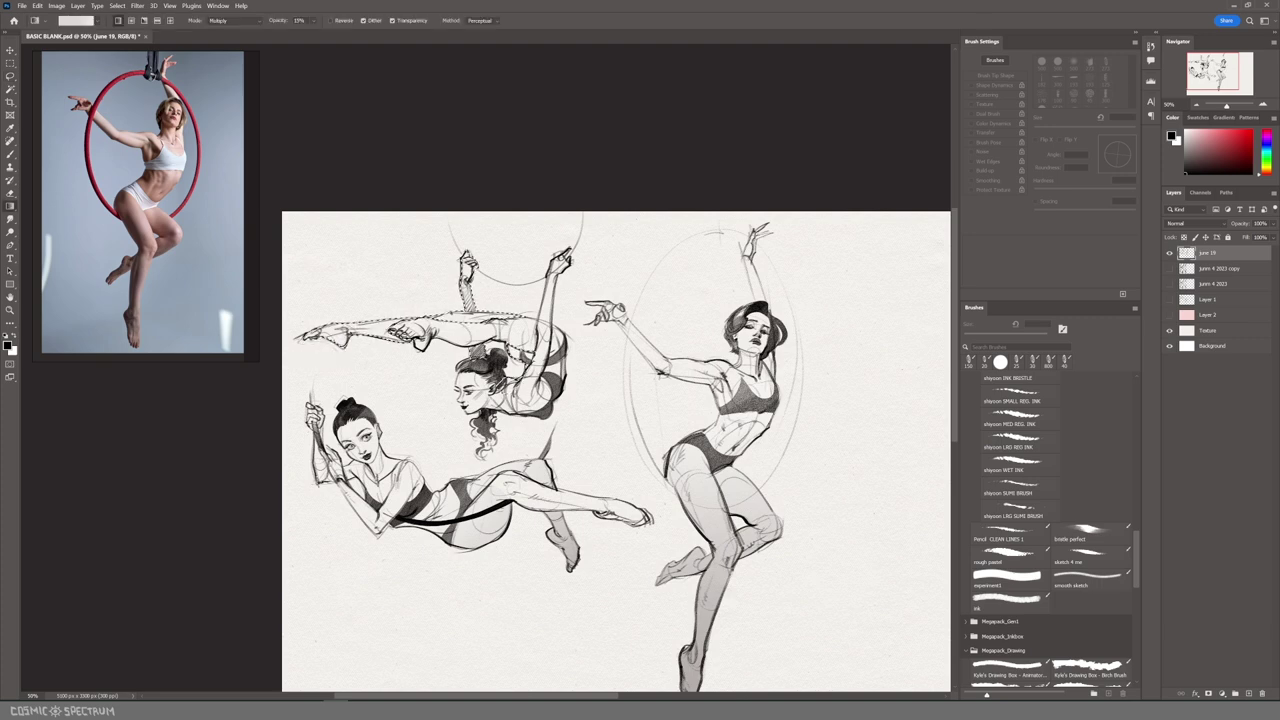
{"action": "left_click_drag", "start_coordinate": [820, 630], "coordinate": [721, 546]}
Step: Select the third figure's raised arm with the Lasso and shade it with a grey gradient
{"action": "key", "text": "l"}
{"action": "mouse_move", "coordinate": [666, 284]}
{"action": "left_mouse_down"}
{"action": "mouse_move", "coordinate": [676, 305]}
{"action": "mouse_move", "coordinate": [646, 190]}
{"action": "mouse_move", "coordinate": [662, 172]}
{"action": "mouse_move", "coordinate": [668, 280]}
{"action": "left_mouse_up"}
{"action": "key", "text": "g"}
{"action": "mouse_move", "coordinate": [642, 602]}
{"action": "left_mouse_down"}
{"action": "mouse_move", "coordinate": [708, 566]}
{"action": "mouse_move", "coordinate": [634, 589]}
{"action": "left_mouse_up"}
{"action": "left_click_drag", "start_coordinate": [516, 559], "coordinate": [685, 584]}
{"action": "left_click_drag", "start_coordinate": [870, 615], "coordinate": [758, 572]}
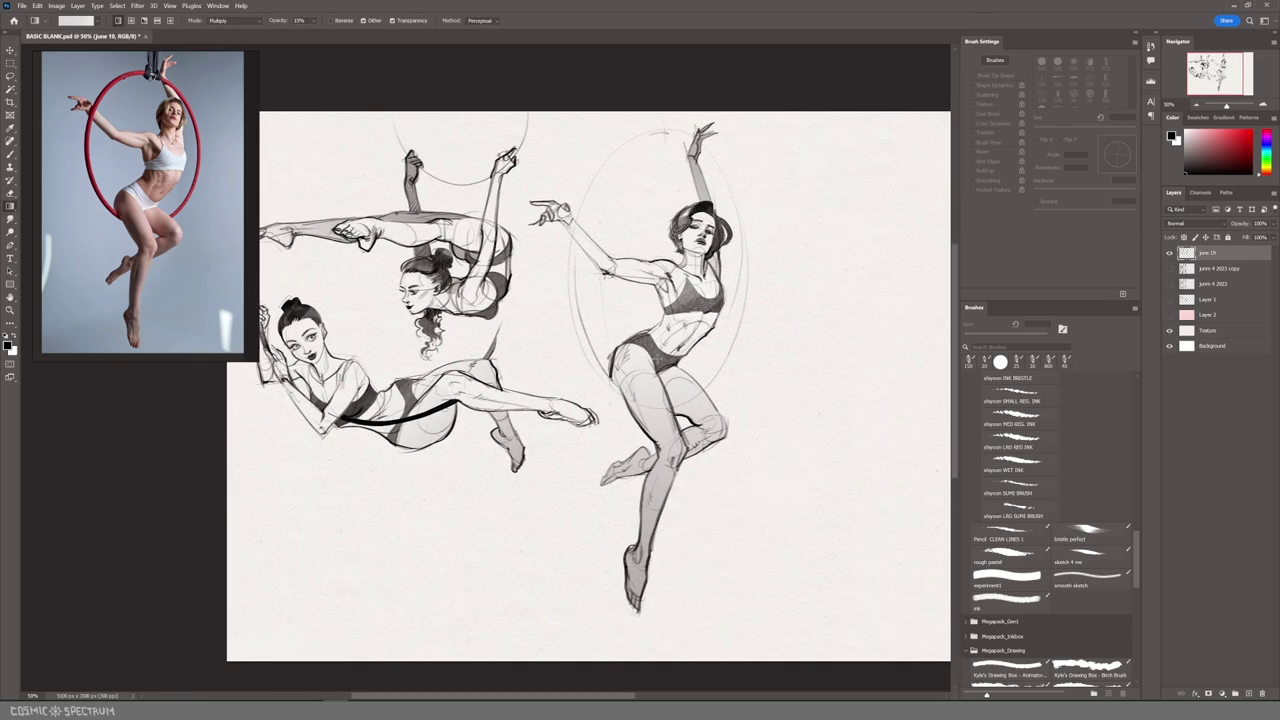
Step: Browse the reference board and frame the photo of the acrobat bent backwards over the hoop, holding her feet
{"action": "scroll", "coordinate": [75, 185], "scroll_direction": "down", "scroll_amount": 5}
{"action": "left_click_drag", "start_coordinate": [75, 185], "coordinate": [111, 280]}
{"action": "scroll", "coordinate": [206, 251], "scroll_direction": "up", "scroll_amount": 6}
{"action": "left_click_drag", "start_coordinate": [195, 120], "coordinate": [89, 217]}
{"action": "scroll", "coordinate": [89, 217], "scroll_direction": "down", "scroll_amount": 5}
{"action": "left_click_drag", "start_coordinate": [105, 345], "coordinate": [63, 140]}
{"action": "left_click_drag", "start_coordinate": [201, 151], "coordinate": [134, 320]}
{"action": "scroll", "coordinate": [218, 254], "scroll_direction": "up", "scroll_amount": 6}
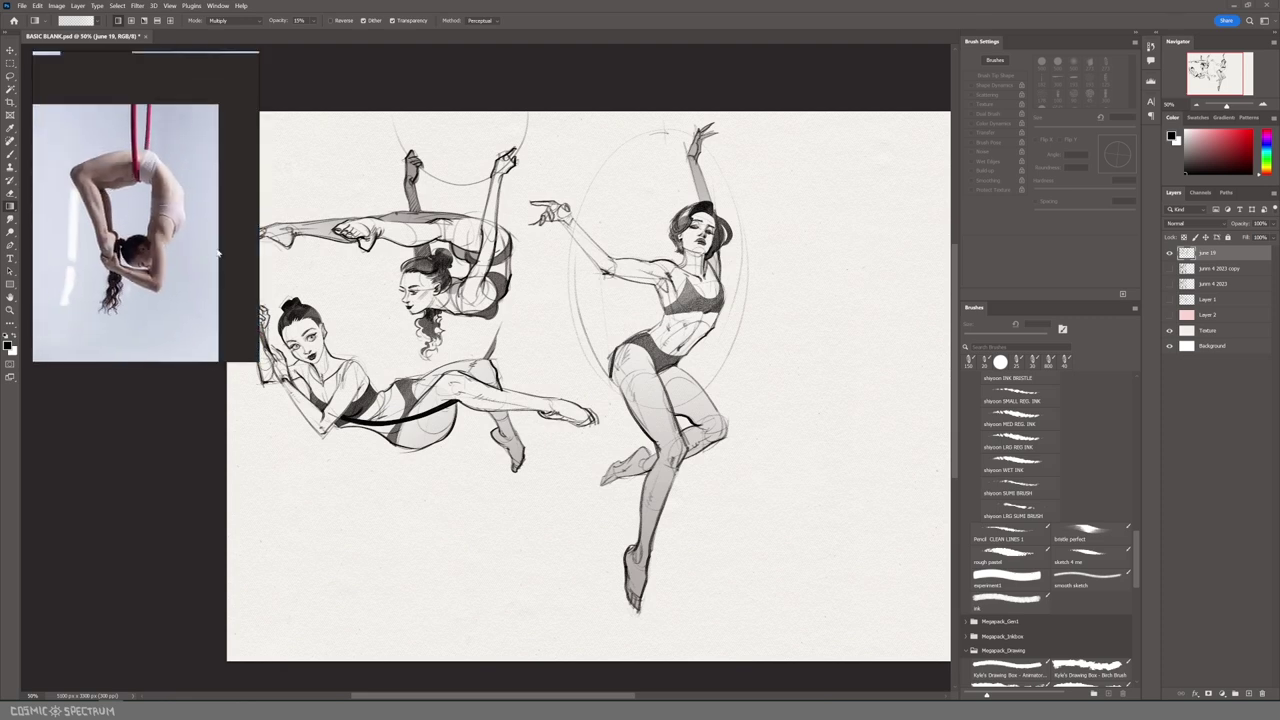
Step: Set the brush to 30 px and rough in the fourth figure's arched torso and hips on the empty area of the canvas
{"action": "left_click_drag", "start_coordinate": [855, 507], "coordinate": [593, 486]}
{"action": "key", "text": "b"}
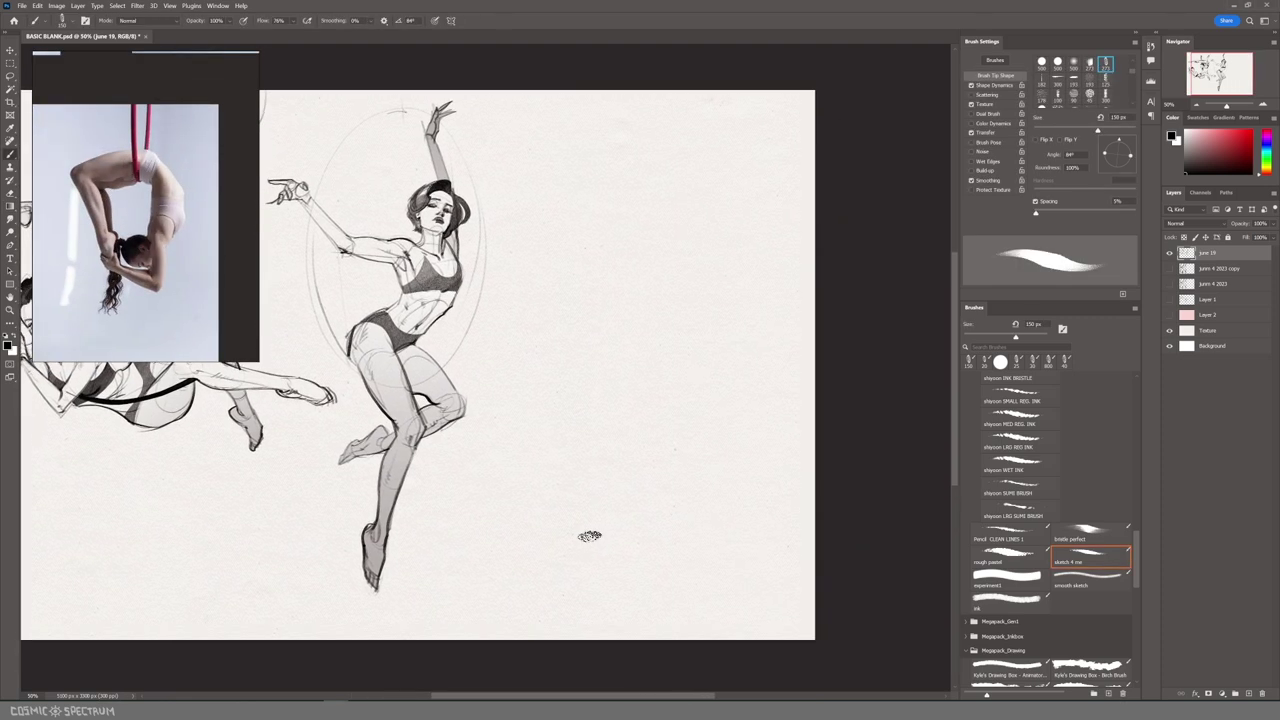
{"action": "key", "text": "["}
{"action": "key", "text": "["}
{"action": "key", "text": "["}
{"action": "key", "text": "["}
{"action": "key", "text": "["}
{"action": "key", "text": "["}
{"action": "key", "text": "["}
{"action": "key", "text": "["}
{"action": "key", "text": "["}
{"action": "key", "text": "["}
{"action": "left_click_drag", "start_coordinate": [672, 382], "coordinate": [675, 442]}
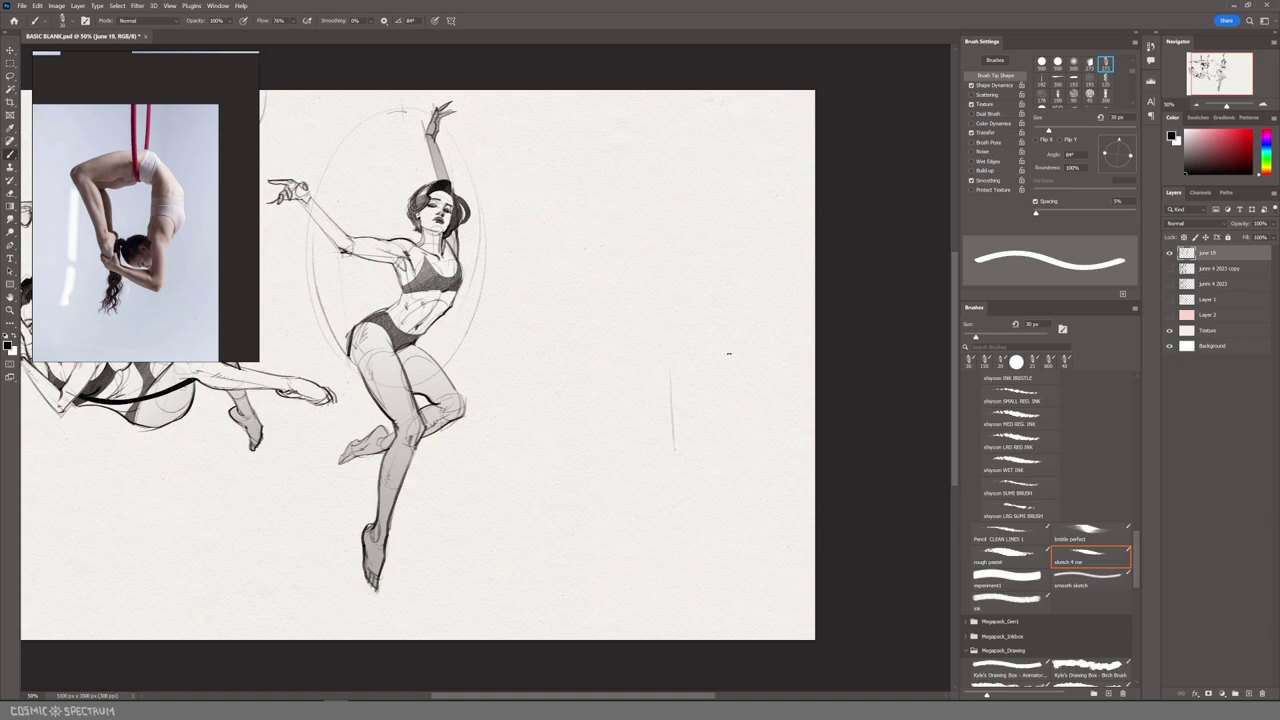
{"action": "left_click_drag", "start_coordinate": [714, 378], "coordinate": [678, 454]}
{"action": "left_click_drag", "start_coordinate": [656, 330], "coordinate": [714, 368]}
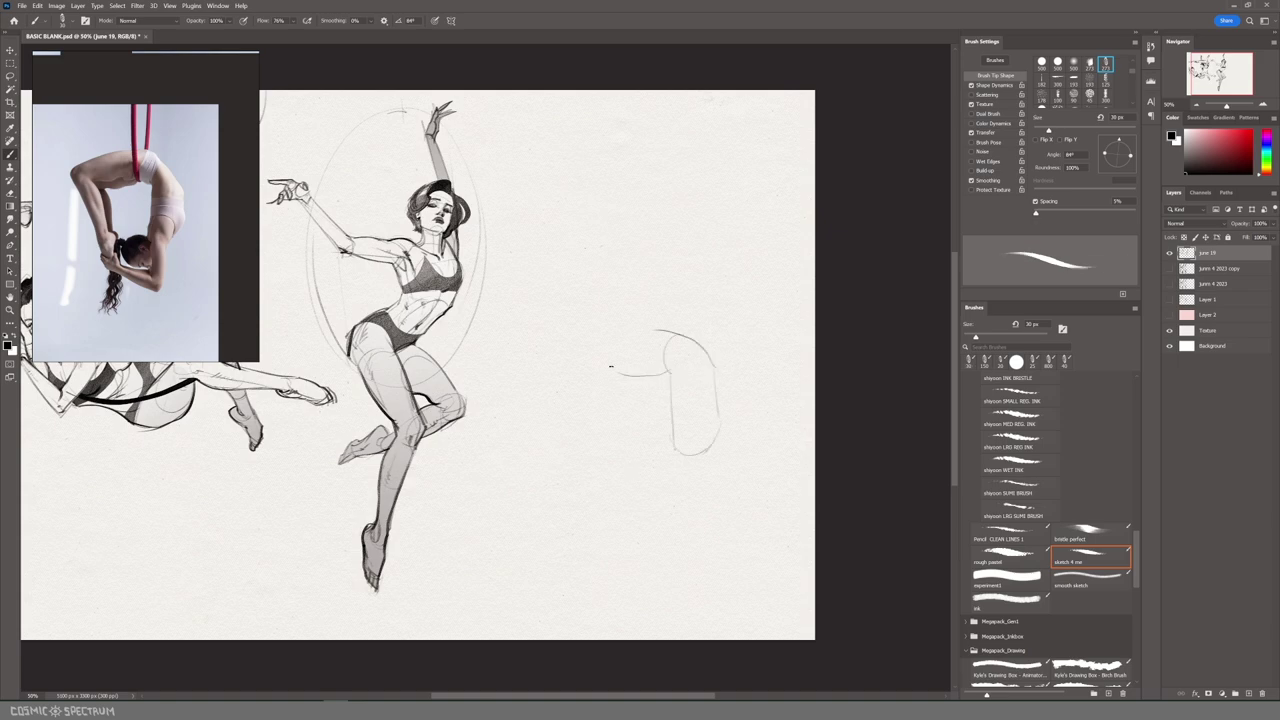
{"action": "key", "text": "ctrl+z"}
{"action": "mouse_move", "coordinate": [712, 362]}
{"action": "left_mouse_down"}
{"action": "mouse_move", "coordinate": [714, 443]}
{"action": "mouse_move", "coordinate": [684, 522]}
{"action": "left_mouse_up"}
{"action": "key", "text": "ctrl+z"}
Step: Sketch the fourth figure's rib cage, shoulder, hanging upper arm and bent forearm
{"action": "mouse_move", "coordinate": [679, 450]}
{"action": "left_mouse_down"}
{"action": "mouse_move", "coordinate": [696, 479]}
{"action": "mouse_move", "coordinate": [676, 472]}
{"action": "mouse_move", "coordinate": [677, 527]}
{"action": "left_mouse_up"}
{"action": "left_click_drag", "start_coordinate": [719, 406], "coordinate": [704, 462]}
{"action": "key", "text": "ctrl+z"}
{"action": "mouse_move", "coordinate": [723, 420]}
{"action": "left_mouse_down"}
{"action": "mouse_move", "coordinate": [672, 463]}
{"action": "mouse_move", "coordinate": [661, 369]}
{"action": "left_mouse_up"}
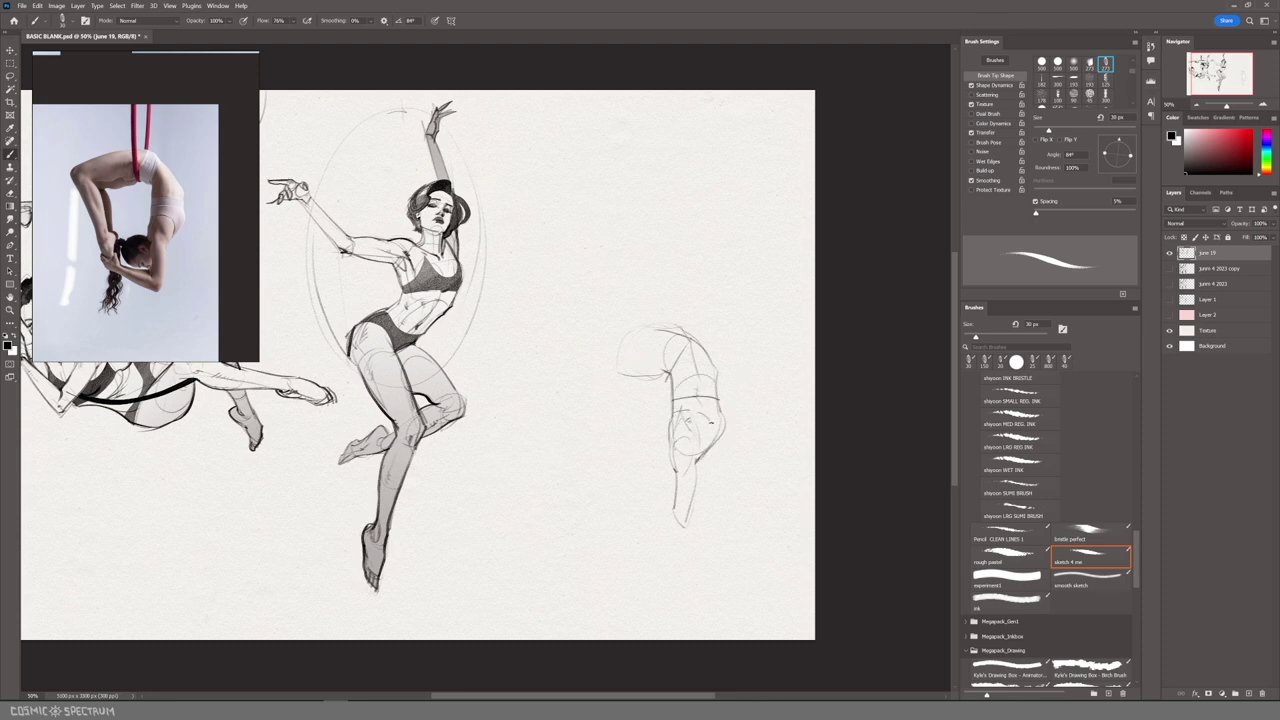
{"action": "left_click_drag", "start_coordinate": [605, 498], "coordinate": [687, 528]}
{"action": "key", "text": "ctrl+z"}
{"action": "left_click_drag", "start_coordinate": [699, 464], "coordinate": [691, 521]}
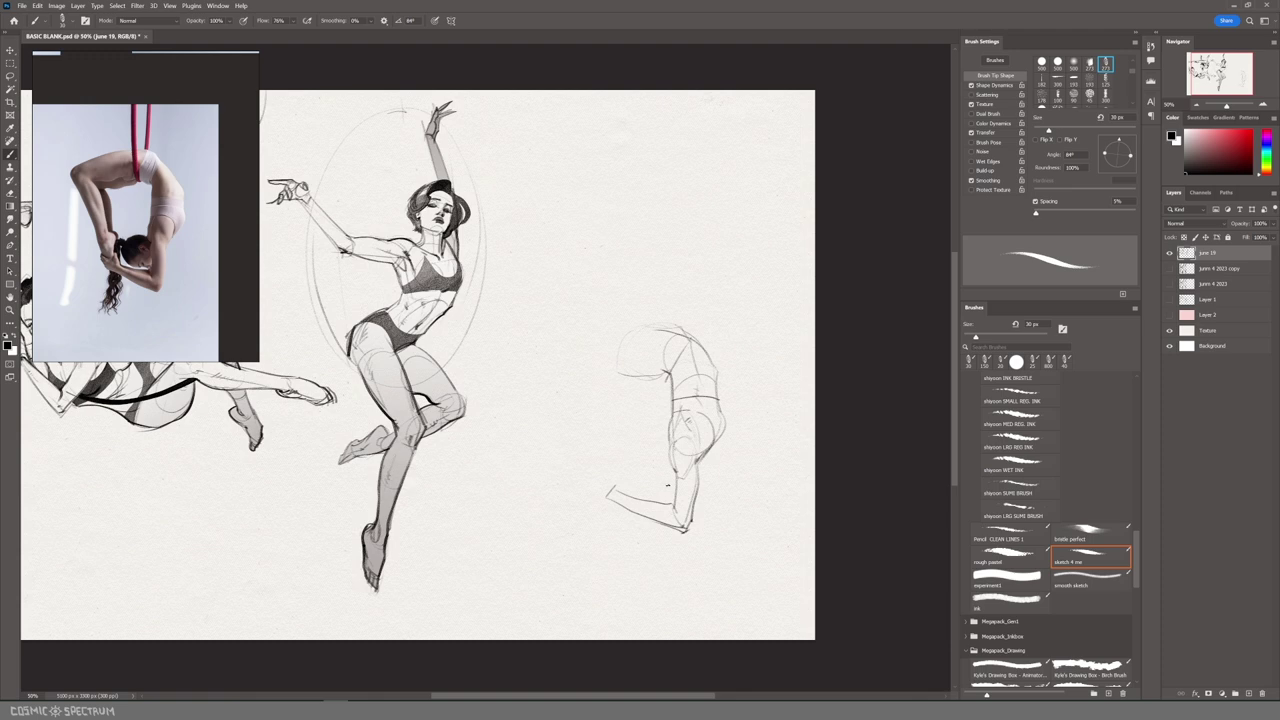
Step: Sketch the fourth figure's upside-down head with its ear beside the arm and lighten its rough lines with the Eraser
{"action": "left_click_drag", "start_coordinate": [645, 430], "coordinate": [657, 478]}
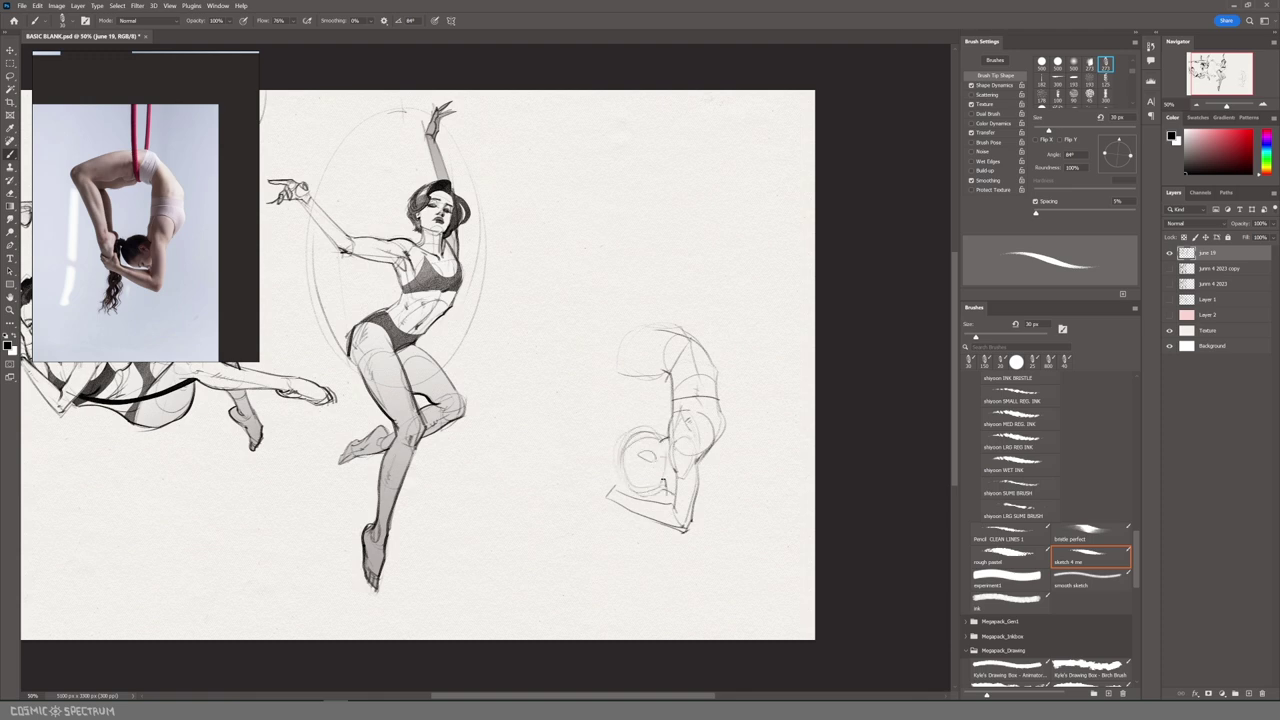
{"action": "key", "text": "e"}
{"action": "mouse_move", "coordinate": [627, 438]}
{"action": "left_mouse_down"}
{"action": "mouse_move", "coordinate": [660, 434]}
{"action": "mouse_move", "coordinate": [622, 490]}
{"action": "mouse_move", "coordinate": [610, 420]}
{"action": "mouse_move", "coordinate": [657, 490]}
{"action": "left_mouse_up"}
Step: Reshape the fourth figure's lassoed head with Free Transform to fit beside the arm and sketch the gripping hand at the forearm's end
{"action": "key", "text": "b"}
{"action": "key", "text": "l"}
{"action": "key", "text": "ctrl+t"}
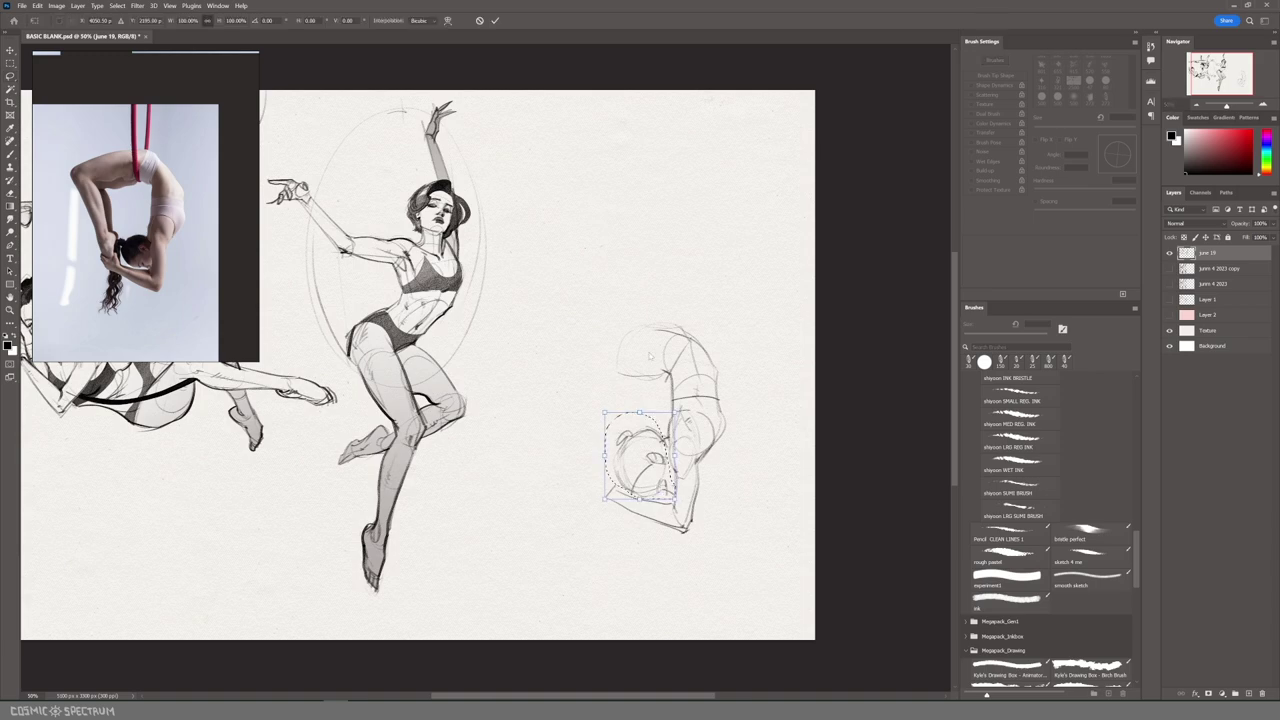
{"action": "left_click_drag", "start_coordinate": [602, 409], "coordinate": [609, 417]}
{"action": "left_click_drag", "start_coordinate": [665, 455], "coordinate": [677, 492]}
{"action": "key", "text": "Return"}
{"action": "key", "text": "ctrl+d"}
{"action": "key", "text": "e"}
{"action": "key", "text": "b"}
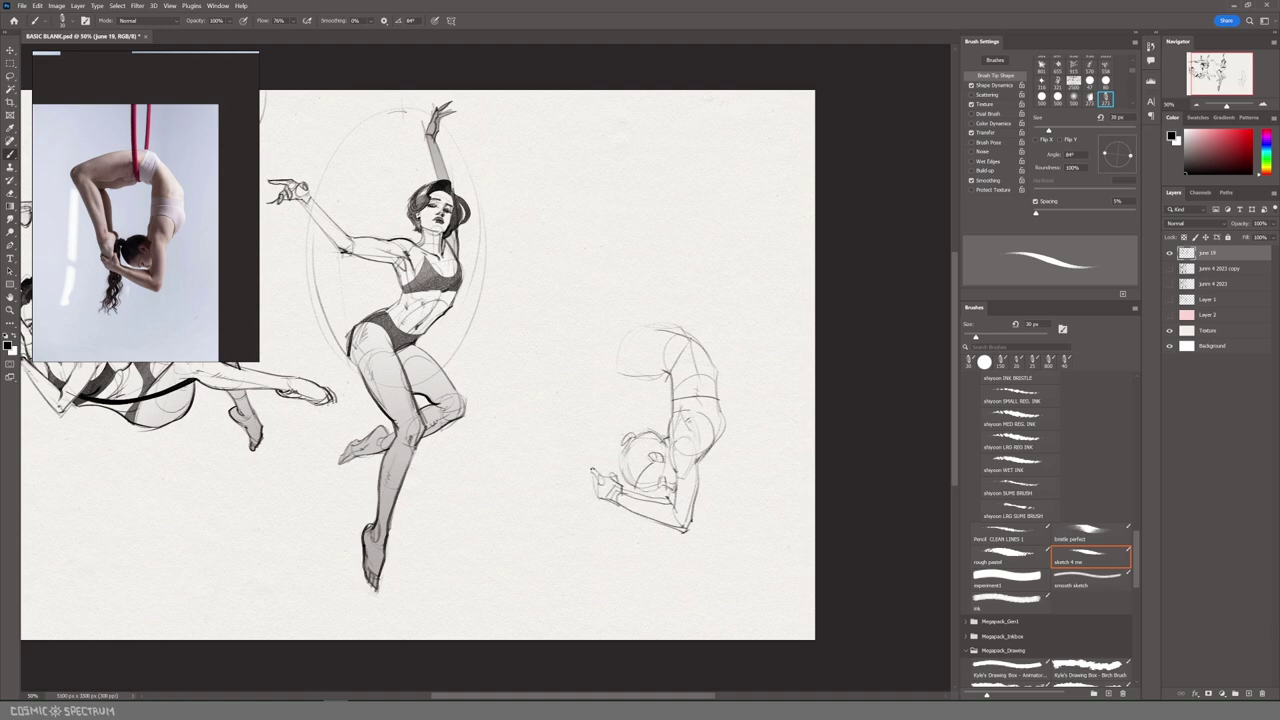
Step: Sketch the fourth figure's upper thigh contour from knee to hip and refine the arched waist and belly lines
{"action": "left_click_drag", "start_coordinate": [554, 358], "coordinate": [688, 328]}
{"action": "mouse_move", "coordinate": [696, 334]}
{"action": "left_mouse_down"}
{"action": "mouse_move", "coordinate": [720, 384]}
{"action": "mouse_move", "coordinate": [668, 427]}
{"action": "left_mouse_up"}
{"action": "key", "text": "e"}
{"action": "key", "text": "b"}
{"action": "key", "text": "e"}
{"action": "left_click_drag", "start_coordinate": [672, 370], "coordinate": [668, 412]}
Step: Sketch the fourth figure's bent knee, lower leg reaching down to the hand, and the inner contours of thigh and shin
{"action": "mouse_move", "coordinate": [692, 342]}
{"action": "left_mouse_down"}
{"action": "mouse_move", "coordinate": [664, 323]}
{"action": "mouse_move", "coordinate": [691, 328]}
{"action": "mouse_move", "coordinate": [570, 334]}
{"action": "mouse_move", "coordinate": [545, 352]}
{"action": "mouse_move", "coordinate": [590, 472]}
{"action": "left_mouse_up"}
{"action": "key", "text": "b"}
{"action": "key", "text": "ctrl+z"}
{"action": "key", "text": "ctrl+z"}
{"action": "left_click_drag", "start_coordinate": [551, 364], "coordinate": [601, 475]}
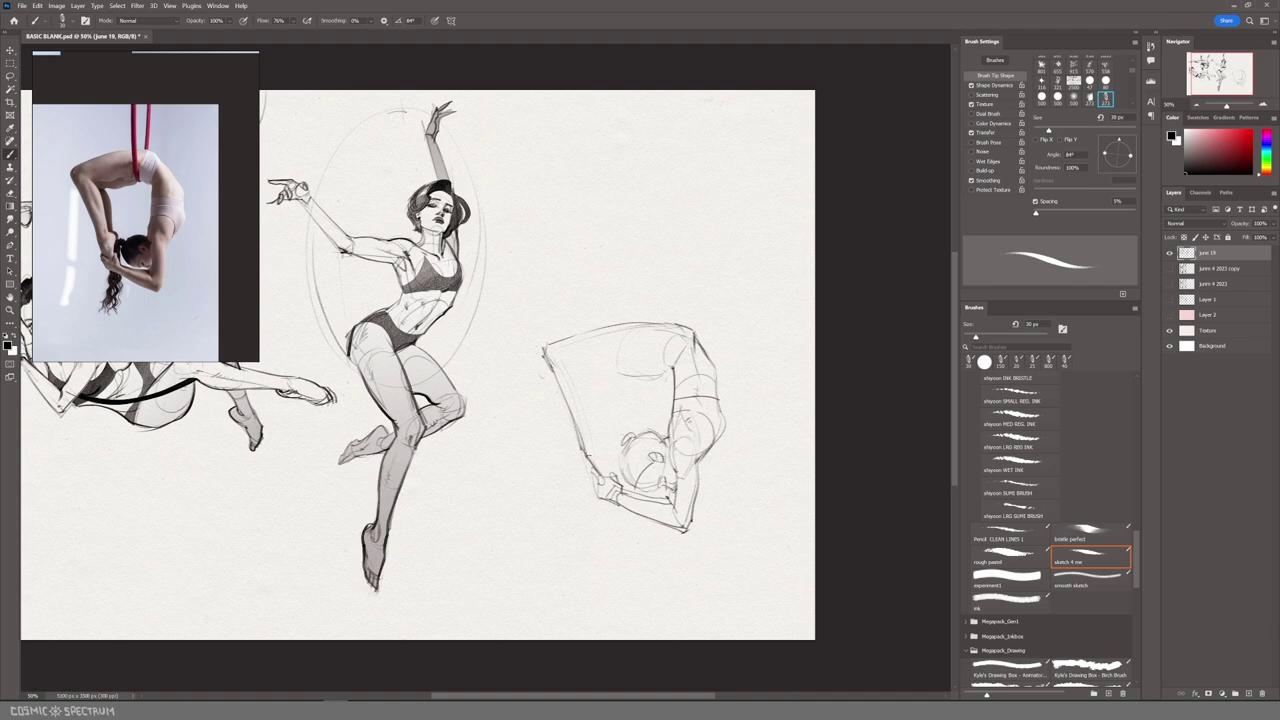
{"action": "left_click_drag", "start_coordinate": [557, 352], "coordinate": [600, 448]}
{"action": "left_click_drag", "start_coordinate": [574, 362], "coordinate": [672, 374]}
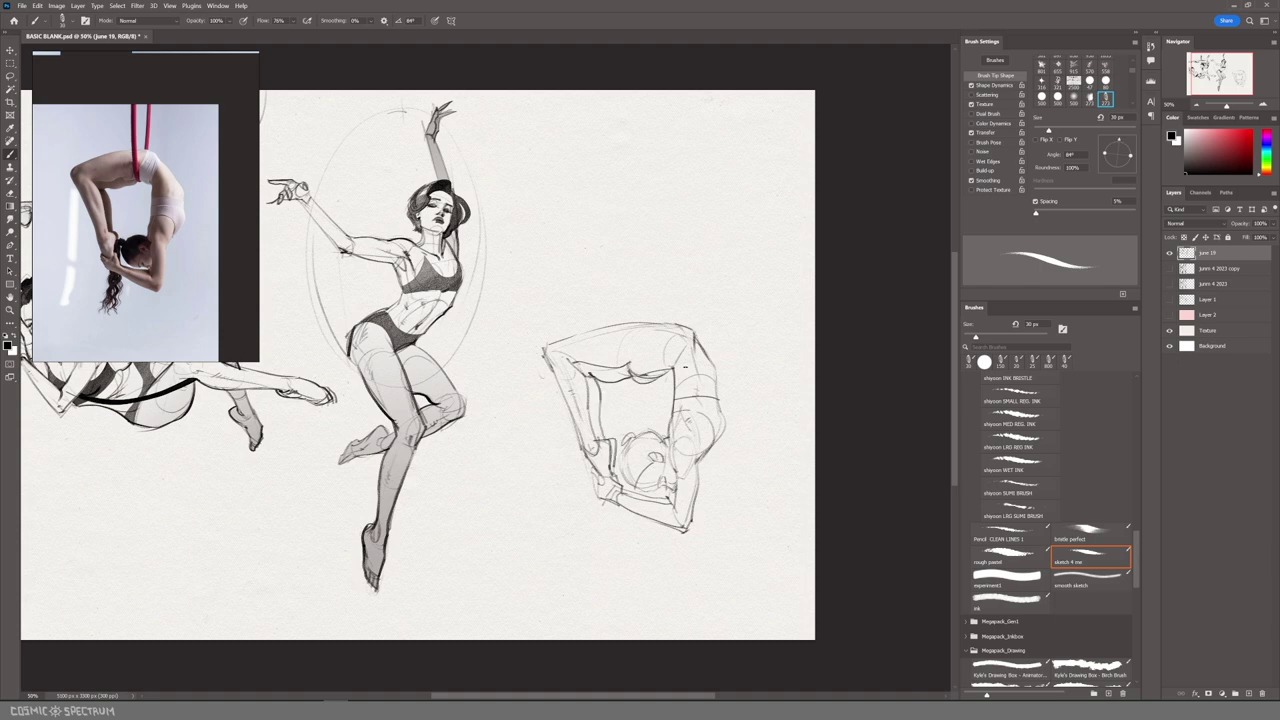
Step: Sketch the hoop's vertical lines passing over the fourth figure's hips and erase the rough lines around them
{"action": "left_click_drag", "start_coordinate": [652, 380], "coordinate": [640, 272]}
{"action": "left_click_drag", "start_coordinate": [670, 326], "coordinate": [666, 292]}
{"action": "key", "text": "e"}
{"action": "mouse_move", "coordinate": [664, 374]}
{"action": "left_mouse_down"}
{"action": "mouse_move", "coordinate": [634, 378]}
{"action": "mouse_move", "coordinate": [665, 377]}
{"action": "mouse_move", "coordinate": [654, 380]}
{"action": "left_mouse_up"}
{"action": "key", "text": "b"}
{"action": "mouse_move", "coordinate": [630, 366]}
{"action": "left_mouse_down"}
{"action": "mouse_move", "coordinate": [671, 376]}
{"action": "mouse_move", "coordinate": [630, 380]}
{"action": "mouse_move", "coordinate": [636, 354]}
{"action": "left_mouse_up"}
{"action": "key", "text": "e"}
{"action": "key", "text": "b"}
{"action": "key", "text": "e"}
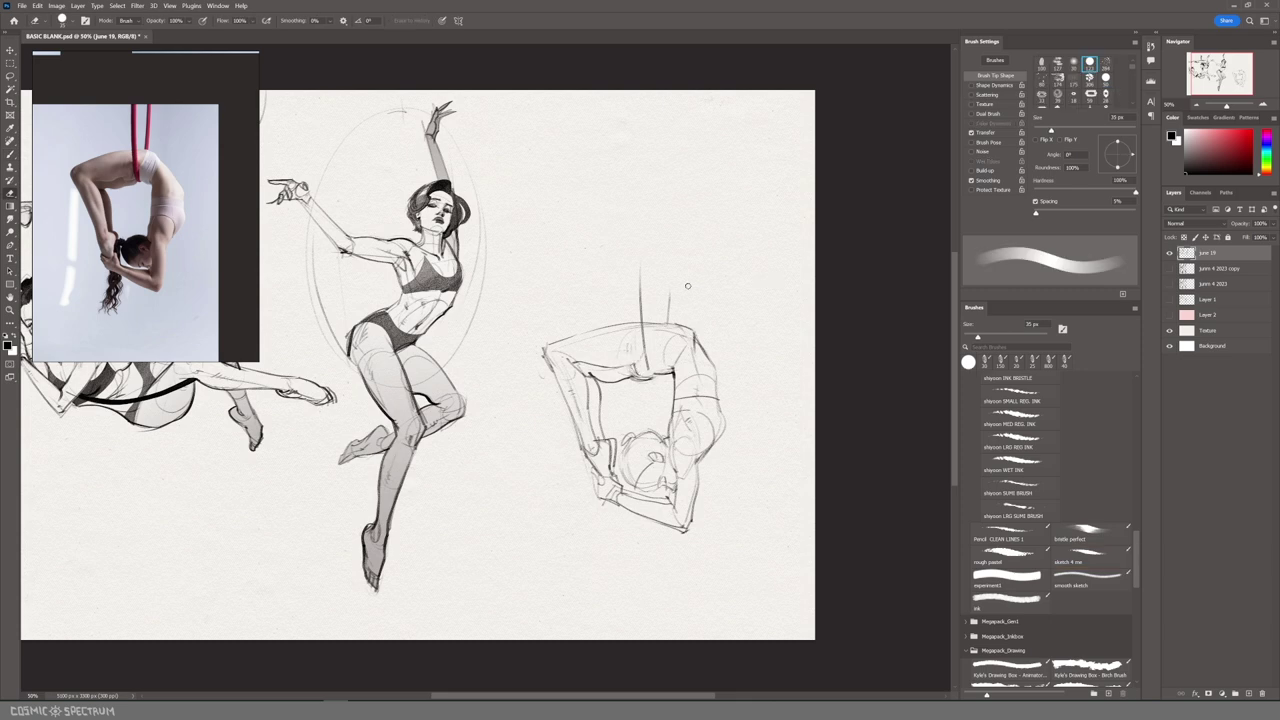
{"action": "key", "text": "b"}
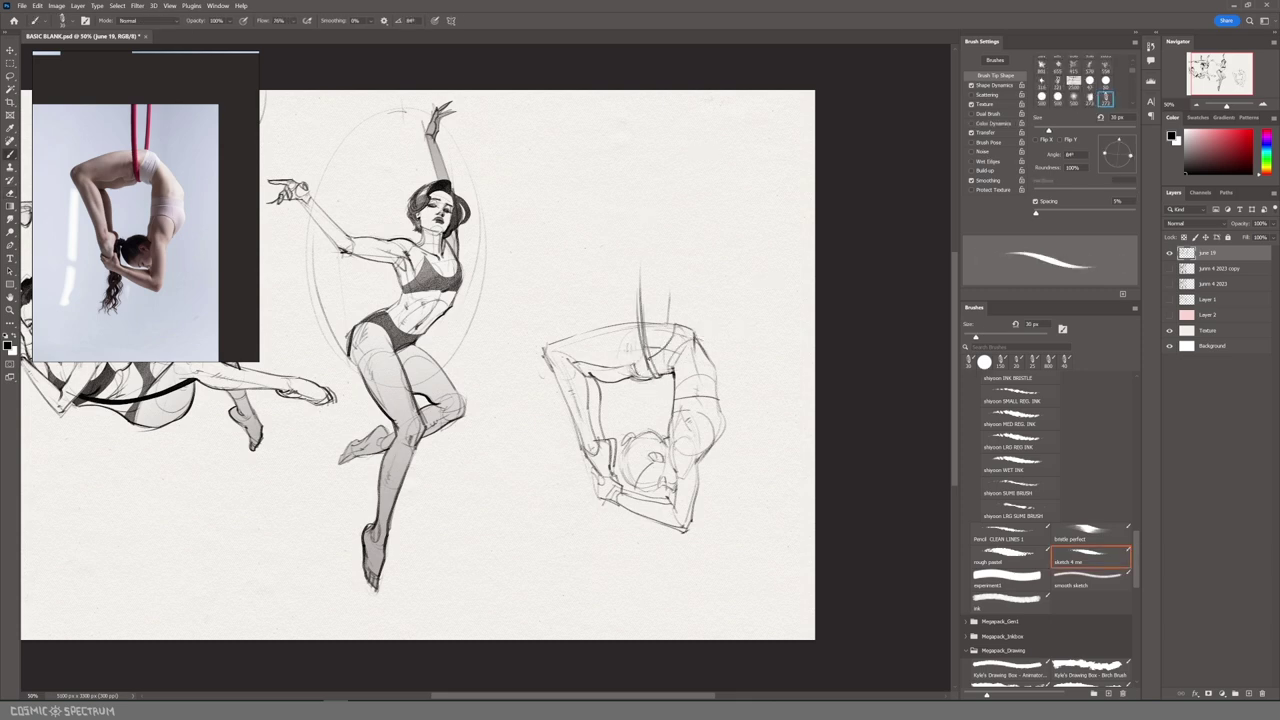
Step: Clean up the fourth figure's hip and thigh underside, and strengthen the contours of the lower leg, foot and head
{"action": "mouse_move", "coordinate": [685, 325]}
{"action": "left_mouse_down"}
{"action": "mouse_move", "coordinate": [719, 384]}
{"action": "mouse_move", "coordinate": [694, 350]}
{"action": "mouse_move", "coordinate": [712, 368]}
{"action": "left_mouse_up"}
{"action": "key", "text": "e"}
{"action": "left_click_drag", "start_coordinate": [585, 368], "coordinate": [640, 380]}
{"action": "key", "text": "b"}
{"action": "left_click_drag", "start_coordinate": [588, 372], "coordinate": [598, 440]}
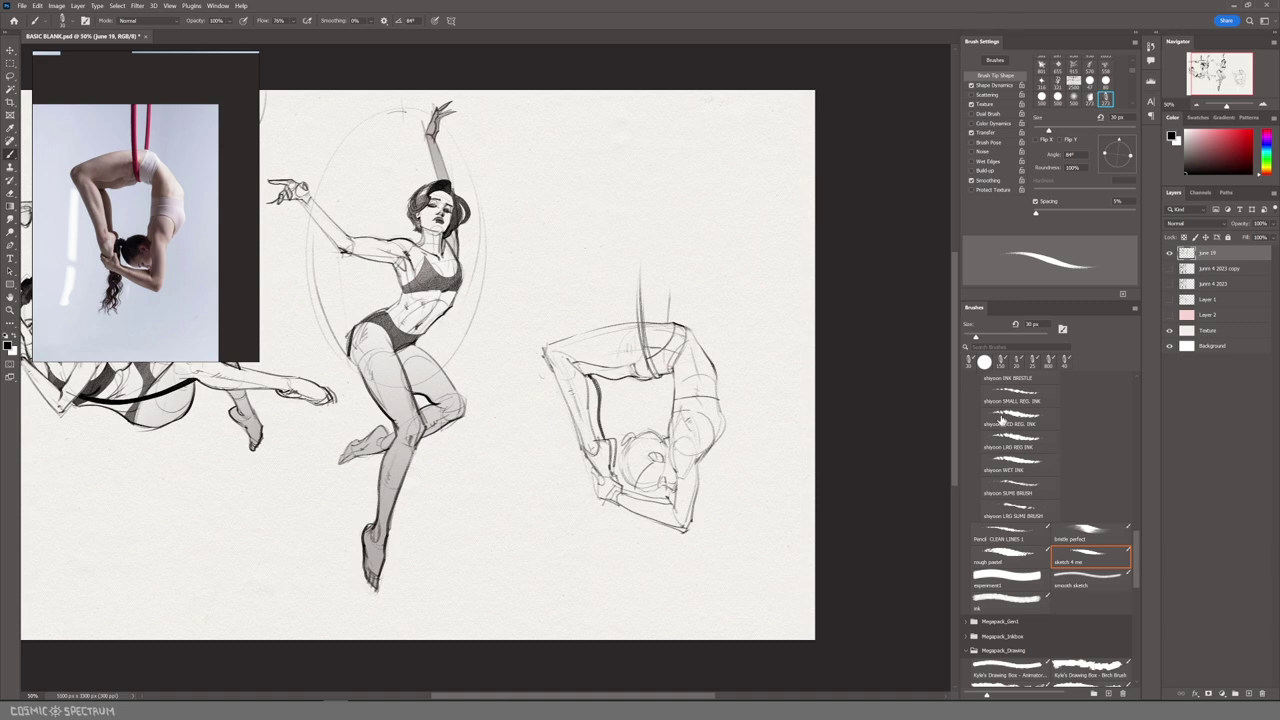
{"action": "key", "text": "l"}
{"action": "key", "text": "b"}
{"action": "mouse_move", "coordinate": [594, 332]}
{"action": "left_mouse_down"}
{"action": "mouse_move", "coordinate": [550, 376]}
{"action": "mouse_move", "coordinate": [596, 466]}
{"action": "left_mouse_up"}
{"action": "mouse_move", "coordinate": [590, 416]}
{"action": "left_mouse_down"}
{"action": "mouse_move", "coordinate": [612, 478]}
{"action": "mouse_move", "coordinate": [630, 488]}
{"action": "left_mouse_up"}
{"action": "mouse_move", "coordinate": [640, 438]}
{"action": "left_mouse_down"}
{"action": "mouse_move", "coordinate": [644, 486]}
{"action": "mouse_move", "coordinate": [614, 446]}
{"action": "left_mouse_up"}
Step: Draw the fourth figure's wavy ponytail hanging below the hands, enlarging the brush to thicken the locks
{"action": "left_click_drag", "start_coordinate": [588, 536], "coordinate": [577, 550]}
{"action": "mouse_move", "coordinate": [602, 506]}
{"action": "left_mouse_down"}
{"action": "mouse_move", "coordinate": [618, 522]}
{"action": "mouse_move", "coordinate": [594, 546]}
{"action": "mouse_move", "coordinate": [580, 538]}
{"action": "left_mouse_up"}
{"action": "key", "text": "bracketright"}
{"action": "key", "text": "bracketright"}
{"action": "key", "text": "bracketright"}
{"action": "key", "text": "bracketright"}
{"action": "key", "text": "bracketright"}
{"action": "left_click_drag", "start_coordinate": [612, 504], "coordinate": [584, 550]}
{"action": "left_click_drag", "start_coordinate": [590, 532], "coordinate": [582, 554]}
Step: Lasso the fourth figure's hair on the head and shade it dark with an enlarged brush
{"action": "key", "text": "e"}
{"action": "key", "text": "l"}
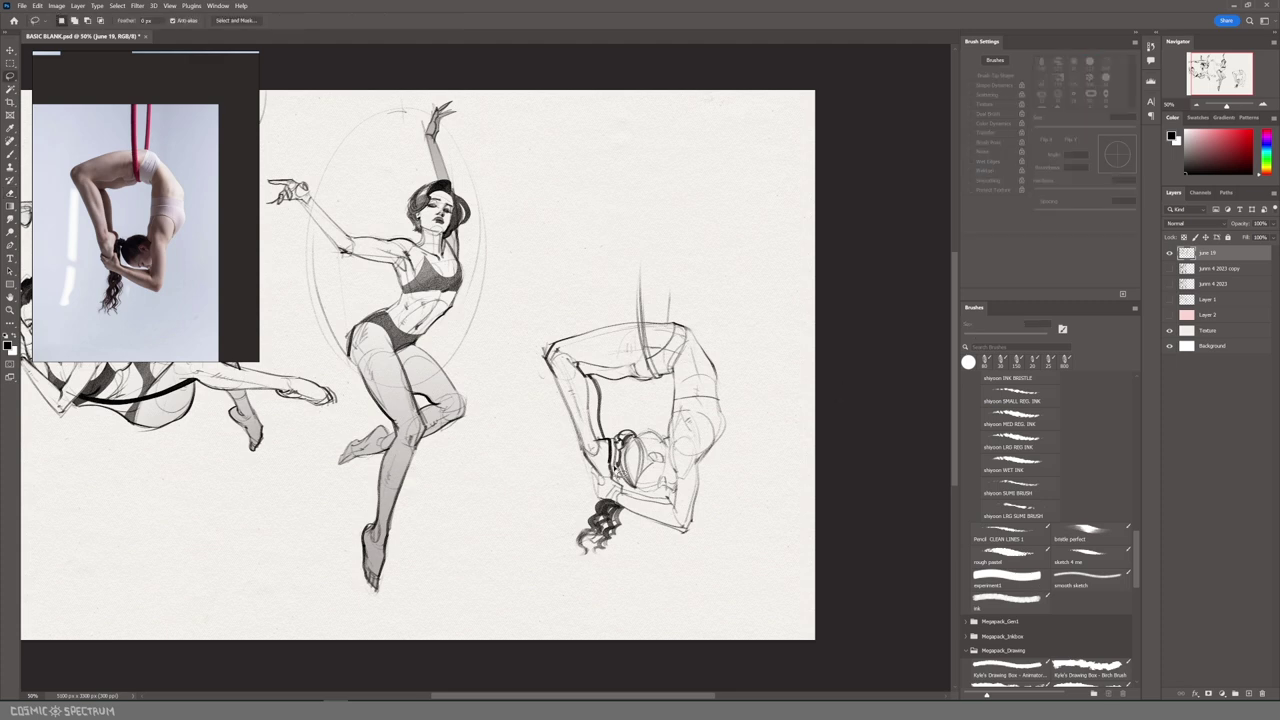
{"action": "mouse_move", "coordinate": [667, 458]}
{"action": "left_mouse_down"}
{"action": "mouse_move", "coordinate": [646, 431]}
{"action": "mouse_move", "coordinate": [613, 464]}
{"action": "mouse_move", "coordinate": [656, 462]}
{"action": "mouse_move", "coordinate": [690, 529]}
{"action": "left_mouse_up"}
{"action": "key", "text": "b"}
{"action": "key", "text": "bracketright"}
{"action": "key", "text": "bracketright"}
{"action": "key", "text": "bracketright"}
{"action": "key", "text": "bracketright"}
{"action": "key", "text": "bracketright"}
{"action": "key", "text": "bracketright"}
{"action": "key", "text": "bracketright"}
{"action": "key", "text": "bracketright"}
{"action": "key", "text": "bracketright"}
{"action": "key", "text": "bracketright"}
{"action": "key", "text": "bracketright"}
{"action": "key", "text": "ctrl+d"}
Step: Reduce the brush to 25 px and strengthen the fourth figure's forearm, face and shoulder lines
{"action": "key", "text": "bracketleft"}
{"action": "key", "text": "bracketleft"}
{"action": "key", "text": "bracketleft"}
{"action": "key", "text": "bracketleft"}
{"action": "key", "text": "bracketleft"}
{"action": "key", "text": "bracketleft"}
{"action": "key", "text": "bracketleft"}
{"action": "key", "text": "bracketleft"}
{"action": "key", "text": "bracketleft"}
{"action": "key", "text": "bracketleft"}
{"action": "key", "text": "bracketleft"}
{"action": "key", "text": "bracketleft"}
{"action": "key", "text": "bracketleft"}
{"action": "key", "text": "bracketleft"}
{"action": "key", "text": "bracketleft"}
{"action": "key", "text": "bracketleft"}
{"action": "key", "text": "bracketleft"}
{"action": "key", "text": "bracketleft"}
{"action": "key", "text": "bracketleft"}
{"action": "key", "text": "ctrl+z"}
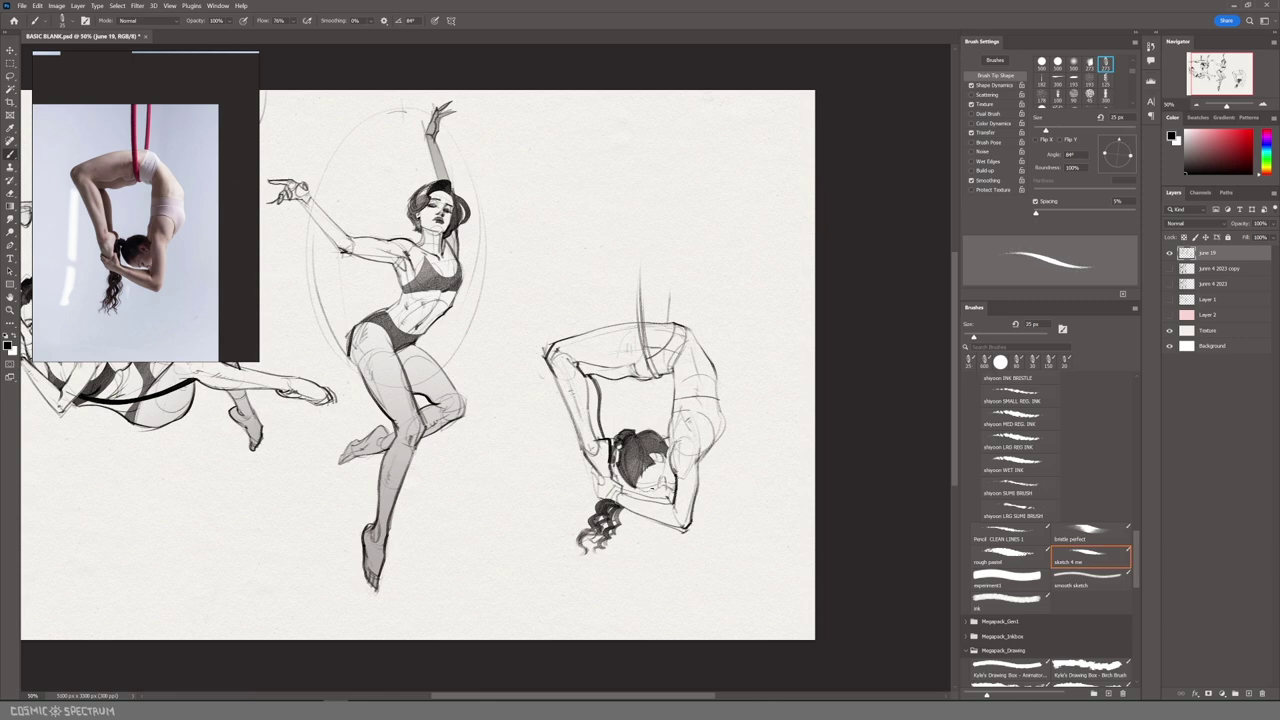
{"action": "left_click_drag", "start_coordinate": [622, 506], "coordinate": [688, 530]}
{"action": "key", "text": "e"}
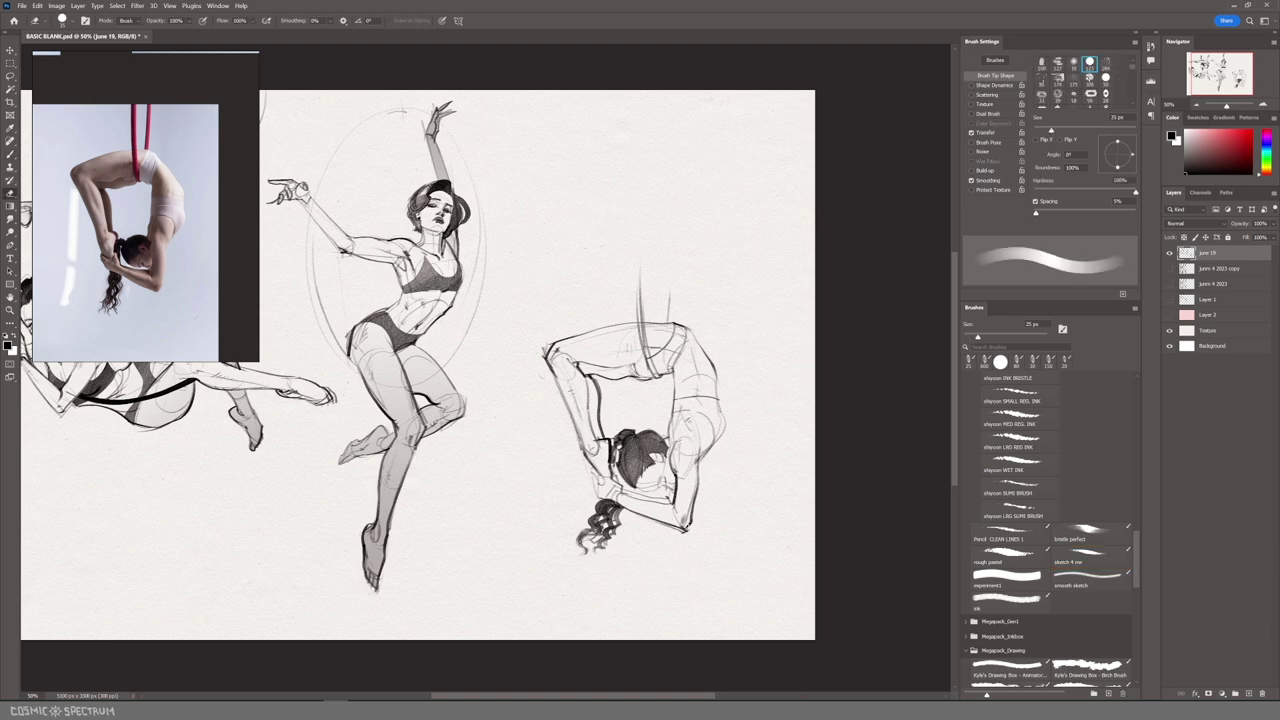
{"action": "key", "text": "b"}
{"action": "mouse_move", "coordinate": [672, 452]}
{"action": "left_mouse_down"}
{"action": "mouse_move", "coordinate": [673, 393]}
{"action": "mouse_move", "coordinate": [724, 446]}
{"action": "left_mouse_up"}
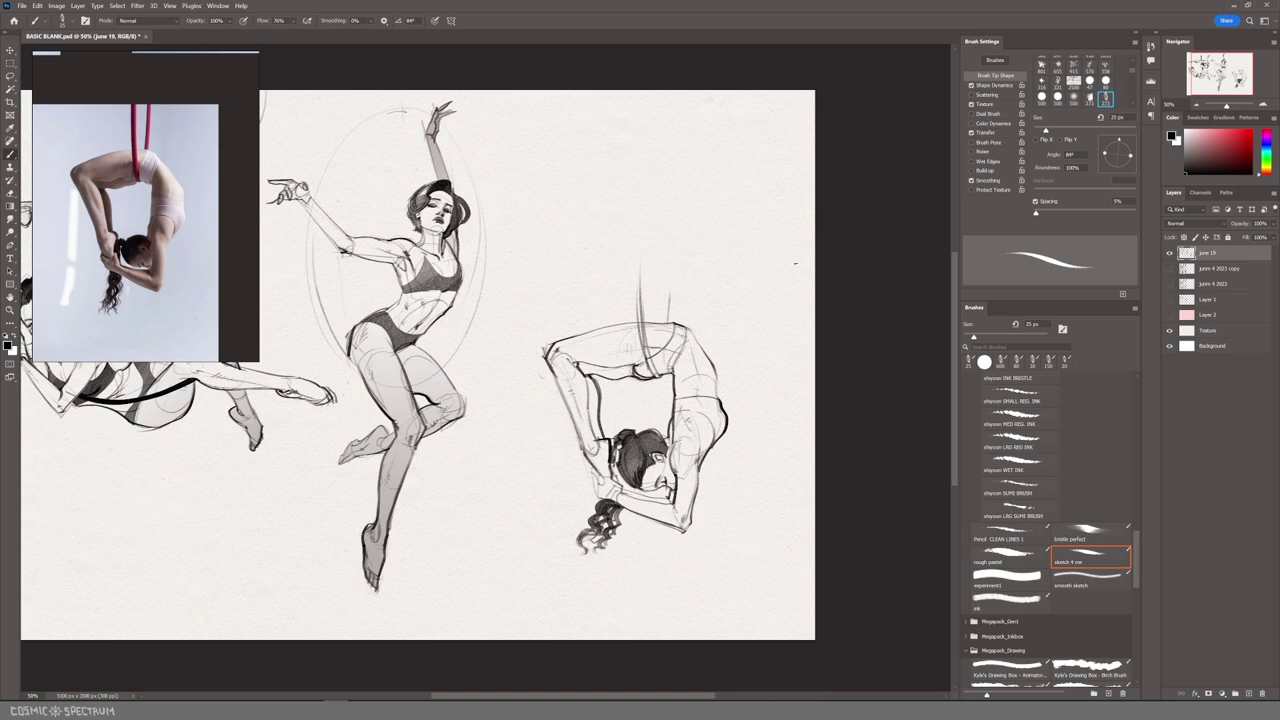
Step: Lasso the fourth figure's far leg and far arm beside the inner opening and shade them with a light grey gradient
{"action": "key", "text": "l"}
{"action": "mouse_move", "coordinate": [579, 366]}
{"action": "left_mouse_down"}
{"action": "mouse_move", "coordinate": [604, 438]}
{"action": "mouse_move", "coordinate": [577, 362]}
{"action": "left_mouse_up"}
{"action": "mouse_move", "coordinate": [656, 378]}
{"action": "left_mouse_down"}
{"action": "mouse_move", "coordinate": [580, 367]}
{"action": "mouse_move", "coordinate": [652, 376]}
{"action": "left_mouse_up"}
{"action": "left_click_drag", "start_coordinate": [673, 442], "coordinate": [671, 424]}
{"action": "mouse_move", "coordinate": [670, 510]}
{"action": "left_mouse_down"}
{"action": "mouse_move", "coordinate": [622, 502]}
{"action": "mouse_move", "coordinate": [612, 442]}
{"action": "left_mouse_up"}
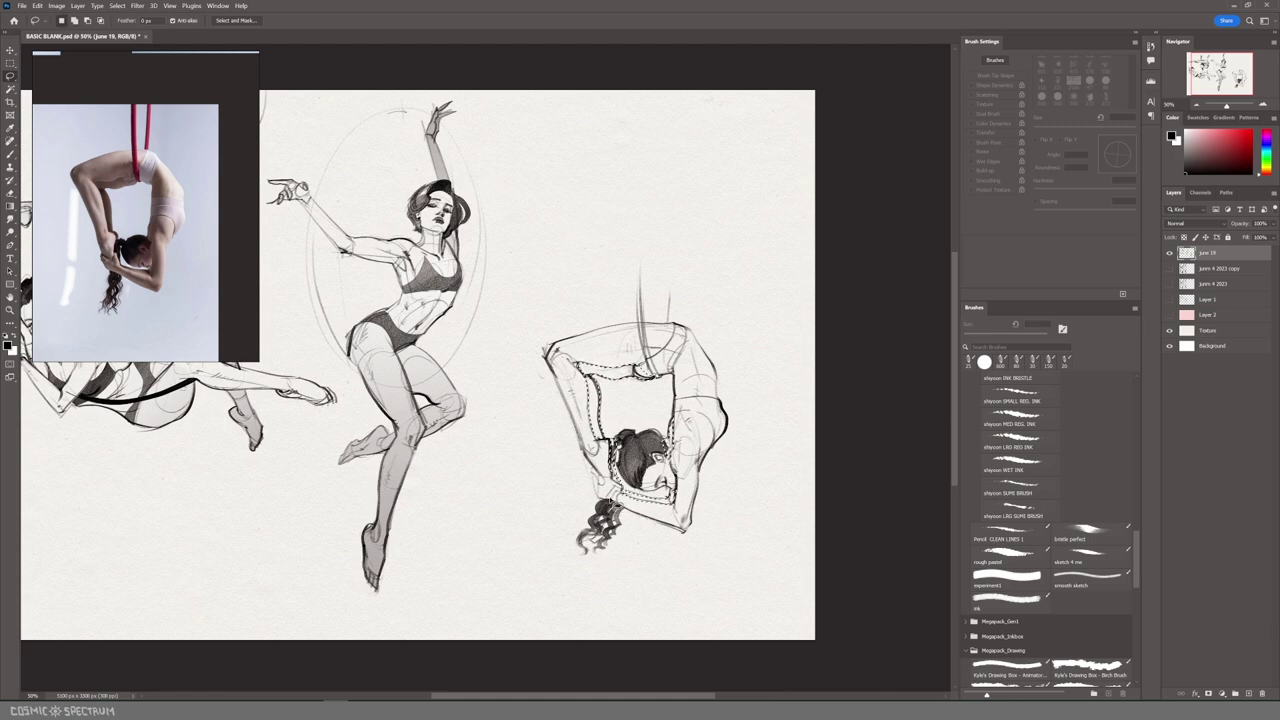
{"action": "key", "text": "g"}
{"action": "left_click_drag", "start_coordinate": [580, 364], "coordinate": [648, 402]}
{"action": "left_click_drag", "start_coordinate": [612, 440], "coordinate": [676, 504]}
{"action": "key", "text": "ctrl+d"}
Step: Lasso the fourth figure's top and briefs and shade them dark grey with the brush
{"action": "key", "text": "l"}
{"action": "mouse_move", "coordinate": [722, 404]}
{"action": "left_mouse_down"}
{"action": "mouse_move", "coordinate": [675, 413]}
{"action": "mouse_move", "coordinate": [729, 432]}
{"action": "left_mouse_up"}
{"action": "mouse_move", "coordinate": [655, 376]}
{"action": "left_mouse_down"}
{"action": "mouse_move", "coordinate": [679, 334]}
{"action": "mouse_move", "coordinate": [650, 378]}
{"action": "left_mouse_up"}
{"action": "key", "text": "b"}
{"action": "left_click_drag", "start_coordinate": [680, 332], "coordinate": [660, 372]}
{"action": "left_click_drag", "start_coordinate": [668, 430], "coordinate": [722, 412]}
{"action": "mouse_move", "coordinate": [680, 334]}
{"action": "left_mouse_down"}
{"action": "mouse_move", "coordinate": [658, 370]}
{"action": "mouse_move", "coordinate": [642, 300]}
{"action": "mouse_move", "coordinate": [655, 375]}
{"action": "left_mouse_up"}
{"action": "key", "text": "ctrl+d"}
Step: Lasso the hoop bands above and across the fourth figure's hips and shade them dark
{"action": "key", "text": "l"}
{"action": "left_click_drag", "start_coordinate": [668, 286], "coordinate": [655, 388], "text": "shift"}
{"action": "key", "text": "b"}
{"action": "key", "text": "ctrl+d"}
Step: Reduce the brush to 20 px and refine the fourth figure's hands, hair and foot with fine lines and loose strands
{"action": "key", "text": "bracketleft"}
{"action": "key", "text": "bracketleft"}
{"action": "key", "text": "bracketleft"}
{"action": "key", "text": "bracketleft"}
{"action": "key", "text": "bracketleft"}
{"action": "key", "text": "bracketleft"}
{"action": "key", "text": "bracketleft"}
{"action": "key", "text": "bracketleft"}
{"action": "key", "text": "bracketleft"}
{"action": "key", "text": "bracketleft"}
{"action": "key", "text": "bracketleft"}
{"action": "key", "text": "bracketleft"}
{"action": "key", "text": "bracketleft"}
{"action": "key", "text": "bracketleft"}
{"action": "key", "text": "bracketleft"}
{"action": "key", "text": "bracketleft"}
{"action": "key", "text": "bracketleft"}
{"action": "key", "text": "bracketleft"}
{"action": "key", "text": "bracketleft"}
{"action": "key", "text": "bracketleft"}
{"action": "key", "text": "bracketleft"}
{"action": "mouse_move", "coordinate": [592, 466]}
{"action": "left_mouse_down"}
{"action": "mouse_move", "coordinate": [600, 498]}
{"action": "mouse_move", "coordinate": [642, 517]}
{"action": "left_mouse_up"}
{"action": "key", "text": "e"}
{"action": "key", "text": "b"}
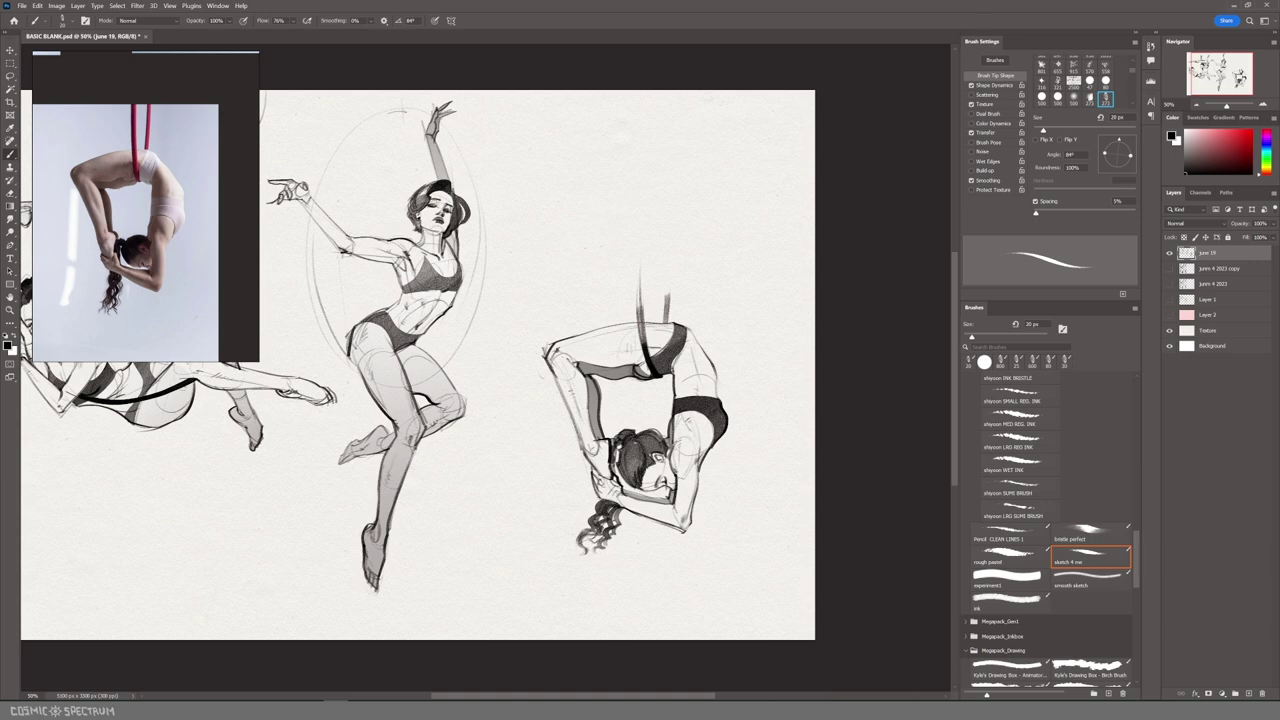
{"action": "left_click_drag", "start_coordinate": [616, 443], "coordinate": [622, 472]}
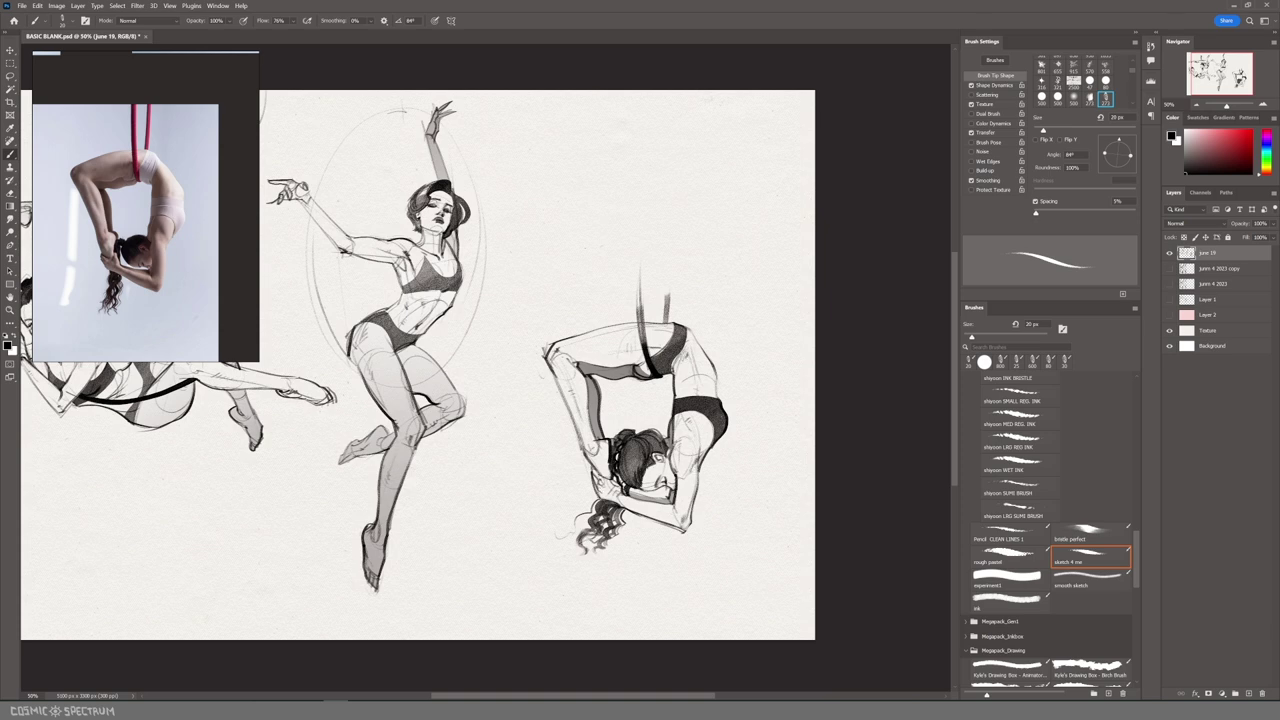
Step: Lasso the whole fourth figure and move it with Free Transform up to the canvas's upper edge beside the third figure
{"action": "key", "text": "l"}
{"action": "left_click_drag", "start_coordinate": [657, 577], "coordinate": [650, 600]}
{"action": "key", "text": "ctrl+t"}
{"action": "left_click_drag", "start_coordinate": [765, 604], "coordinate": [743, 556]}
{"action": "key", "text": "ctrl+minus"}
{"action": "mouse_move", "coordinate": [656, 396]}
{"action": "left_mouse_down"}
{"action": "mouse_move", "coordinate": [774, 483]}
{"action": "mouse_move", "coordinate": [482, 554]}
{"action": "mouse_move", "coordinate": [751, 348]}
{"action": "left_mouse_up"}
{"action": "key", "text": "Return"}
{"action": "key", "text": "ctrl+d"}
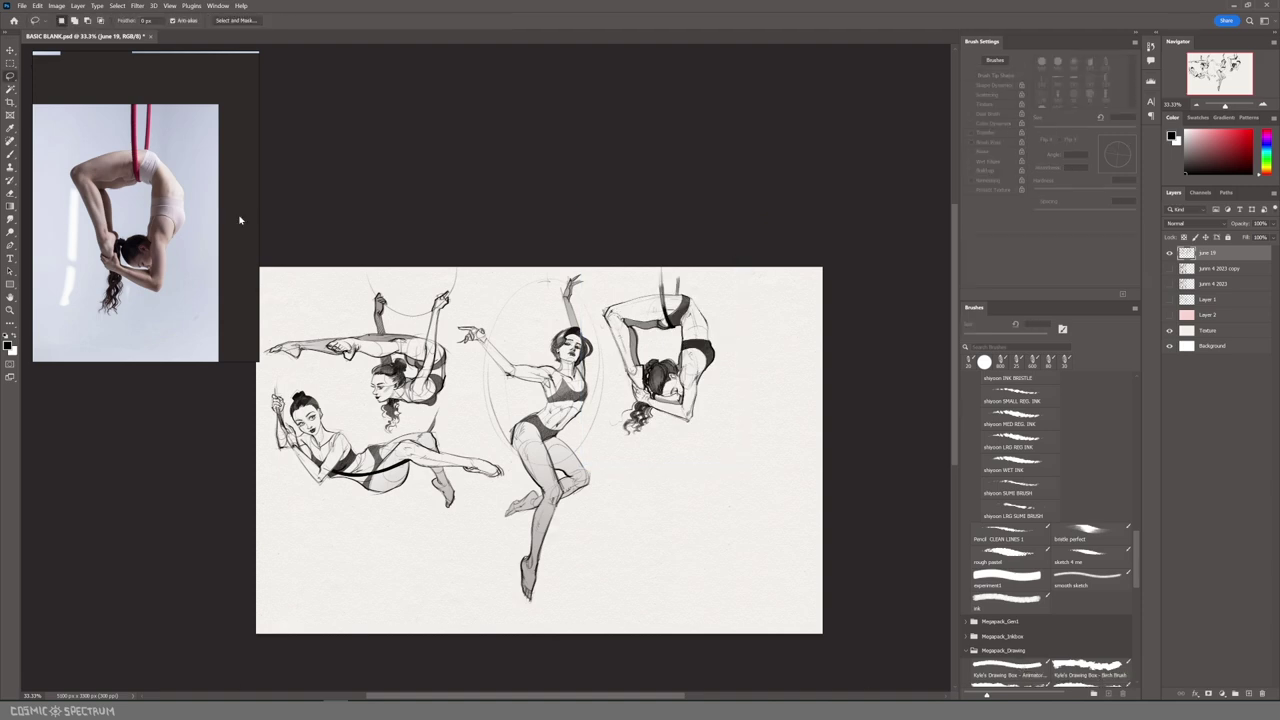
Step: Bring up the reference photo of the acrobat hanging upside down from the hoop and frame the canvas's empty lower area
{"action": "scroll", "coordinate": [150, 255], "scroll_direction": "down", "scroll_amount": 5}
{"action": "scroll", "coordinate": [150, 259], "scroll_direction": "up", "scroll_amount": 5}
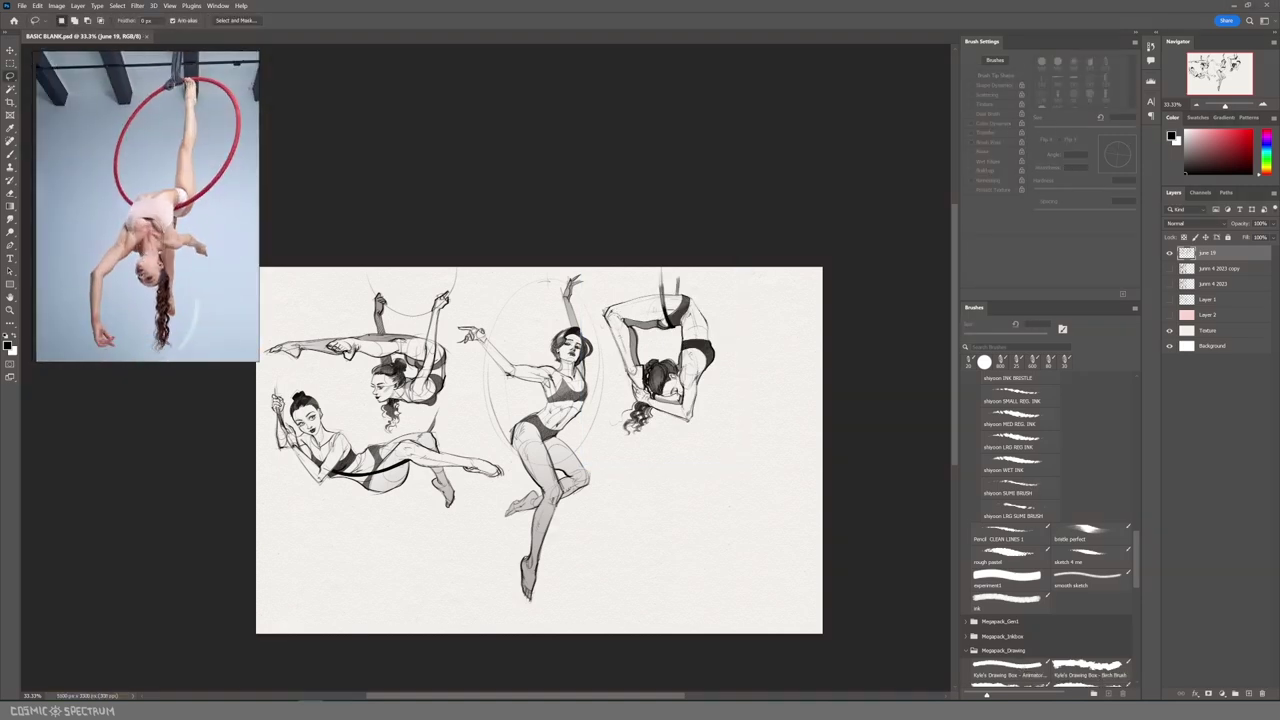
{"action": "left_click_drag", "start_coordinate": [706, 473], "coordinate": [621, 423]}
{"action": "key", "text": "ctrl+plus"}
{"action": "left_click_drag", "start_coordinate": [703, 529], "coordinate": [643, 471]}
Step: Set the brush to 25 px and block in the fifth figure's torso in the empty area below the fourth figure
{"action": "key", "text": "b"}
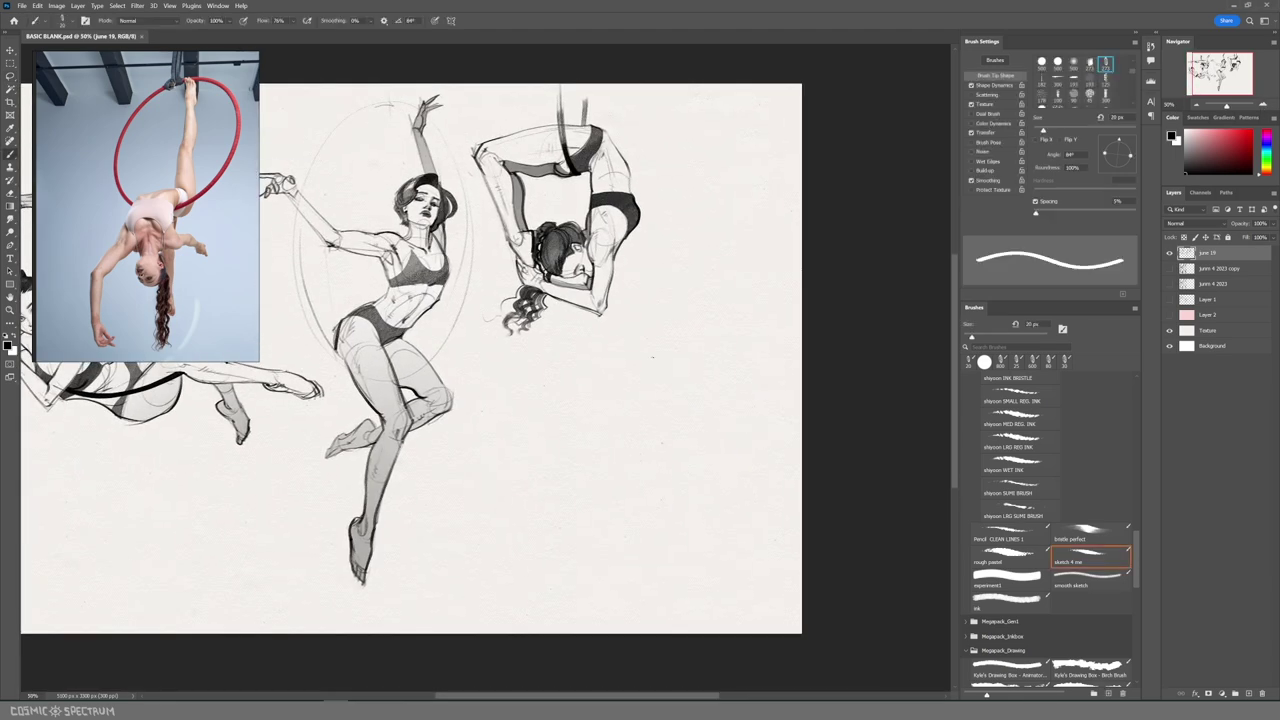
{"action": "key", "text": "]"}
{"action": "left_click_drag", "start_coordinate": [620, 384], "coordinate": [681, 379]}
{"action": "left_click_drag", "start_coordinate": [613, 440], "coordinate": [668, 450]}
{"action": "mouse_move", "coordinate": [677, 384]}
{"action": "left_mouse_down"}
{"action": "mouse_move", "coordinate": [601, 433]}
{"action": "mouse_move", "coordinate": [674, 455]}
{"action": "left_mouse_up"}
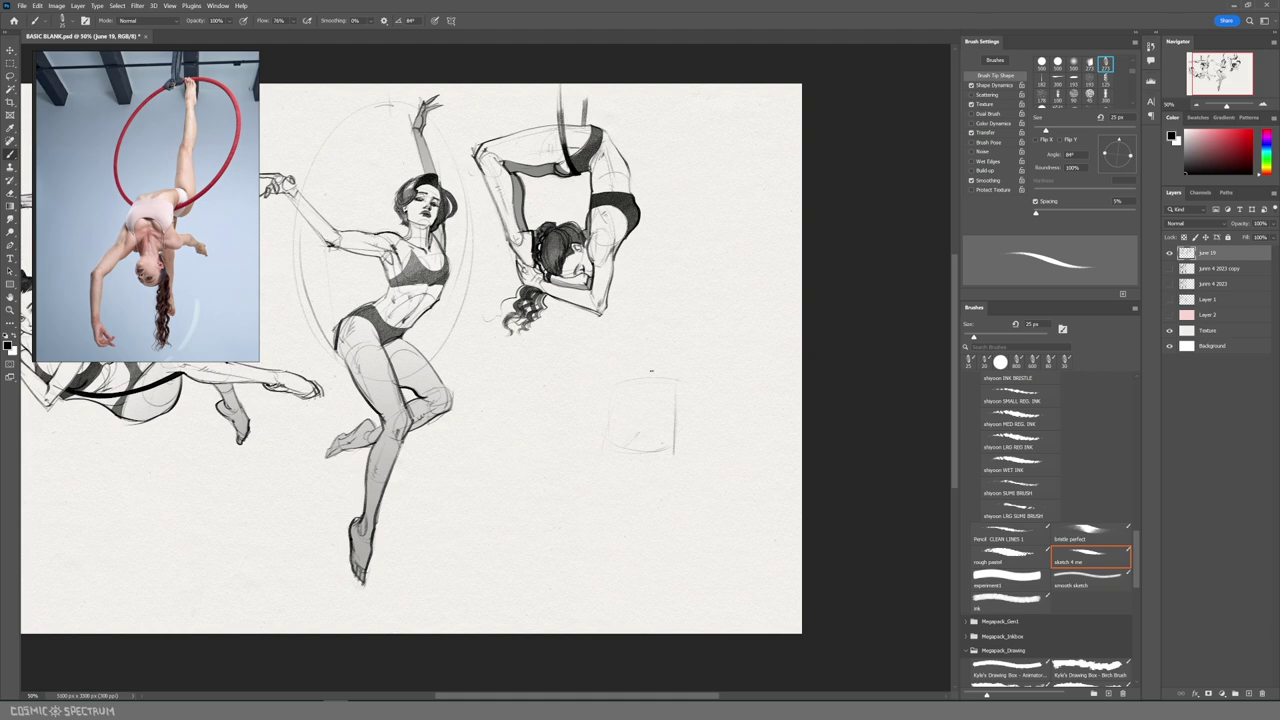
{"action": "key", "text": "ctrl+z"}
{"action": "mouse_move", "coordinate": [618, 382]}
{"action": "left_mouse_down"}
{"action": "mouse_move", "coordinate": [676, 374]}
{"action": "mouse_move", "coordinate": [679, 418]}
{"action": "left_mouse_up"}
{"action": "key", "text": "ctrl+z"}
Step: Sketch the fifth figure's hip and long raised leg up to the pointed foot
{"action": "left_click_drag", "start_coordinate": [685, 340], "coordinate": [684, 356]}
{"action": "left_click_drag", "start_coordinate": [691, 290], "coordinate": [707, 281]}
{"action": "left_click_drag", "start_coordinate": [714, 300], "coordinate": [716, 410]}
{"action": "left_click_drag", "start_coordinate": [694, 276], "coordinate": [702, 244]}
{"action": "mouse_move", "coordinate": [713, 283]}
{"action": "left_mouse_down"}
{"action": "mouse_move", "coordinate": [701, 186]}
{"action": "mouse_move", "coordinate": [720, 231]}
{"action": "mouse_move", "coordinate": [713, 177]}
{"action": "left_mouse_up"}
{"action": "mouse_move", "coordinate": [703, 236]}
{"action": "left_mouse_down"}
{"action": "mouse_move", "coordinate": [707, 173]}
{"action": "mouse_move", "coordinate": [713, 280]}
{"action": "left_mouse_up"}
{"action": "left_click_drag", "start_coordinate": [721, 188], "coordinate": [711, 134]}
{"action": "mouse_move", "coordinate": [712, 138]}
{"action": "left_mouse_down"}
{"action": "mouse_move", "coordinate": [726, 154]}
{"action": "mouse_move", "coordinate": [687, 149]}
{"action": "left_mouse_up"}
Step: Lasso part of the fifth figure's raised leg and nudge it slightly into place
{"action": "left_click", "coordinate": [10, 76]}
{"action": "left_click_drag", "start_coordinate": [712, 240], "coordinate": [711, 247], "text": "ctrl"}
{"action": "key", "text": "ctrl+d"}
{"action": "key", "text": "b"}
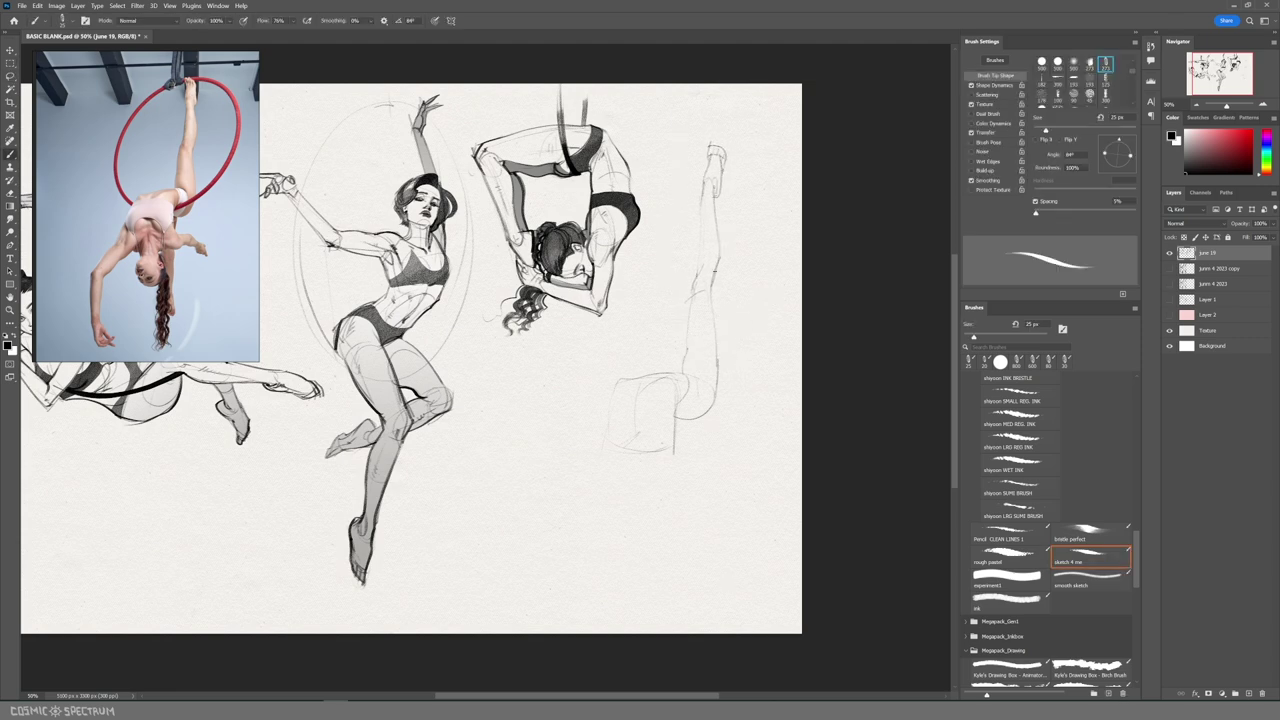
Step: Rework the torso lines and sketch the fifth figure's shoulder, neck and upside-down head with simple facial guides
{"action": "key", "text": "ctrl+z"}
{"action": "mouse_move", "coordinate": [641, 422]}
{"action": "left_mouse_down"}
{"action": "mouse_move", "coordinate": [671, 409]}
{"action": "mouse_move", "coordinate": [650, 453]}
{"action": "mouse_move", "coordinate": [646, 420]}
{"action": "mouse_move", "coordinate": [692, 400]}
{"action": "mouse_move", "coordinate": [612, 420]}
{"action": "mouse_move", "coordinate": [662, 397]}
{"action": "left_mouse_up"}
{"action": "key", "text": "ctrl+z"}
{"action": "key", "text": "ctrl+z"}
{"action": "left_click_drag", "start_coordinate": [606, 445], "coordinate": [623, 447]}
{"action": "left_click_drag", "start_coordinate": [650, 480], "coordinate": [660, 486]}
{"action": "left_click_drag", "start_coordinate": [627, 513], "coordinate": [637, 511]}
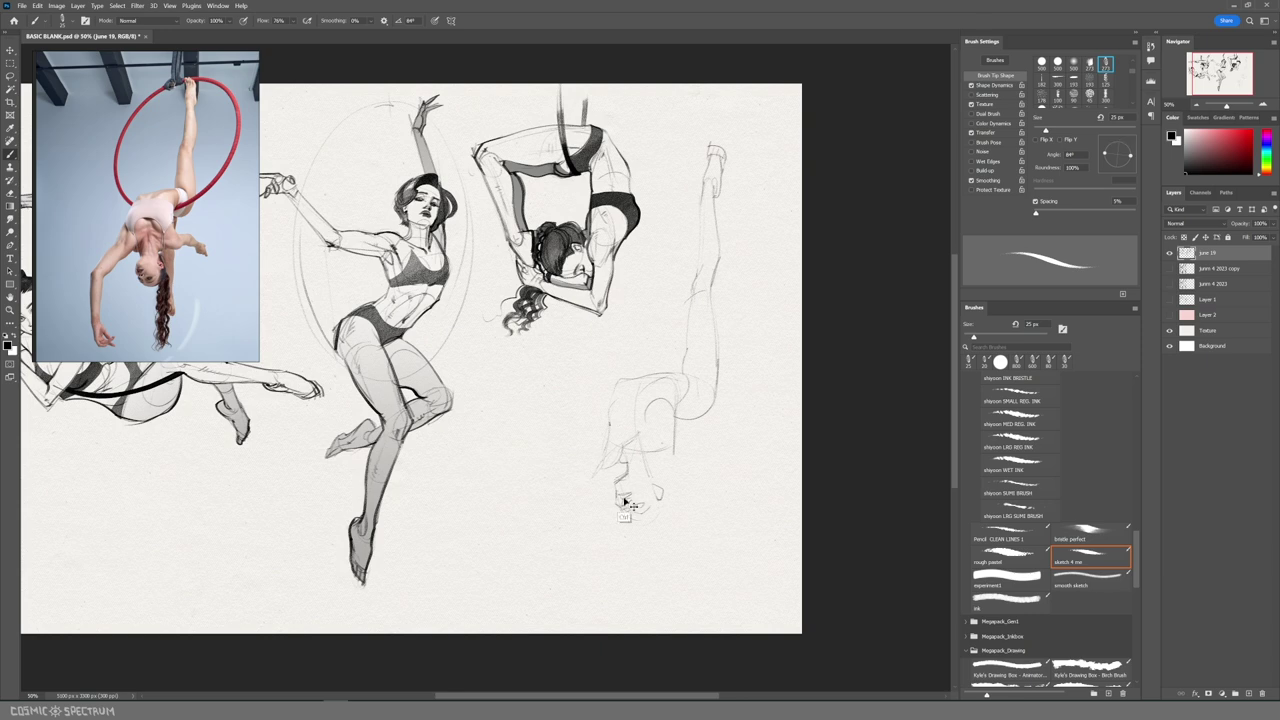
Step: Sketch the fifth figure's bent hanging arm and hand, and firm up the chest and shoulder outline with a lasso touch-up
{"action": "mouse_move", "coordinate": [598, 450]}
{"action": "left_mouse_down"}
{"action": "mouse_move", "coordinate": [547, 500]}
{"action": "mouse_move", "coordinate": [553, 566]}
{"action": "left_mouse_up"}
{"action": "mouse_move", "coordinate": [562, 508]}
{"action": "left_mouse_down"}
{"action": "mouse_move", "coordinate": [563, 568]}
{"action": "mouse_move", "coordinate": [580, 590]}
{"action": "left_mouse_up"}
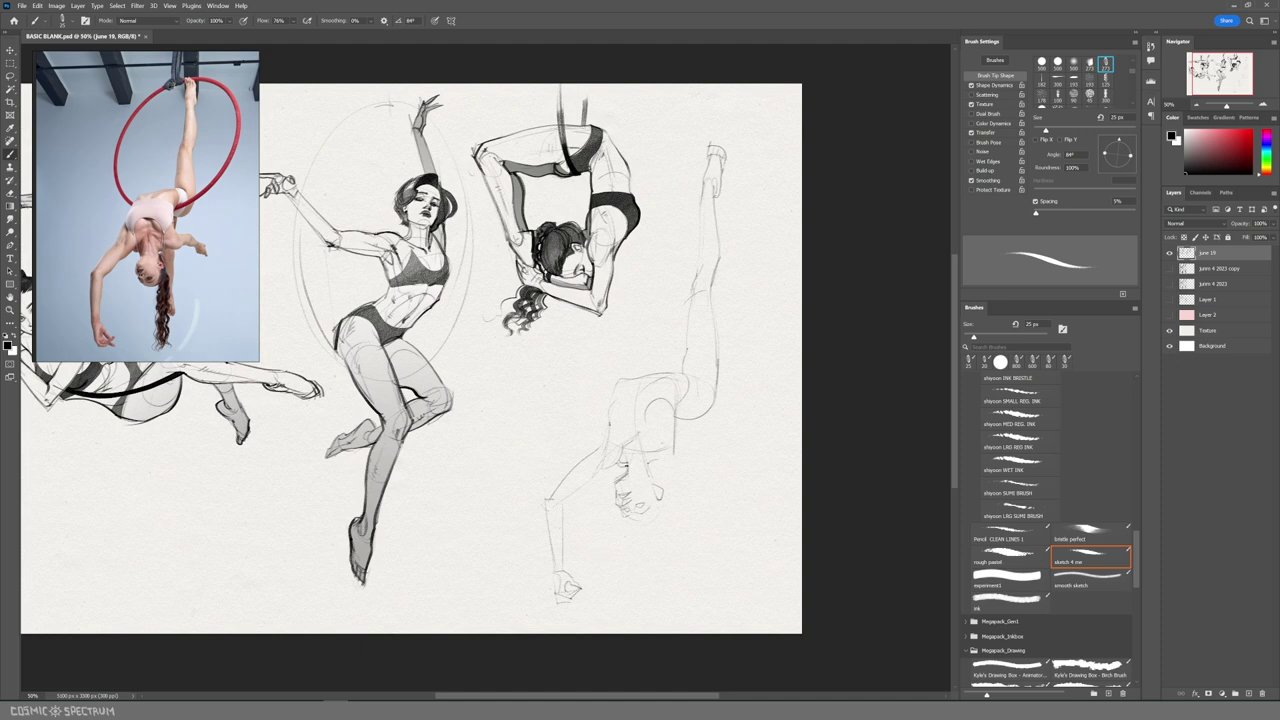
{"action": "mouse_move", "coordinate": [662, 468]}
{"action": "left_mouse_down"}
{"action": "mouse_move", "coordinate": [676, 444]}
{"action": "mouse_move", "coordinate": [644, 399]}
{"action": "mouse_move", "coordinate": [678, 393]}
{"action": "mouse_move", "coordinate": [611, 405]}
{"action": "mouse_move", "coordinate": [681, 373]}
{"action": "left_mouse_up"}
{"action": "mouse_move", "coordinate": [613, 403]}
{"action": "left_mouse_down"}
{"action": "mouse_move", "coordinate": [559, 483]}
{"action": "mouse_move", "coordinate": [544, 606]}
{"action": "mouse_move", "coordinate": [585, 491]}
{"action": "left_mouse_up"}
{"action": "key", "text": "l"}
{"action": "left_click_drag", "start_coordinate": [724, 441], "coordinate": [728, 440]}
{"action": "key", "text": "ctrl+d"}
{"action": "key", "text": "b"}
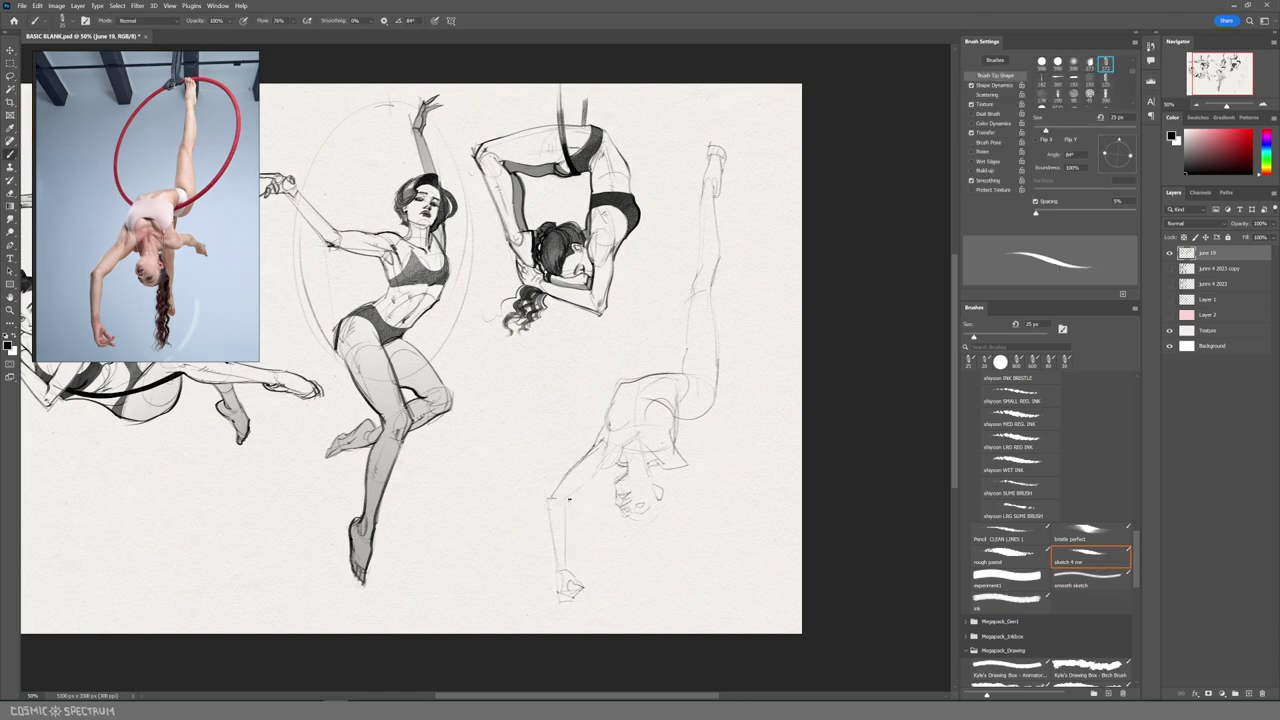
Step: Redraw the hanging arm's upper arm and forearm with cleaner contours
{"action": "key", "text": "ctrl+z"}
{"action": "mouse_move", "coordinate": [599, 470]}
{"action": "left_mouse_down"}
{"action": "mouse_move", "coordinate": [567, 503]}
{"action": "mouse_move", "coordinate": [576, 493]}
{"action": "mouse_move", "coordinate": [566, 571]}
{"action": "left_mouse_up"}
{"action": "key", "text": "ctrl+z"}
{"action": "left_click_drag", "start_coordinate": [548, 498], "coordinate": [556, 578]}
Step: Lasso the fifth figure's head and adjust it with Free Transform
{"action": "key", "text": "l"}
{"action": "mouse_move", "coordinate": [616, 480]}
{"action": "left_mouse_down"}
{"action": "mouse_move", "coordinate": [634, 537]}
{"action": "mouse_move", "coordinate": [606, 484]}
{"action": "mouse_move", "coordinate": [652, 522]}
{"action": "left_mouse_up"}
{"action": "key", "text": "ctrl+t"}
{"action": "key", "text": "Return"}
{"action": "key", "text": "b"}
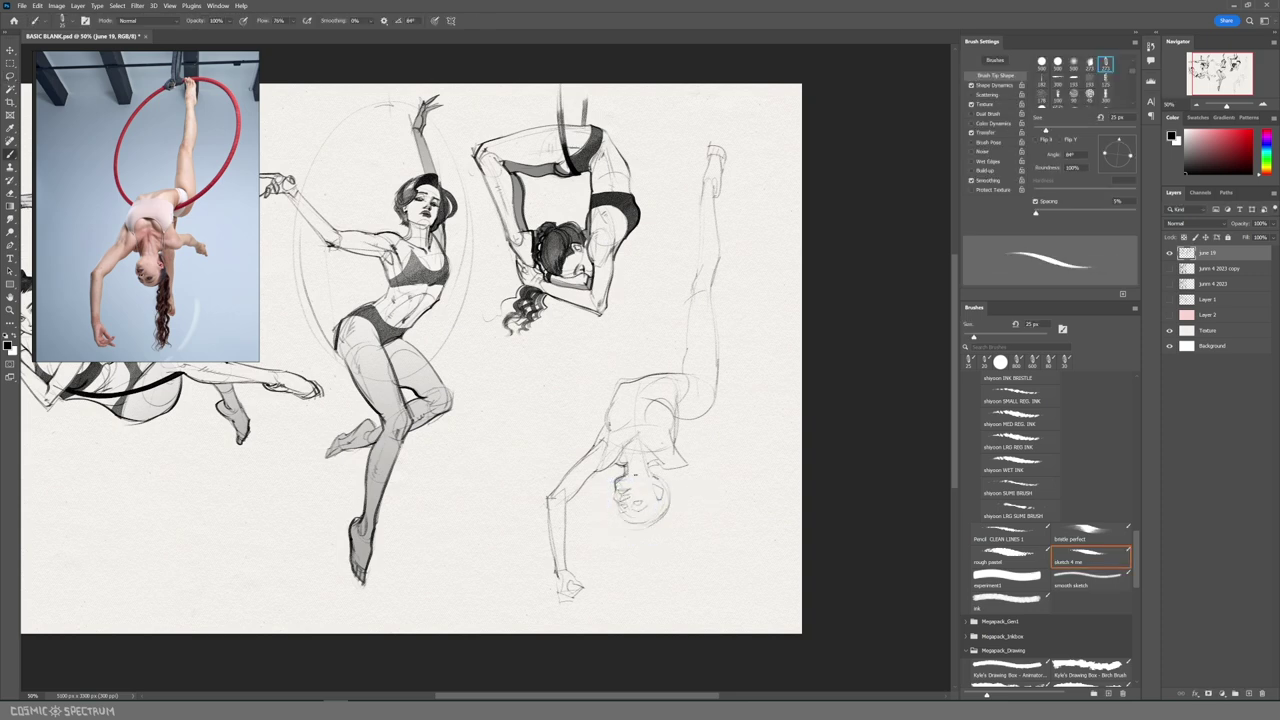
Step: Sketch the fifth figure's hanging ponytail and the straight arm and hand hanging behind it
{"action": "left_click_drag", "start_coordinate": [650, 466], "coordinate": [676, 544]}
{"action": "left_click_drag", "start_coordinate": [636, 546], "coordinate": [628, 600]}
{"action": "mouse_move", "coordinate": [688, 452]}
{"action": "left_mouse_down"}
{"action": "mouse_move", "coordinate": [690, 573]}
{"action": "mouse_move", "coordinate": [681, 505]}
{"action": "mouse_move", "coordinate": [676, 568]}
{"action": "left_mouse_up"}
{"action": "mouse_move", "coordinate": [665, 560]}
{"action": "left_mouse_down"}
{"action": "mouse_move", "coordinate": [676, 505]}
{"action": "mouse_move", "coordinate": [674, 574]}
{"action": "left_mouse_up"}
{"action": "mouse_move", "coordinate": [676, 576]}
{"action": "left_mouse_down"}
{"action": "mouse_move", "coordinate": [658, 594]}
{"action": "mouse_move", "coordinate": [666, 602]}
{"action": "left_mouse_up"}
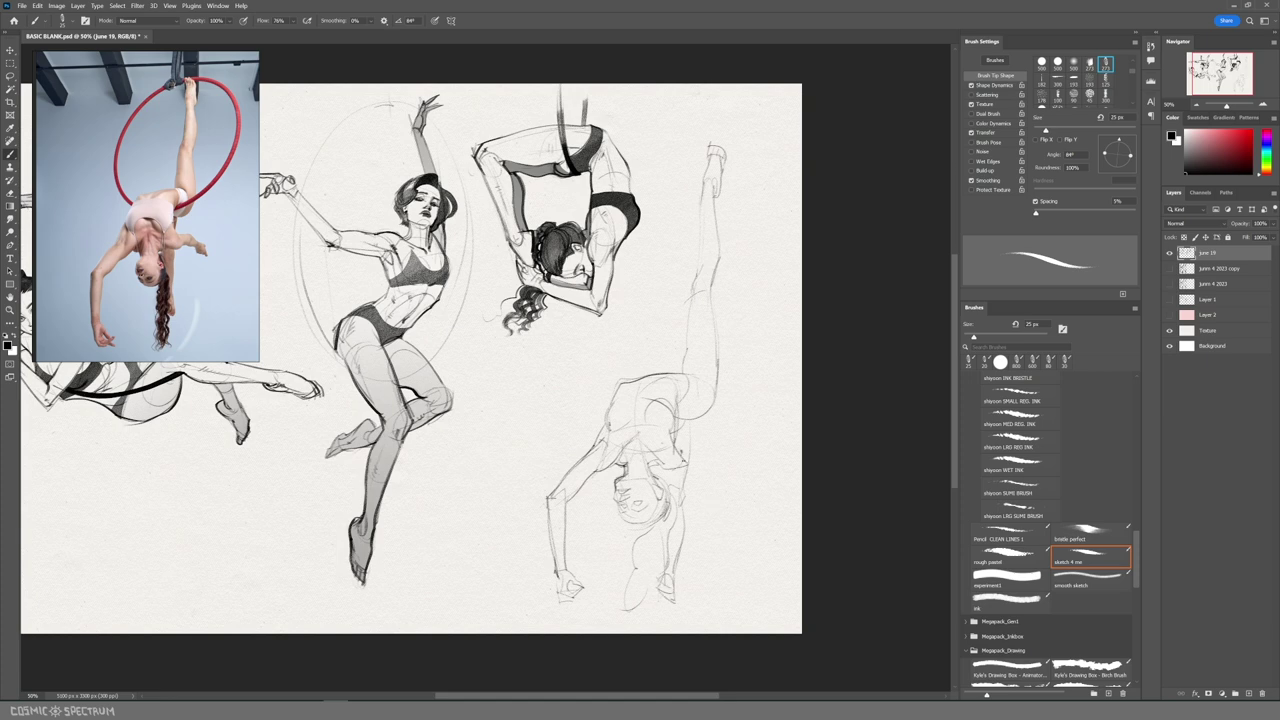
Step: Sketch the hand of the arm bent out to the side and adjust it with Free Transform
{"action": "mouse_move", "coordinate": [700, 450]}
{"action": "left_mouse_down"}
{"action": "mouse_move", "coordinate": [732, 474]}
{"action": "mouse_move", "coordinate": [729, 500]}
{"action": "mouse_move", "coordinate": [729, 479]}
{"action": "left_mouse_up"}
{"action": "key", "text": "l"}
{"action": "key", "text": "ctrl+t"}
{"action": "key", "text": "Return"}
{"action": "key", "text": "ctrl+d"}
{"action": "key", "text": "b"}
Step: Draw the hoop's lower curve on both sides of the fifth figure's hips, undoing the unsatisfactory strokes
{"action": "mouse_move", "coordinate": [586, 338]}
{"action": "left_mouse_down"}
{"action": "mouse_move", "coordinate": [611, 393]}
{"action": "mouse_move", "coordinate": [740, 374]}
{"action": "left_mouse_up"}
{"action": "key", "text": "ctrl+z"}
{"action": "key", "text": "ctrl+z"}
{"action": "mouse_move", "coordinate": [586, 371]}
{"action": "left_mouse_down"}
{"action": "mouse_move", "coordinate": [637, 407]}
{"action": "mouse_move", "coordinate": [613, 389]}
{"action": "left_mouse_up"}
{"action": "key", "text": "ctrl+z"}
{"action": "mouse_move", "coordinate": [682, 405]}
{"action": "left_mouse_down"}
{"action": "mouse_move", "coordinate": [744, 190]}
{"action": "mouse_move", "coordinate": [751, 360]}
{"action": "mouse_move", "coordinate": [784, 331]}
{"action": "left_mouse_up"}
{"action": "key", "text": "ctrl+z"}
{"action": "key", "text": "ctrl+z"}
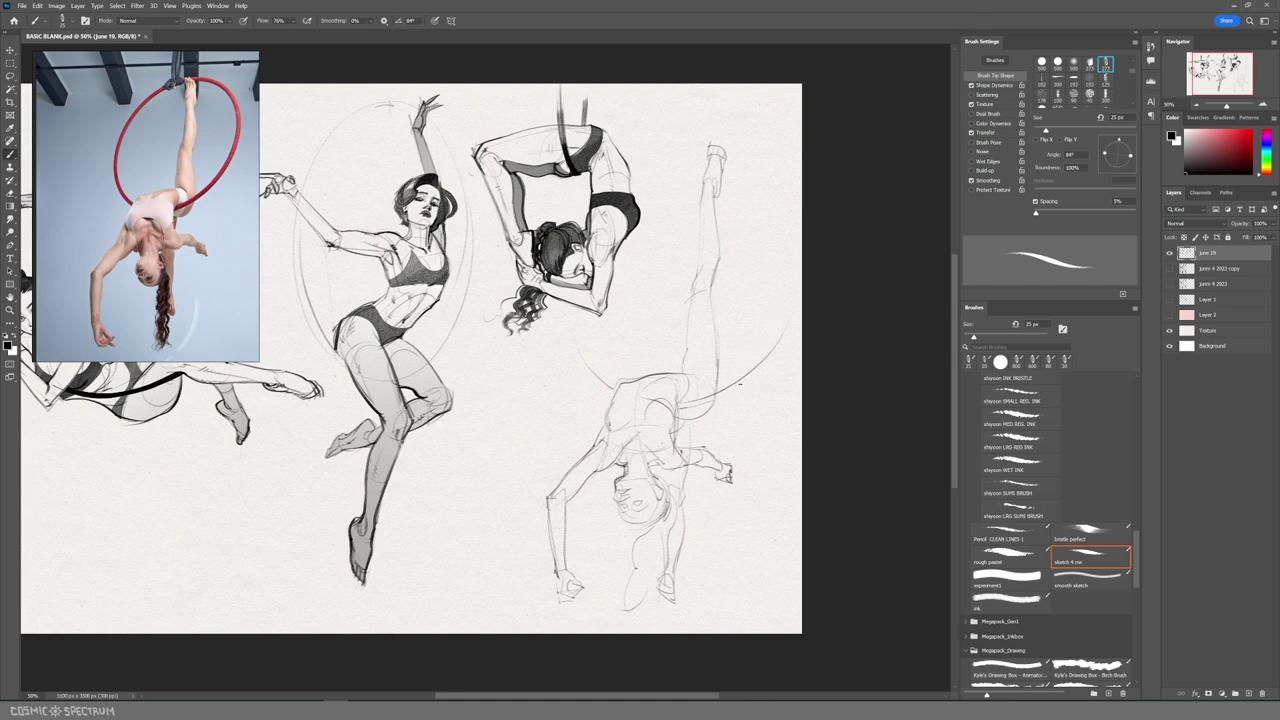
Step: Lasso the fifth figure's top and briefs and shade them dark with the brush
{"action": "key", "text": "l"}
{"action": "mouse_move", "coordinate": [598, 405]}
{"action": "left_mouse_down"}
{"action": "mouse_move", "coordinate": [620, 442]}
{"action": "mouse_move", "coordinate": [614, 421]}
{"action": "mouse_move", "coordinate": [676, 439]}
{"action": "mouse_move", "coordinate": [677, 397]}
{"action": "mouse_move", "coordinate": [608, 416]}
{"action": "left_mouse_up"}
{"action": "mouse_move", "coordinate": [674, 377]}
{"action": "left_mouse_down"}
{"action": "mouse_move", "coordinate": [692, 398]}
{"action": "mouse_move", "coordinate": [704, 384]}
{"action": "mouse_move", "coordinate": [661, 374]}
{"action": "mouse_move", "coordinate": [670, 418]}
{"action": "left_mouse_up"}
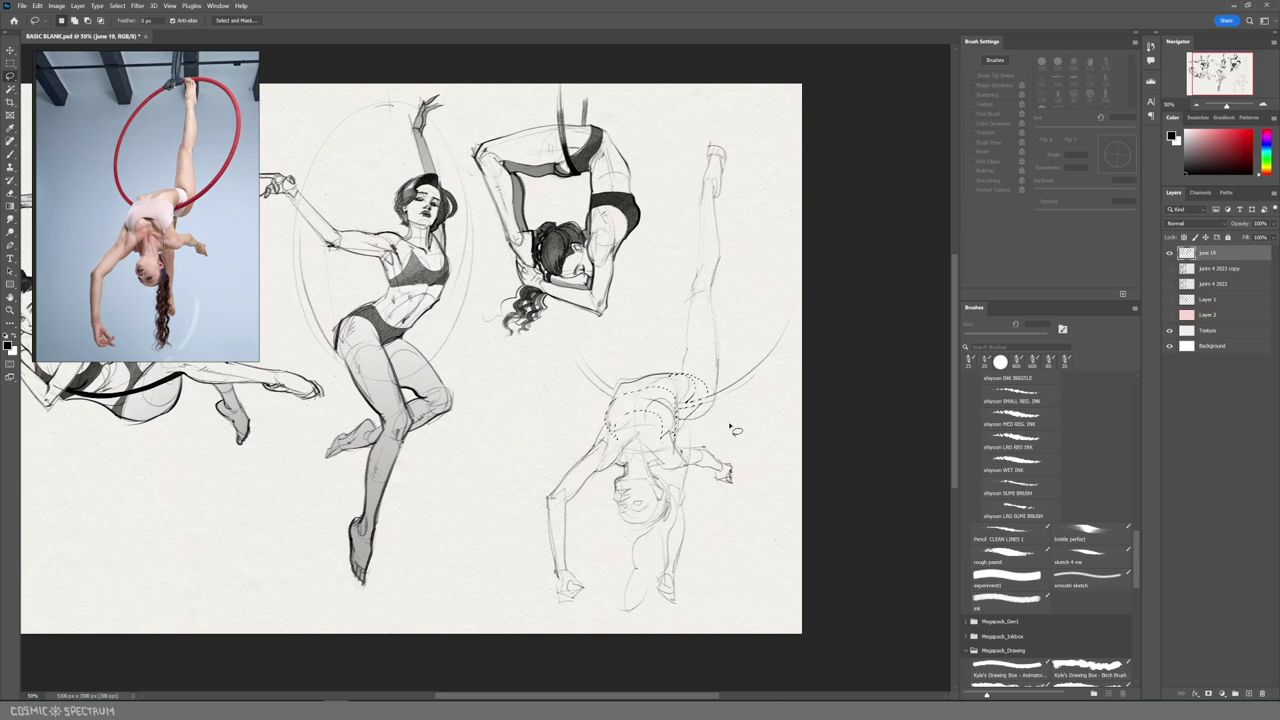
{"action": "key", "text": "b"}
{"action": "key", "text": "ctrl+d"}
{"action": "mouse_move", "coordinate": [680, 363]}
{"action": "left_mouse_down"}
{"action": "mouse_move", "coordinate": [640, 425]}
{"action": "mouse_move", "coordinate": [757, 374]}
{"action": "mouse_move", "coordinate": [677, 416]}
{"action": "left_mouse_up"}
Step: Lasso the hoop band beside the fifth figure's hips and paint it dark on both sides
{"action": "key", "text": "l"}
{"action": "mouse_move", "coordinate": [573, 359]}
{"action": "left_mouse_down"}
{"action": "mouse_move", "coordinate": [610, 402]}
{"action": "mouse_move", "coordinate": [576, 361]}
{"action": "left_mouse_up"}
{"action": "key", "text": "b"}
{"action": "left_click_drag", "start_coordinate": [684, 404], "coordinate": [744, 380]}
{"action": "left_click_drag", "start_coordinate": [612, 393], "coordinate": [590, 374]}
{"action": "key", "text": "ctrl+d"}
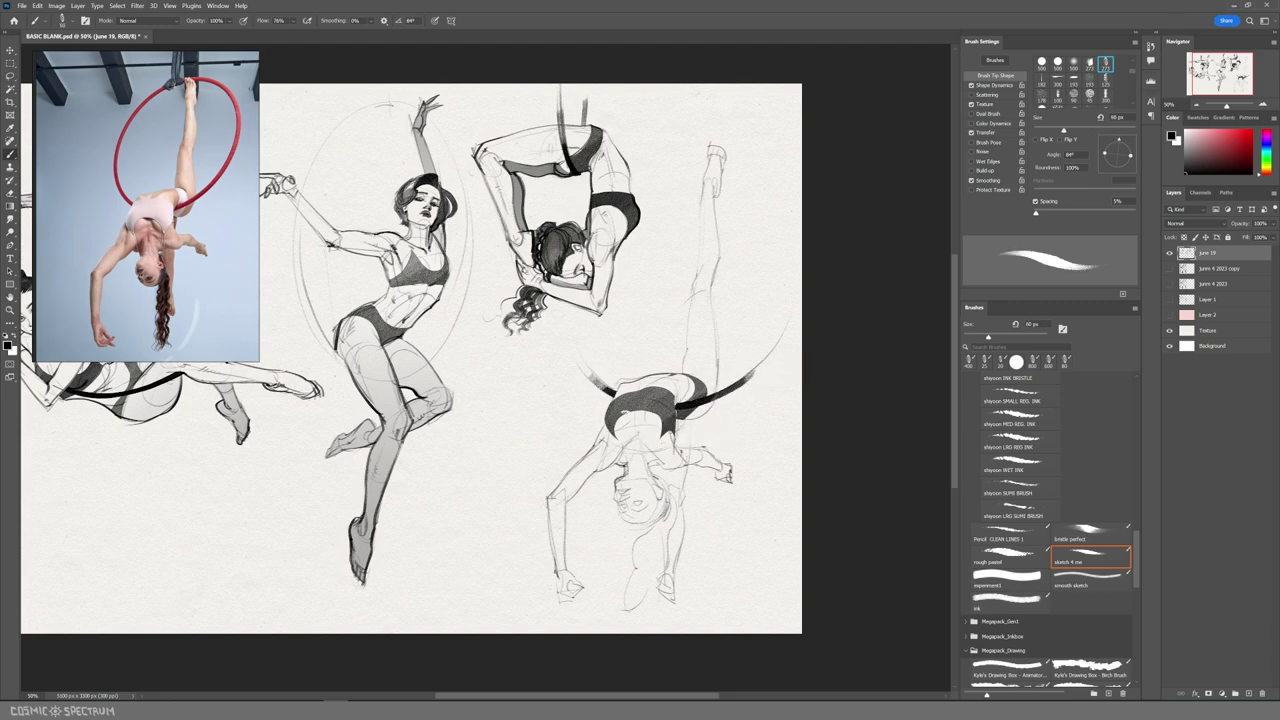
{"action": "key", "text": "e"}
{"action": "key", "text": "b"}
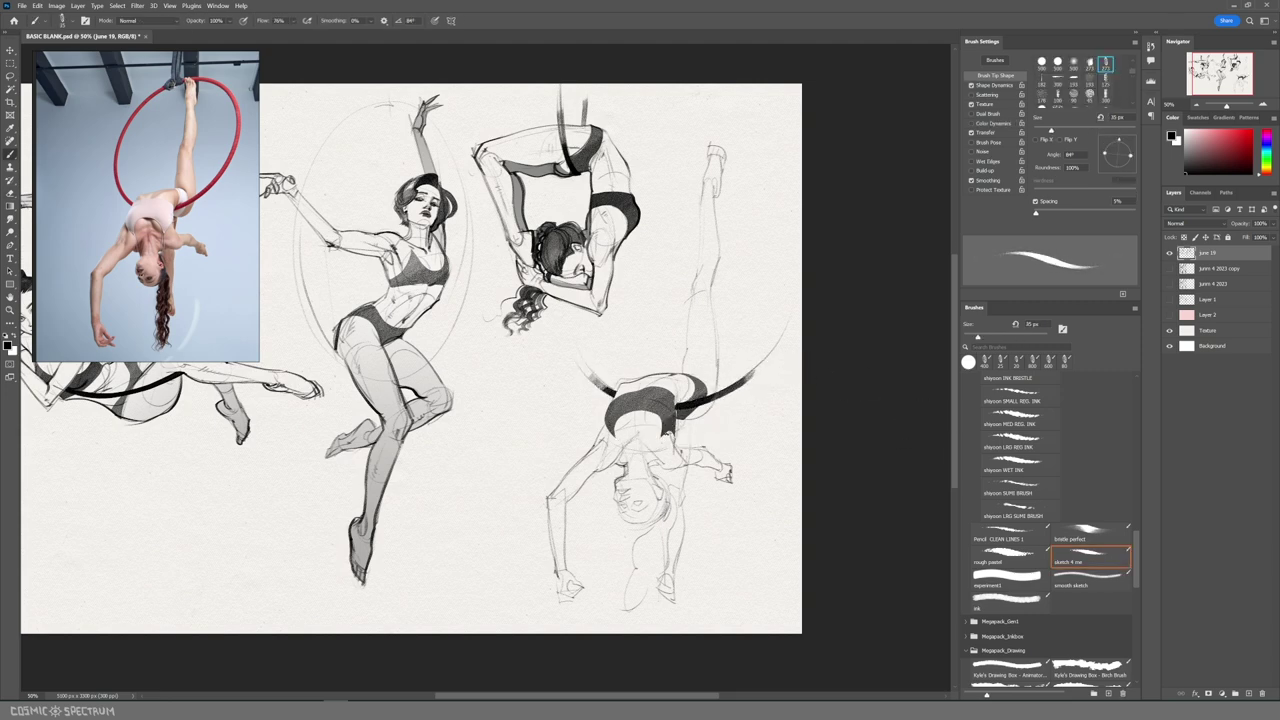
Step: Darken the contours of the fifth figure's arms, neck and side hand, reducing the brush to 30 px
{"action": "mouse_move", "coordinate": [612, 430]}
{"action": "left_mouse_down"}
{"action": "mouse_move", "coordinate": [566, 500]}
{"action": "mouse_move", "coordinate": [564, 559]}
{"action": "left_mouse_up"}
{"action": "key", "text": "["}
{"action": "mouse_move", "coordinate": [629, 446]}
{"action": "left_mouse_down"}
{"action": "mouse_move", "coordinate": [626, 474]}
{"action": "mouse_move", "coordinate": [637, 451]}
{"action": "mouse_move", "coordinate": [661, 465]}
{"action": "left_mouse_up"}
{"action": "key", "text": "ctrl+z"}
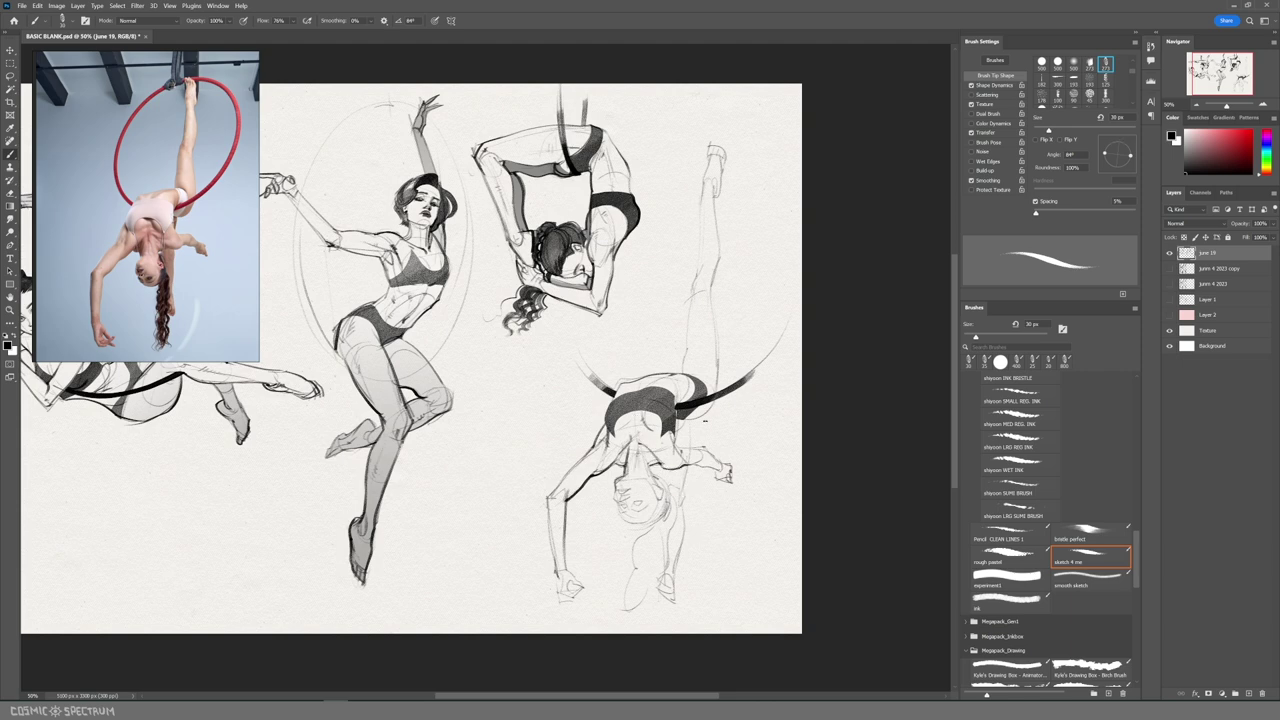
{"action": "mouse_move", "coordinate": [673, 416]}
{"action": "left_mouse_down"}
{"action": "mouse_move", "coordinate": [681, 455]}
{"action": "mouse_move", "coordinate": [725, 465]}
{"action": "mouse_move", "coordinate": [686, 467]}
{"action": "mouse_move", "coordinate": [732, 472]}
{"action": "left_mouse_up"}
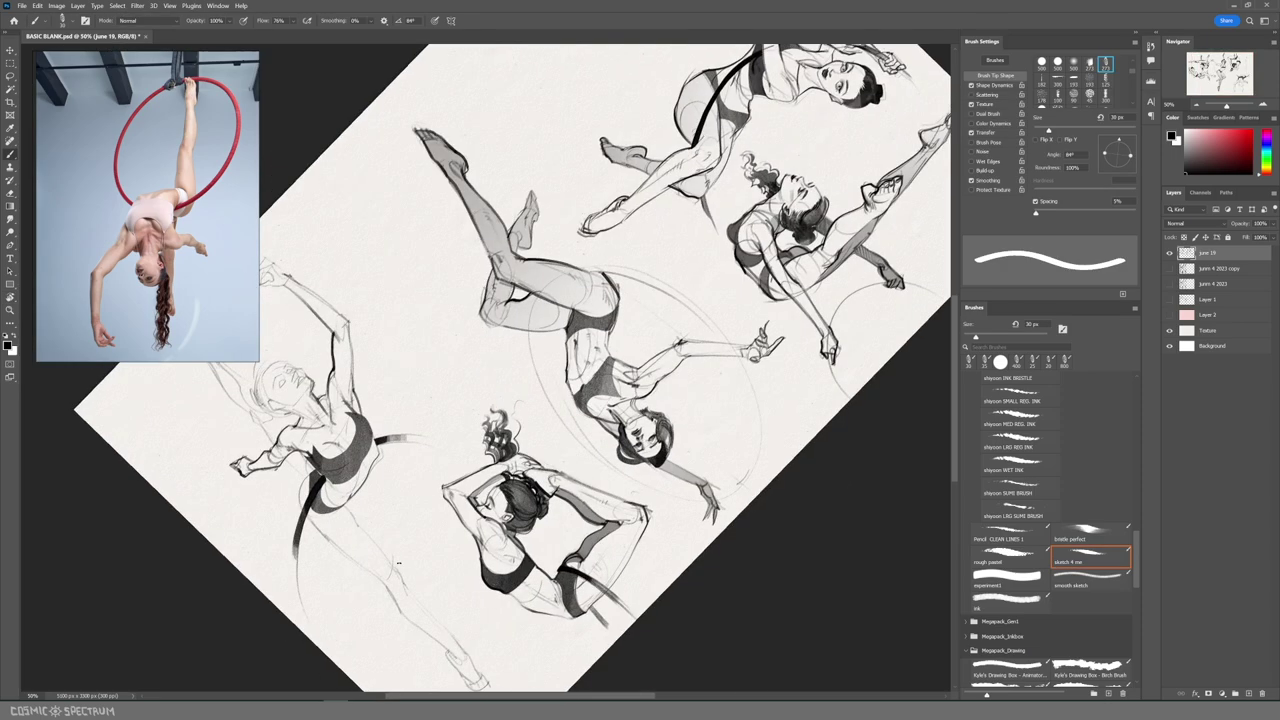
Step: Draw the fifth figure's eyes, brows, nose and lips and clean up the face with the eraser
{"action": "left_click_drag", "start_coordinate": [297, 369], "coordinate": [308, 379]}
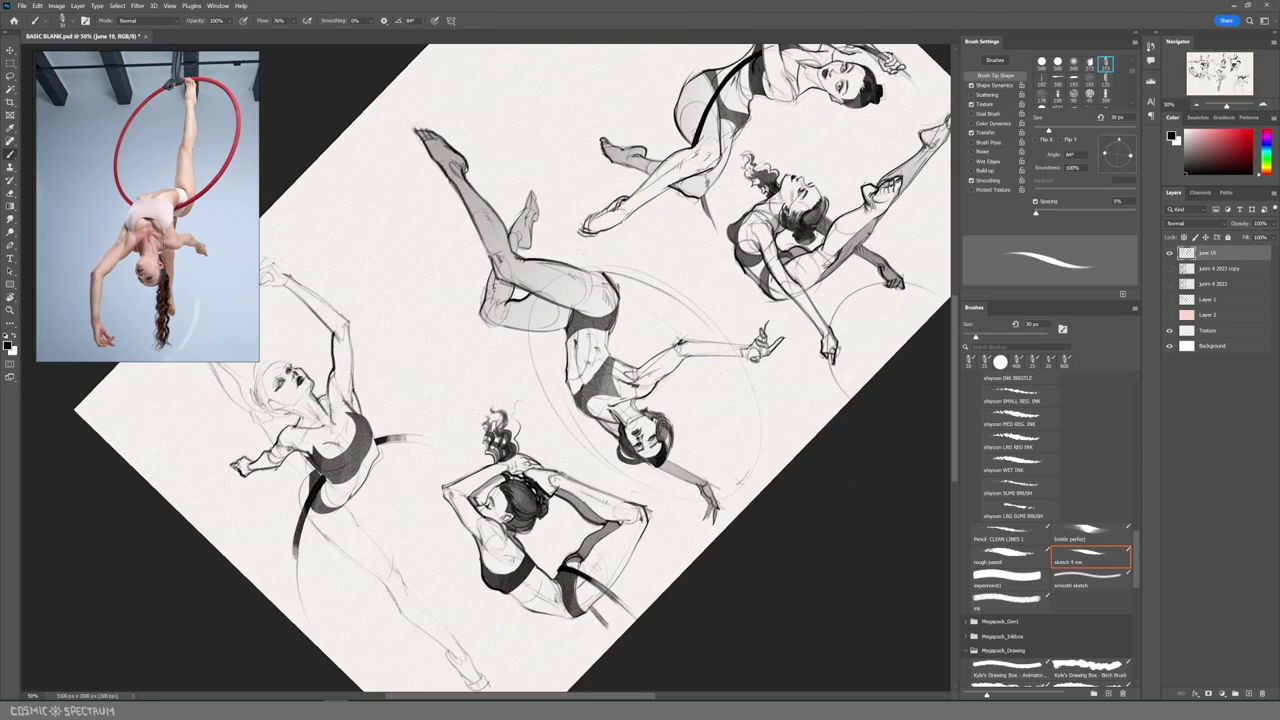
{"action": "key", "text": "e"}
{"action": "key", "text": "b"}
{"action": "key", "text": "bracketright"}
{"action": "key", "text": "bracketright"}
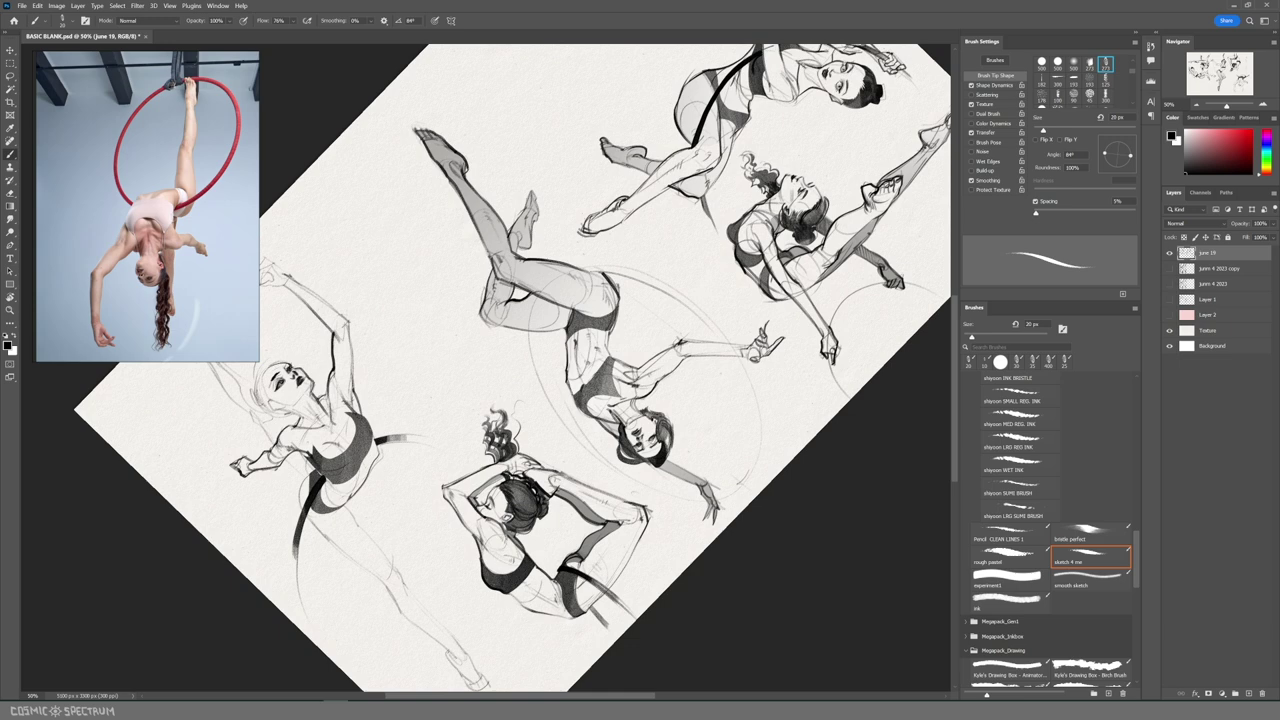
{"action": "key", "text": "e"}
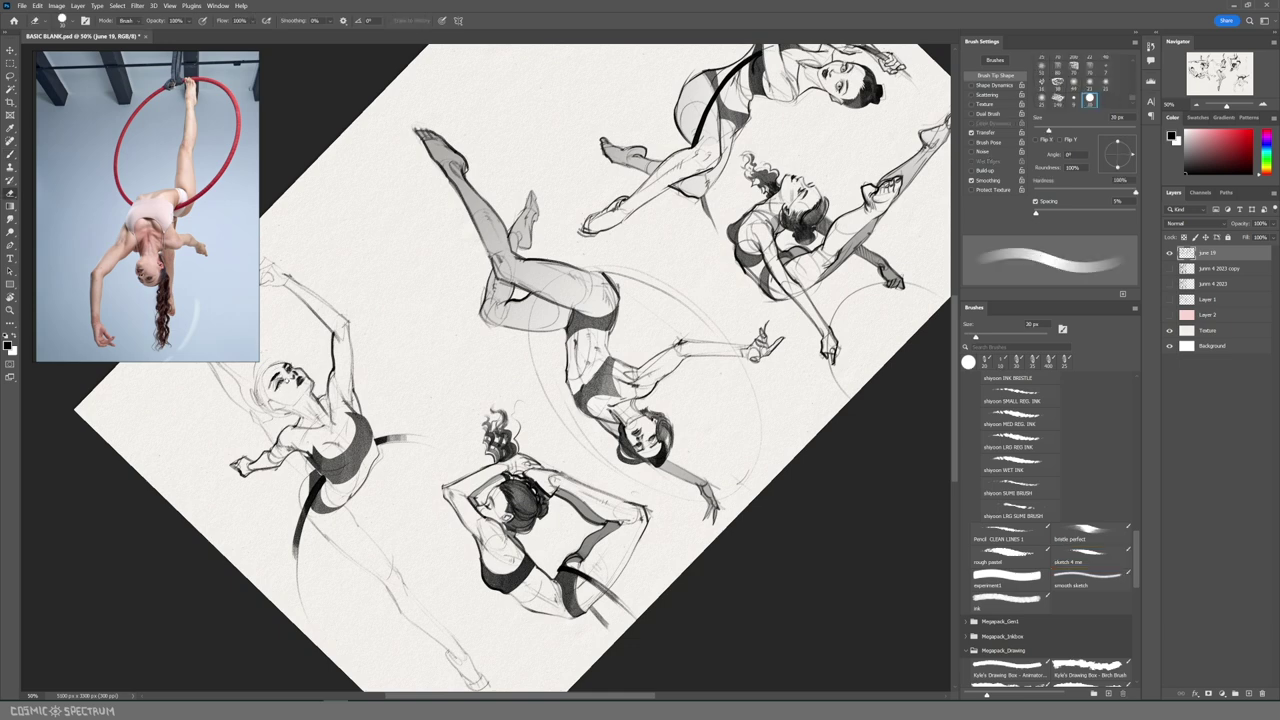
{"action": "key", "text": "b"}
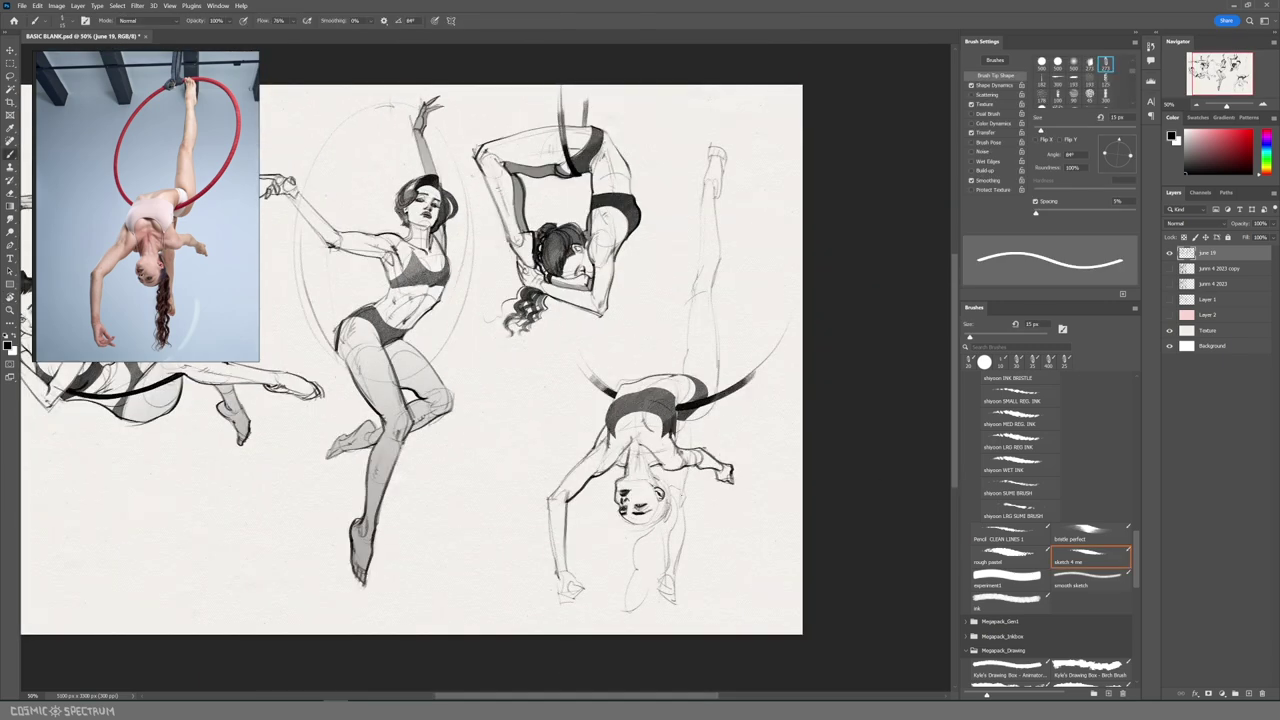
Step: Lasso the fifth figure's hair and hanging ponytail and fill the shape with dark wavy brushwork
{"action": "key", "text": "l"}
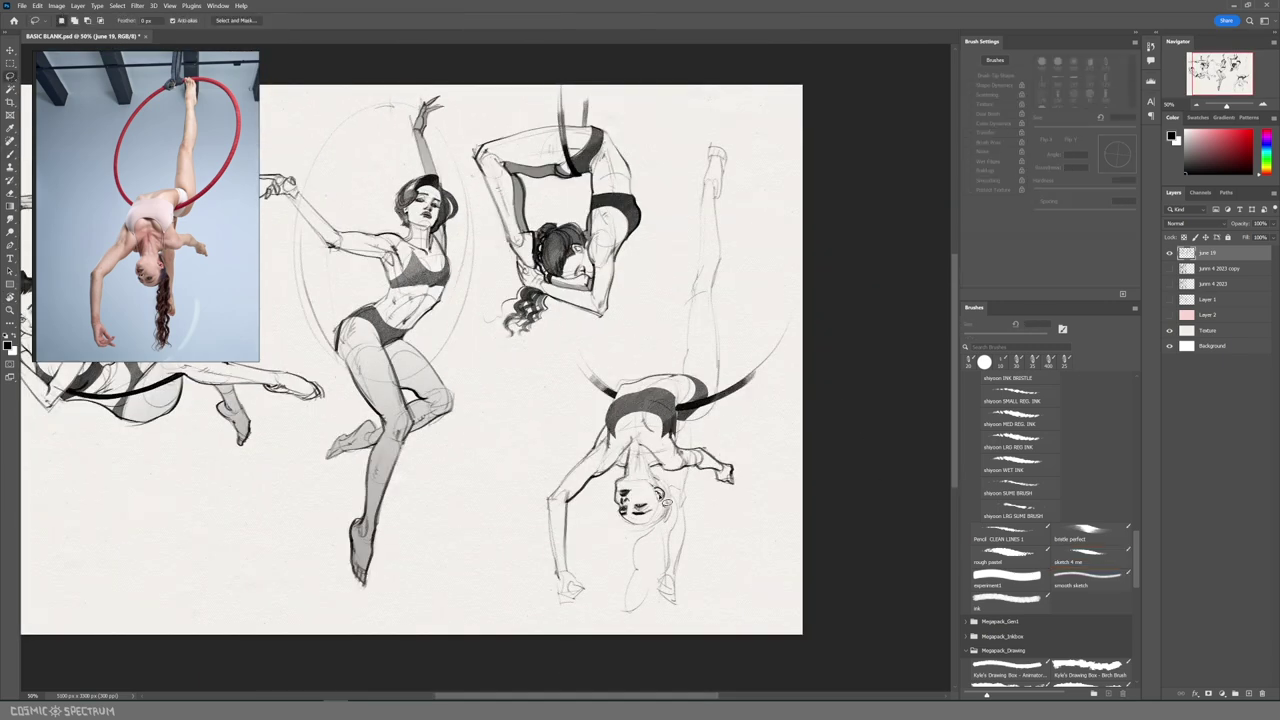
{"action": "mouse_move", "coordinate": [657, 530]}
{"action": "left_mouse_down"}
{"action": "mouse_move", "coordinate": [672, 484]}
{"action": "mouse_move", "coordinate": [645, 525]}
{"action": "mouse_move", "coordinate": [668, 560]}
{"action": "mouse_move", "coordinate": [652, 614]}
{"action": "mouse_move", "coordinate": [656, 580]}
{"action": "mouse_move", "coordinate": [626, 605]}
{"action": "mouse_move", "coordinate": [650, 545]}
{"action": "left_mouse_up"}
{"action": "key", "text": "b"}
{"action": "left_click_drag", "start_coordinate": [668, 492], "coordinate": [642, 608]}
{"action": "key", "text": "ctrl+d"}
Step: Change the brush size and add curly loose strands around the ponytail and hairline
{"action": "key", "text": "bracketleft"}
{"action": "key", "text": "bracketleft"}
{"action": "key", "text": "bracketleft"}
{"action": "key", "text": "bracketleft"}
{"action": "key", "text": "bracketleft"}
{"action": "key", "text": "bracketleft"}
{"action": "key", "text": "bracketleft"}
{"action": "key", "text": "bracketleft"}
{"action": "key", "text": "bracketleft"}
{"action": "key", "text": "bracketleft"}
{"action": "key", "text": "bracketleft"}
{"action": "key", "text": "bracketleft"}
{"action": "key", "text": "bracketleft"}
{"action": "key", "text": "bracketleft"}
{"action": "mouse_move", "coordinate": [625, 522]}
{"action": "left_mouse_down"}
{"action": "mouse_move", "coordinate": [658, 519]}
{"action": "mouse_move", "coordinate": [654, 597]}
{"action": "left_mouse_up"}
{"action": "left_click_drag", "start_coordinate": [650, 539], "coordinate": [632, 561]}
{"action": "left_click_drag", "start_coordinate": [674, 502], "coordinate": [675, 526]}
{"action": "mouse_move", "coordinate": [655, 478]}
{"action": "left_mouse_down"}
{"action": "mouse_move", "coordinate": [674, 502]}
{"action": "mouse_move", "coordinate": [661, 475]}
{"action": "left_mouse_up"}
{"action": "mouse_move", "coordinate": [677, 445]}
{"action": "left_mouse_down"}
{"action": "mouse_move", "coordinate": [680, 389]}
{"action": "mouse_move", "coordinate": [667, 390]}
{"action": "mouse_move", "coordinate": [682, 390]}
{"action": "left_mouse_up"}
{"action": "key", "text": "ctrl+z"}
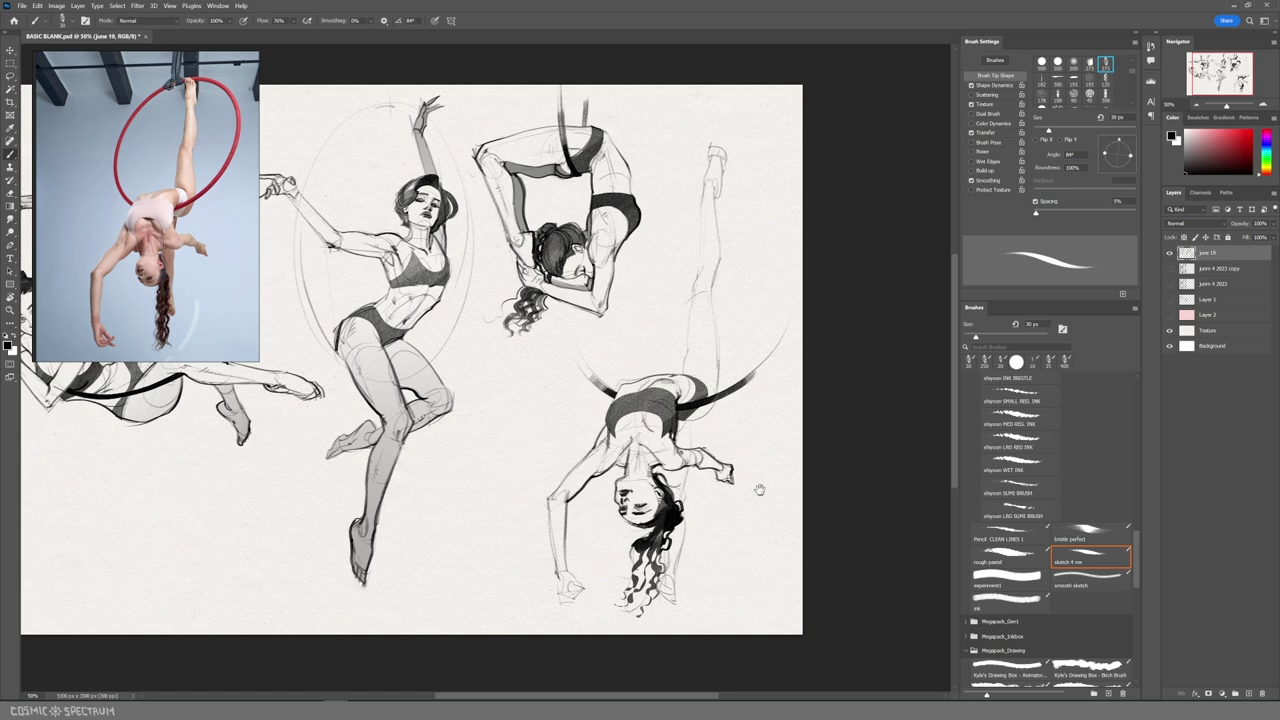
Step: Refine the fingers of the fifth figure's hanging hand and reduce the brush to 25 px
{"action": "left_click_drag", "start_coordinate": [769, 490], "coordinate": [754, 422]}
{"action": "mouse_move", "coordinate": [538, 479]}
{"action": "left_mouse_down"}
{"action": "mouse_move", "coordinate": [557, 537]}
{"action": "mouse_move", "coordinate": [572, 521]}
{"action": "mouse_move", "coordinate": [562, 530]}
{"action": "mouse_move", "coordinate": [548, 474]}
{"action": "left_mouse_up"}
{"action": "key", "text": "e"}
{"action": "key", "text": "b"}
{"action": "key", "text": "bracketleft"}
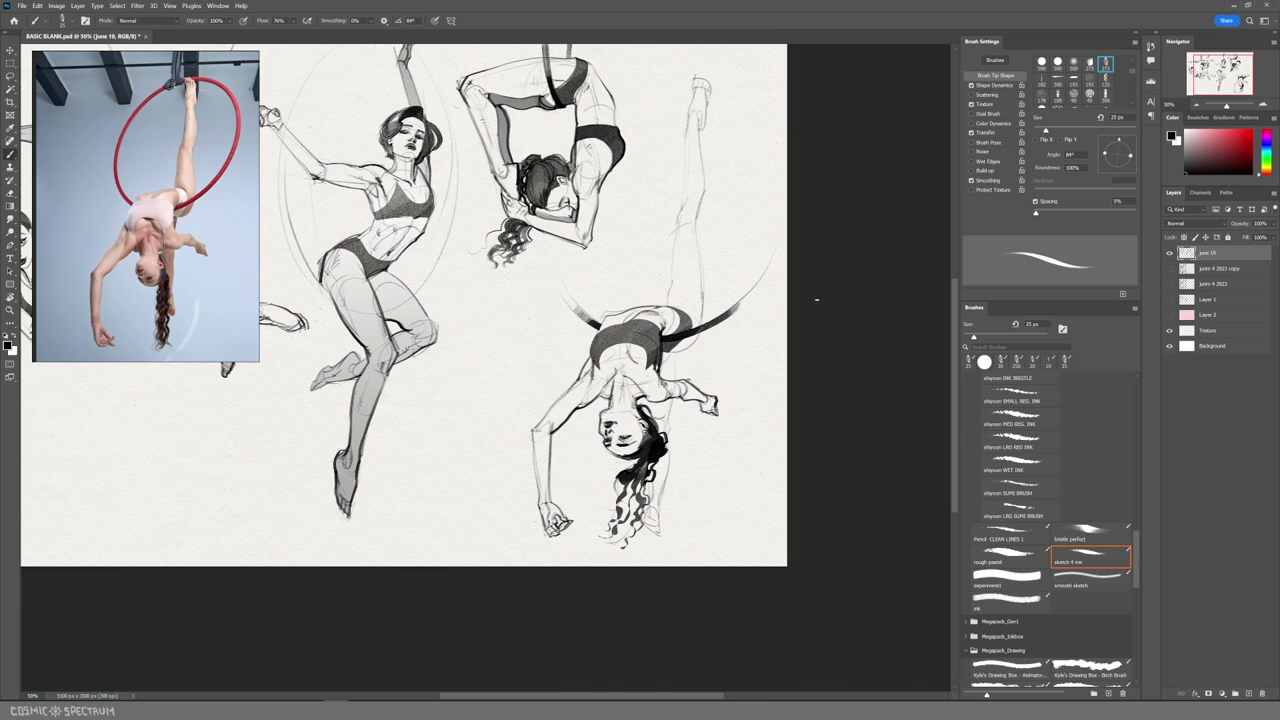
Step: Outline the hip and thigh and redraw the arm and hand behind the ponytail, erasing stray lines
{"action": "left_click_drag", "start_coordinate": [777, 351], "coordinate": [669, 446]}
{"action": "left_click_drag", "start_coordinate": [562, 403], "coordinate": [583, 419]}
{"action": "left_click_drag", "start_coordinate": [570, 318], "coordinate": [557, 402]}
{"action": "mouse_move", "coordinate": [577, 303]}
{"action": "left_mouse_down"}
{"action": "mouse_move", "coordinate": [567, 331]}
{"action": "mouse_move", "coordinate": [593, 419]}
{"action": "mouse_move", "coordinate": [592, 345]}
{"action": "mouse_move", "coordinate": [593, 419]}
{"action": "mouse_move", "coordinate": [555, 521]}
{"action": "left_mouse_up"}
{"action": "key", "text": "ctrl+z"}
{"action": "key", "text": "ctrl+z"}
{"action": "left_click_drag", "start_coordinate": [554, 506], "coordinate": [550, 600]}
{"action": "left_click_drag", "start_coordinate": [541, 586], "coordinate": [556, 619]}
{"action": "key", "text": "ctrl+z"}
{"action": "mouse_move", "coordinate": [540, 609]}
{"action": "left_mouse_down"}
{"action": "mouse_move", "coordinate": [534, 621]}
{"action": "mouse_move", "coordinate": [552, 627]}
{"action": "left_mouse_up"}
{"action": "key", "text": "e"}
{"action": "left_click_drag", "start_coordinate": [562, 526], "coordinate": [564, 490]}
{"action": "key", "text": "b"}
Step: Strengthen the contours of the fifth figure's raised leg from shin to thigh
{"action": "left_click_drag", "start_coordinate": [645, 297], "coordinate": [633, 364]}
{"action": "left_click_drag", "start_coordinate": [570, 339], "coordinate": [561, 375]}
{"action": "mouse_move", "coordinate": [571, 281]}
{"action": "left_mouse_down"}
{"action": "mouse_move", "coordinate": [563, 367]}
{"action": "mouse_move", "coordinate": [584, 294]}
{"action": "mouse_move", "coordinate": [581, 439]}
{"action": "left_mouse_up"}
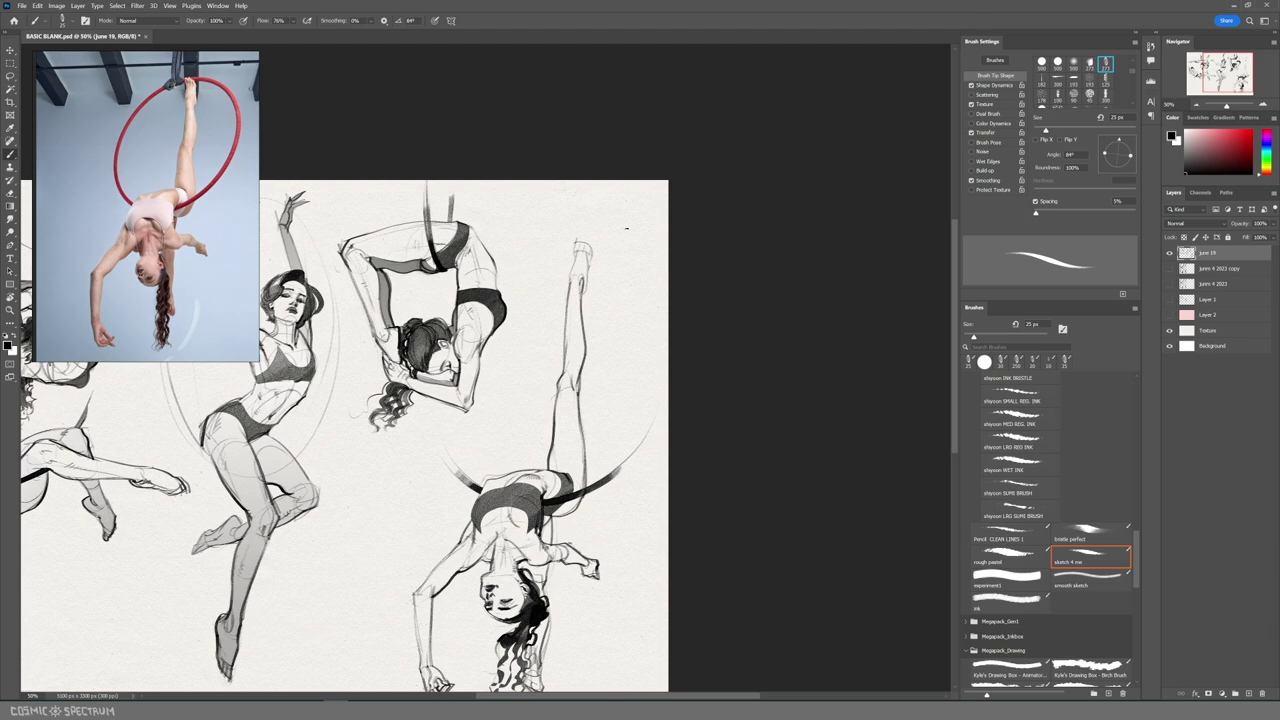
{"action": "left_click_drag", "start_coordinate": [572, 362], "coordinate": [569, 376]}
{"action": "left_click_drag", "start_coordinate": [582, 390], "coordinate": [575, 472]}
Step: Draw the raised foot's ankle, heel and toes with darker lines
{"action": "left_click_drag", "start_coordinate": [574, 263], "coordinate": [569, 293]}
{"action": "left_click_drag", "start_coordinate": [575, 256], "coordinate": [583, 294]}
{"action": "left_click_drag", "start_coordinate": [576, 243], "coordinate": [588, 252]}
{"action": "left_click_drag", "start_coordinate": [578, 242], "coordinate": [583, 242]}
{"action": "left_click_drag", "start_coordinate": [588, 248], "coordinate": [592, 254]}
Step: Add contour lines to the fifth figure's chest and neckline
{"action": "left_click_drag", "start_coordinate": [662, 574], "coordinate": [673, 523]}
{"action": "mouse_move", "coordinate": [505, 469]}
{"action": "left_mouse_down"}
{"action": "mouse_move", "coordinate": [496, 510]}
{"action": "mouse_move", "coordinate": [538, 514]}
{"action": "left_mouse_up"}
{"action": "left_click_drag", "start_coordinate": [500, 458], "coordinate": [522, 462]}
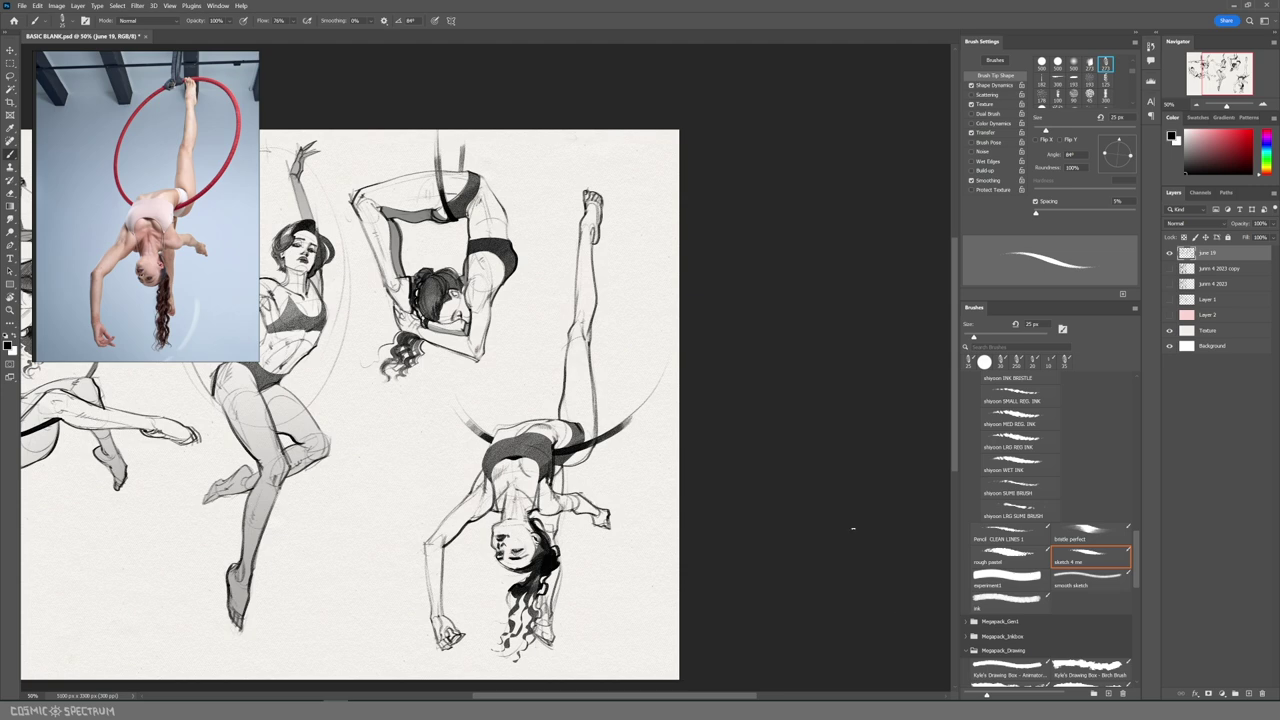
Step: Lasso the fifth figure's far arms and the thigh below the hoop and shade them grey with the Gradient tool
{"action": "key", "text": "l"}
{"action": "mouse_move", "coordinate": [604, 447]}
{"action": "left_mouse_down"}
{"action": "mouse_move", "coordinate": [558, 505]}
{"action": "mouse_move", "coordinate": [553, 634]}
{"action": "mouse_move", "coordinate": [532, 638]}
{"action": "mouse_move", "coordinate": [543, 520]}
{"action": "mouse_move", "coordinate": [506, 510]}
{"action": "mouse_move", "coordinate": [507, 528]}
{"action": "mouse_move", "coordinate": [602, 533]}
{"action": "mouse_move", "coordinate": [579, 512]}
{"action": "left_mouse_up"}
{"action": "key", "text": "g"}
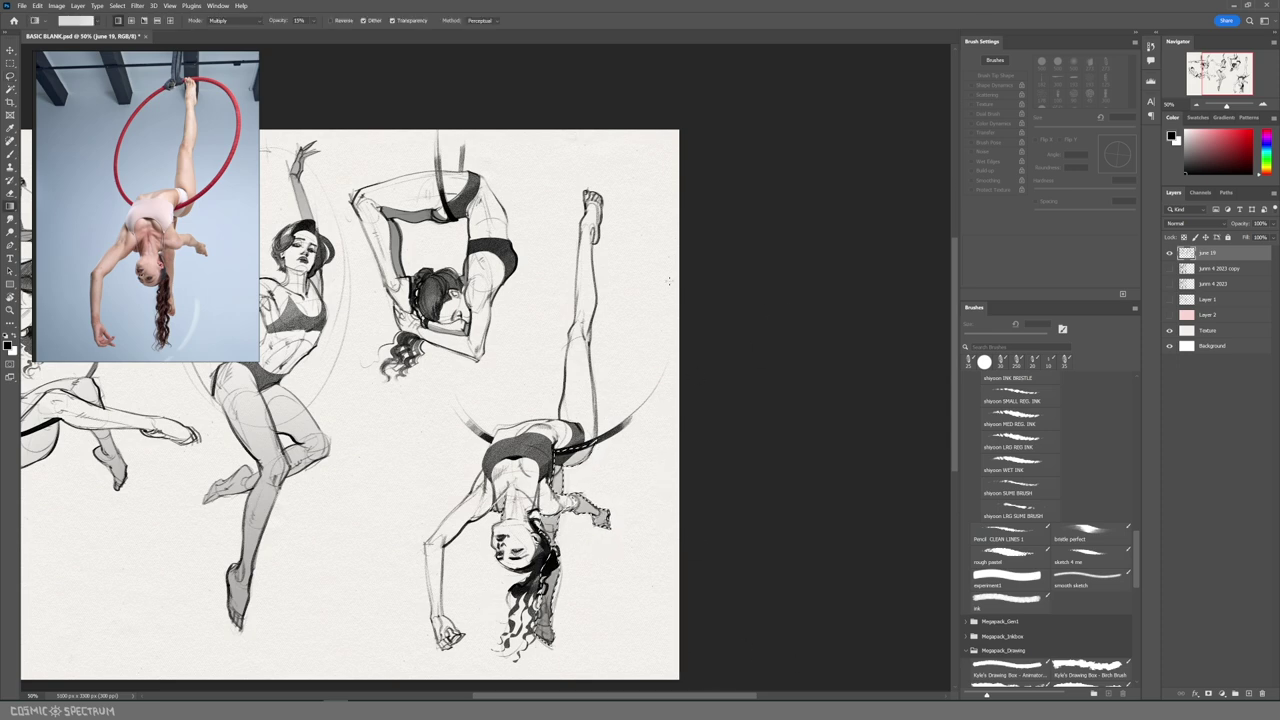
{"action": "key", "text": "l"}
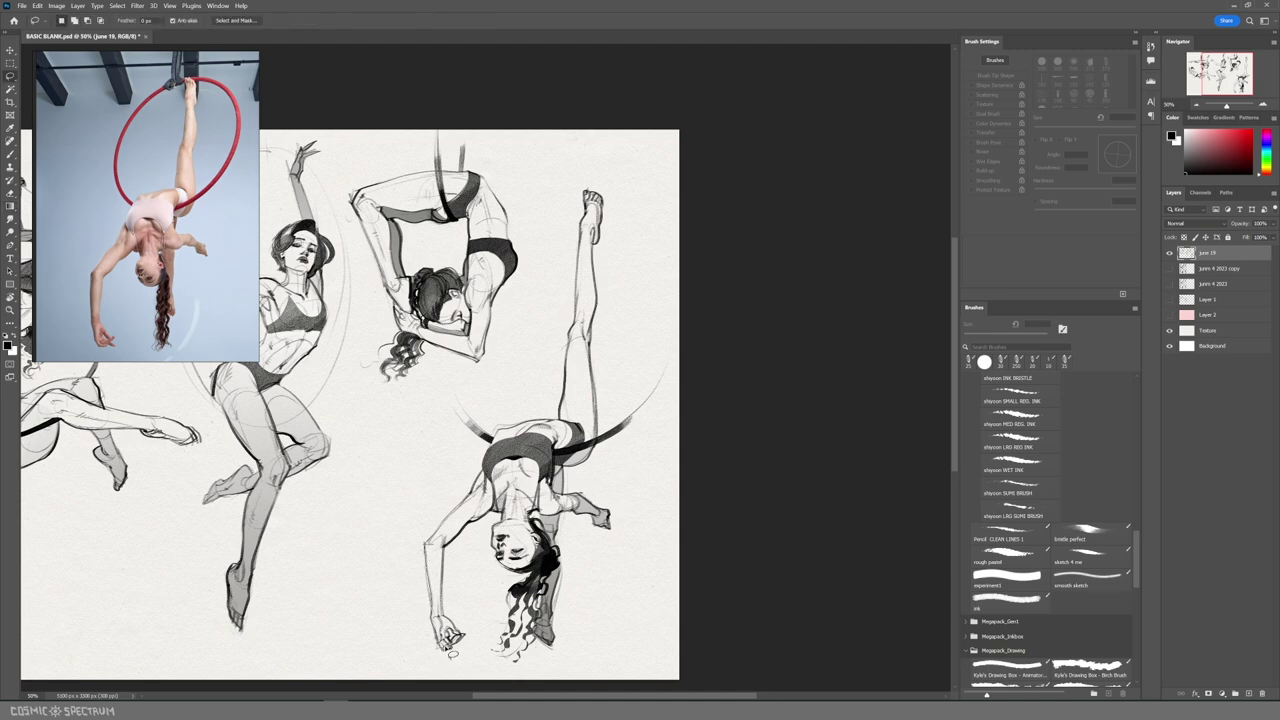
Step: Lasso the remaining unshaded parts of the fifth figure's far hand and forearm and shade them grey with the Gradient tool
{"action": "mouse_move", "coordinate": [476, 514]}
{"action": "left_mouse_down"}
{"action": "mouse_move", "coordinate": [430, 541]}
{"action": "mouse_move", "coordinate": [435, 512]}
{"action": "left_mouse_up"}
{"action": "key", "text": "b"}
{"action": "key", "text": "b"}
{"action": "mouse_move", "coordinate": [739, 458]}
{"action": "left_mouse_down"}
{"action": "mouse_move", "coordinate": [854, 443]}
{"action": "mouse_move", "coordinate": [822, 444]}
{"action": "left_mouse_up"}
{"action": "left_click", "coordinate": [12, 77]}
{"action": "mouse_move", "coordinate": [586, 522]}
{"action": "left_mouse_down"}
{"action": "mouse_move", "coordinate": [613, 543]}
{"action": "mouse_move", "coordinate": [584, 551]}
{"action": "mouse_move", "coordinate": [582, 520]}
{"action": "mouse_move", "coordinate": [607, 550]}
{"action": "left_mouse_up"}
{"action": "key", "text": "g"}
{"action": "key", "text": "ctrl+d"}
Step: Add loose curly strands at the ends of the fifth figure's hanging hair with the Brush
{"action": "left_click_drag", "start_coordinate": [842, 400], "coordinate": [741, 424]}
{"action": "key", "text": "b"}
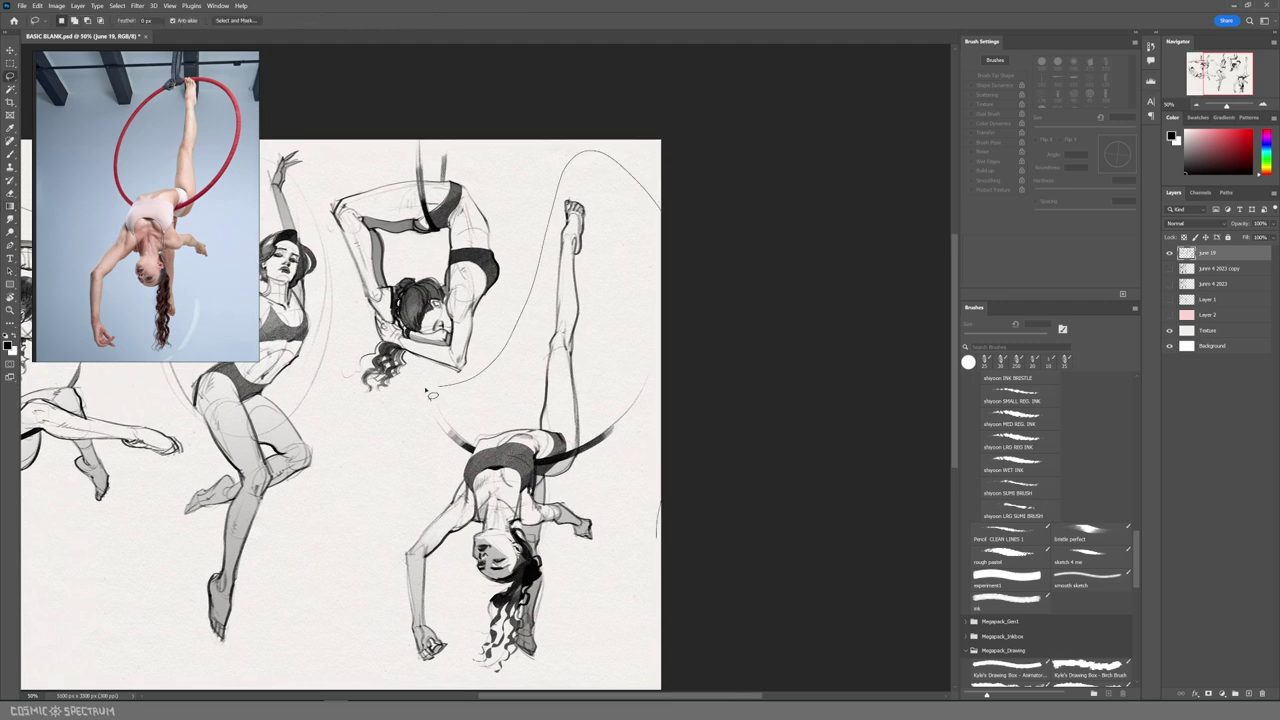
{"action": "mouse_move", "coordinate": [480, 650]}
{"action": "left_mouse_down"}
{"action": "mouse_move", "coordinate": [490, 617]}
{"action": "mouse_move", "coordinate": [497, 639]}
{"action": "mouse_move", "coordinate": [465, 662]}
{"action": "left_mouse_up"}
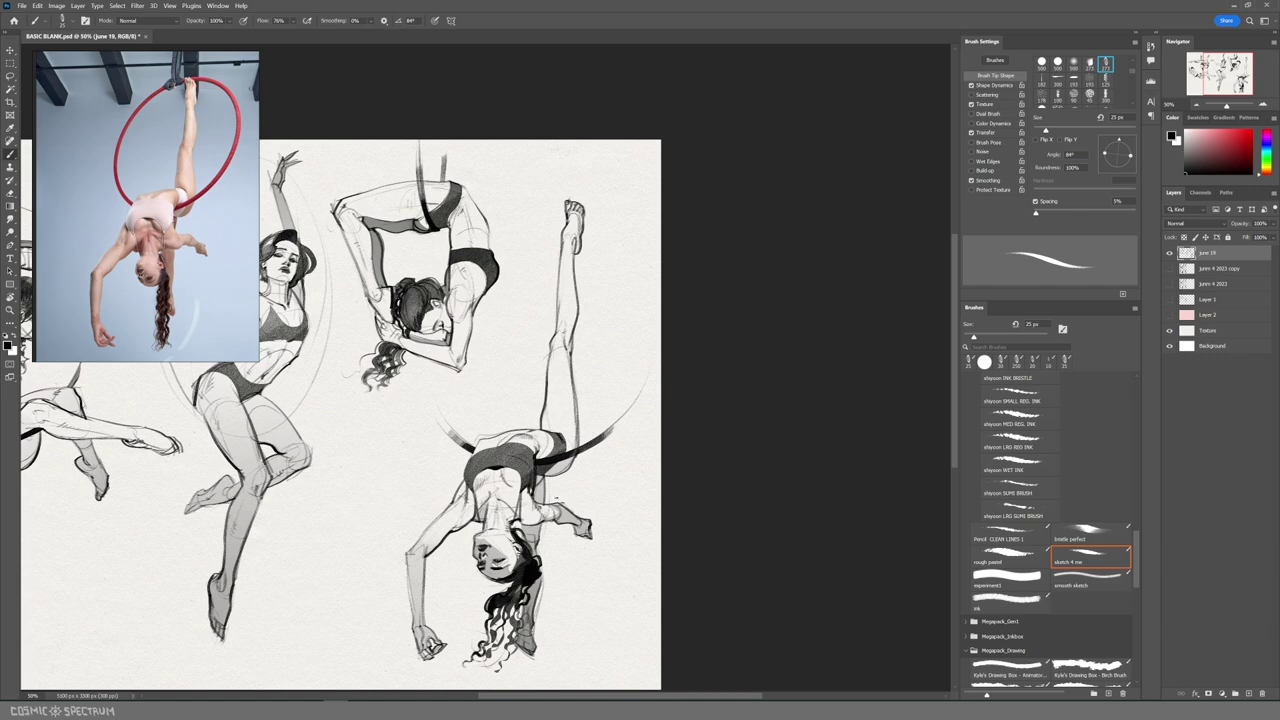
Step: Lasso the whole upside-down fifth figure, scale it down slightly and reposition it beneath the folded fourth figure
{"action": "key", "text": "l"}
{"action": "left_click_drag", "start_coordinate": [660, 225], "coordinate": [649, 546]}
{"action": "key", "text": "ctrl+t"}
{"action": "key", "text": "ctrl+minus"}
{"action": "left_click_drag", "start_coordinate": [609, 441], "coordinate": [803, 506]}
{"action": "left_click_drag", "start_coordinate": [798, 282], "coordinate": [771, 331]}
{"action": "left_click_drag", "start_coordinate": [725, 466], "coordinate": [720, 423]}
{"action": "left_click_drag", "start_coordinate": [735, 485], "coordinate": [738, 491]}
{"action": "left_click_drag", "start_coordinate": [769, 293], "coordinate": [779, 276]}
{"action": "left_click_drag", "start_coordinate": [756, 329], "coordinate": [748, 334]}
{"action": "left_click_drag", "start_coordinate": [771, 614], "coordinate": [766, 604]}
{"action": "key", "text": "Return"}
{"action": "key", "text": "ctrl+d"}
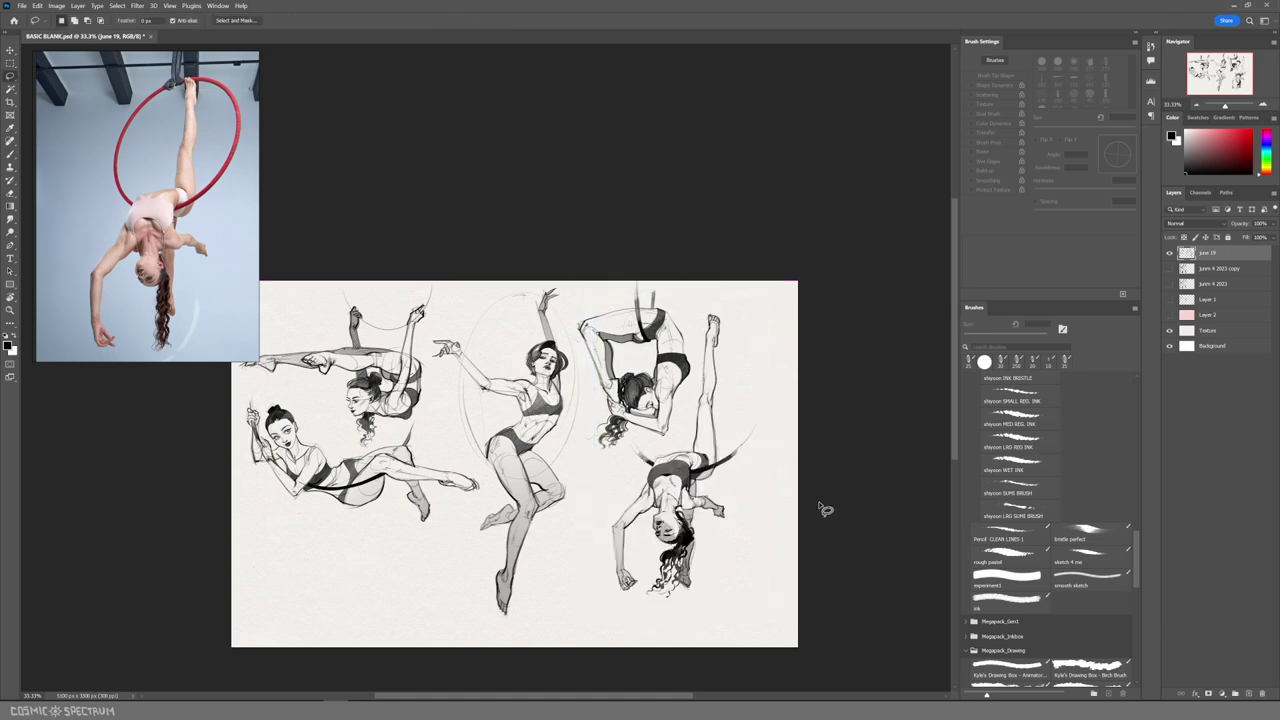
Step: Browse the reference board and enlarge the photo of the ponytailed acrobat hanging curled up beneath the hoop
{"action": "scroll", "coordinate": [222, 245], "scroll_direction": "down", "scroll_amount": 5}
{"action": "left_click_drag", "start_coordinate": [252, 172], "coordinate": [186, 43]}
{"action": "left_click_drag", "start_coordinate": [114, 157], "coordinate": [137, 172]}
{"action": "left_click_drag", "start_coordinate": [122, 246], "coordinate": [188, 289]}
{"action": "left_click_drag", "start_coordinate": [215, 90], "coordinate": [266, 314]}
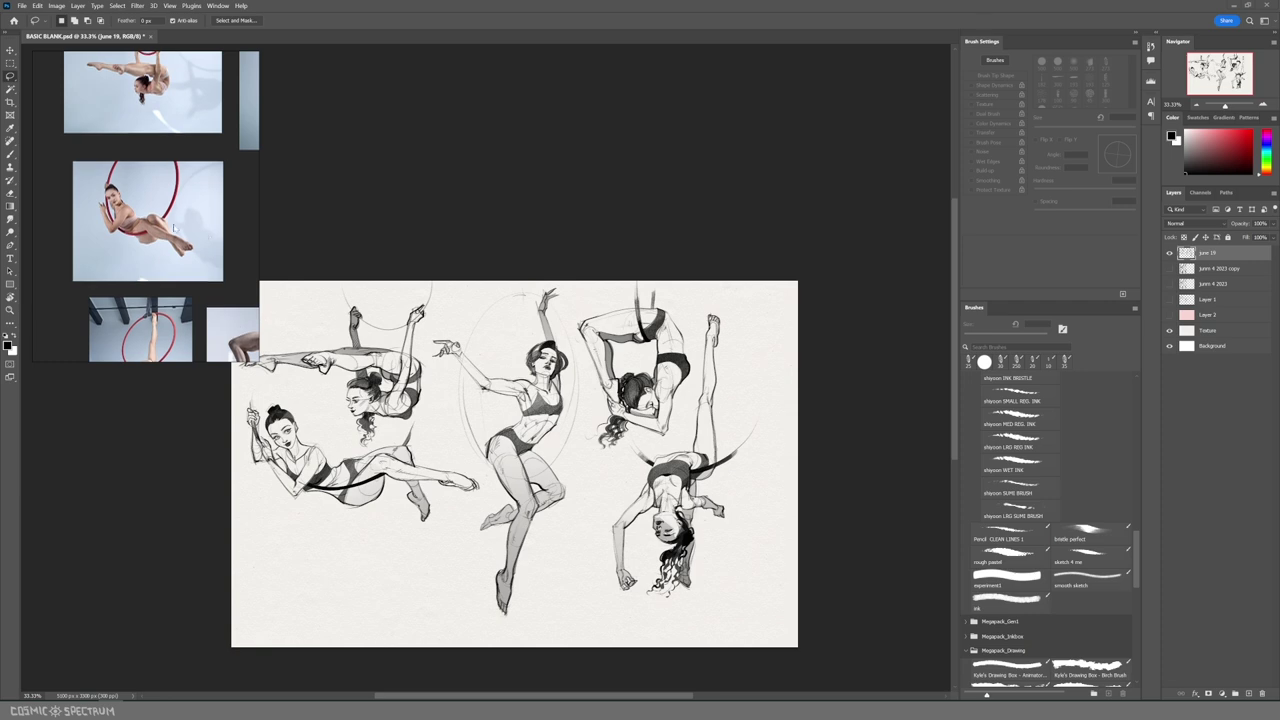
{"action": "left_click_drag", "start_coordinate": [204, 236], "coordinate": [266, 350]}
{"action": "left_click_drag", "start_coordinate": [110, 170], "coordinate": [190, 238]}
{"action": "scroll", "coordinate": [205, 242], "scroll_direction": "up", "scroll_amount": 5}
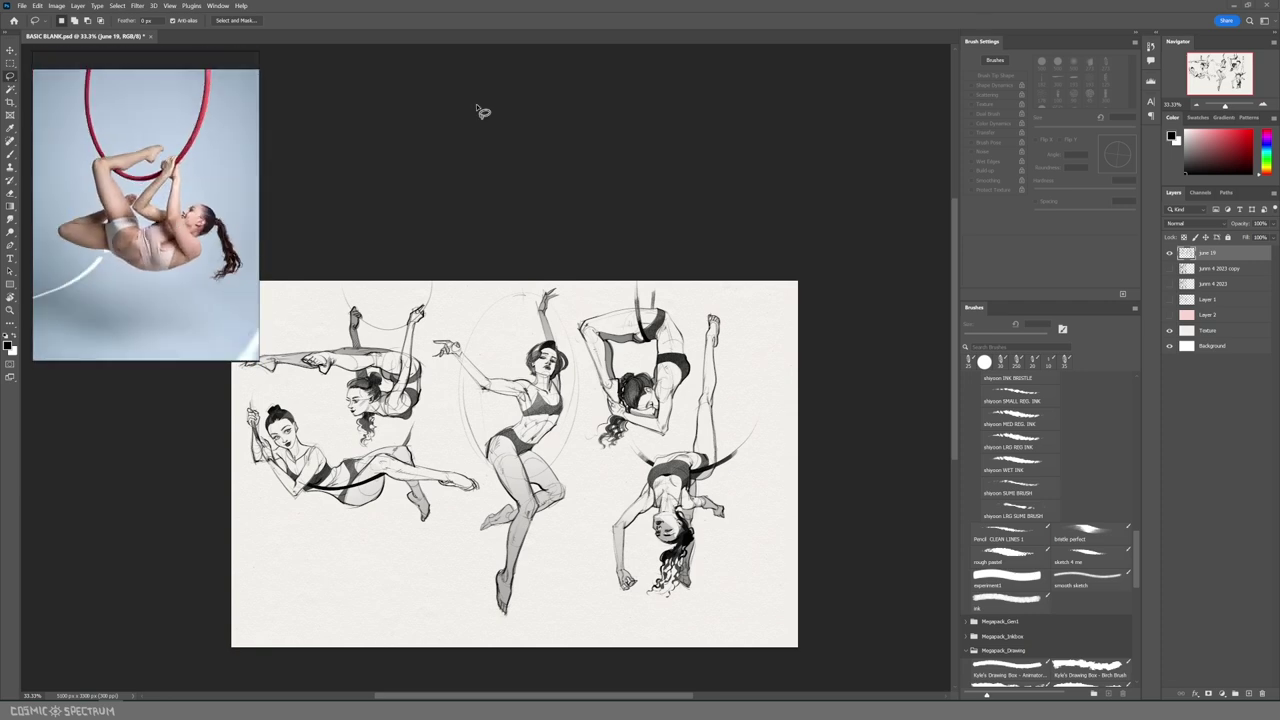
{"action": "mouse_move", "coordinate": [603, 601]}
{"action": "left_mouse_down"}
{"action": "mouse_move", "coordinate": [688, 525]}
{"action": "mouse_move", "coordinate": [711, 460]}
{"action": "left_mouse_up"}
{"action": "key", "text": "b"}
{"action": "left_click", "coordinate": [1265, 106]}
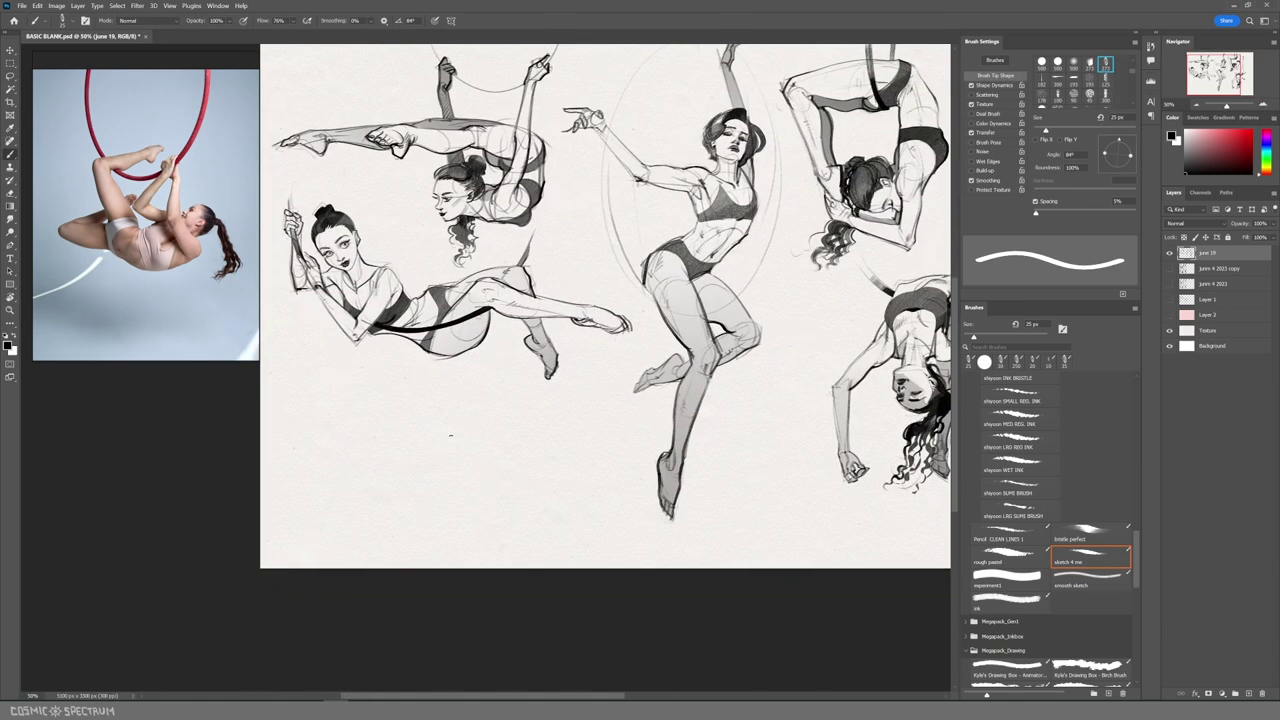
{"action": "mouse_move", "coordinate": [613, 418]}
{"action": "left_mouse_down"}
{"action": "mouse_move", "coordinate": [607, 555]}
{"action": "mouse_move", "coordinate": [586, 349]}
{"action": "mouse_move", "coordinate": [561, 603]}
{"action": "left_mouse_up"}
{"action": "key", "text": "l"}
{"action": "left_click_drag", "start_coordinate": [588, 461], "coordinate": [588, 435]}
{"action": "key", "text": "ctrl+d"}
{"action": "mouse_move", "coordinate": [765, 558]}
{"action": "left_mouse_down"}
{"action": "mouse_move", "coordinate": [691, 546]}
{"action": "mouse_move", "coordinate": [805, 447]}
{"action": "left_mouse_up"}
{"action": "key", "text": "b"}
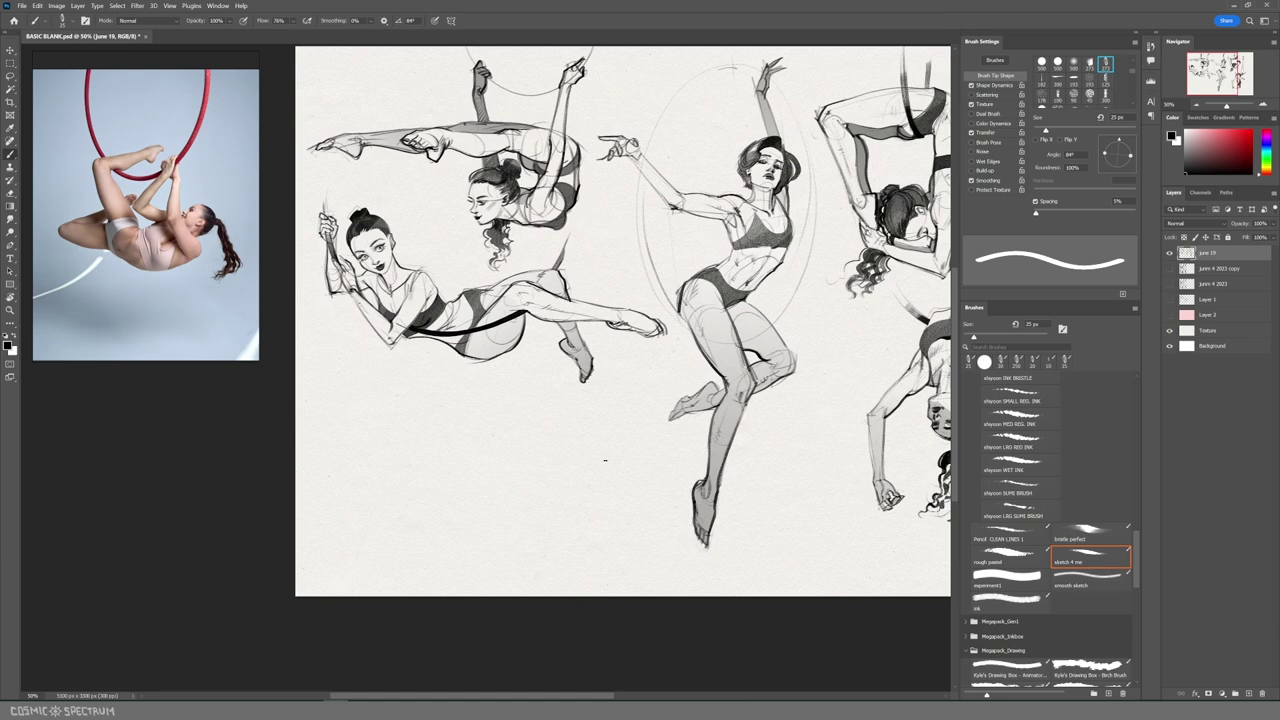
Step: Sketch a light torso block for a sixth figure below the reclining acrobat and move it lower on the page
{"action": "left_click_drag", "start_coordinate": [558, 432], "coordinate": [566, 488]}
{"action": "key", "text": "m"}
{"action": "left_click_drag", "start_coordinate": [466, 426], "coordinate": [586, 520]}
{"action": "left_click_drag", "start_coordinate": [558, 470], "coordinate": [550, 521]}
{"action": "key", "text": "ctrl+d"}
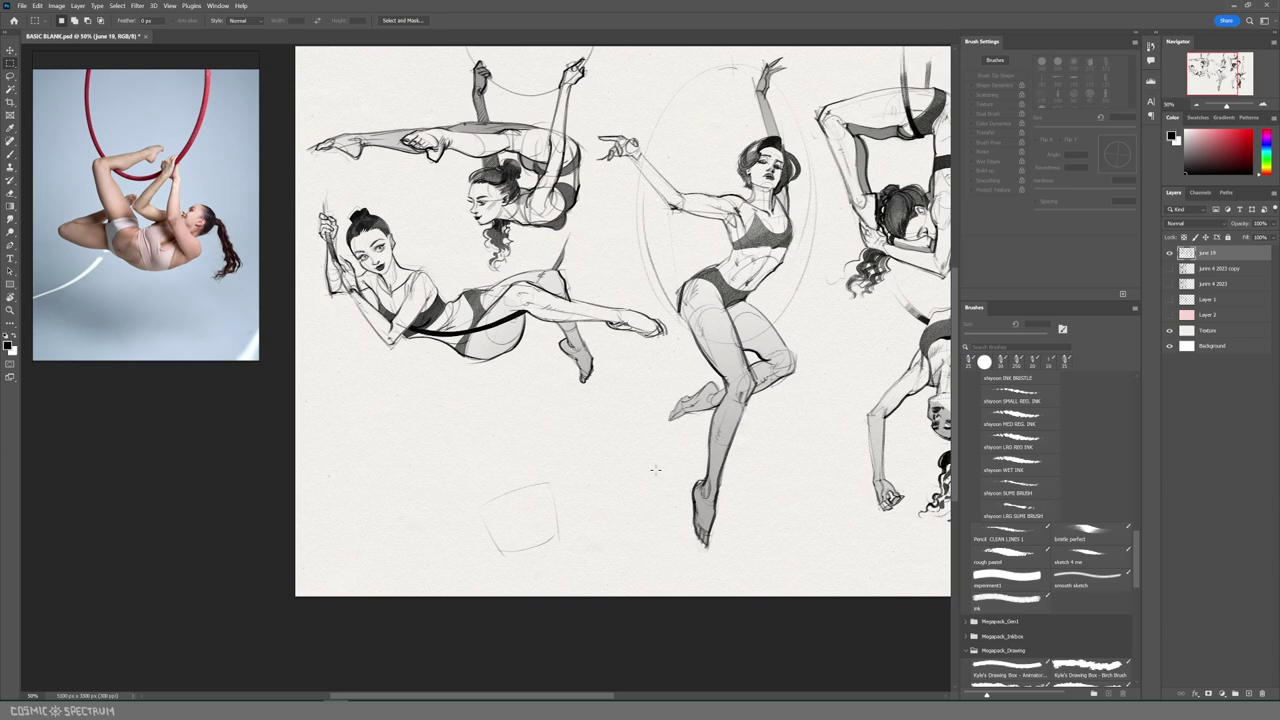
Step: Sketch the sixth figure's hip curve, head and first raised arm with light lines
{"action": "key", "text": "b"}
{"action": "left_click_drag", "start_coordinate": [437, 520], "coordinate": [503, 551]}
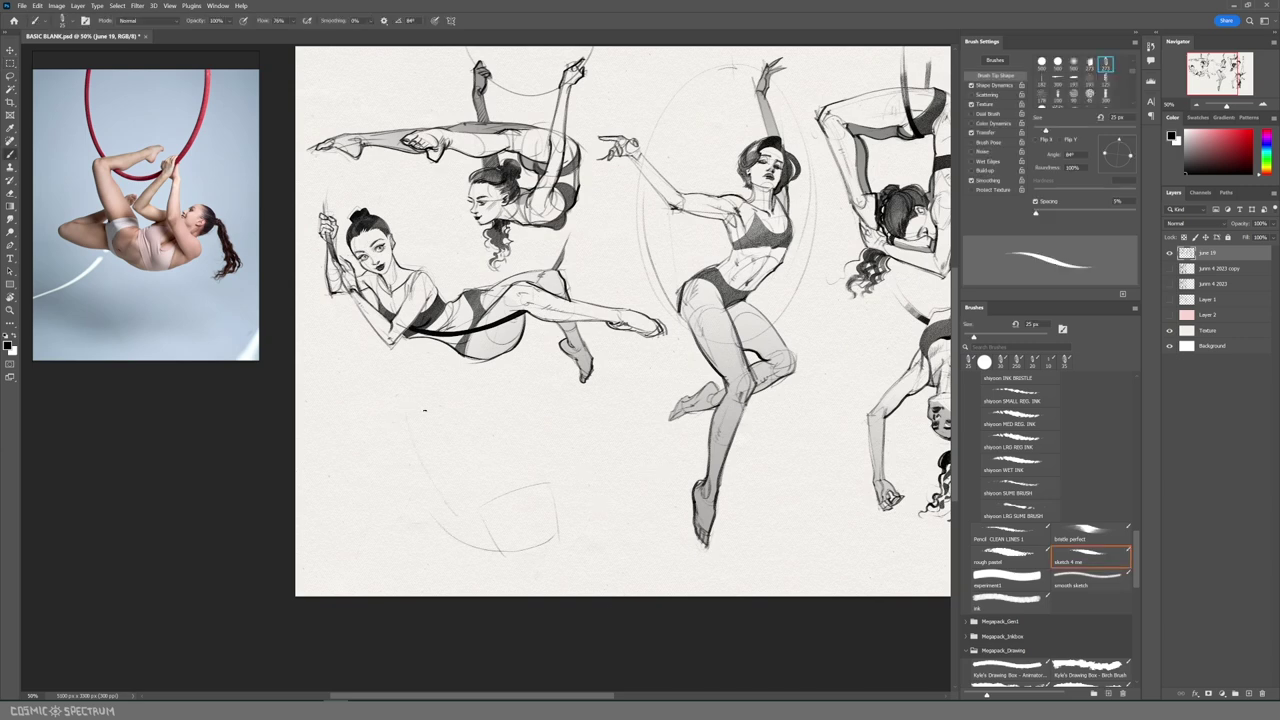
{"action": "mouse_move", "coordinate": [550, 514]}
{"action": "left_mouse_down"}
{"action": "mouse_move", "coordinate": [525, 478]}
{"action": "mouse_move", "coordinate": [547, 414]}
{"action": "mouse_move", "coordinate": [540, 483]}
{"action": "mouse_move", "coordinate": [566, 534]}
{"action": "left_mouse_up"}
{"action": "mouse_move", "coordinate": [566, 488]}
{"action": "left_mouse_down"}
{"action": "mouse_move", "coordinate": [565, 522]}
{"action": "mouse_move", "coordinate": [577, 453]}
{"action": "left_mouse_up"}
{"action": "key", "text": "ctrl+z"}
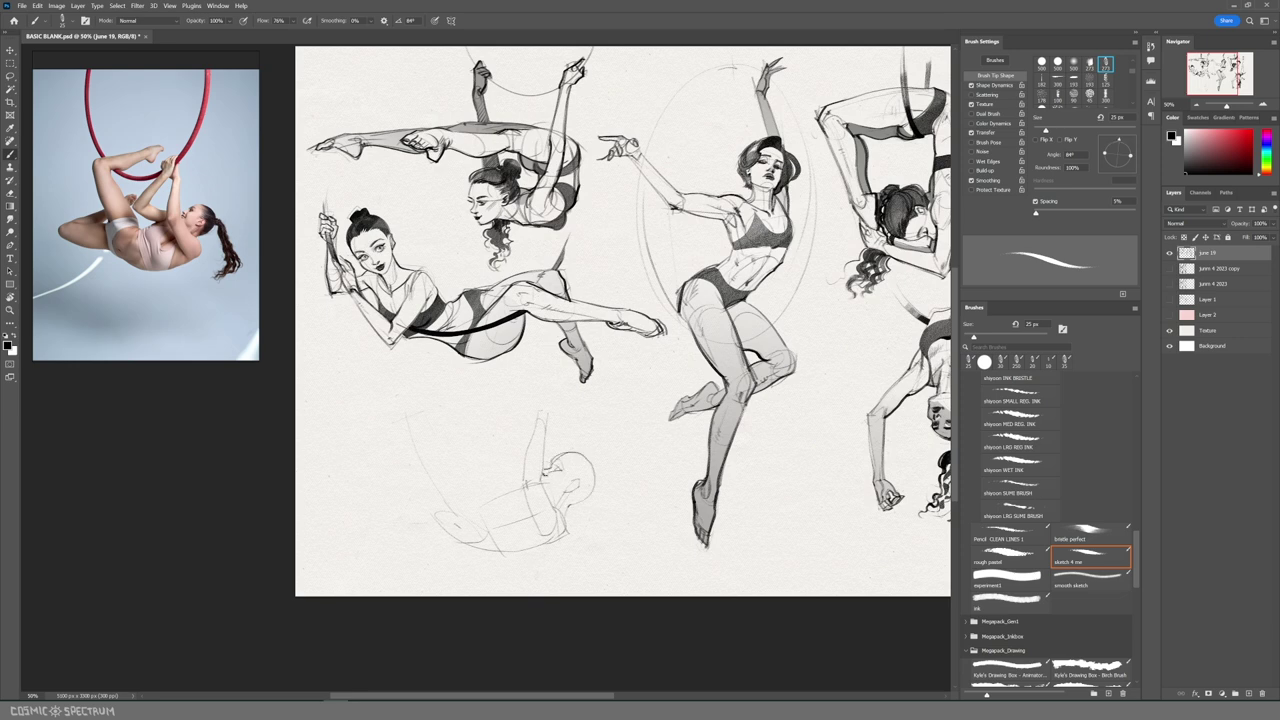
Step: Sketch the sixth figure's hairline and the long outline of the hanging ponytail
{"action": "mouse_move", "coordinate": [563, 456]}
{"action": "left_mouse_down"}
{"action": "mouse_move", "coordinate": [591, 470]}
{"action": "mouse_move", "coordinate": [590, 497]}
{"action": "mouse_move", "coordinate": [619, 475]}
{"action": "mouse_move", "coordinate": [647, 553]}
{"action": "left_mouse_up"}
{"action": "left_click_drag", "start_coordinate": [648, 541], "coordinate": [592, 569]}
{"action": "left_click_drag", "start_coordinate": [594, 490], "coordinate": [568, 506]}
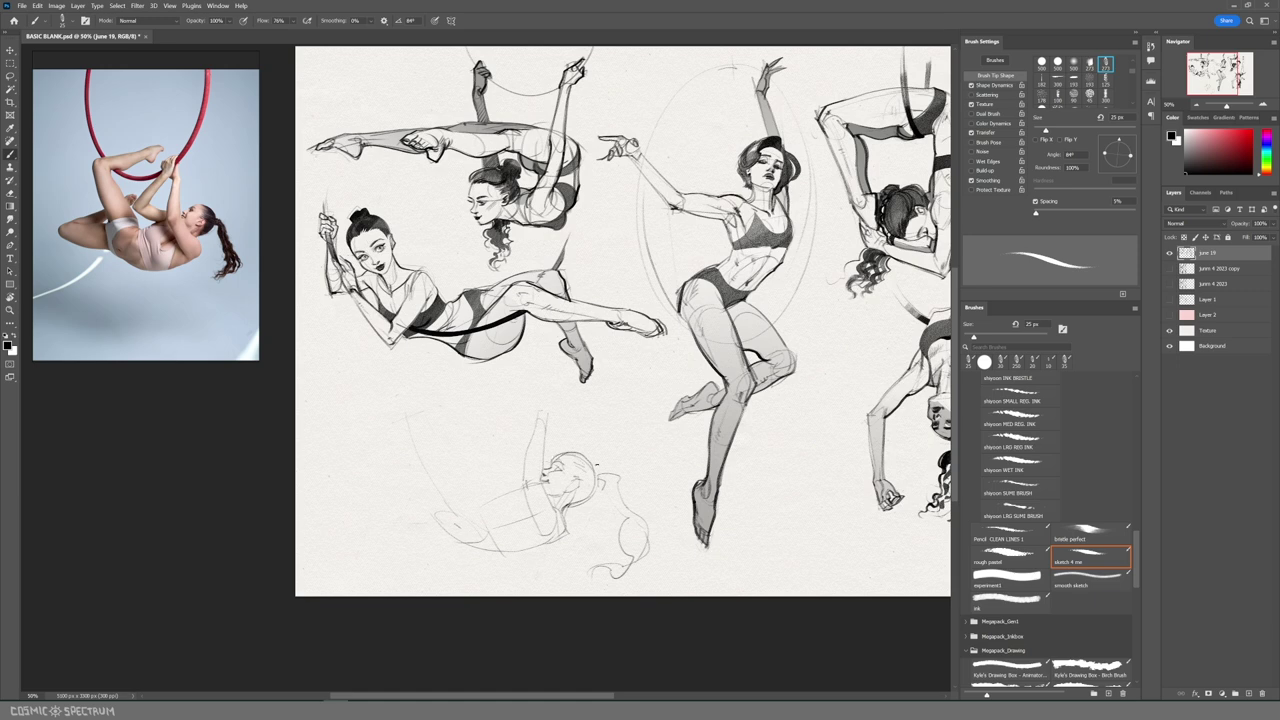
{"action": "key", "text": "e"}
{"action": "key", "text": "b"}
Step: Sketch the sixth figure's second bent arm and the outline of the chest and top
{"action": "mouse_move", "coordinate": [490, 497]}
{"action": "left_mouse_down"}
{"action": "mouse_move", "coordinate": [520, 485]}
{"action": "mouse_move", "coordinate": [510, 489]}
{"action": "mouse_move", "coordinate": [533, 402]}
{"action": "left_mouse_up"}
{"action": "key", "text": "ctrl+z"}
{"action": "mouse_move", "coordinate": [468, 461]}
{"action": "left_mouse_down"}
{"action": "mouse_move", "coordinate": [533, 418]}
{"action": "mouse_move", "coordinate": [484, 539]}
{"action": "mouse_move", "coordinate": [504, 543]}
{"action": "left_mouse_up"}
{"action": "key", "text": "e"}
{"action": "left_click", "coordinate": [1085, 564]}
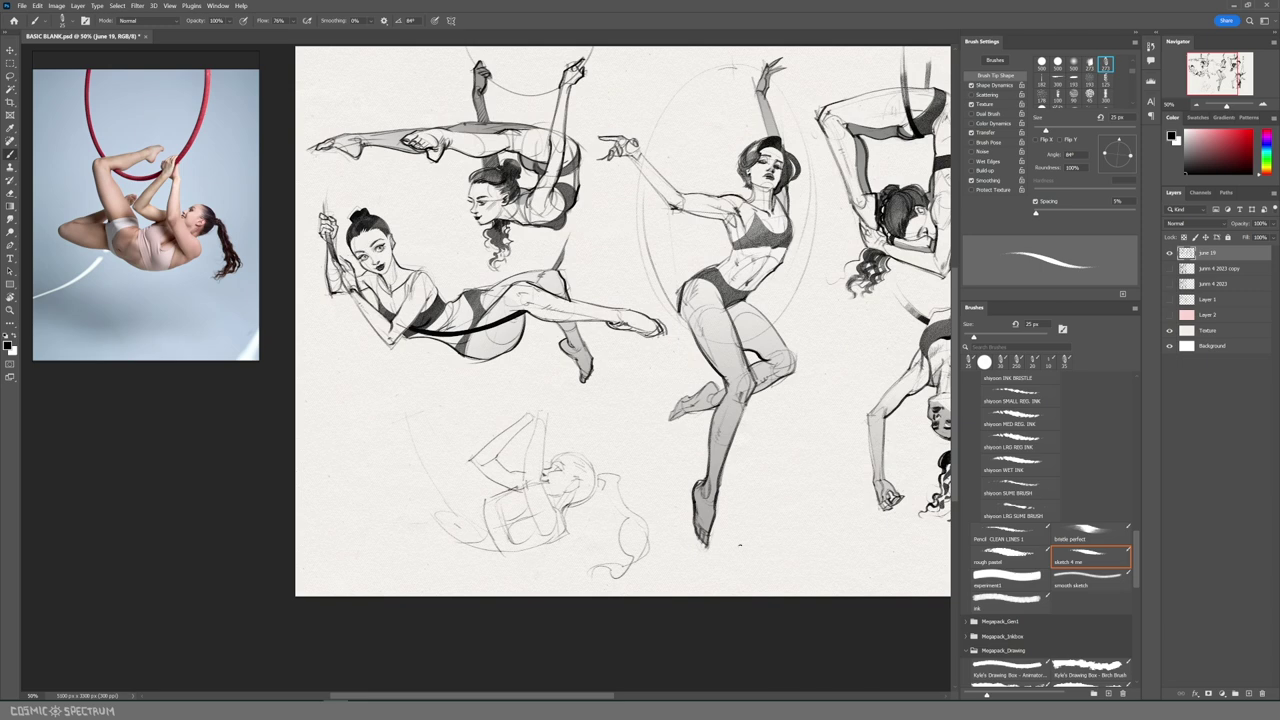
Step: Rework the torso lines and sketch the waist, hips and brief line of the sixth figure
{"action": "mouse_move", "coordinate": [534, 498]}
{"action": "left_mouse_down"}
{"action": "mouse_move", "coordinate": [515, 532]}
{"action": "mouse_move", "coordinate": [527, 493]}
{"action": "mouse_move", "coordinate": [494, 499]}
{"action": "mouse_move", "coordinate": [475, 544]}
{"action": "mouse_move", "coordinate": [525, 551]}
{"action": "left_mouse_up"}
{"action": "key", "text": "ctrl+z"}
{"action": "key", "text": "ctrl+z"}
{"action": "mouse_move", "coordinate": [442, 505]}
{"action": "left_mouse_down"}
{"action": "mouse_move", "coordinate": [471, 521]}
{"action": "mouse_move", "coordinate": [451, 473]}
{"action": "left_mouse_up"}
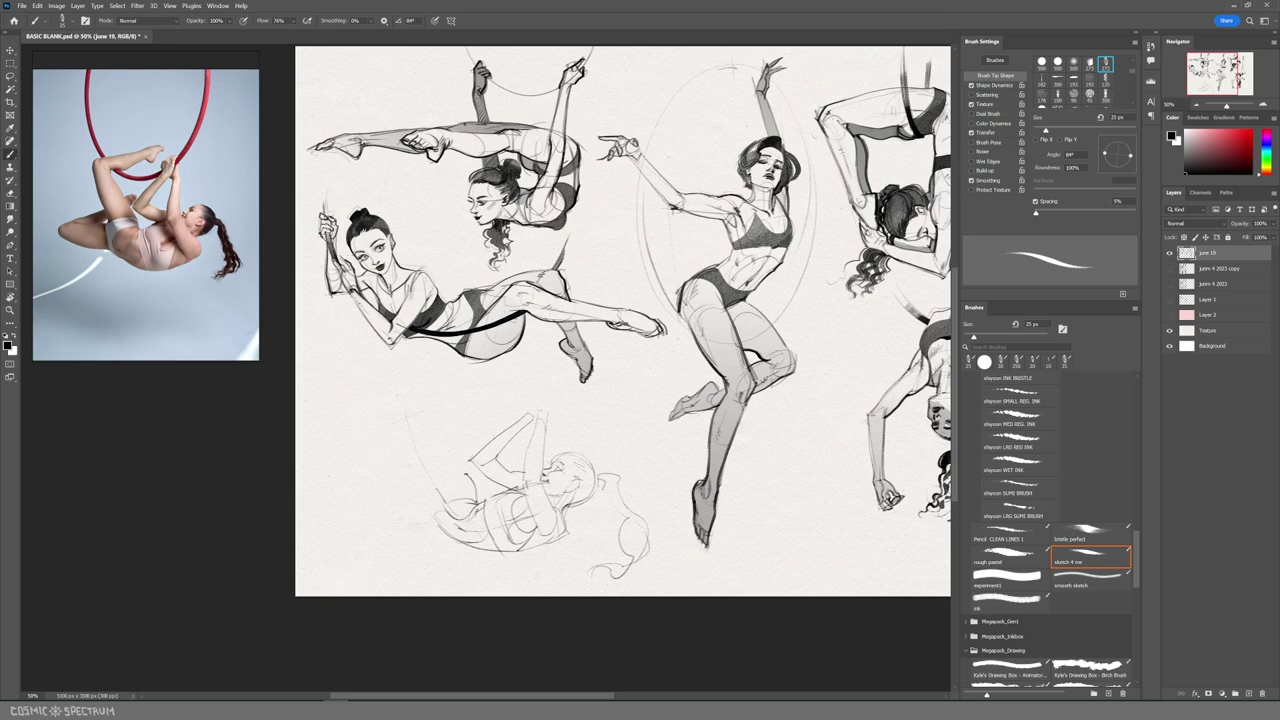
Step: Sketch the sixth figure's raised bent leg with its foot, and rough in the hands beside it
{"action": "left_click_drag", "start_coordinate": [402, 428], "coordinate": [444, 512]}
{"action": "mouse_move", "coordinate": [404, 409]}
{"action": "left_mouse_down"}
{"action": "mouse_move", "coordinate": [535, 383]}
{"action": "mouse_move", "coordinate": [504, 444]}
{"action": "mouse_move", "coordinate": [551, 393]}
{"action": "mouse_move", "coordinate": [530, 408]}
{"action": "left_mouse_up"}
{"action": "mouse_move", "coordinate": [533, 398]}
{"action": "left_mouse_down"}
{"action": "mouse_move", "coordinate": [522, 414]}
{"action": "mouse_move", "coordinate": [536, 482]}
{"action": "left_mouse_up"}
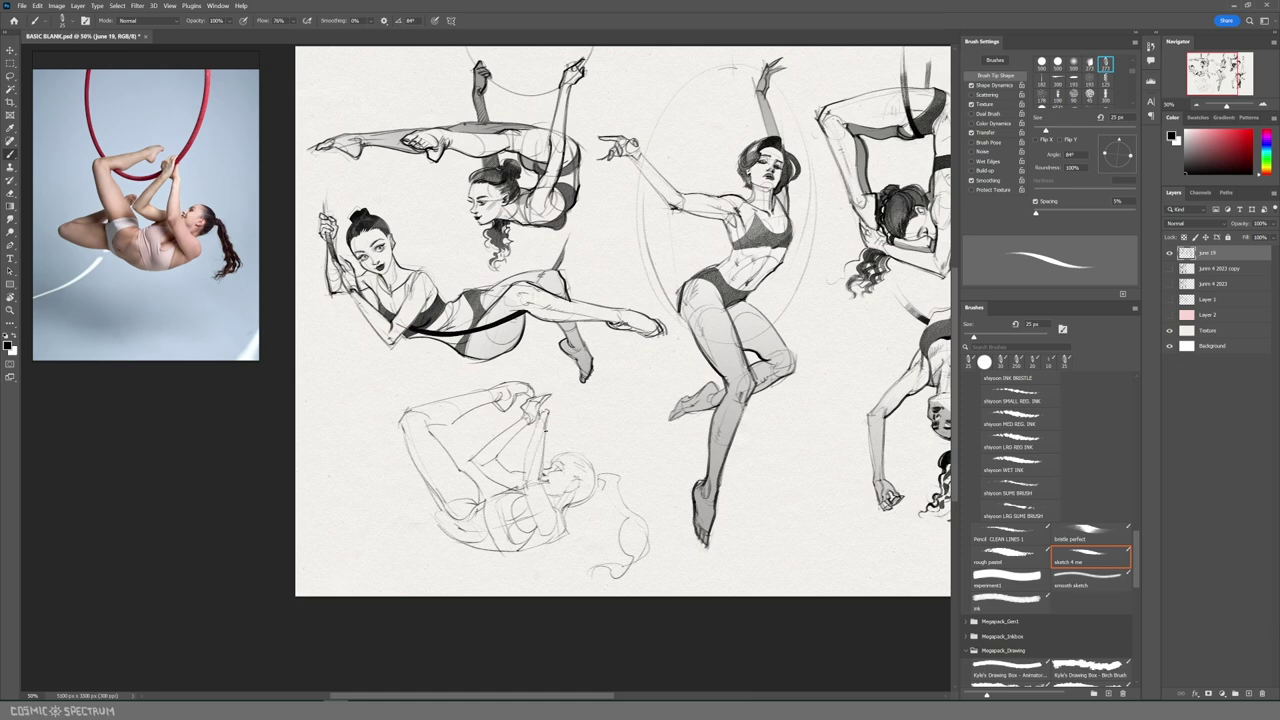
Step: Draw the gripping hands and delete stray lines around the raised foot using a Lasso selection
{"action": "mouse_move", "coordinate": [556, 386]}
{"action": "left_mouse_down"}
{"action": "mouse_move", "coordinate": [560, 404]}
{"action": "mouse_move", "coordinate": [498, 417]}
{"action": "mouse_move", "coordinate": [526, 421]}
{"action": "left_mouse_up"}
{"action": "key", "text": "l"}
{"action": "key", "text": "Delete"}
{"action": "key", "text": "ctrl+d"}
{"action": "key", "text": "b"}
Step: Sketch the lower arc of the hoop passing under the raised leg and through the hands
{"action": "key", "text": "ctrl+z"}
{"action": "mouse_move", "coordinate": [395, 372]}
{"action": "left_mouse_down"}
{"action": "mouse_move", "coordinate": [414, 401]}
{"action": "mouse_move", "coordinate": [522, 422]}
{"action": "mouse_move", "coordinate": [574, 390]}
{"action": "left_mouse_up"}
{"action": "left_click_drag", "start_coordinate": [428, 424], "coordinate": [515, 383]}
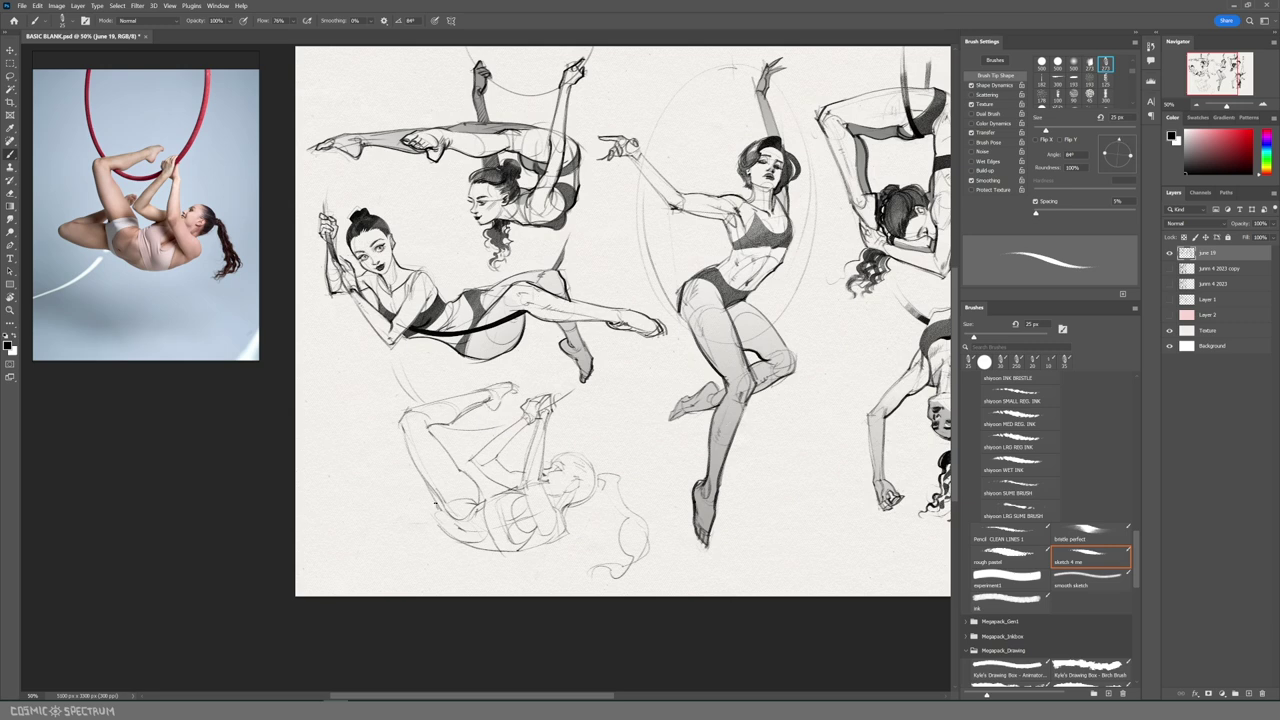
Step: Sketch the sixth figure's folded leg extending sideways from the hips, erasing overlapping lines
{"action": "key", "text": "e"}
{"action": "key", "text": "b"}
{"action": "mouse_move", "coordinate": [430, 490]}
{"action": "left_mouse_down"}
{"action": "mouse_move", "coordinate": [467, 531]}
{"action": "mouse_move", "coordinate": [483, 490]}
{"action": "mouse_move", "coordinate": [430, 534]}
{"action": "mouse_move", "coordinate": [432, 517]}
{"action": "left_mouse_up"}
{"action": "mouse_move", "coordinate": [437, 501]}
{"action": "left_mouse_down"}
{"action": "mouse_move", "coordinate": [459, 491]}
{"action": "mouse_move", "coordinate": [438, 518]}
{"action": "mouse_move", "coordinate": [436, 499]}
{"action": "mouse_move", "coordinate": [442, 513]}
{"action": "mouse_move", "coordinate": [451, 493]}
{"action": "mouse_move", "coordinate": [452, 539]}
{"action": "mouse_move", "coordinate": [350, 514]}
{"action": "mouse_move", "coordinate": [340, 496]}
{"action": "mouse_move", "coordinate": [432, 494]}
{"action": "left_mouse_up"}
{"action": "key", "text": "e"}
{"action": "key", "text": "b"}
{"action": "key", "text": "e"}
{"action": "key", "text": "b"}
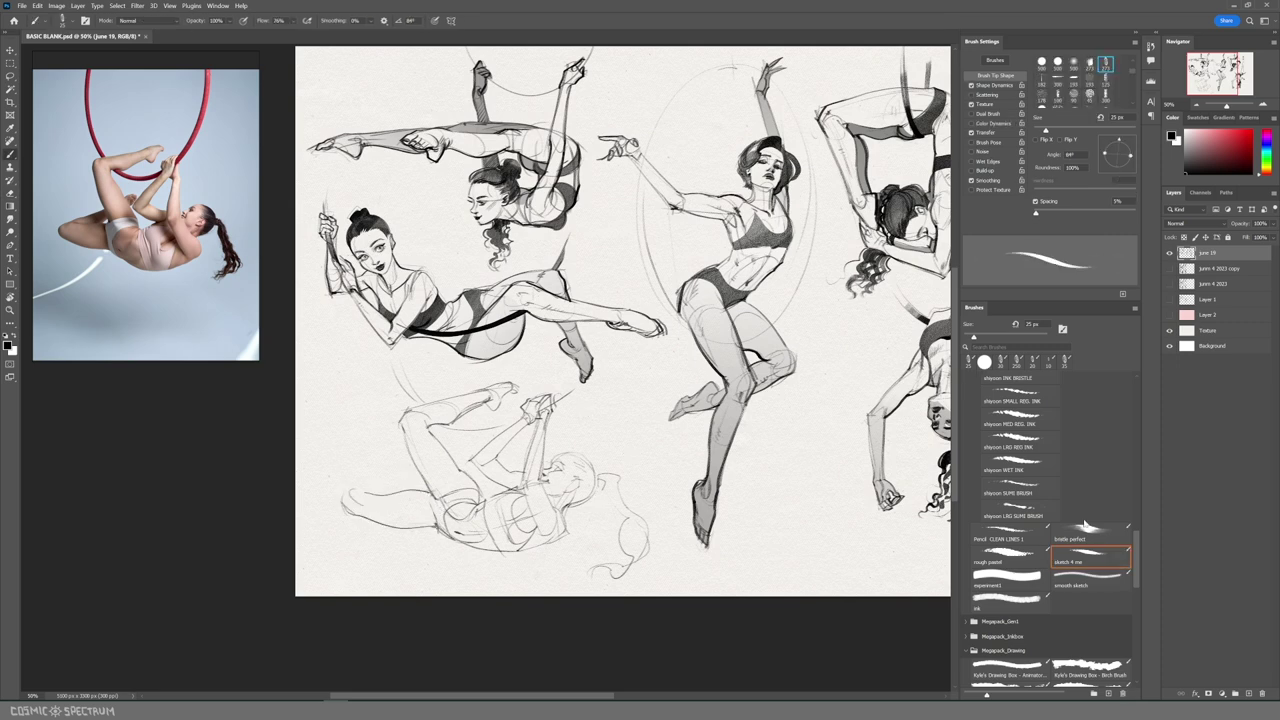
Step: Strengthen the folded leg's contours and add the lines separating thigh and calf
{"action": "mouse_move", "coordinate": [347, 500]}
{"action": "left_mouse_down"}
{"action": "mouse_move", "coordinate": [467, 459]}
{"action": "mouse_move", "coordinate": [430, 531]}
{"action": "left_mouse_up"}
{"action": "left_click_drag", "start_coordinate": [358, 498], "coordinate": [432, 490]}
{"action": "key", "text": "e"}
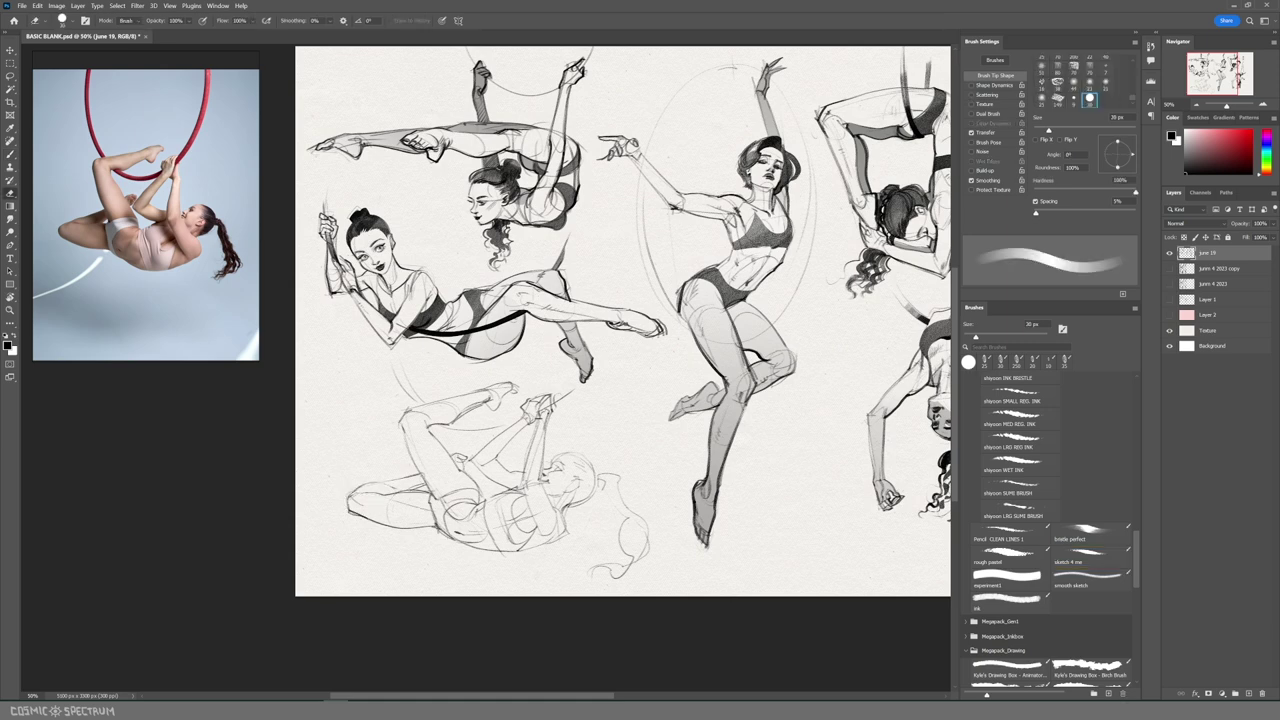
{"action": "key", "text": "b"}
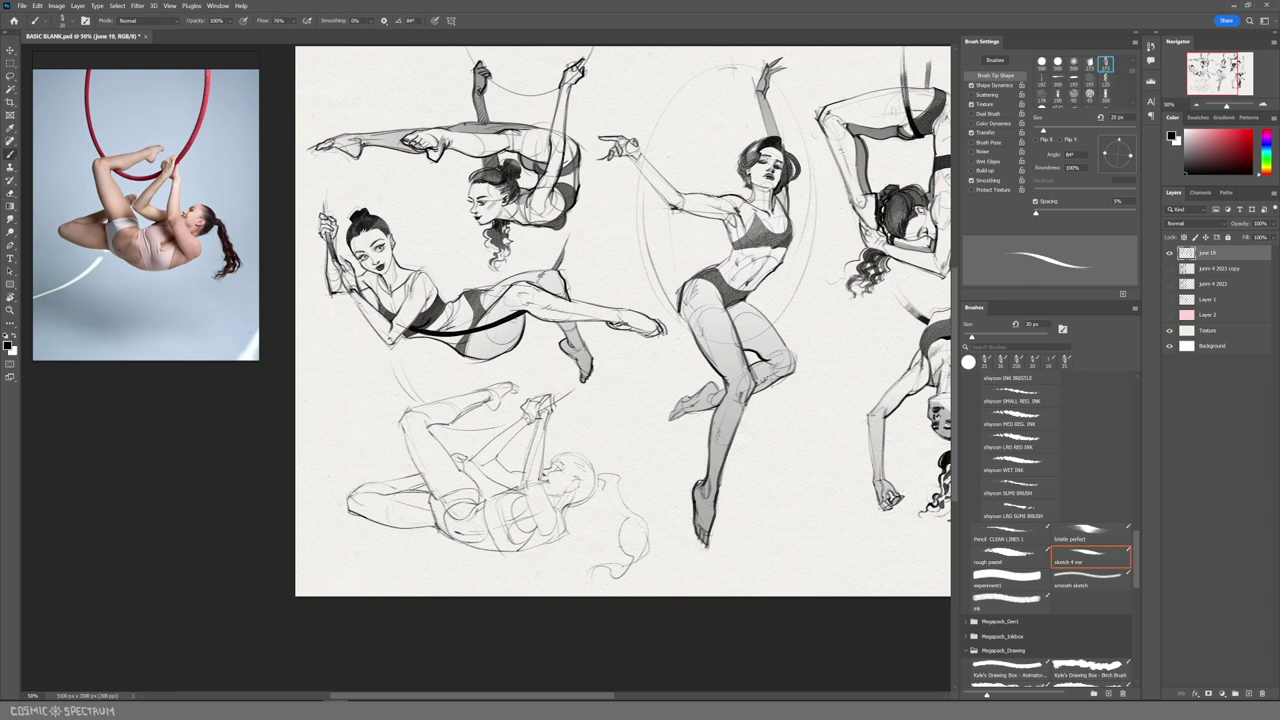
Step: Clean up the lines around the gripping hands and redraw the forearm's contour
{"action": "key", "text": "e"}
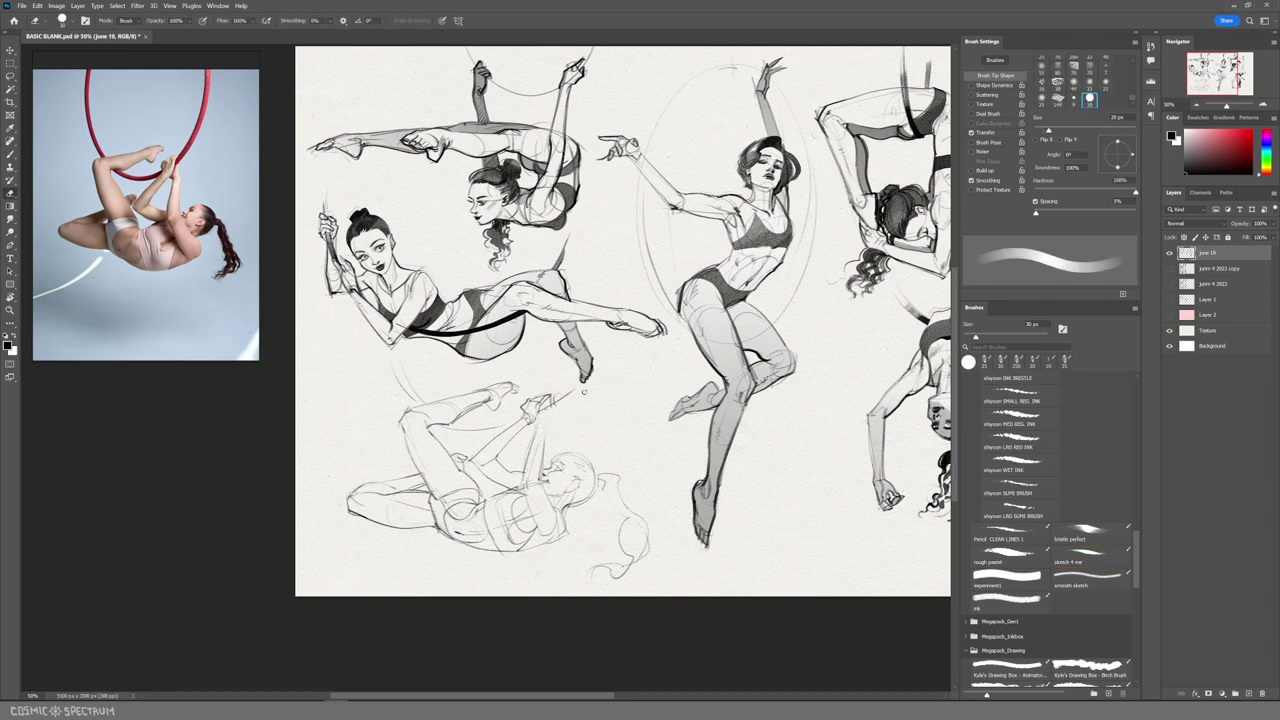
{"action": "key", "text": "b"}
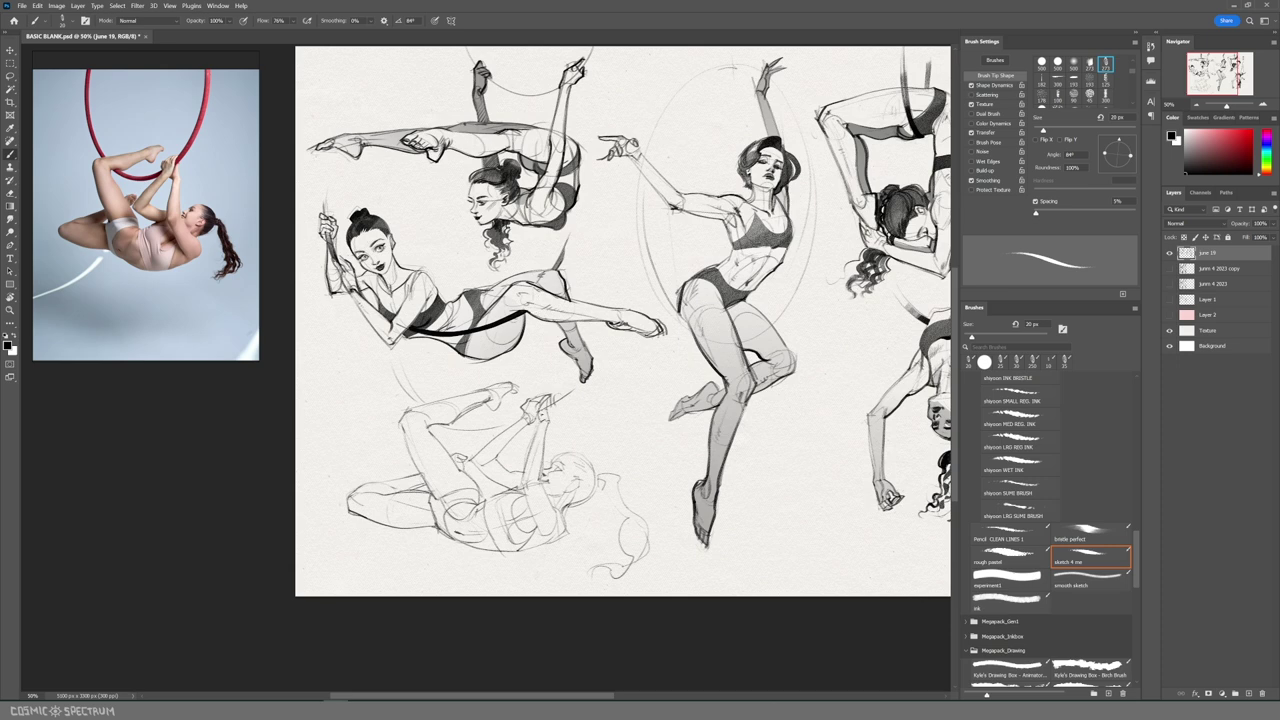
{"action": "key", "text": "ctrl+z"}
{"action": "left_click_drag", "start_coordinate": [541, 423], "coordinate": [531, 453]}
Step: Erase overlapping lines around the raised leg and redraw the hoop's lower arc
{"action": "key", "text": "e"}
{"action": "mouse_move", "coordinate": [421, 400]}
{"action": "left_mouse_down"}
{"action": "mouse_move", "coordinate": [394, 366]}
{"action": "mouse_move", "coordinate": [424, 409]}
{"action": "mouse_move", "coordinate": [520, 421]}
{"action": "left_mouse_up"}
{"action": "key", "text": "b"}
{"action": "key", "text": "ctrl+z"}
{"action": "key", "text": "ctrl+z"}
{"action": "mouse_move", "coordinate": [394, 372]}
{"action": "left_mouse_down"}
{"action": "mouse_move", "coordinate": [416, 400]}
{"action": "mouse_move", "coordinate": [506, 429]}
{"action": "left_mouse_up"}
Step: Lasso thin strips along the sixth figure's hoop and paint them black with an enlarged brush, then deselect
{"action": "key", "text": "l"}
{"action": "mouse_move", "coordinate": [393, 368]}
{"action": "left_mouse_down"}
{"action": "mouse_move", "coordinate": [425, 408]}
{"action": "mouse_move", "coordinate": [510, 427]}
{"action": "mouse_move", "coordinate": [446, 428]}
{"action": "left_mouse_up"}
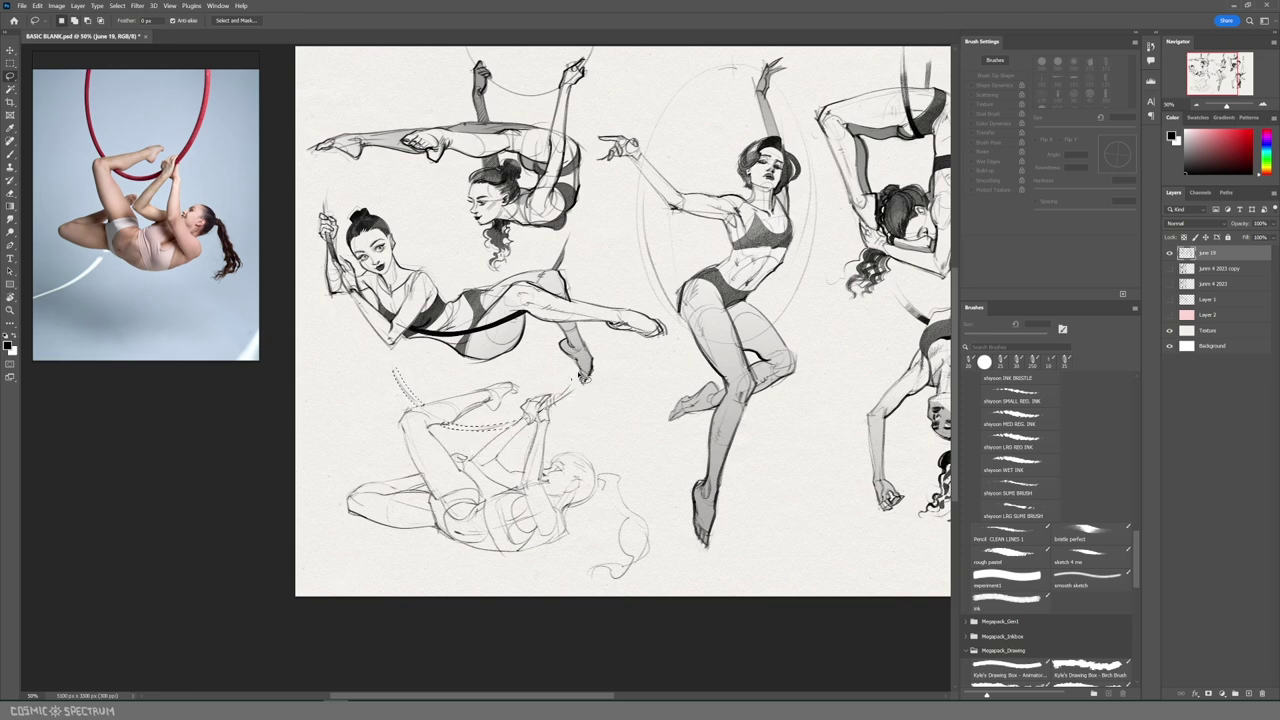
{"action": "key", "text": "b"}
{"action": "key", "text": "]"}
{"action": "key", "text": "]"}
{"action": "key", "text": "]"}
{"action": "key", "text": "]"}
{"action": "key", "text": "]"}
{"action": "key", "text": "]"}
{"action": "key", "text": "]"}
{"action": "key", "text": "]"}
{"action": "key", "text": "]"}
{"action": "key", "text": "]"}
{"action": "key", "text": "]"}
{"action": "key", "text": "]"}
{"action": "key", "text": "]"}
{"action": "mouse_move", "coordinate": [397, 372]}
{"action": "left_mouse_down"}
{"action": "mouse_move", "coordinate": [422, 405]}
{"action": "mouse_move", "coordinate": [530, 420]}
{"action": "mouse_move", "coordinate": [570, 384]}
{"action": "left_mouse_up"}
{"action": "left_click_drag", "start_coordinate": [510, 427], "coordinate": [446, 425]}
{"action": "key", "text": "ctrl+d"}
Step: Lasso the sixth figure's hair and wavy ponytail and fill them with dark textured brush strokes
{"action": "key", "text": "l"}
{"action": "scroll", "coordinate": [572, 416], "scroll_direction": "down", "scroll_amount": 2}
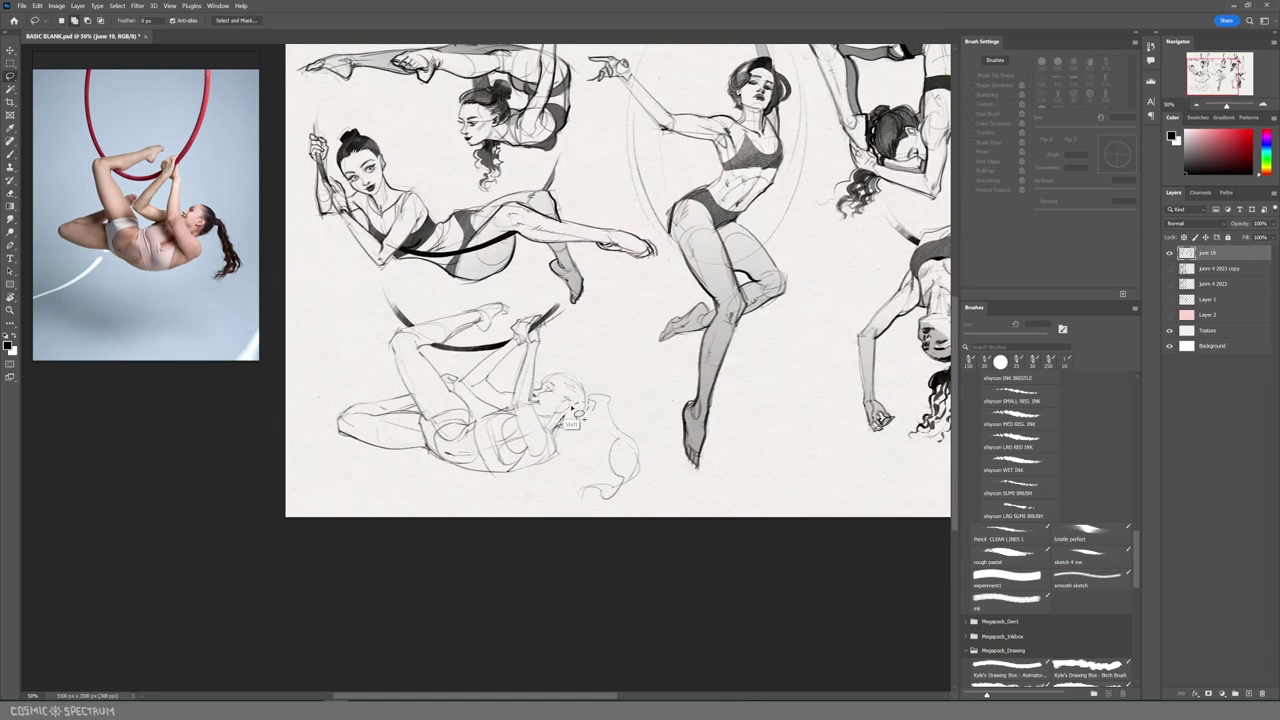
{"action": "mouse_move", "coordinate": [563, 376]}
{"action": "left_mouse_down"}
{"action": "mouse_move", "coordinate": [596, 407]}
{"action": "mouse_move", "coordinate": [608, 488]}
{"action": "mouse_move", "coordinate": [590, 493]}
{"action": "mouse_move", "coordinate": [628, 478]}
{"action": "mouse_move", "coordinate": [622, 502]}
{"action": "mouse_move", "coordinate": [632, 458]}
{"action": "mouse_move", "coordinate": [640, 488]}
{"action": "mouse_move", "coordinate": [598, 398]}
{"action": "mouse_move", "coordinate": [594, 449]}
{"action": "mouse_move", "coordinate": [608, 472]}
{"action": "left_mouse_up"}
{"action": "key", "text": "b"}
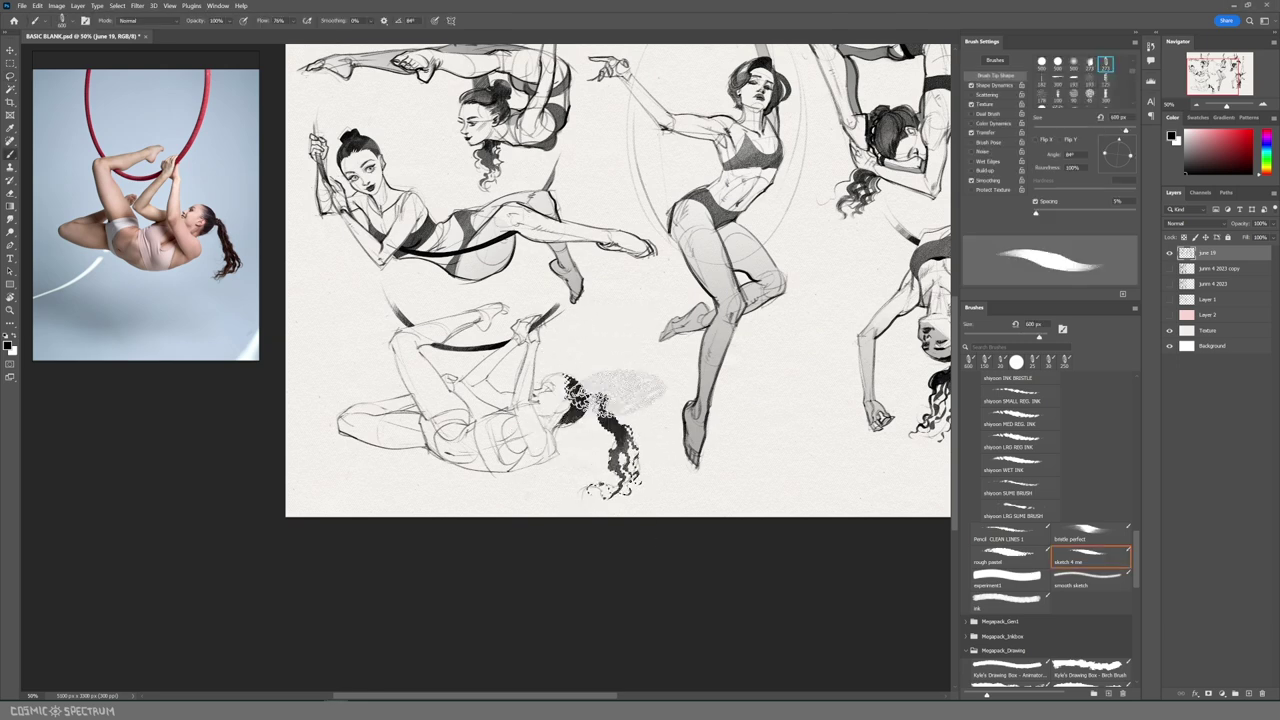
{"action": "key", "text": "ctrl+d"}
Step: Reduce the brush size and paint wavy dark strands down the ponytail
{"action": "key", "text": "["}
{"action": "key", "text": "["}
{"action": "key", "text": "["}
{"action": "key", "text": "["}
{"action": "key", "text": "["}
{"action": "key", "text": "["}
{"action": "key", "text": "["}
{"action": "key", "text": "["}
{"action": "key", "text": "["}
{"action": "key", "text": "["}
{"action": "key", "text": "["}
{"action": "mouse_move", "coordinate": [588, 396]}
{"action": "left_mouse_down"}
{"action": "mouse_move", "coordinate": [599, 412]}
{"action": "mouse_move", "coordinate": [592, 402]}
{"action": "mouse_move", "coordinate": [586, 478]}
{"action": "mouse_move", "coordinate": [630, 482]}
{"action": "left_mouse_up"}
Step: Reduce the brush to 25 px and draw fine loose curls on the ponytail and the facial features
{"action": "key", "text": "["}
{"action": "key", "text": "["}
{"action": "key", "text": "["}
{"action": "key", "text": "["}
{"action": "left_click_drag", "start_coordinate": [640, 458], "coordinate": [654, 486]}
{"action": "left_click_drag", "start_coordinate": [604, 396], "coordinate": [608, 426]}
{"action": "key", "text": "bracketleft"}
{"action": "key", "text": "bracketleft"}
{"action": "key", "text": "bracketleft"}
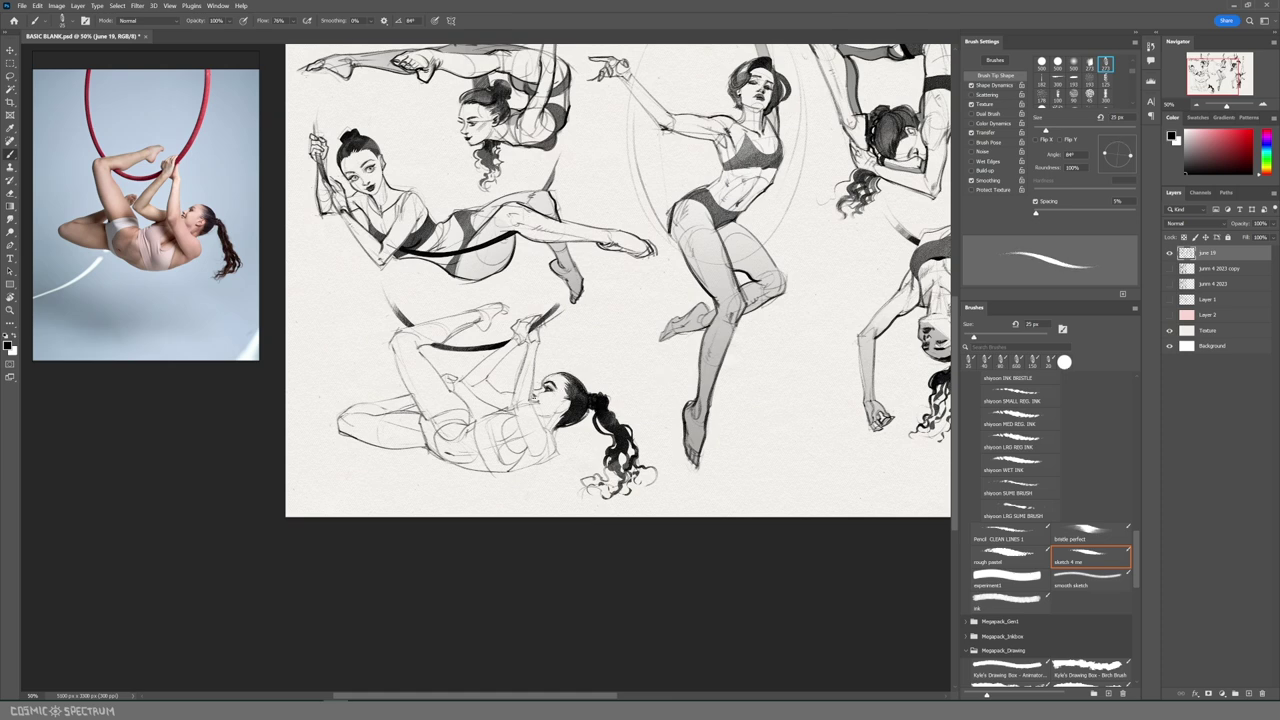
{"action": "key", "text": "e"}
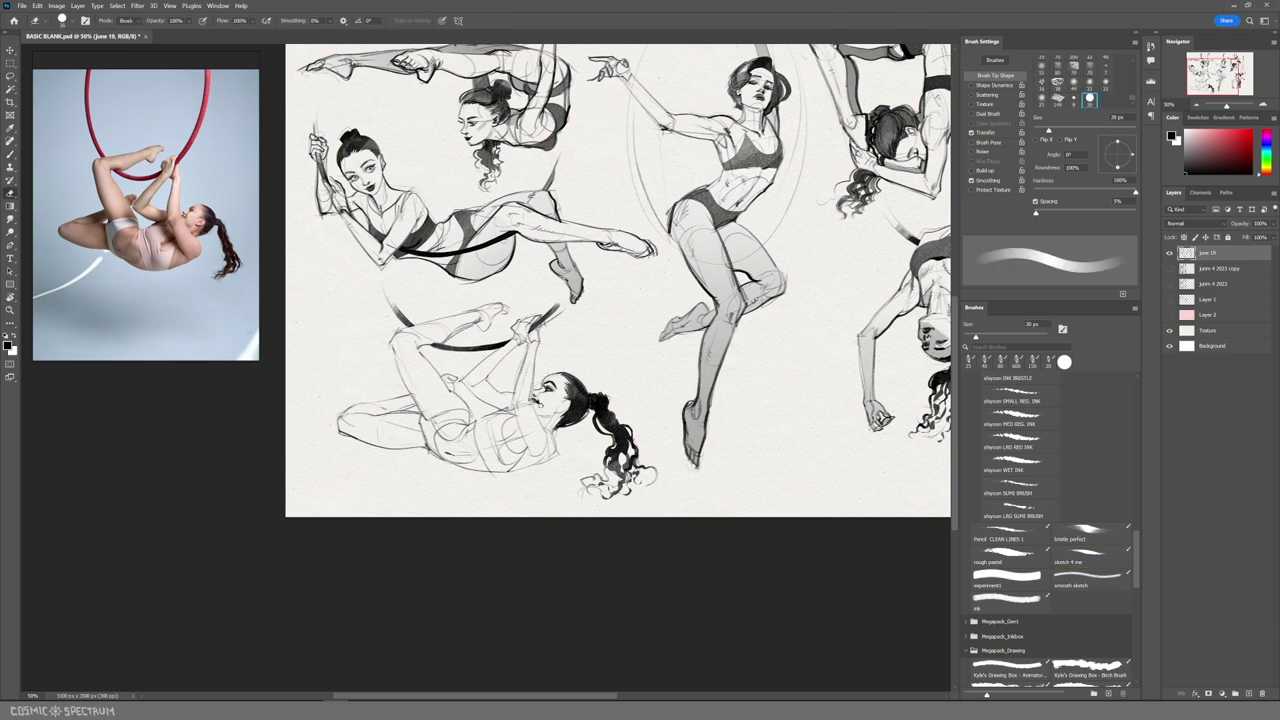
{"action": "key", "text": "b"}
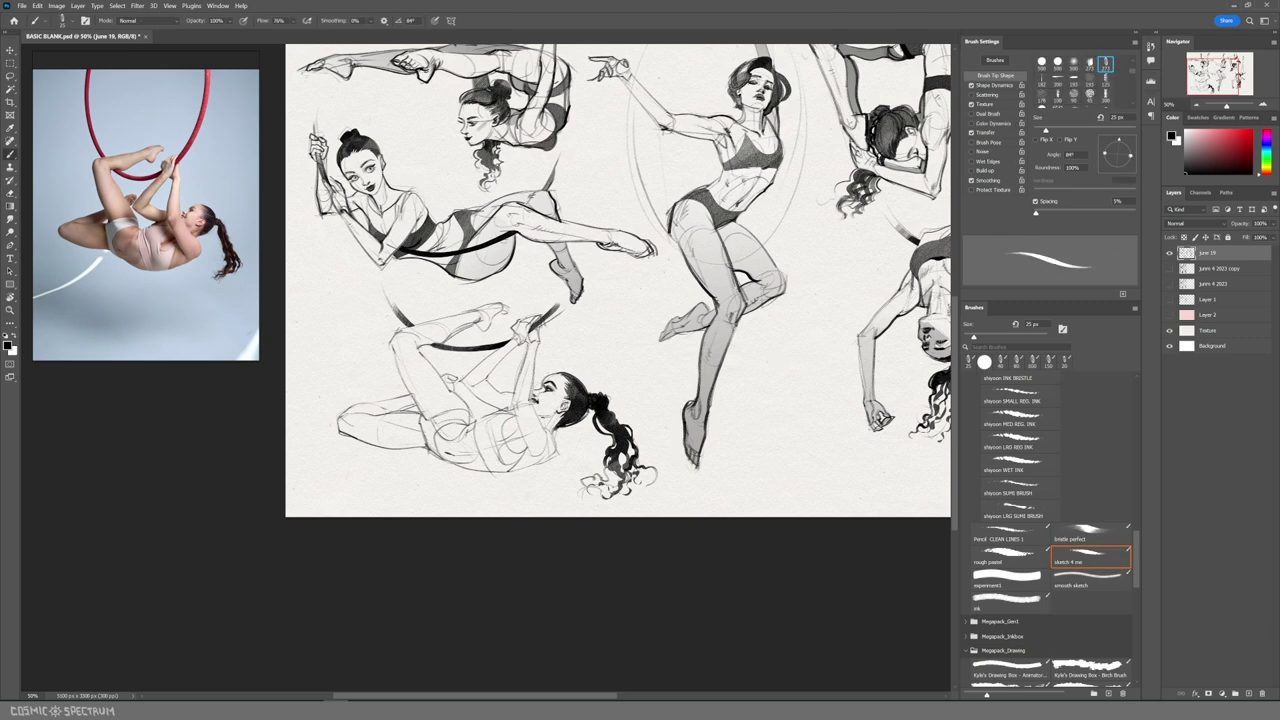
Step: Darken the contours of the sixth figure's upper arm, shoulder and upper back
{"action": "key", "text": "shift+7"}
{"action": "key", "text": "shift+6"}
{"action": "left_click_drag", "start_coordinate": [510, 400], "coordinate": [531, 458]}
{"action": "left_click_drag", "start_coordinate": [531, 403], "coordinate": [538, 467]}
Step: Lasso the sixth figure's top and briefs and fill them with dark textured brush shading
{"action": "key", "text": "l"}
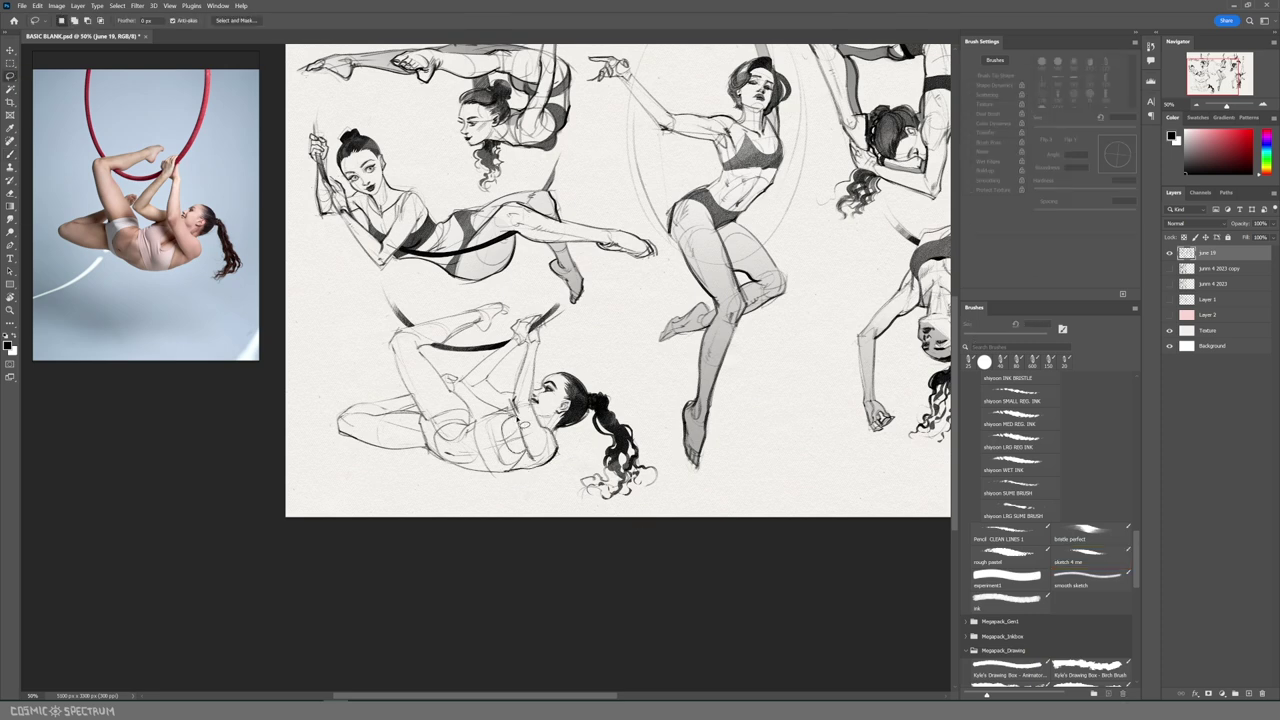
{"action": "mouse_move", "coordinate": [490, 472]}
{"action": "left_mouse_down"}
{"action": "mouse_move", "coordinate": [467, 416]}
{"action": "mouse_move", "coordinate": [421, 424]}
{"action": "mouse_move", "coordinate": [434, 448]}
{"action": "mouse_move", "coordinate": [530, 440]}
{"action": "left_mouse_up"}
{"action": "key", "text": "b"}
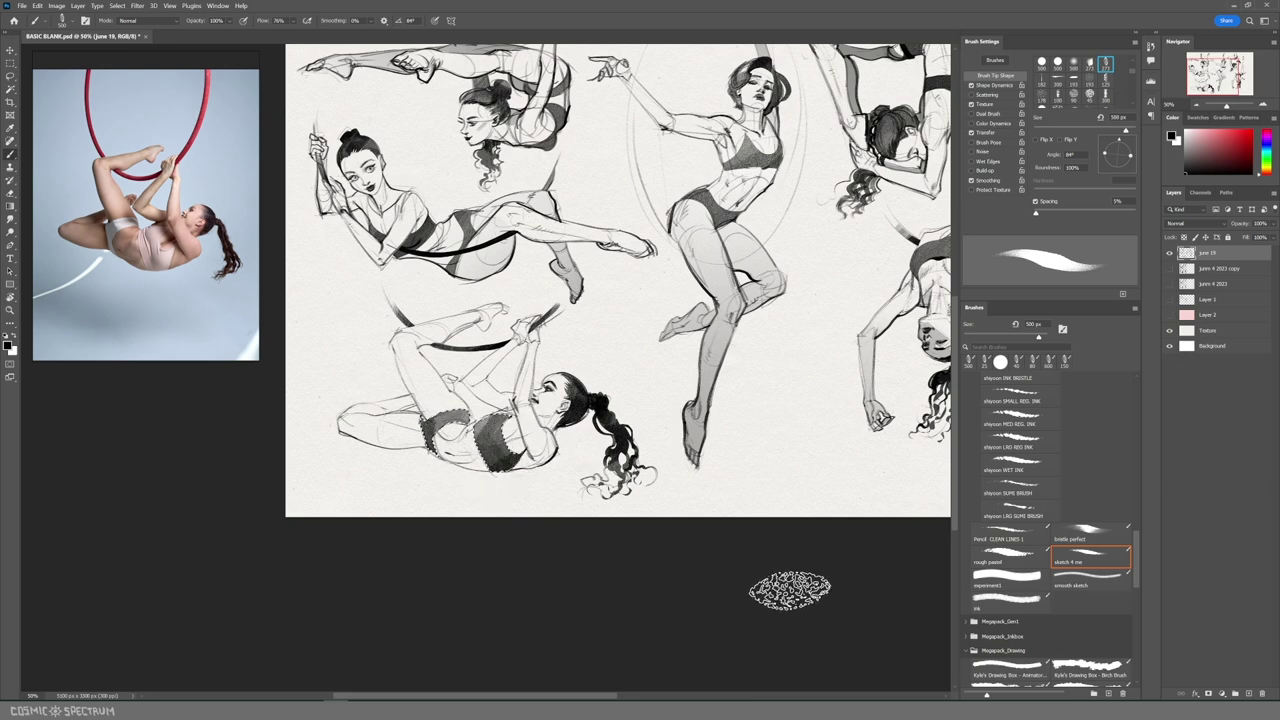
Step: Clear the selection, reduce the brush to 20 px and ink the contours of the sixth figure's raised and folded legs
{"action": "key", "text": "ctrl+d"}
{"action": "key", "text": "bracketleft"}
{"action": "key", "text": "bracketleft"}
{"action": "key", "text": "bracketleft"}
{"action": "key", "text": "bracketleft"}
{"action": "key", "text": "bracketleft"}
{"action": "key", "text": "bracketleft"}
{"action": "key", "text": "bracketleft"}
{"action": "key", "text": "bracketleft"}
{"action": "key", "text": "bracketleft"}
{"action": "key", "text": "bracketleft"}
{"action": "key", "text": "bracketleft"}
{"action": "key", "text": "bracketleft"}
{"action": "key", "text": "bracketleft"}
{"action": "key", "text": "bracketleft"}
{"action": "key", "text": "bracketleft"}
{"action": "key", "text": "bracketleft"}
{"action": "key", "text": "bracketleft"}
{"action": "key", "text": "bracketleft"}
{"action": "key", "text": "bracketleft"}
{"action": "key", "text": "bracketleft"}
{"action": "key", "text": "bracketleft"}
{"action": "key", "text": "bracketleft"}
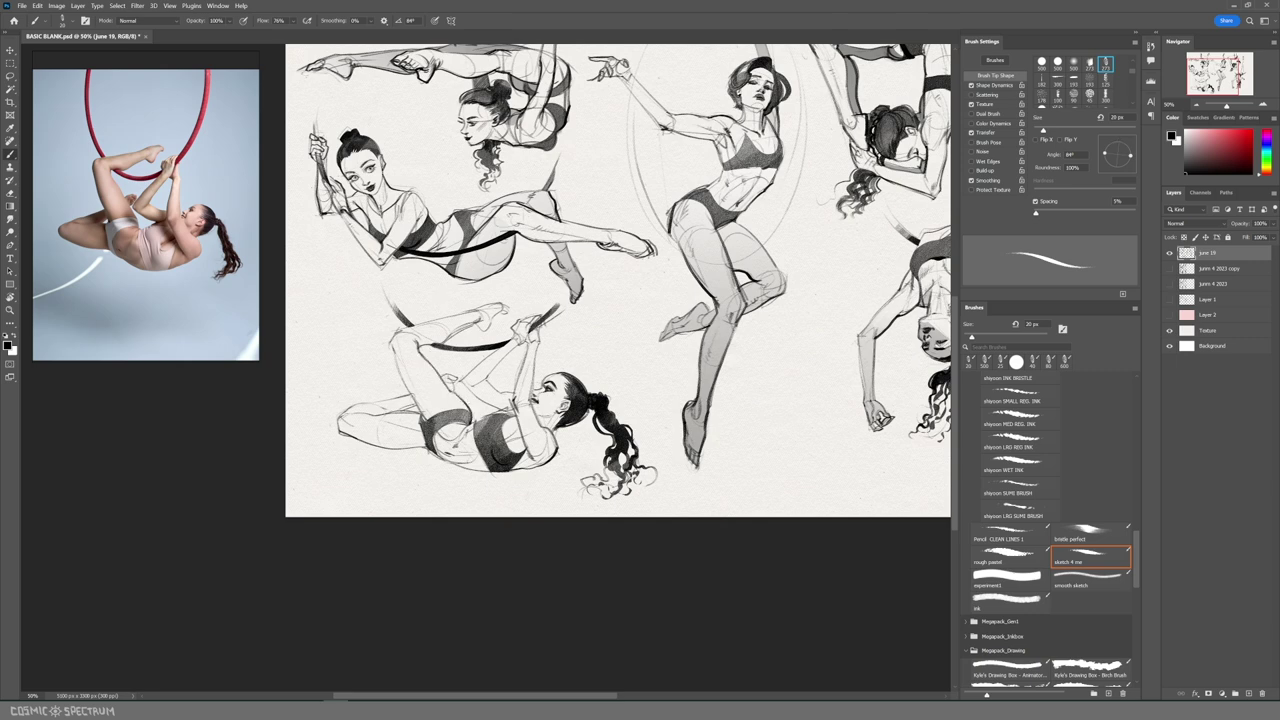
{"action": "left_click_drag", "start_coordinate": [401, 367], "coordinate": [424, 418]}
{"action": "left_click_drag", "start_coordinate": [356, 438], "coordinate": [427, 449]}
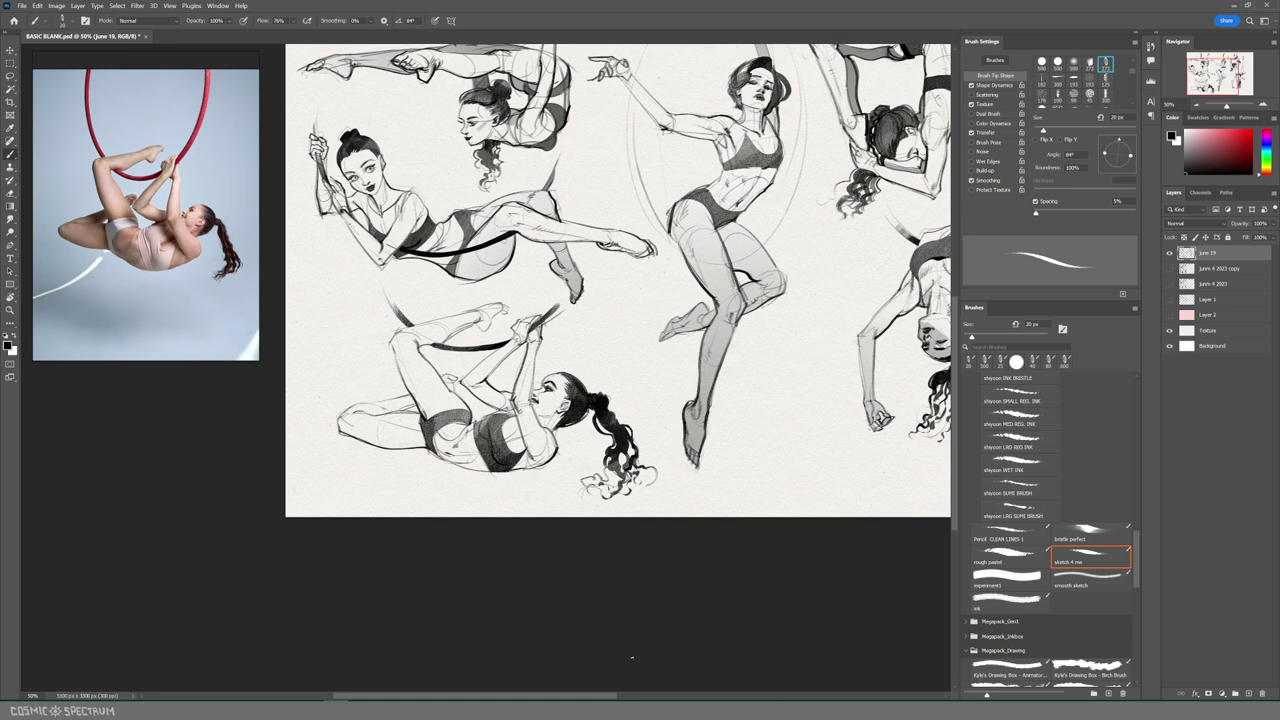
Step: Undo the last stroke and refine the dark linework on the sixth figure's raised foot, hand and arms
{"action": "key", "text": "ctrl+z"}
{"action": "key", "text": "e"}
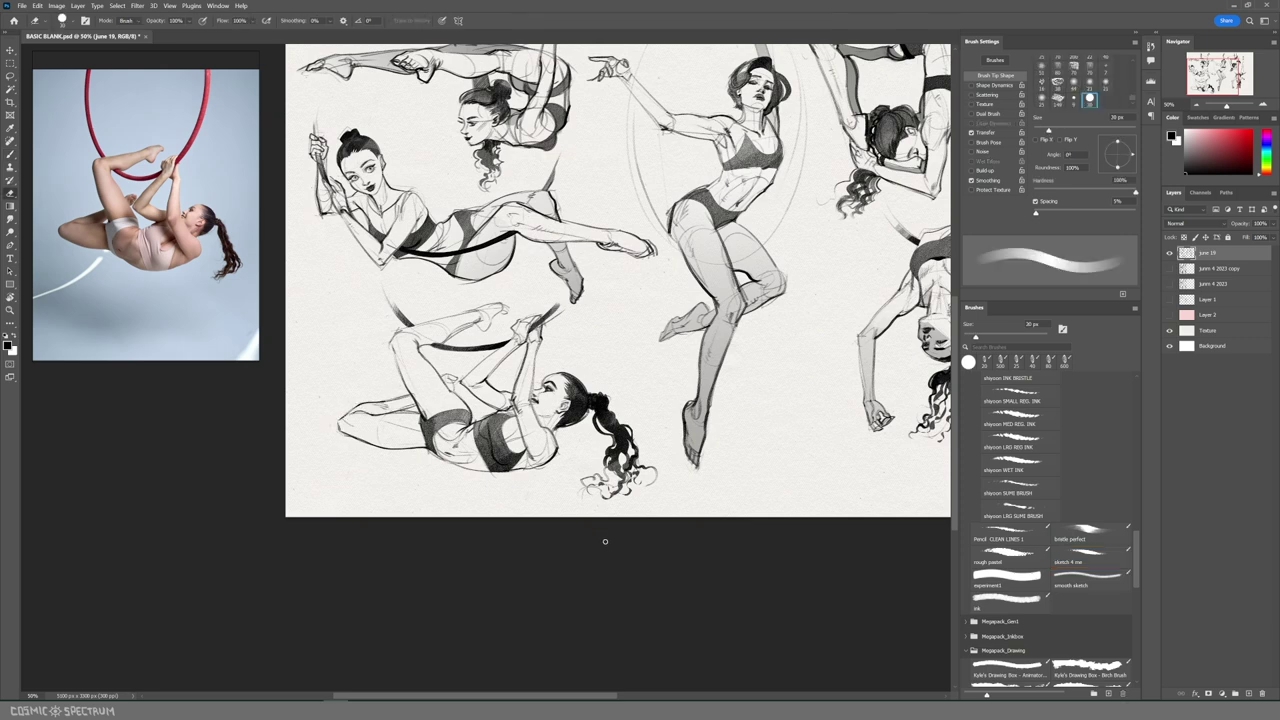
{"action": "key", "text": "b"}
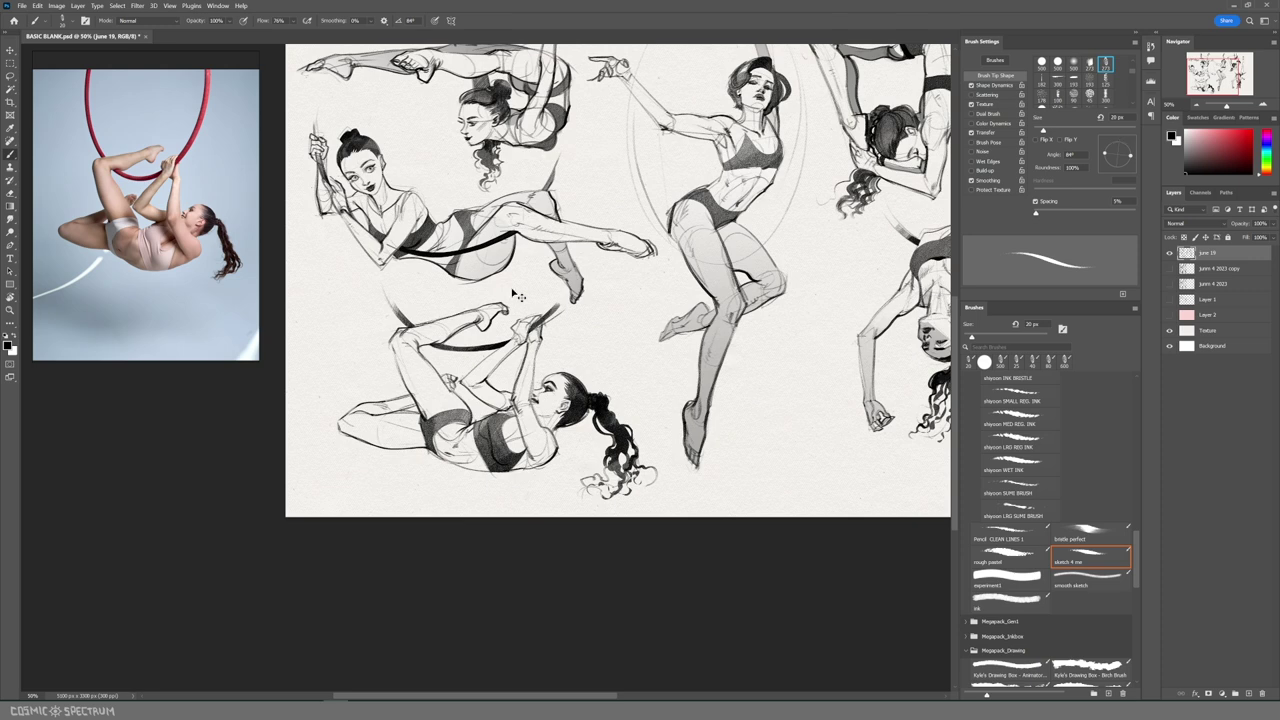
{"action": "key", "text": "e"}
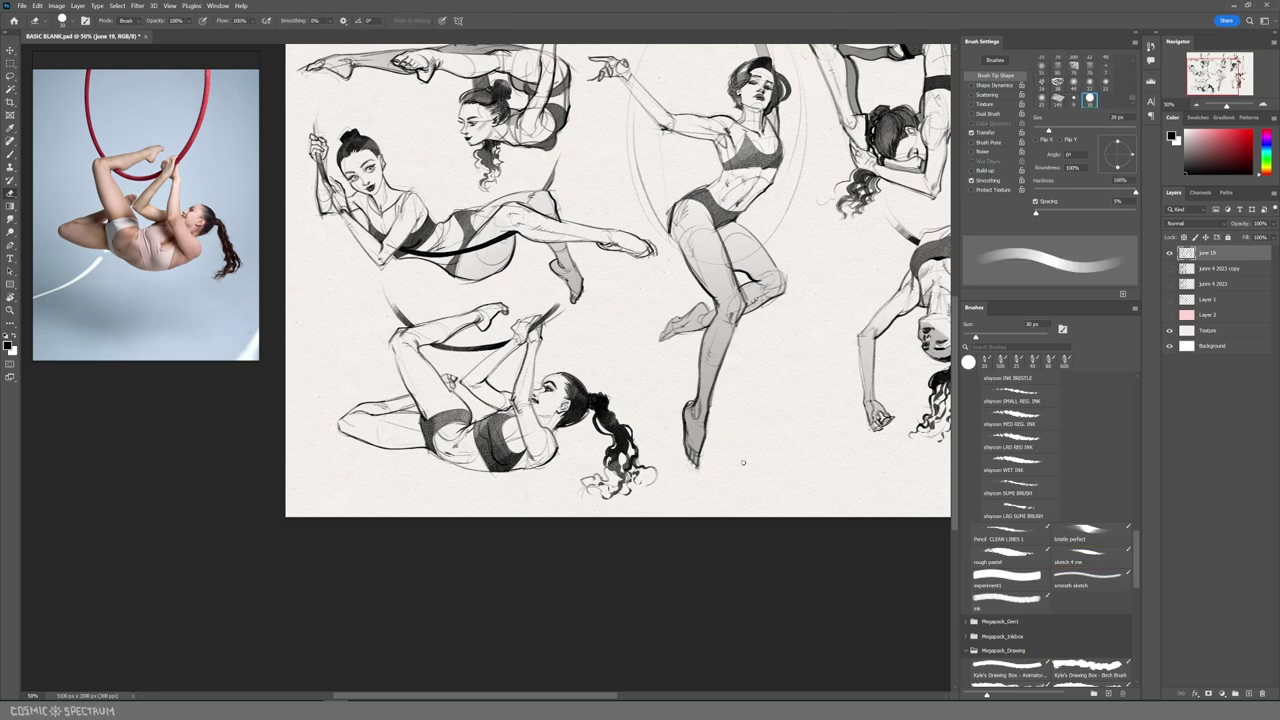
{"action": "key", "text": "b"}
{"action": "left_click_drag", "start_coordinate": [519, 374], "coordinate": [527, 455]}
Step: Lasso the sixth figure's folded far leg, shade it with a grey Multiply gradient, and save the document
{"action": "key", "text": "l"}
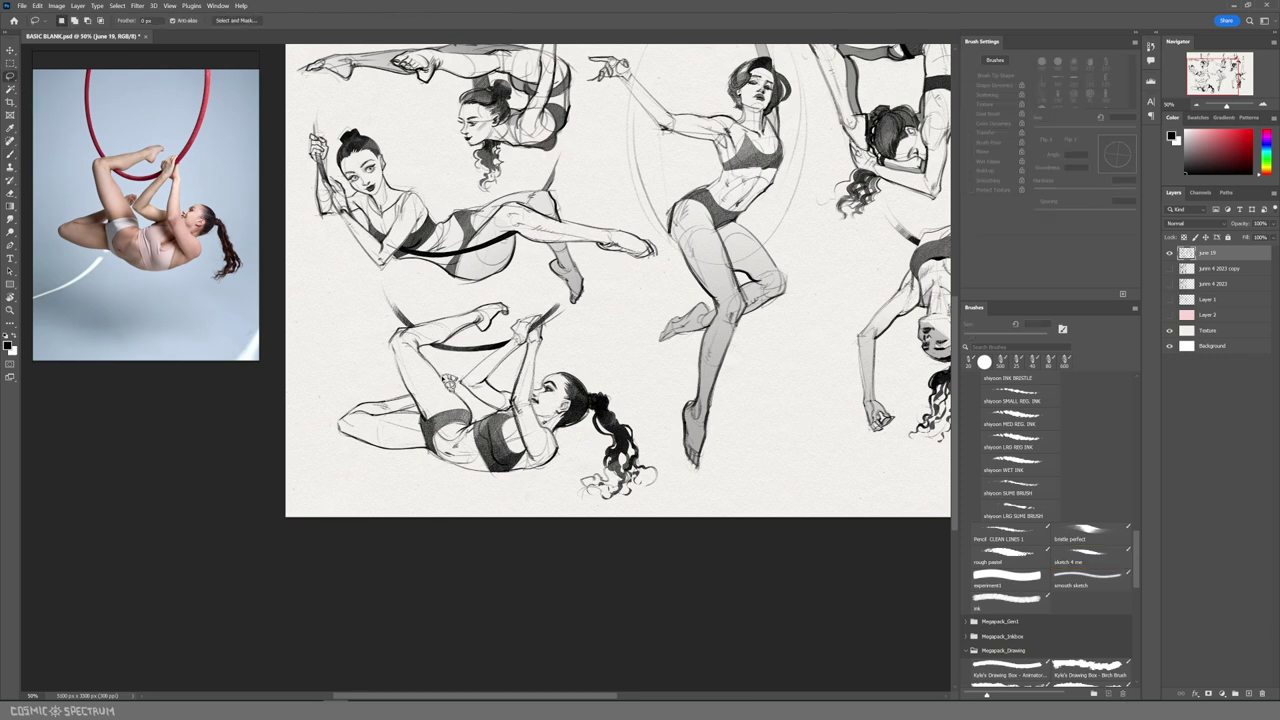
{"action": "mouse_move", "coordinate": [408, 398]}
{"action": "left_mouse_down"}
{"action": "mouse_move", "coordinate": [406, 411]}
{"action": "mouse_move", "coordinate": [411, 401]}
{"action": "left_mouse_up"}
{"action": "mouse_move", "coordinate": [412, 408]}
{"action": "left_mouse_down"}
{"action": "mouse_move", "coordinate": [423, 420]}
{"action": "mouse_move", "coordinate": [351, 437]}
{"action": "mouse_move", "coordinate": [372, 405]}
{"action": "mouse_move", "coordinate": [413, 403]}
{"action": "mouse_move", "coordinate": [243, 507]}
{"action": "left_mouse_up"}
{"action": "key", "text": "g"}
{"action": "key", "text": "ctrl+d"}
{"action": "key", "text": "ctrl+s"}
{"action": "key", "text": "ctrl+f"}
{"action": "left_click", "coordinate": [630, 381]}
{"action": "left_click", "coordinate": [552, 119]}
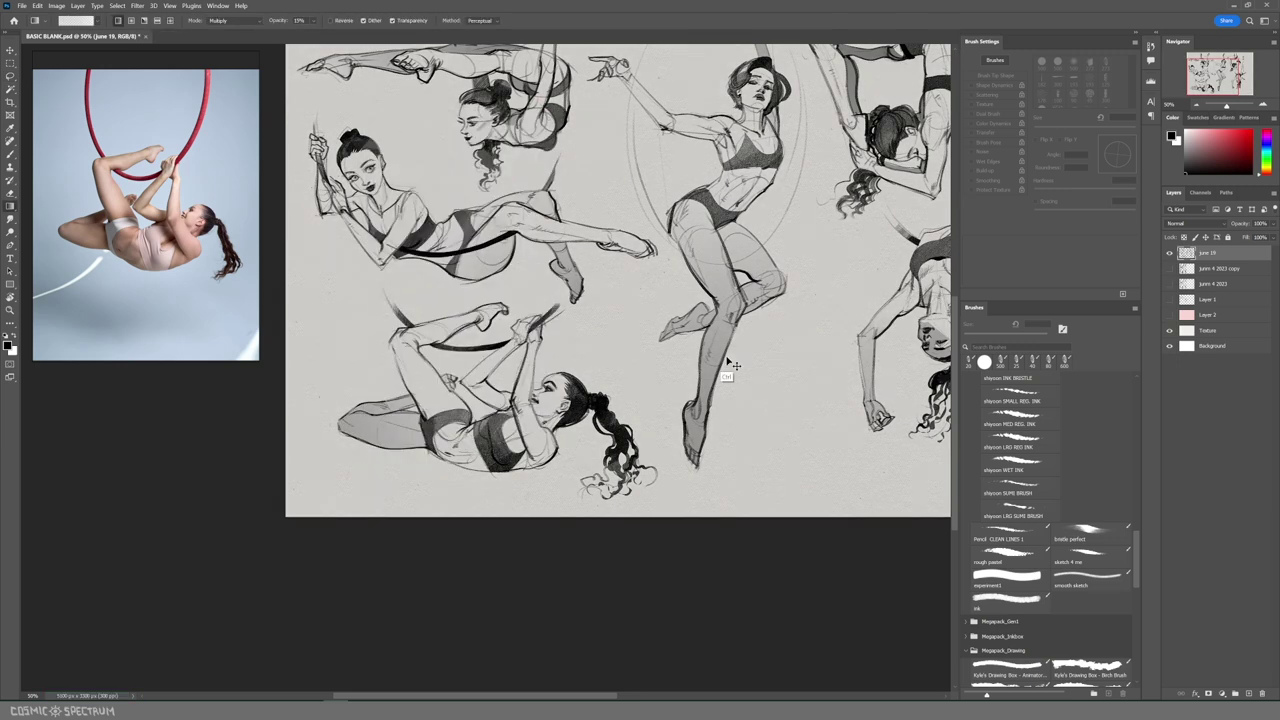
{"action": "key", "text": "ctrl+z"}
Step: Lasso the shadow areas on the sixth figure's torso and arm and shade them with a light grey gradient
{"action": "key", "text": "l"}
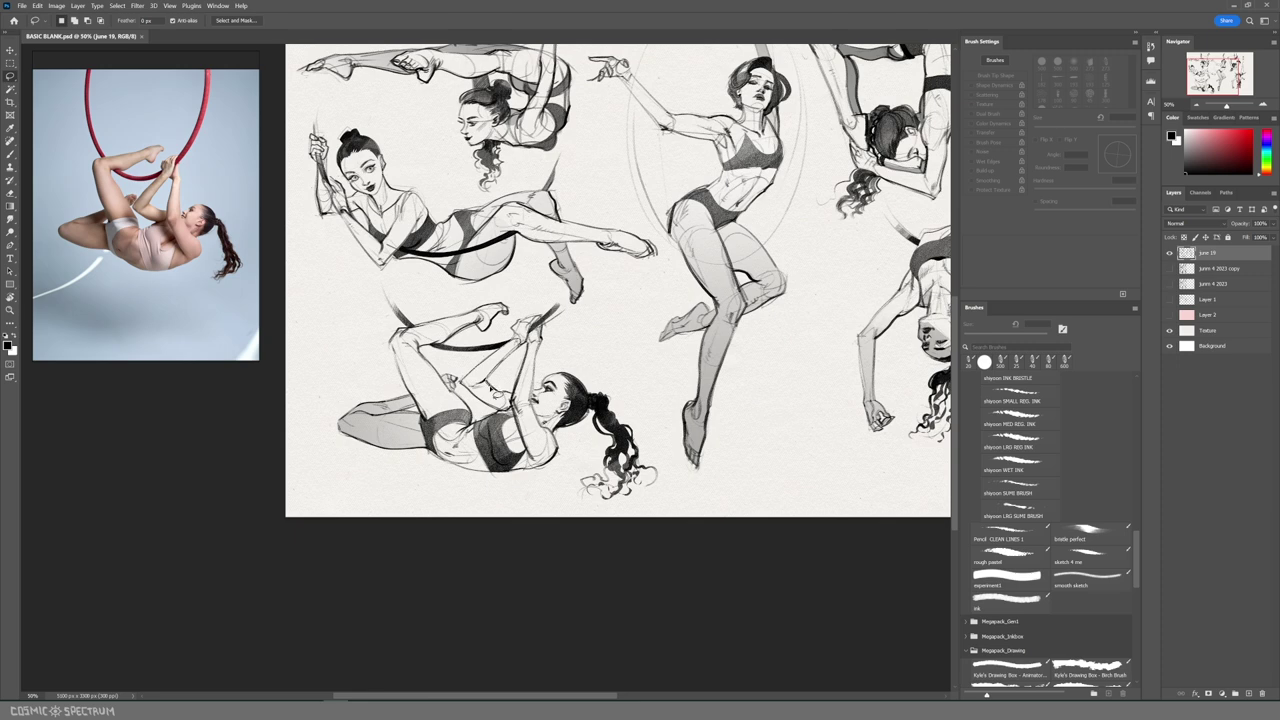
{"action": "mouse_move", "coordinate": [462, 384]}
{"action": "left_mouse_down"}
{"action": "mouse_move", "coordinate": [512, 412]}
{"action": "mouse_move", "coordinate": [492, 385]}
{"action": "mouse_move", "coordinate": [515, 350]}
{"action": "mouse_move", "coordinate": [463, 383]}
{"action": "left_mouse_up"}
{"action": "left_click", "coordinate": [11, 205]}
{"action": "key", "text": "l"}
{"action": "left_click_drag", "start_coordinate": [431, 450], "coordinate": [424, 444]}
{"action": "mouse_move", "coordinate": [516, 428]}
{"action": "left_mouse_down"}
{"action": "mouse_move", "coordinate": [530, 466]}
{"action": "mouse_move", "coordinate": [520, 405]}
{"action": "mouse_move", "coordinate": [498, 402]}
{"action": "mouse_move", "coordinate": [496, 415]}
{"action": "left_mouse_up"}
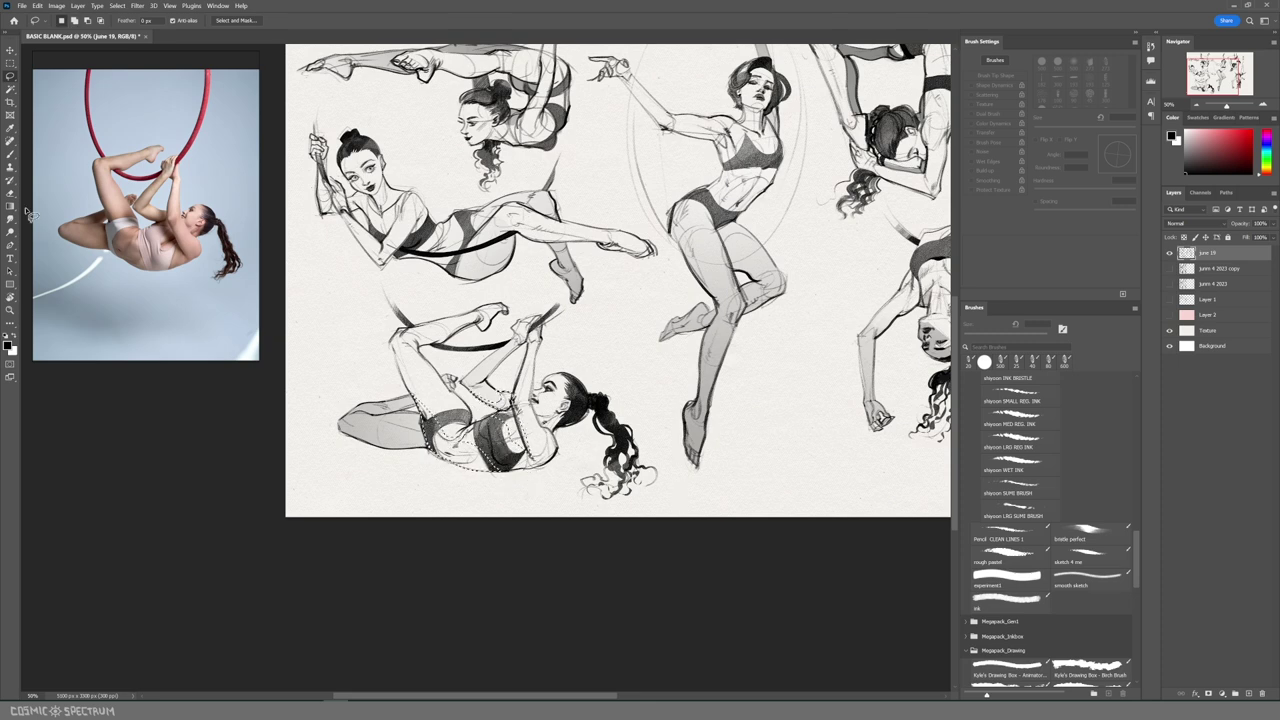
{"action": "key", "text": "g"}
{"action": "left_click_drag", "start_coordinate": [428, 484], "coordinate": [468, 428]}
{"action": "key", "text": "ctrl+d"}
Step: Lasso the sixth figure and transform it slightly smaller, shifting it up and toward the page's left edge
{"action": "mouse_move", "coordinate": [790, 474]}
{"action": "left_mouse_down"}
{"action": "mouse_move", "coordinate": [687, 577]}
{"action": "mouse_move", "coordinate": [737, 577]}
{"action": "left_mouse_up"}
{"action": "key", "text": "l"}
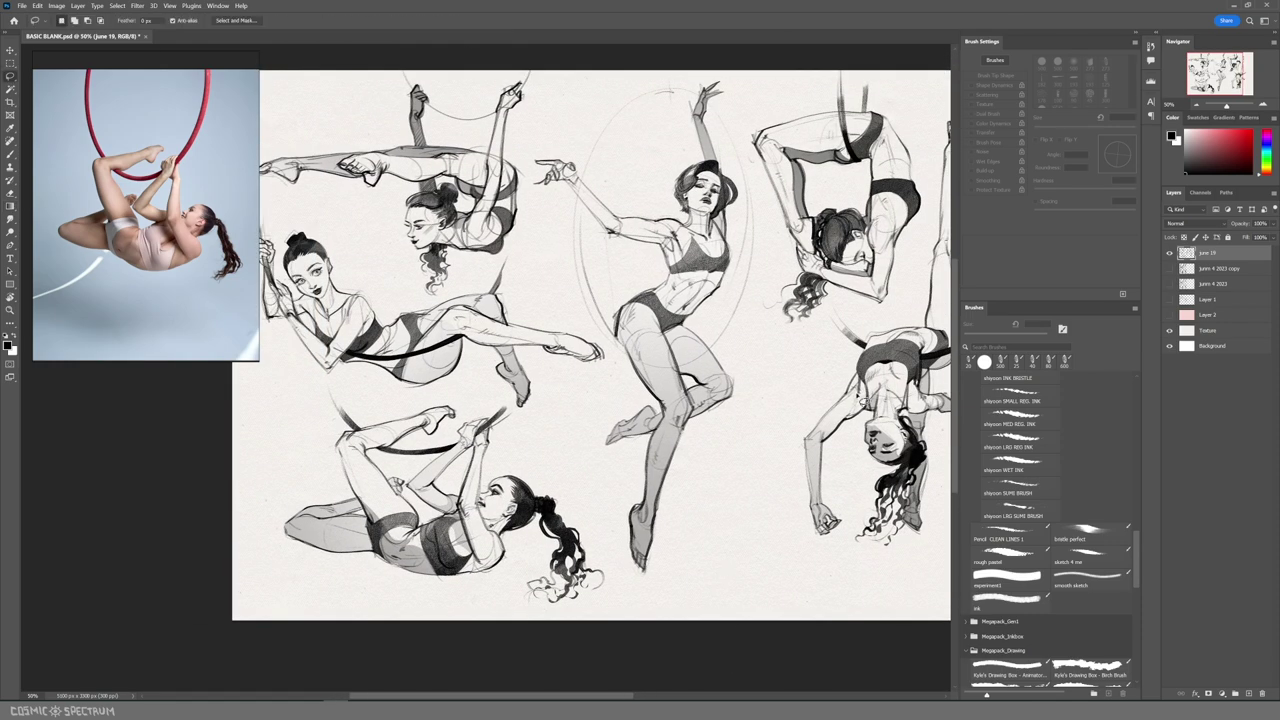
{"action": "key", "text": "ctrl+minus"}
{"action": "key", "text": "ctrl+t"}
{"action": "left_click_drag", "start_coordinate": [578, 538], "coordinate": [563, 523]}
{"action": "left_click_drag", "start_coordinate": [500, 470], "coordinate": [482, 481]}
{"action": "left_click_drag", "start_coordinate": [542, 536], "coordinate": [550, 540]}
{"action": "left_click_drag", "start_coordinate": [534, 490], "coordinate": [538, 480]}
{"action": "key", "text": "Return"}
{"action": "key", "text": "ctrl+d"}
{"action": "mouse_move", "coordinate": [468, 455]}
{"action": "left_mouse_down"}
{"action": "mouse_move", "coordinate": [557, 517]}
{"action": "mouse_move", "coordinate": [468, 455]}
{"action": "left_mouse_up"}
{"action": "key", "text": "ctrl+t"}
{"action": "left_click_drag", "start_coordinate": [558, 417], "coordinate": [557, 424]}
{"action": "key", "text": "Return"}
{"action": "key", "text": "ctrl+d"}
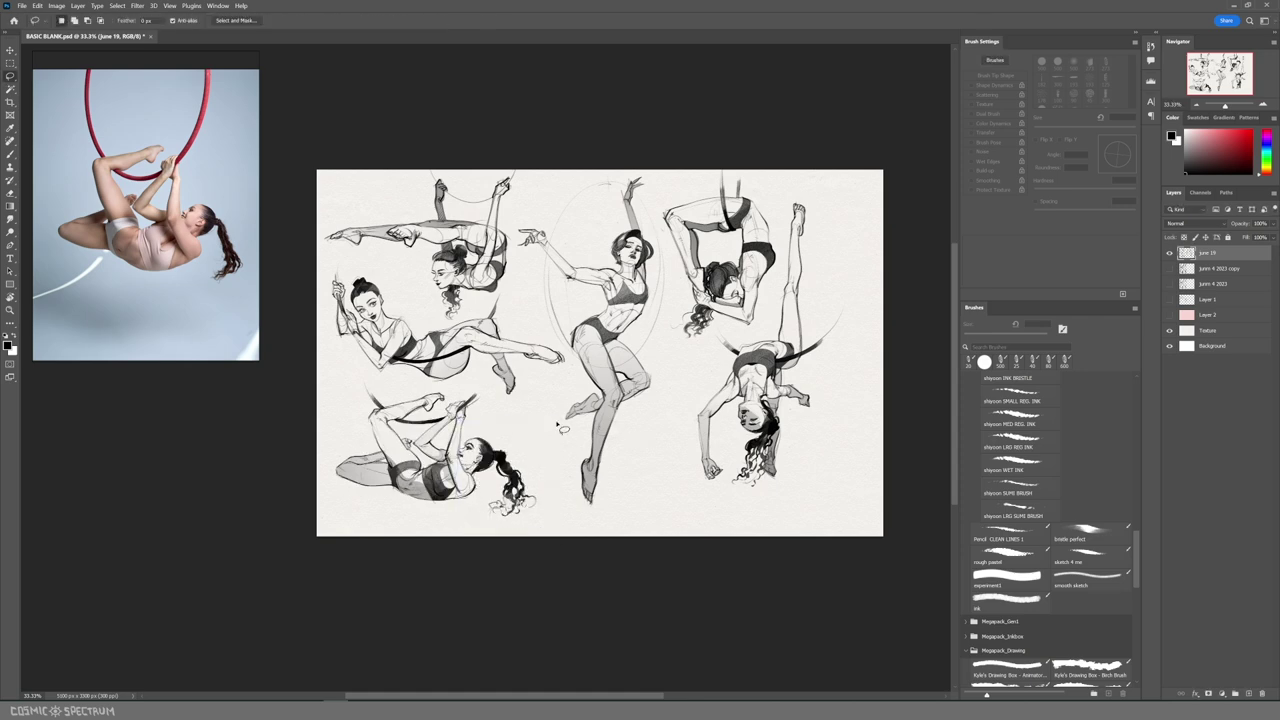
Step: Lasso the upside-down figure with the long curly hair and move it down, and reposition the backbending figure above it
{"action": "mouse_move", "coordinate": [846, 407]}
{"action": "left_mouse_down"}
{"action": "mouse_move", "coordinate": [796, 491]}
{"action": "mouse_move", "coordinate": [846, 410]}
{"action": "left_mouse_up"}
{"action": "mouse_move", "coordinate": [789, 355]}
{"action": "left_mouse_down"}
{"action": "mouse_move", "coordinate": [790, 381]}
{"action": "mouse_move", "coordinate": [783, 226]}
{"action": "mouse_move", "coordinate": [740, 375]}
{"action": "mouse_move", "coordinate": [766, 356]}
{"action": "left_mouse_up"}
{"action": "key", "text": "ctrl+d"}
{"action": "left_click_drag", "start_coordinate": [740, 318], "coordinate": [740, 303]}
{"action": "key", "text": "ctrl+d"}
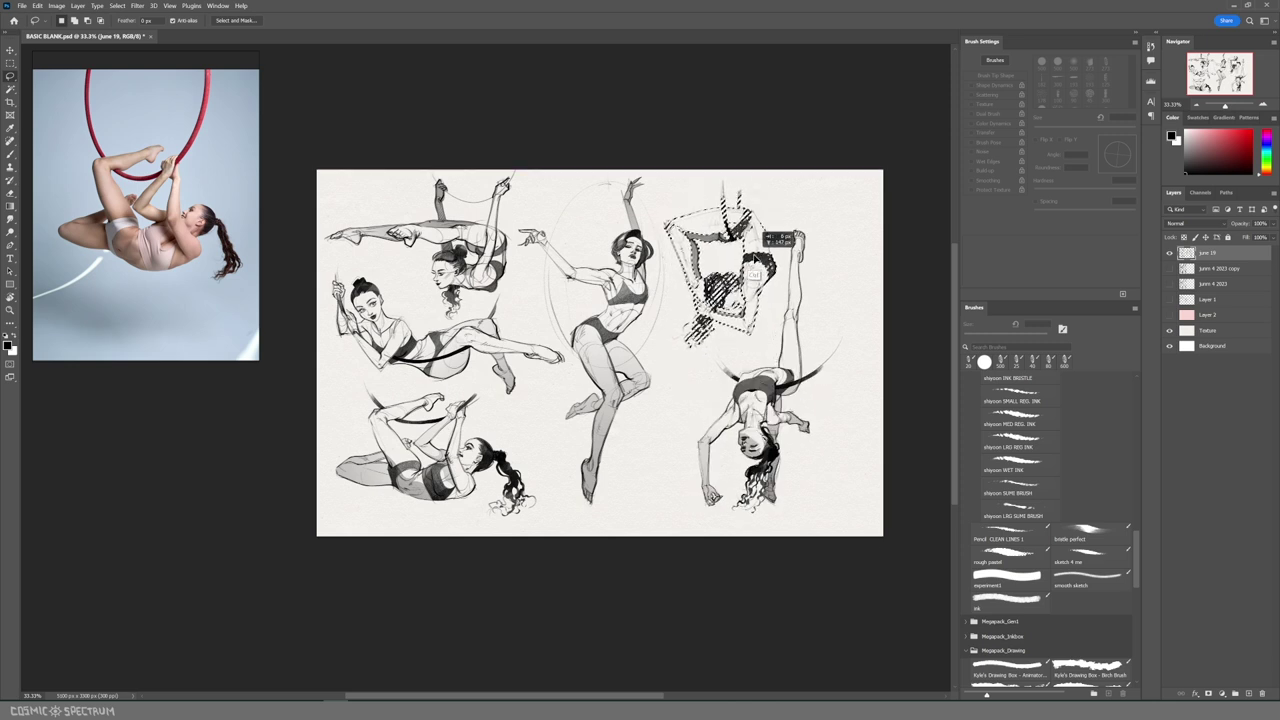